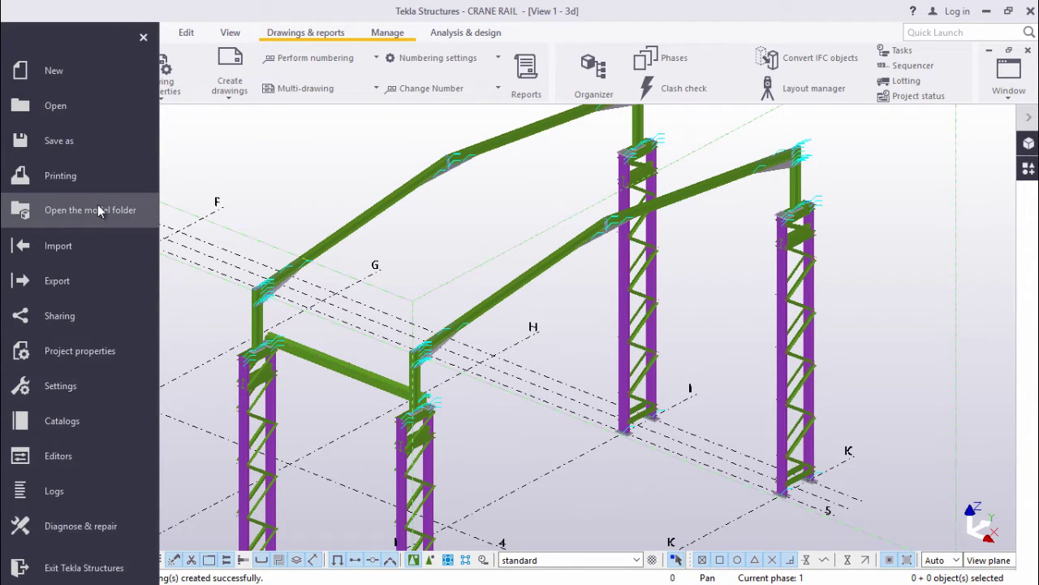
- Open the Template Editor from Tekla Structures and create a new graphical template
left_click(68, 456)
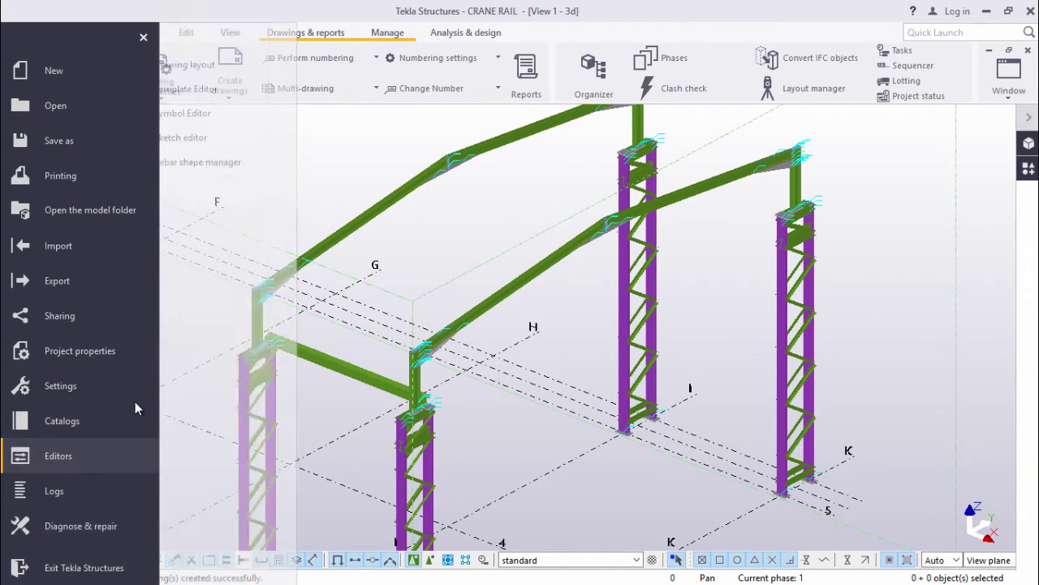
left_click(216, 91)
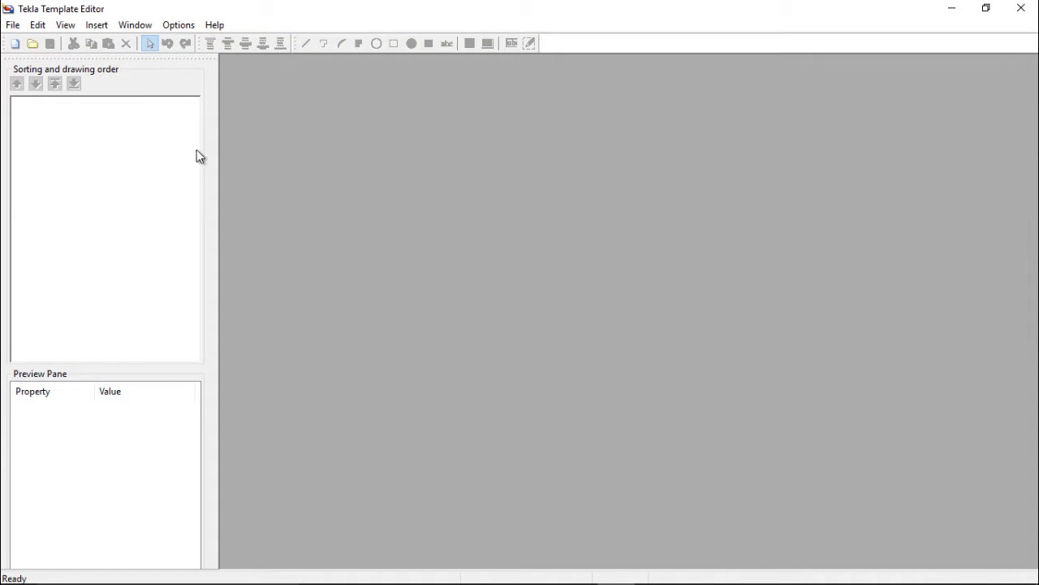
left_click(14, 43)
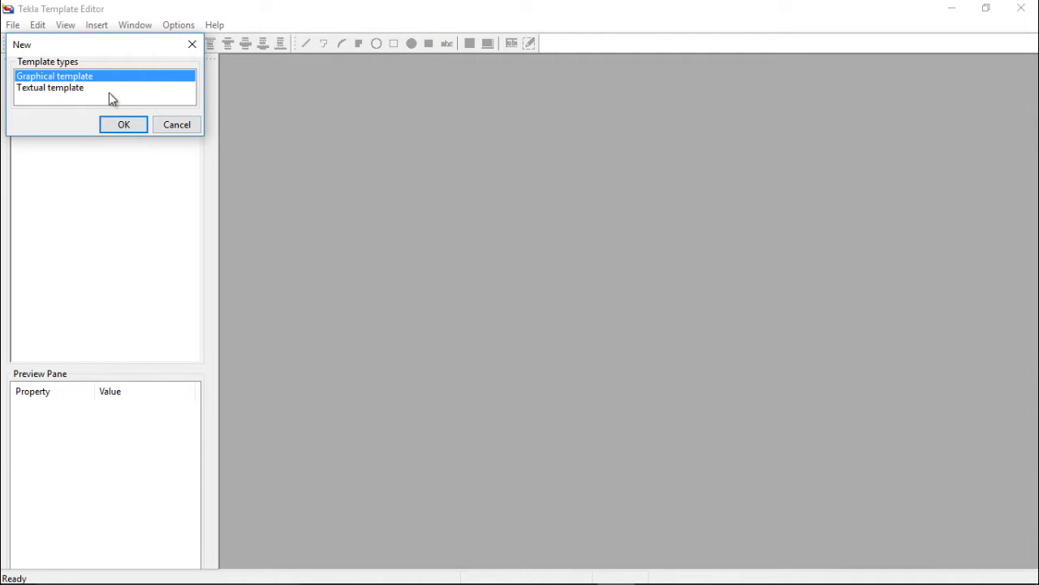
left_click(124, 124)
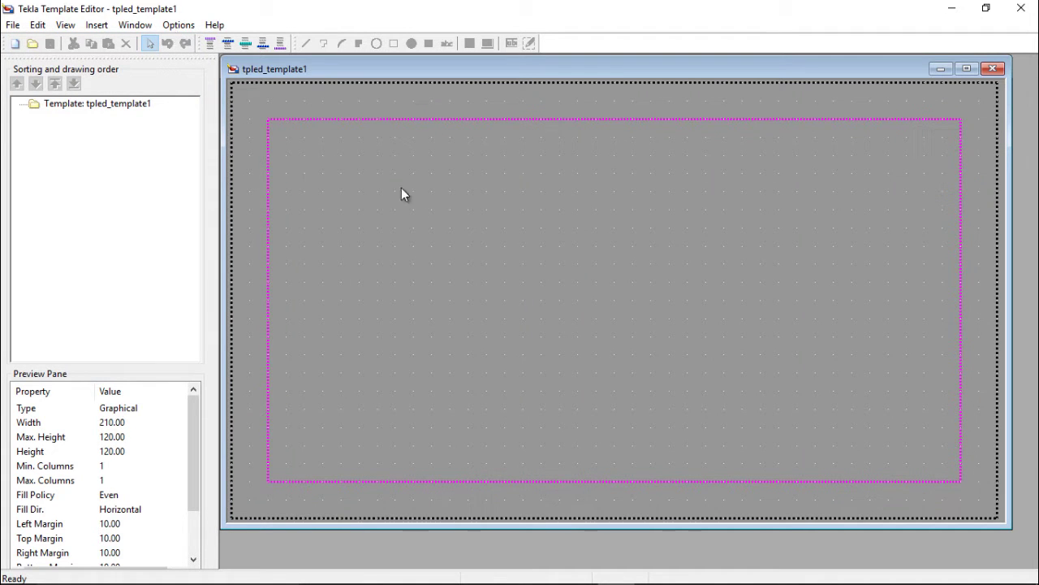
- Set the template page's top, bottom, left and right margins to 0 mm
double_click(379, 173)
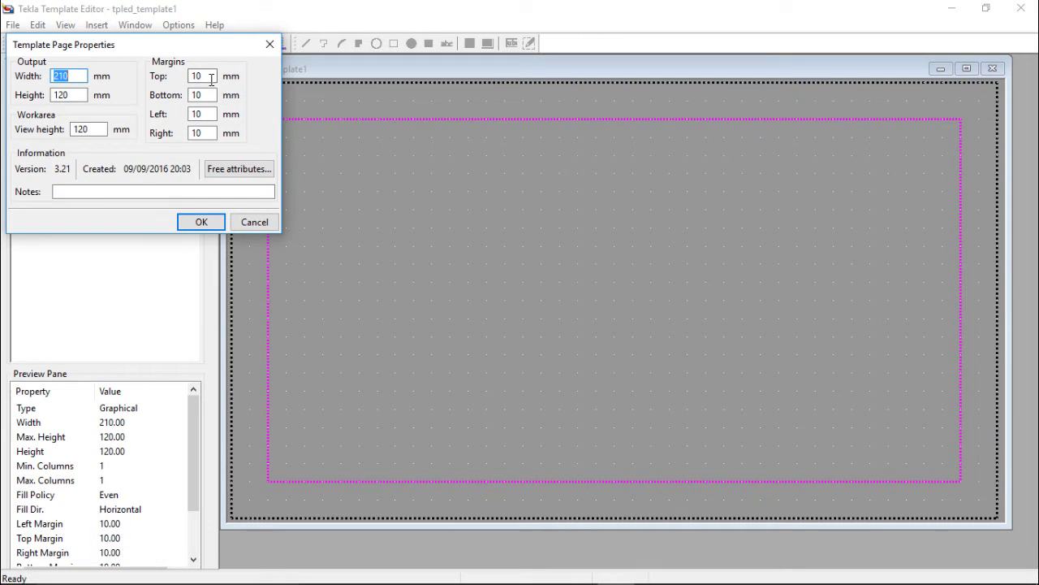
left_click_drag(212, 80, 187, 135)
type("0000")
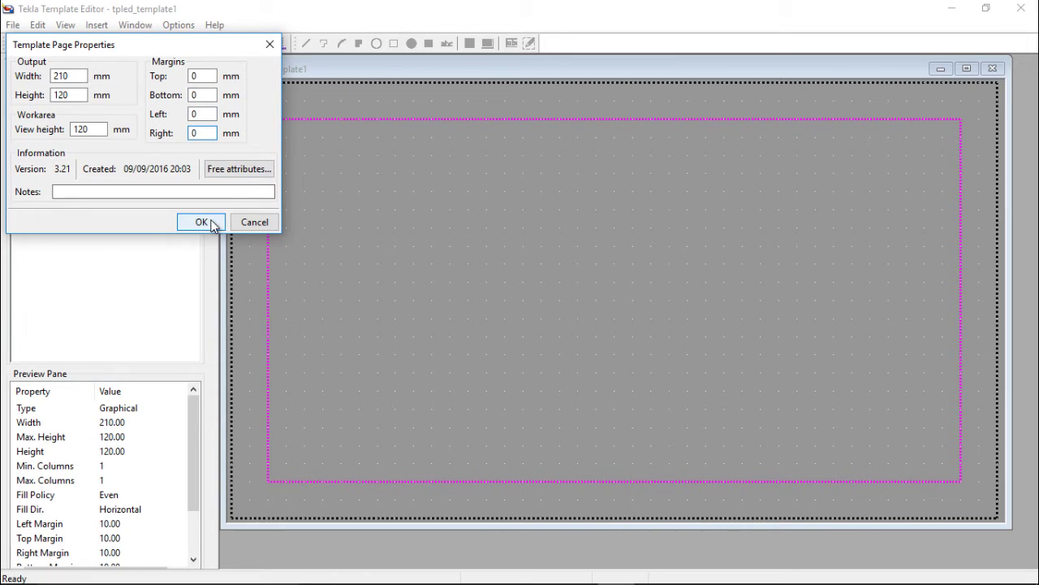
left_click(202, 222)
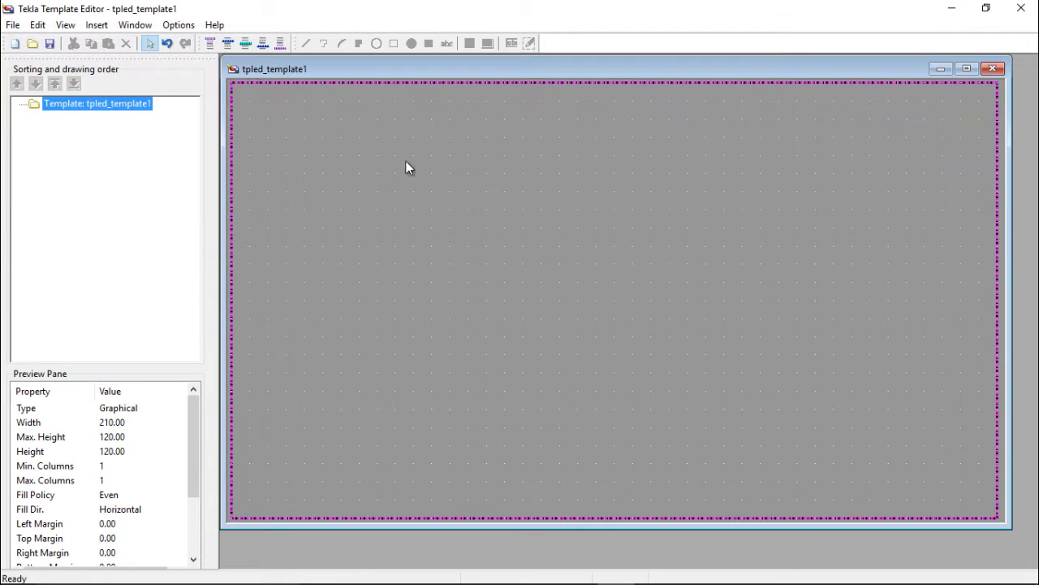
- Add a row with content type ASSEMBLY to the template and shrink its height to 10 mm
left_click(246, 45)
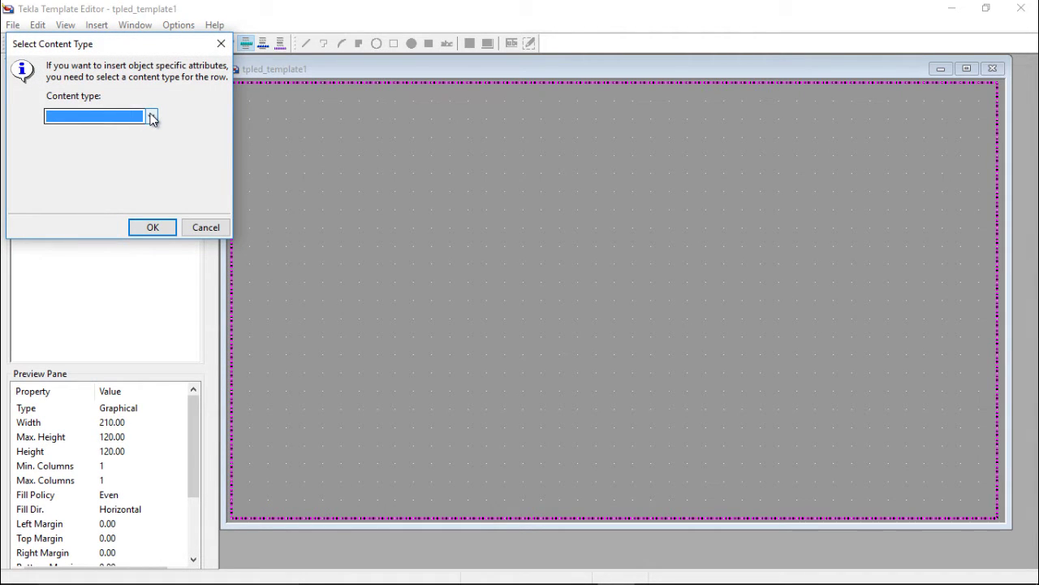
left_click(151, 119)
left_click(93, 159)
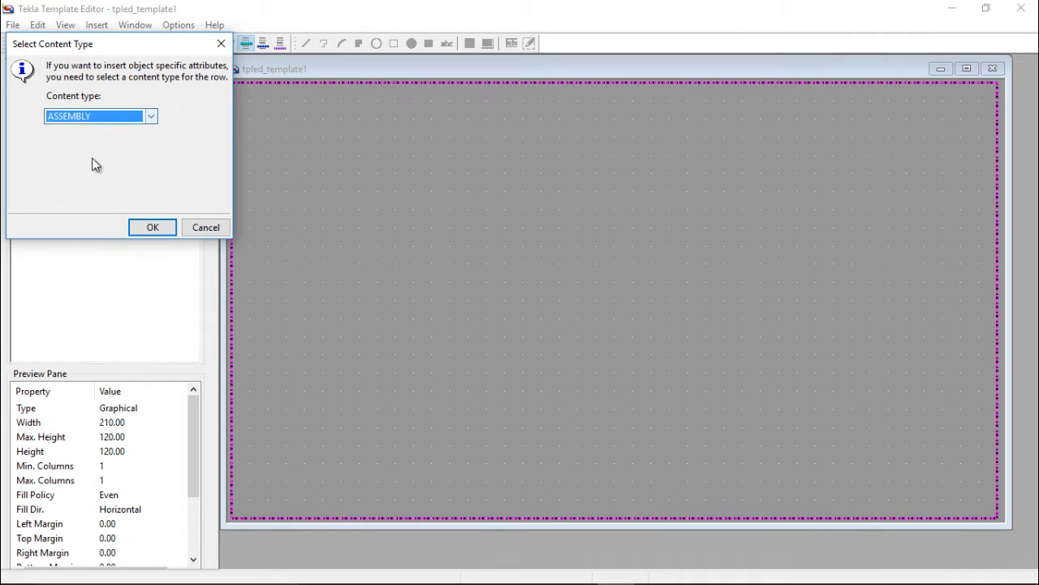
left_click(148, 227)
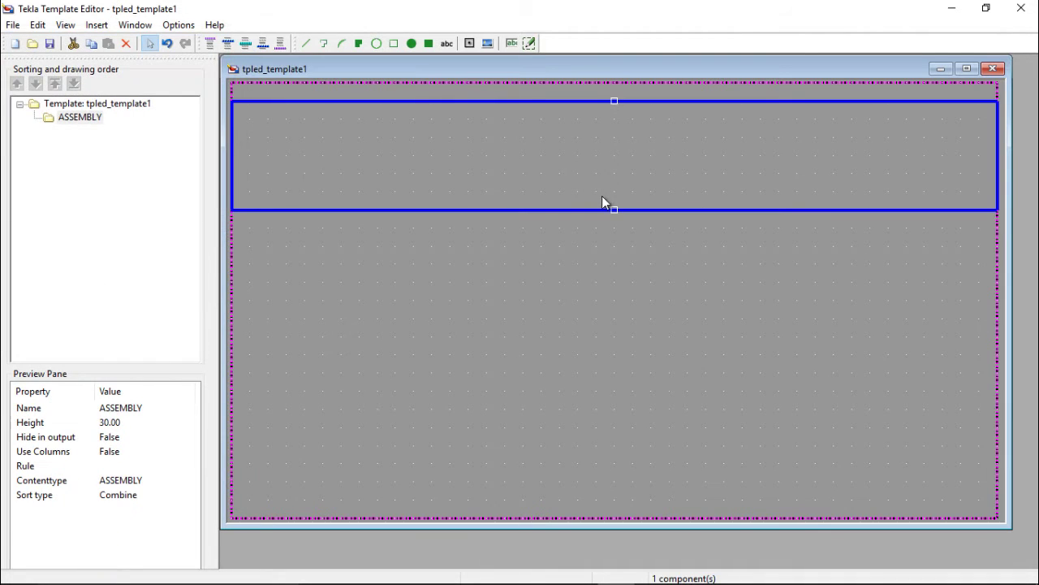
left_click_drag(614, 210, 613, 137)
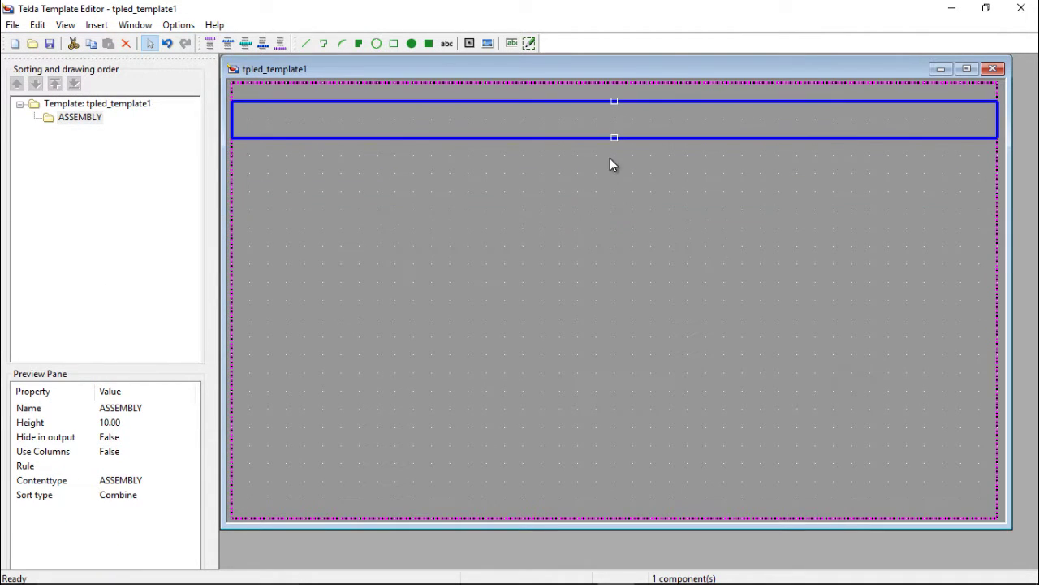
- Add a second row with content type PART below the ASSEMBLY row and shrink it to 10 mm high
left_click(377, 150)
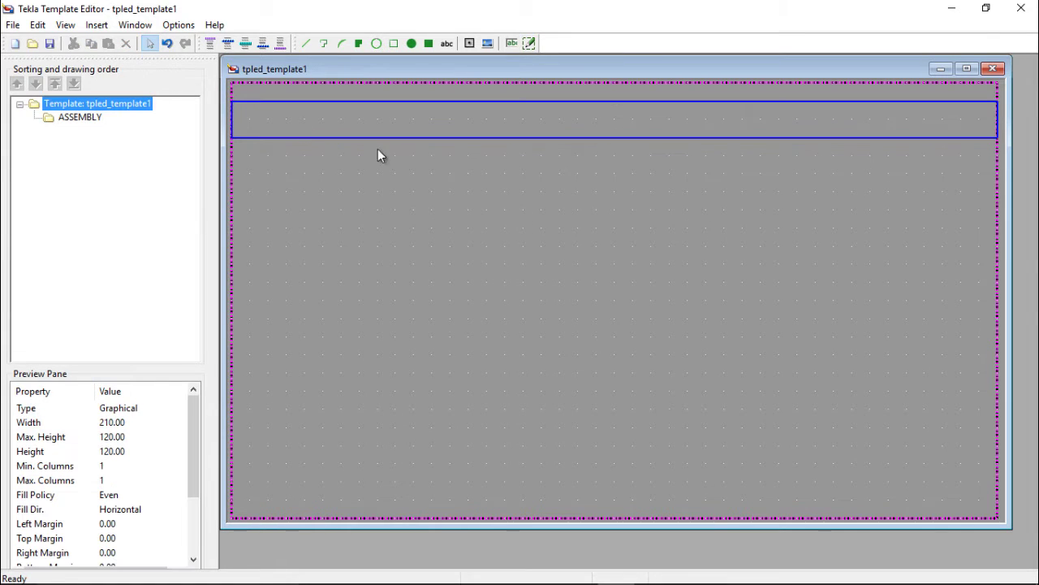
left_click(246, 44)
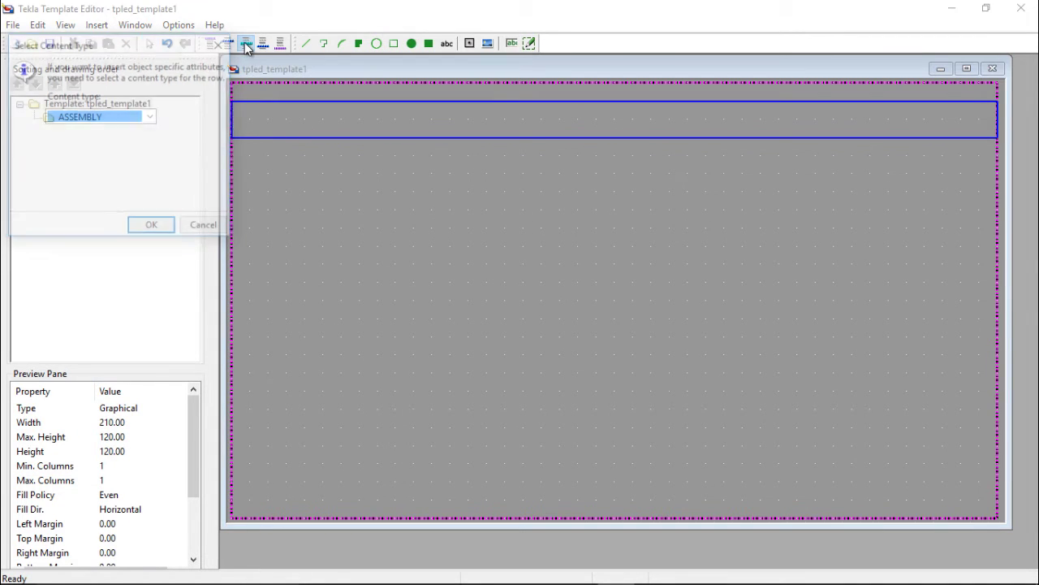
left_click(151, 116)
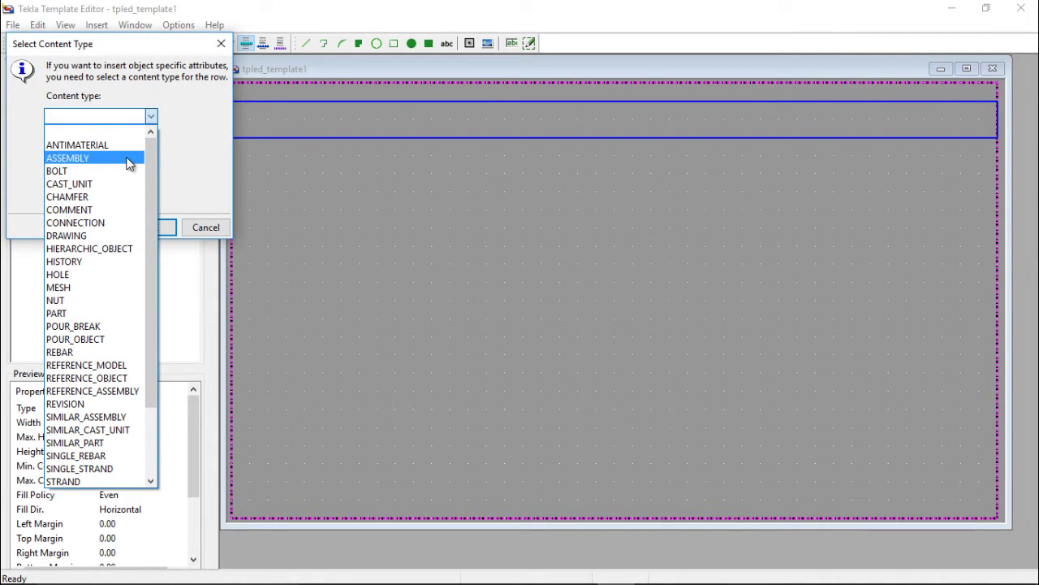
left_click(86, 313)
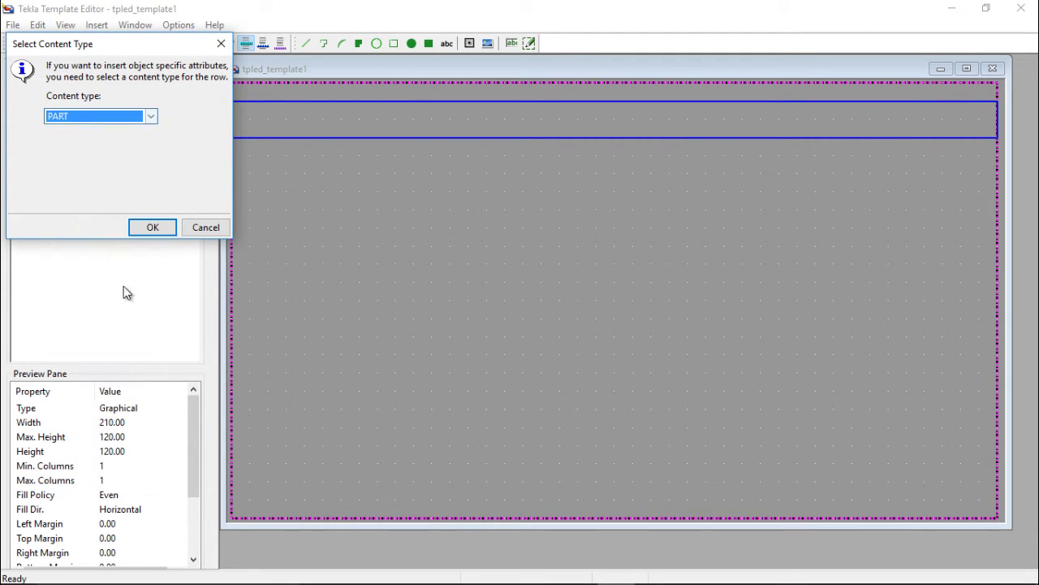
left_click(154, 228)
left_click_drag(611, 263, 615, 192)
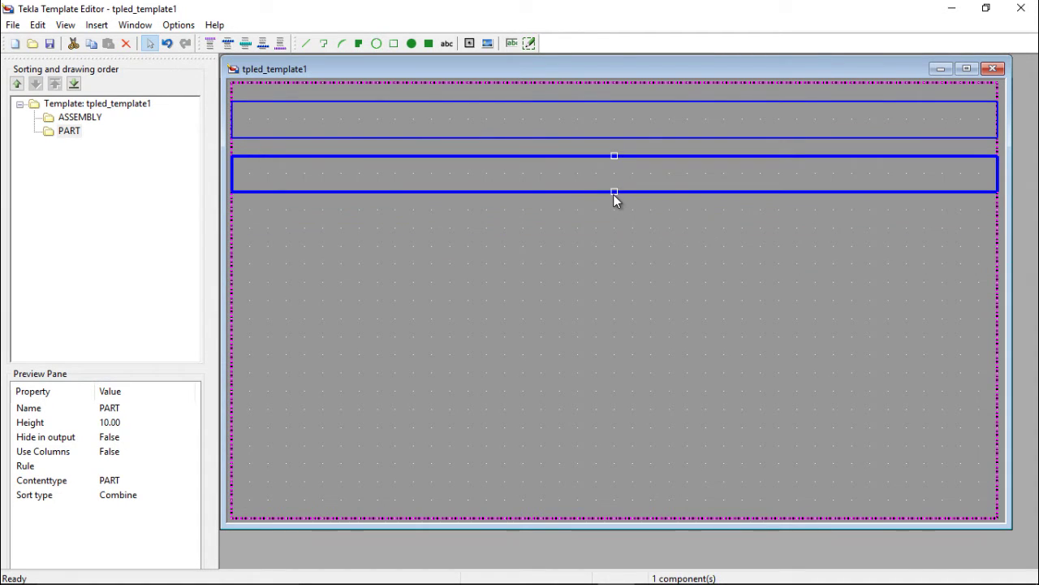
- Set the PART row's height to 8 mm in its row properties
double_click(613, 194)
left_click_drag(104, 150, 78, 153)
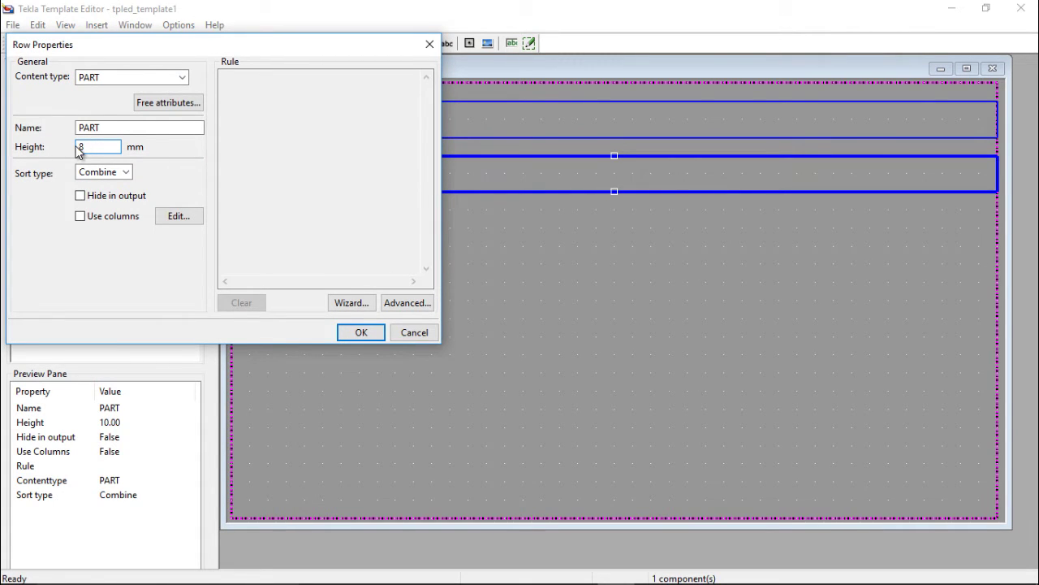
type("8")
left_click(363, 334)
left_click(632, 259)
left_click(612, 162)
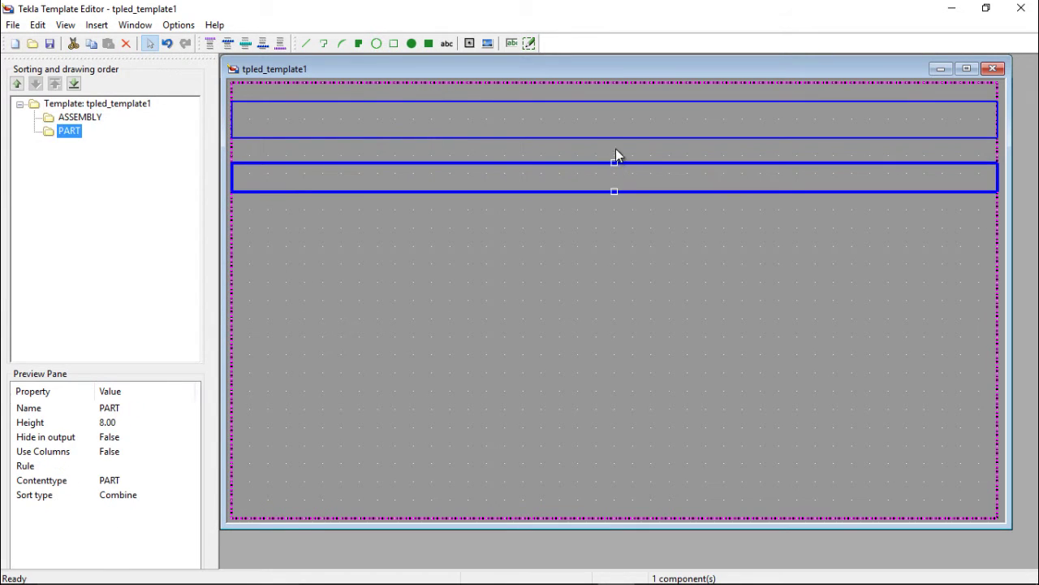
- Set the ASSEMBLY row's height to 12 mm in its row properties
double_click(611, 138)
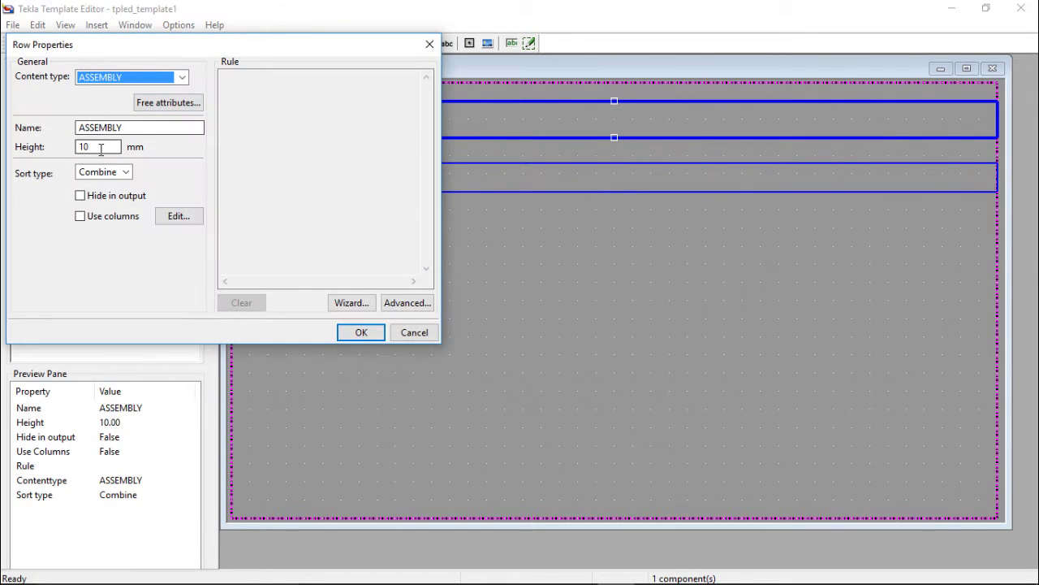
left_click_drag(100, 147, 78, 156)
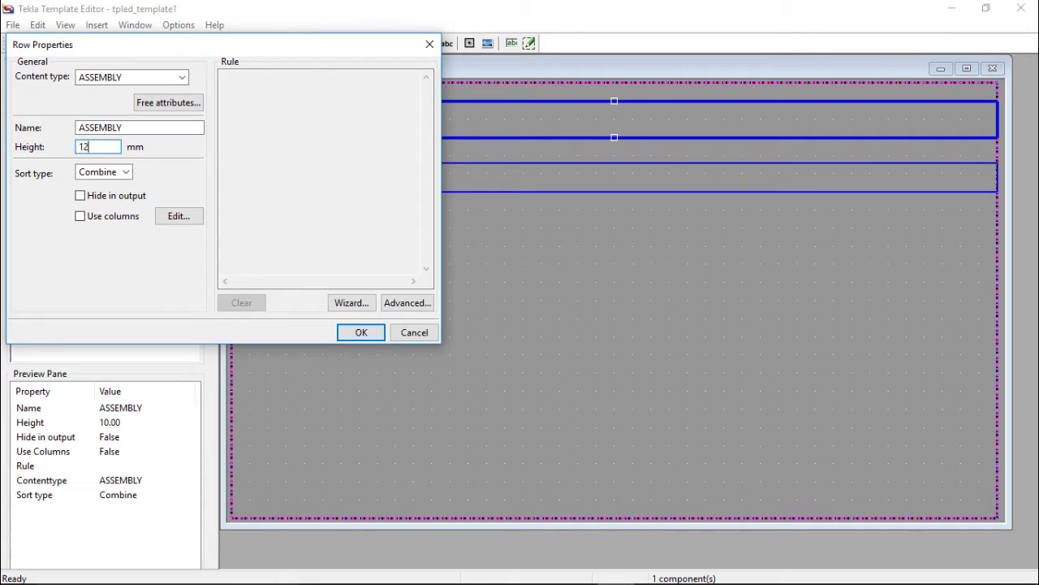
left_click(361, 331)
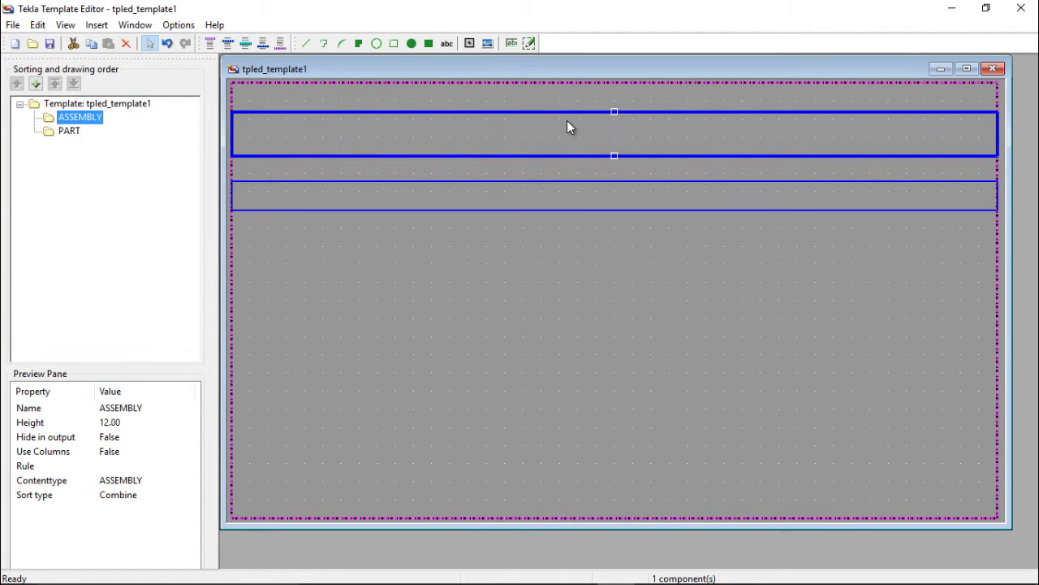
- Stretch the PART row's upper edge upward so that the row is 10 mm high
scroll(587, 187, "up", 1)
left_click(583, 183)
scroll(622, 188, "down", 3)
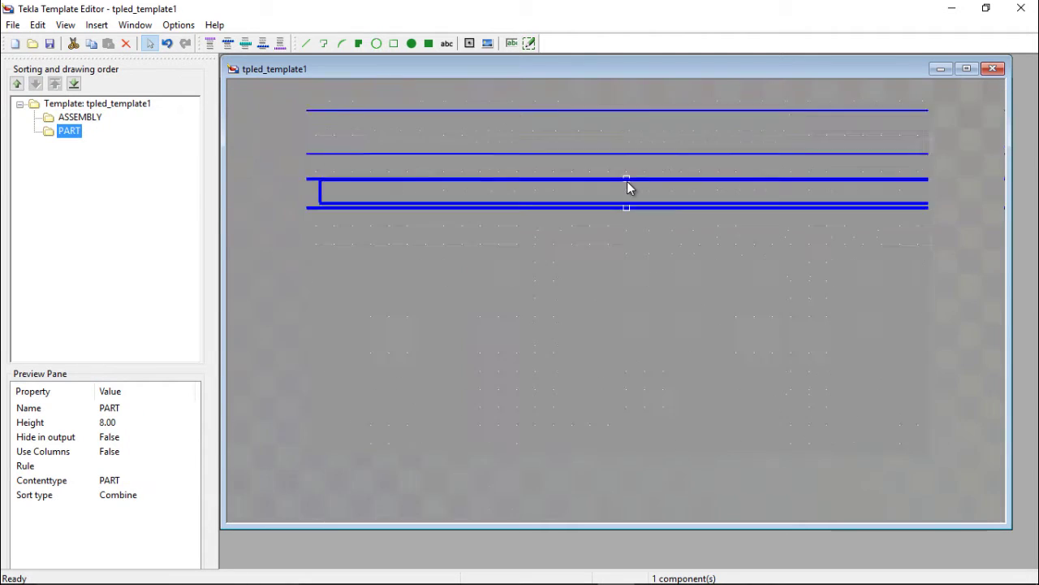
scroll(614, 190, "up", 3)
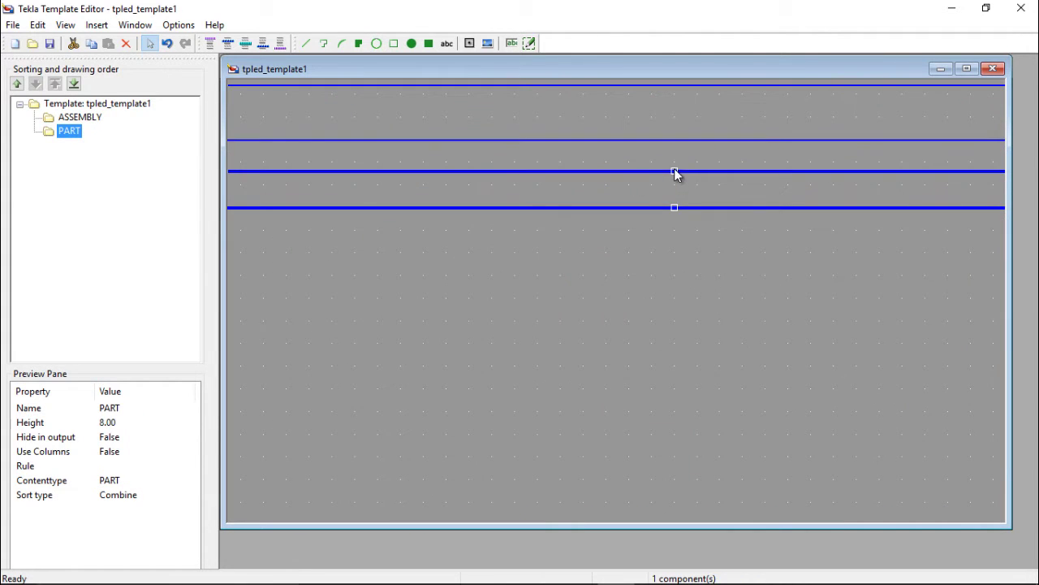
mouse_move(675, 173)
left_mouse_down()
mouse_move(675, 151)
mouse_move(677, 161)
left_mouse_up()
scroll(598, 167, "down", 2)
scroll(646, 154, "up", 1)
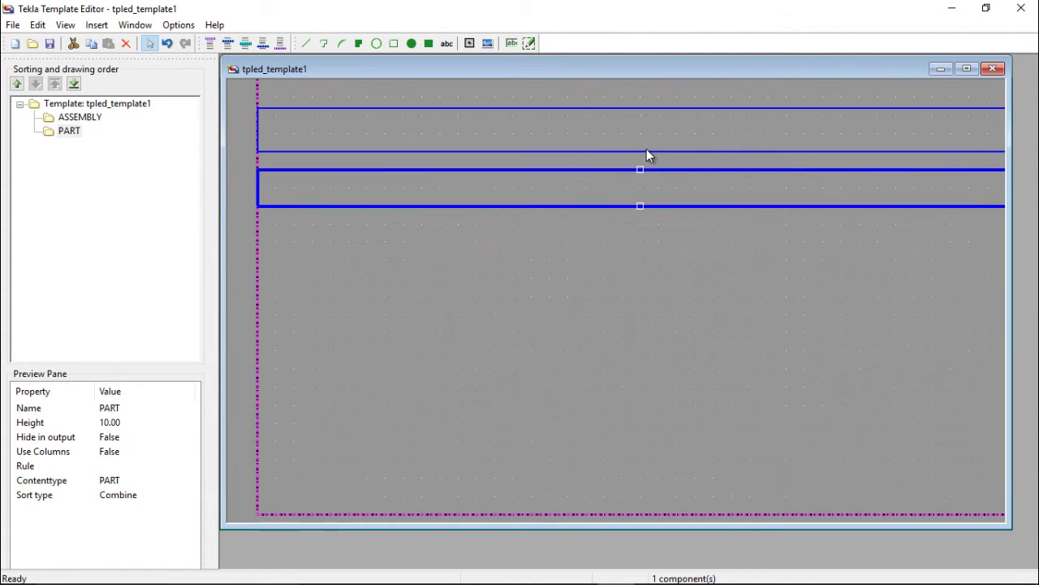
left_click(641, 101)
scroll(639, 180, "down", 2)
scroll(619, 158, "up", 1)
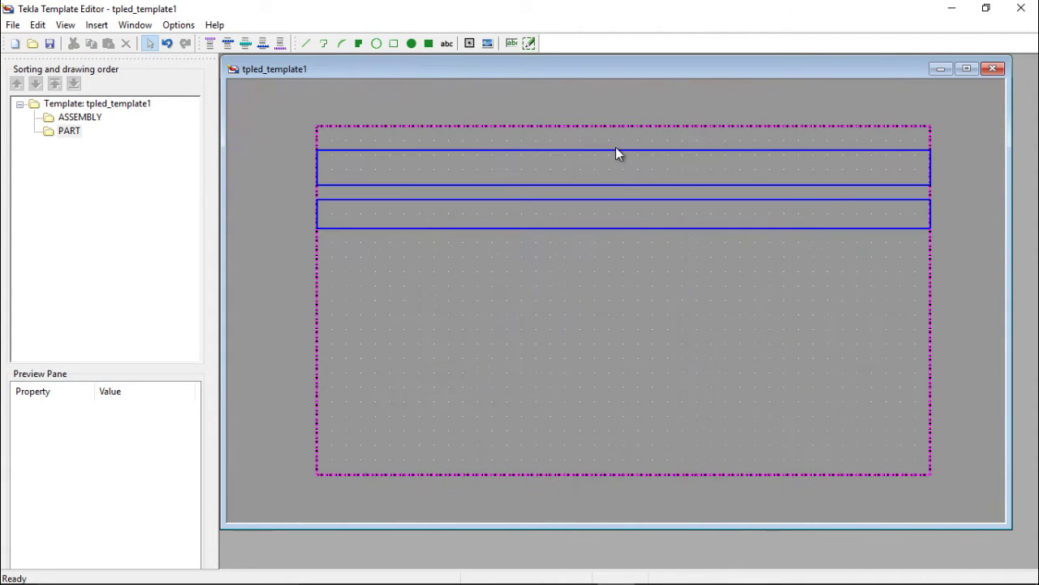
left_click(616, 151)
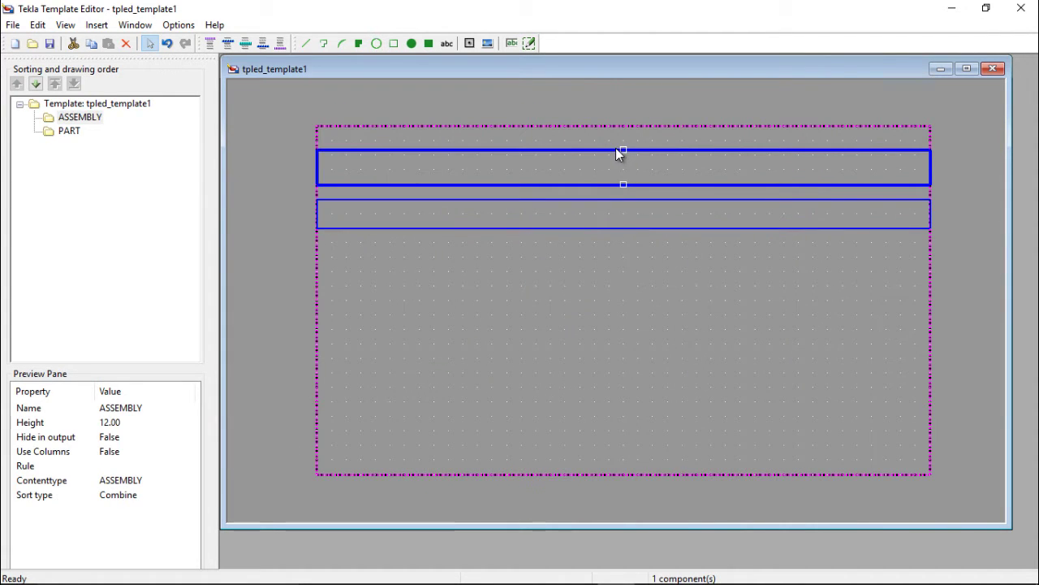
left_click(634, 196)
left_click(653, 244)
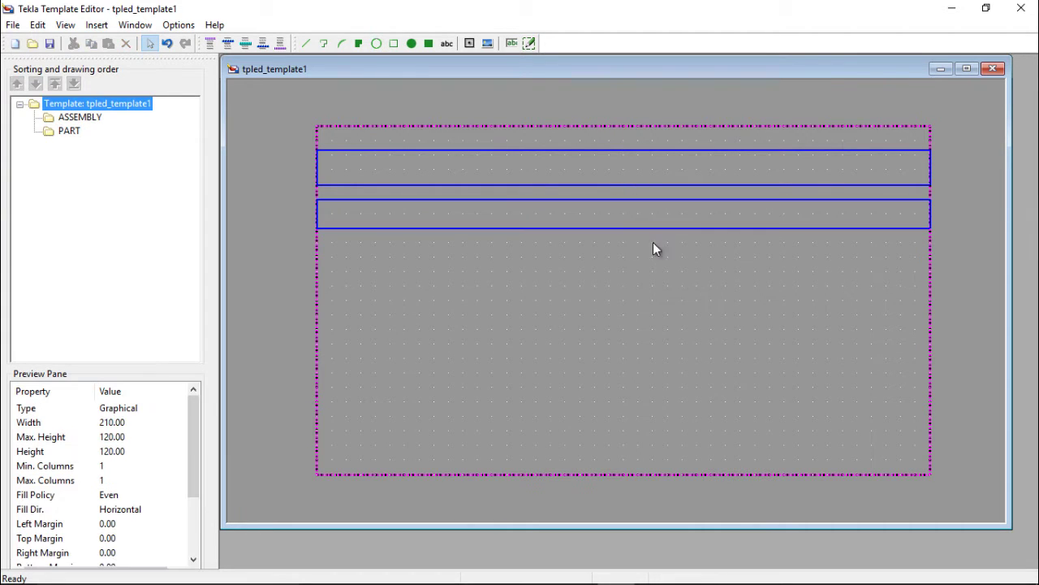
- Place the text "Assemby" near the left end of the ASSEMBLY row
scroll(325, 155, "up", 3)
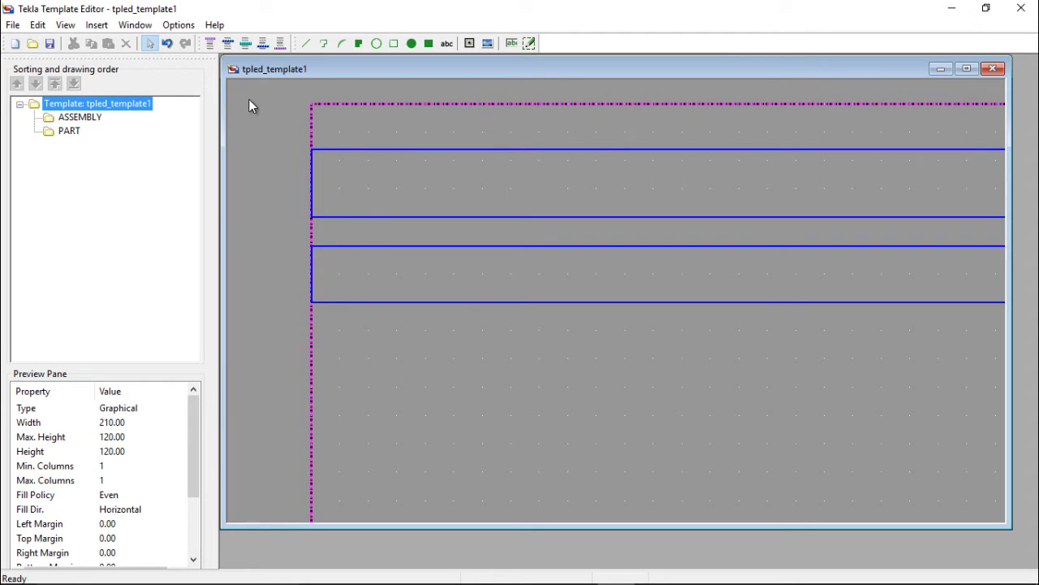
left_click(447, 43)
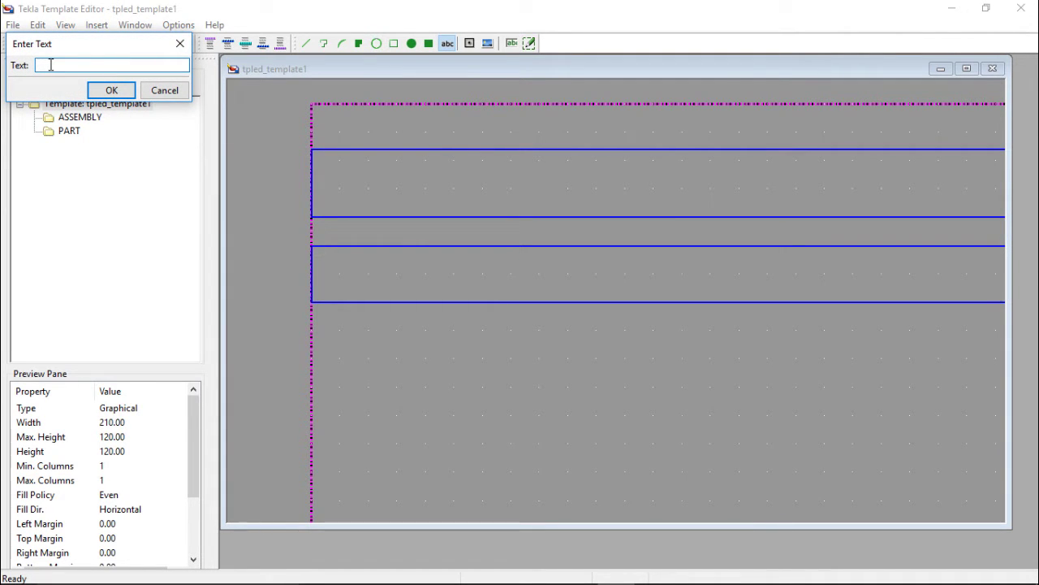
type("Assemby")
left_click(111, 88)
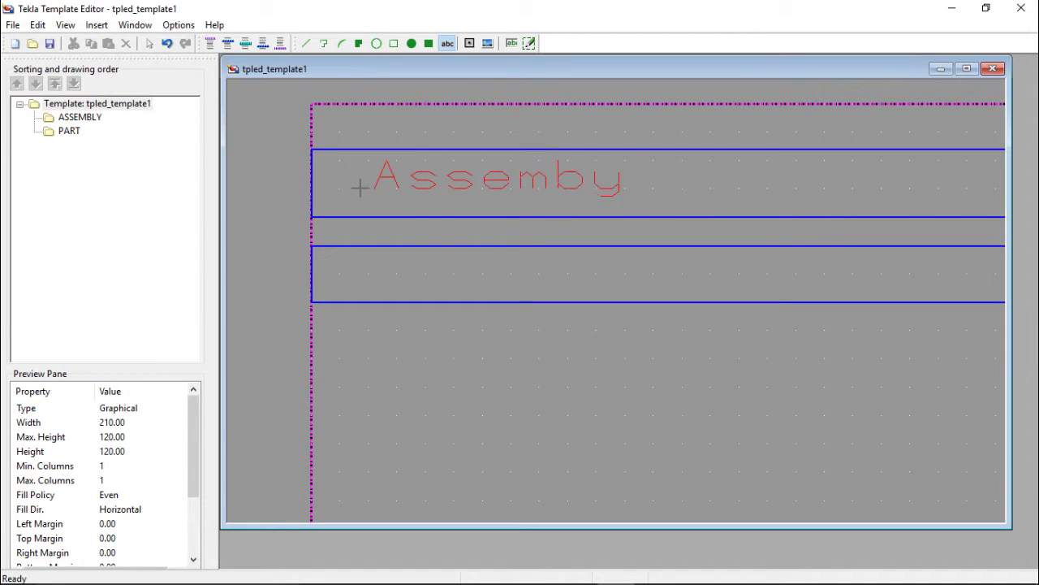
left_click(325, 195)
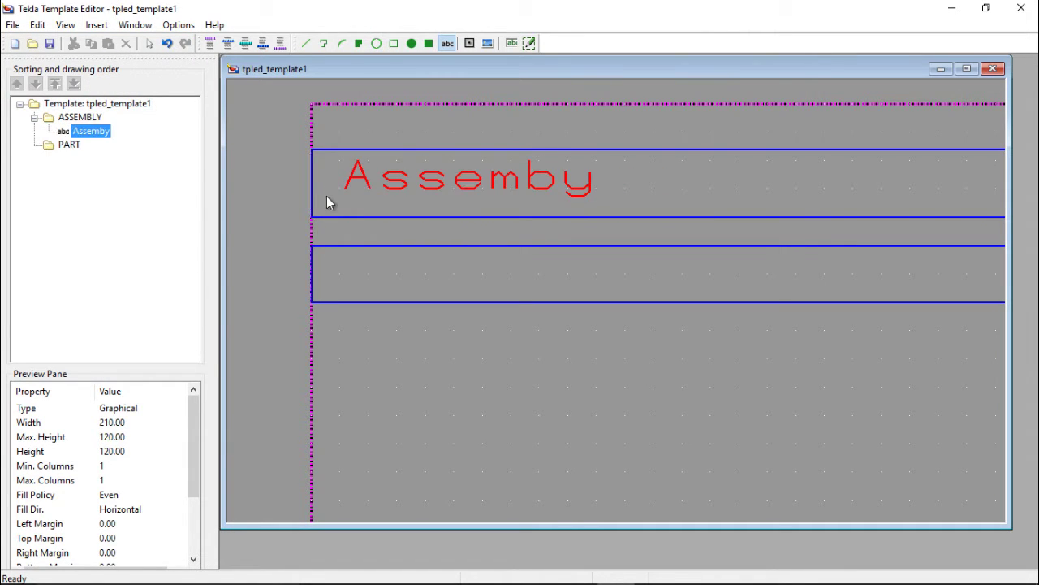
- Format the "Assemby" text with the RomanD font, 3 mm size and black colour
double_click(395, 183)
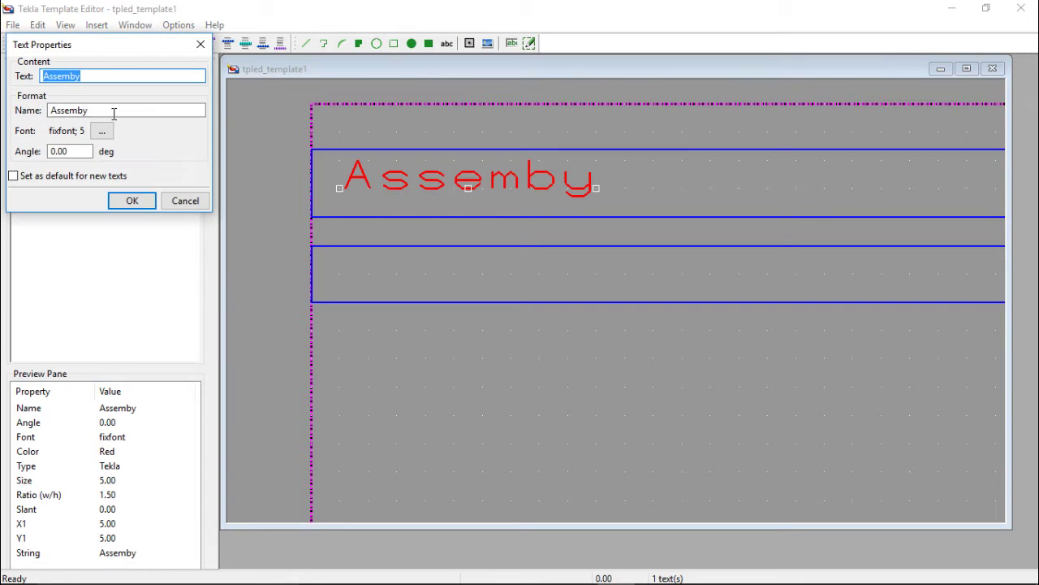
left_click(102, 133)
left_click(158, 256)
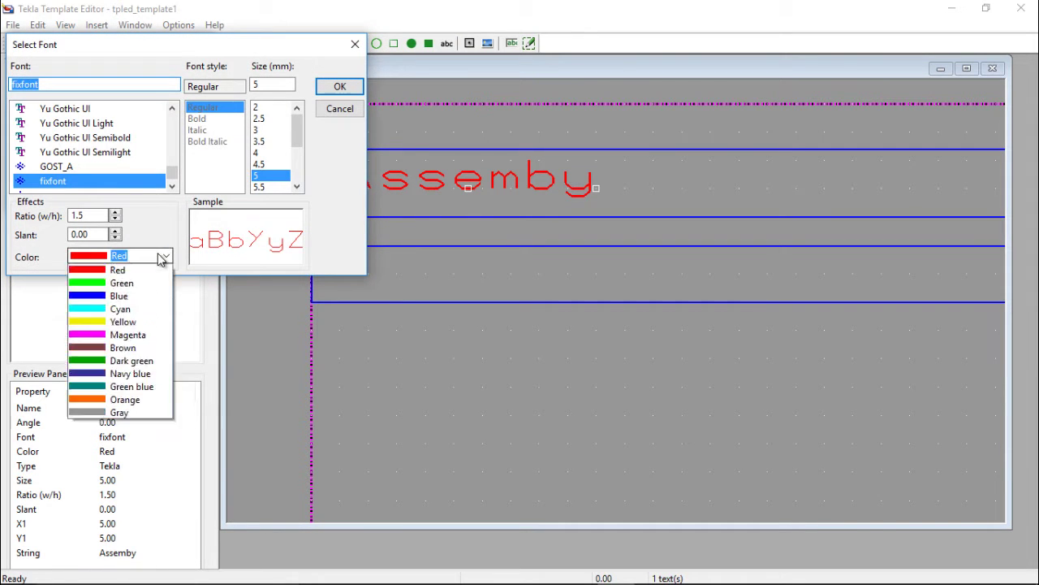
left_click(120, 271)
left_click_drag(53, 86, 4, 96)
type("r")
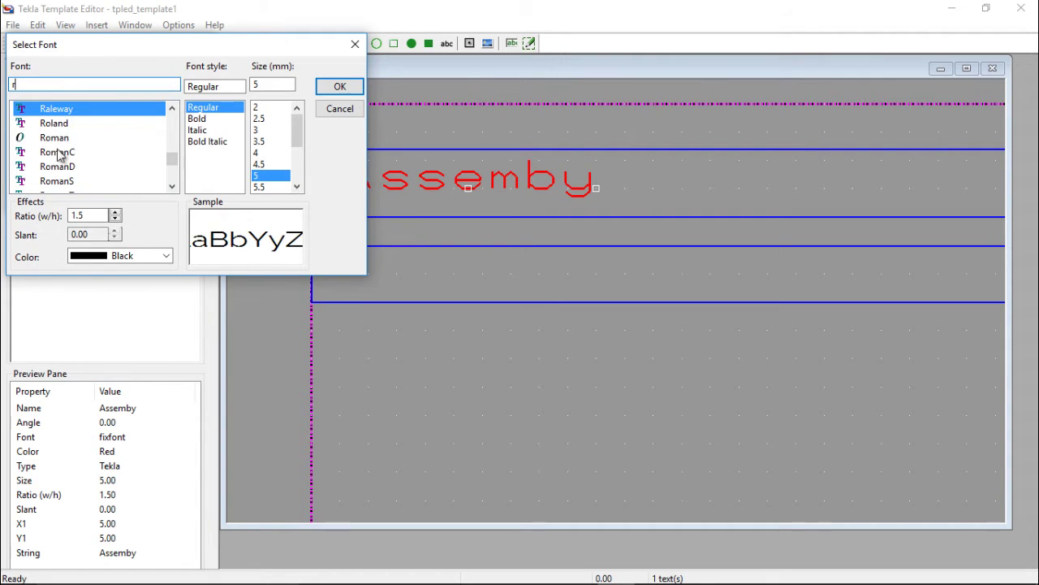
left_click(62, 168)
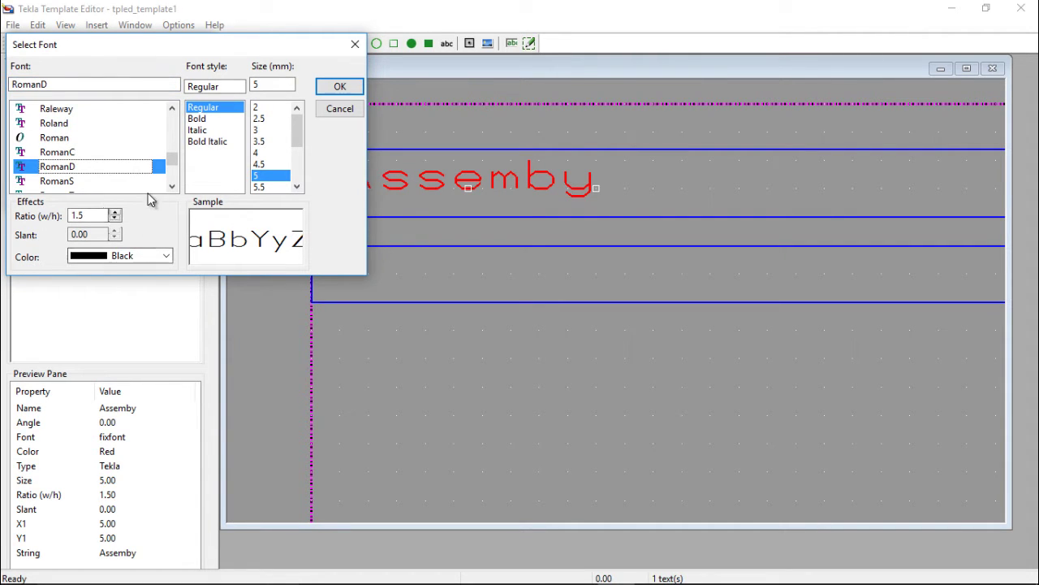
left_click(257, 130)
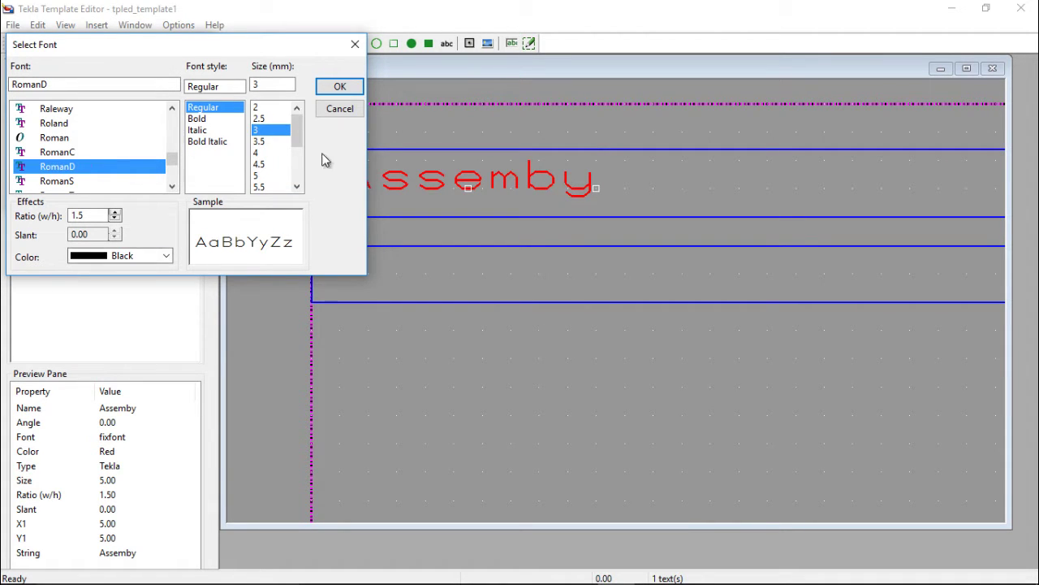
left_click(334, 88)
left_click(135, 204)
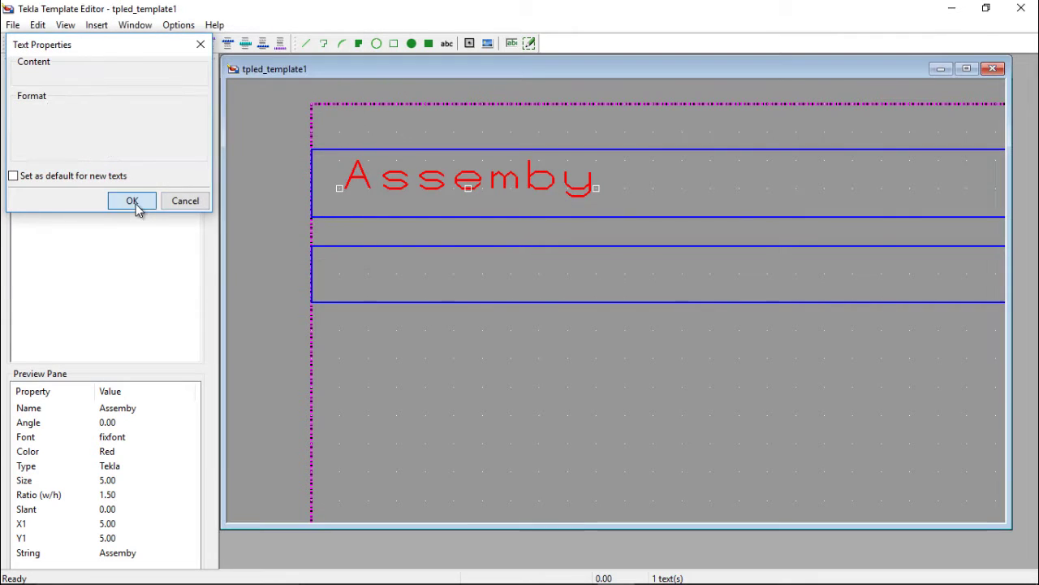
- Place the text "No." in the ASSEMBLY row, well to the right of "Assemby", at about X 115, Y 5
scroll(479, 197, "up", 3)
scroll(412, 173, "down", 4)
scroll(398, 175, "up", 4)
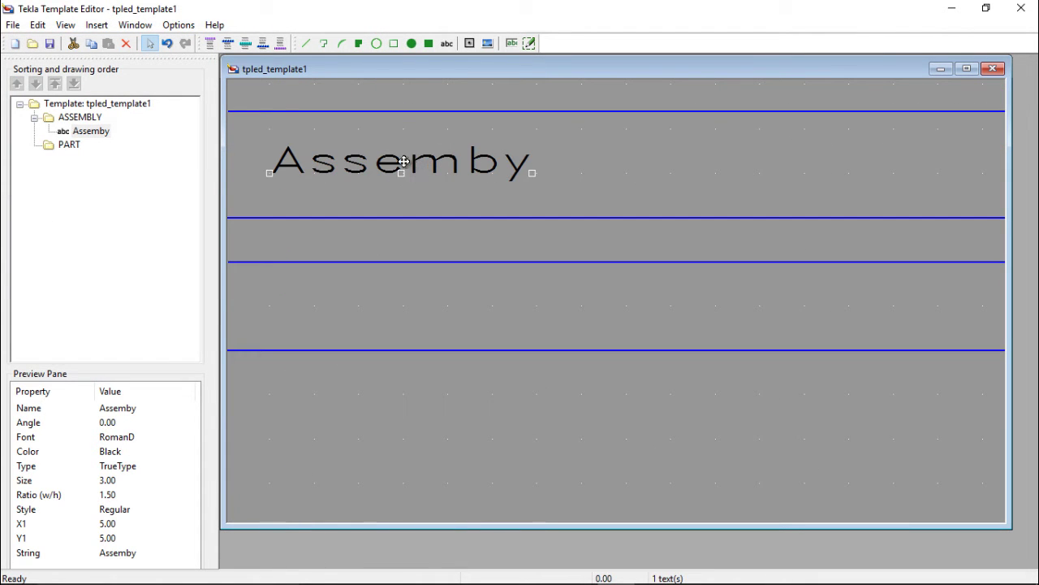
scroll(402, 166, "down", 3)
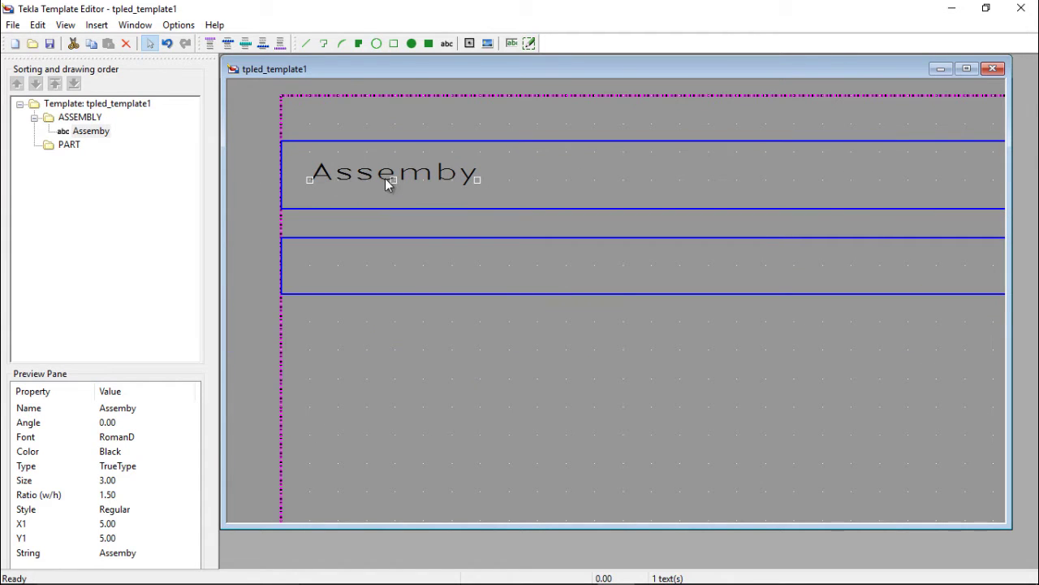
scroll(467, 164, "down", 1)
scroll(666, 170, "up", 1)
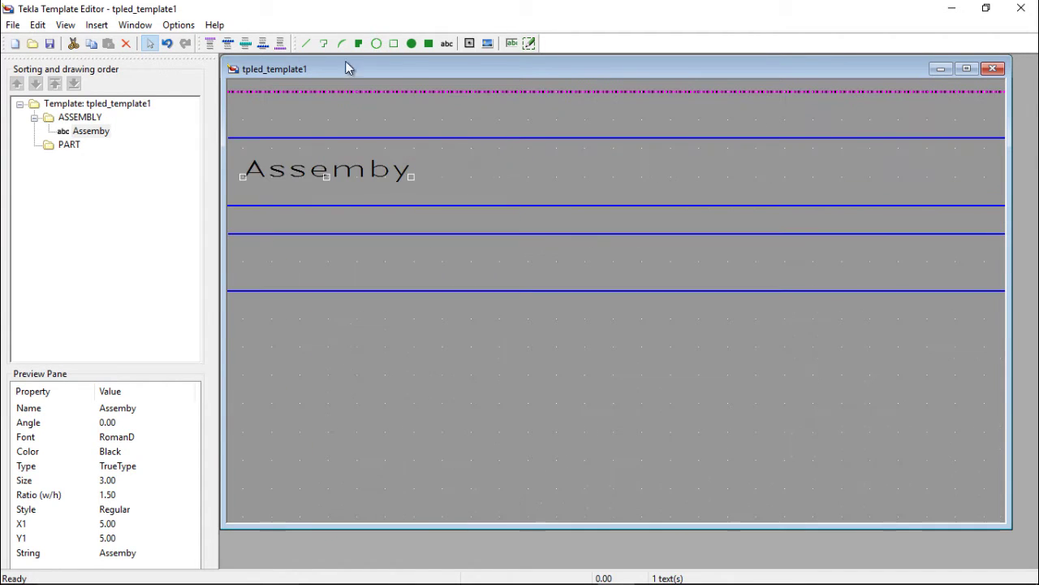
left_click(448, 44)
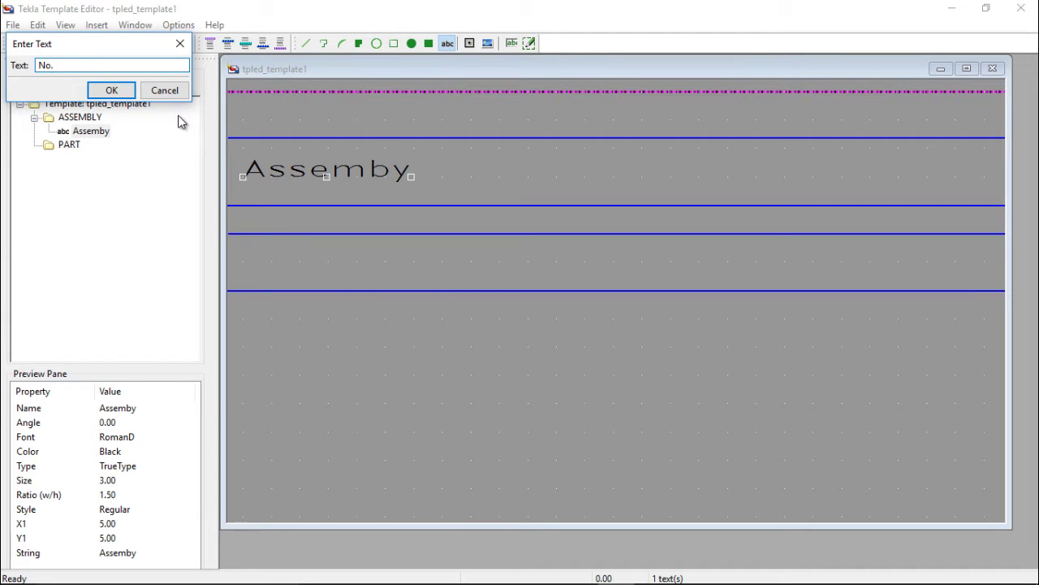
left_click(111, 90)
scroll(300, 166, "down", 2)
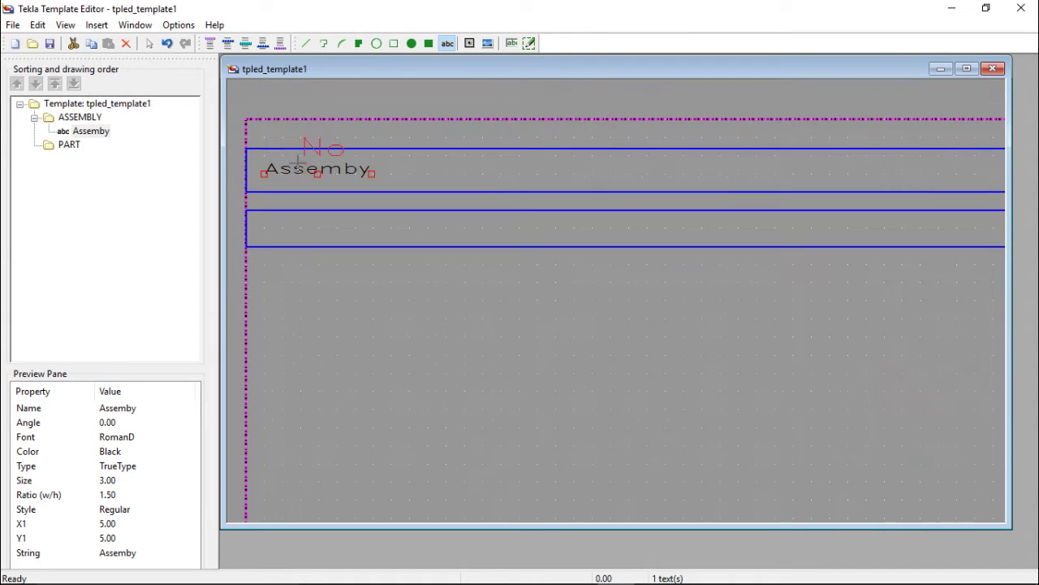
scroll(508, 179, "up", 1)
scroll(583, 180, "down", 1)
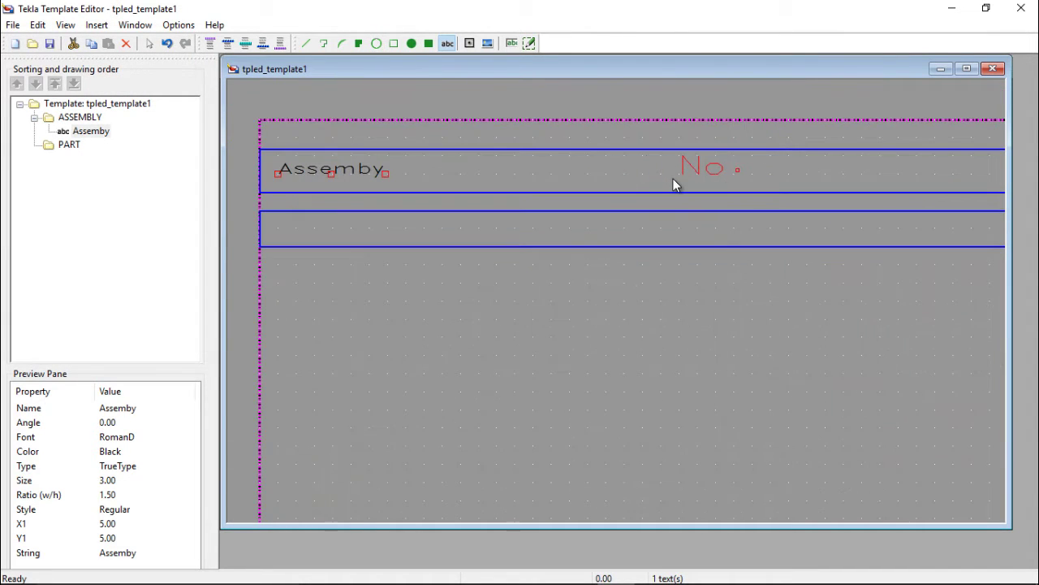
left_click(674, 179)
- Format the "No." text with the RomanD font, 3 mm size and black colour
double_click(691, 165)
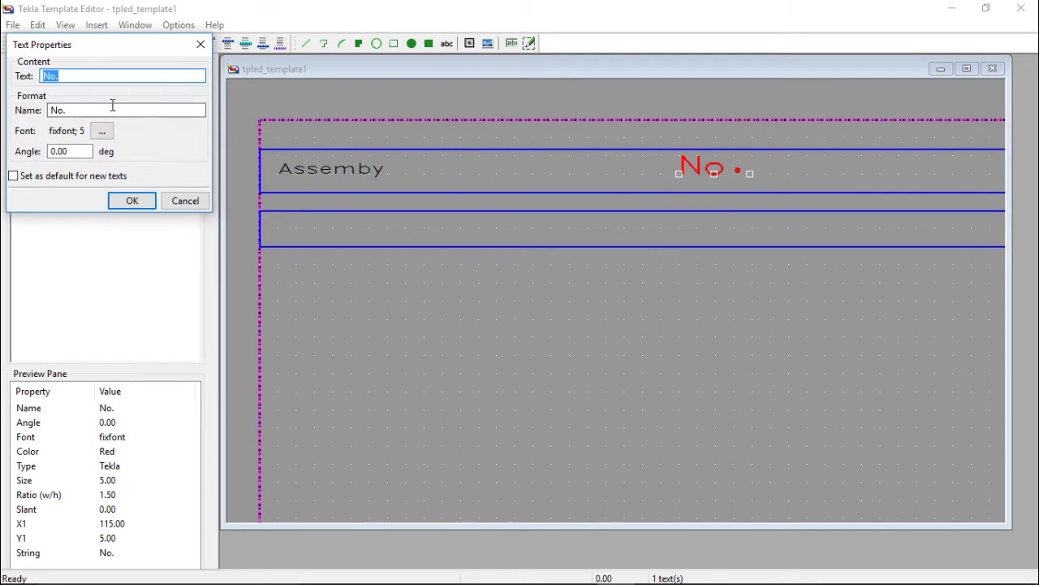
left_click(101, 131)
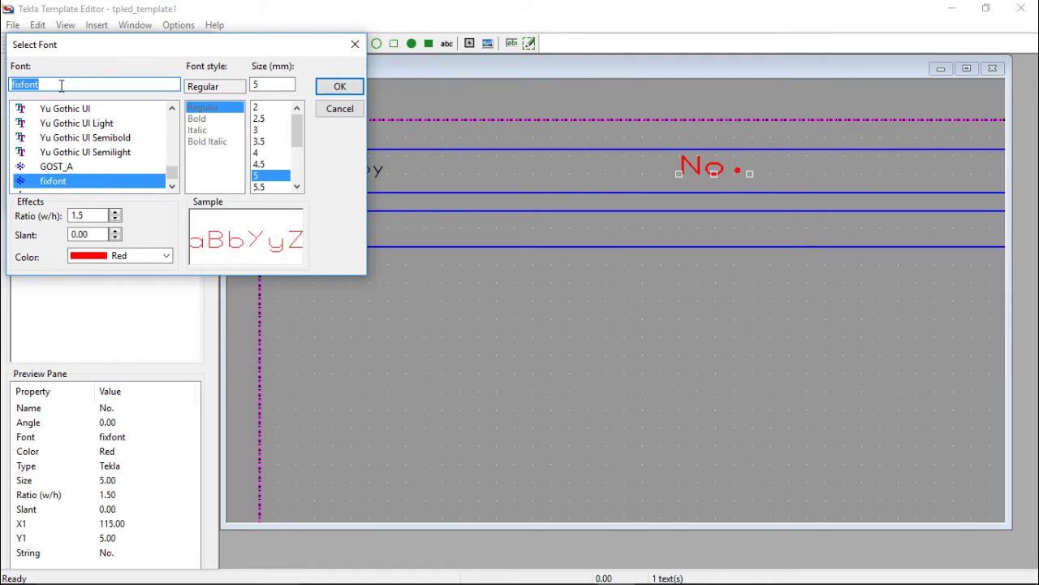
type("r")
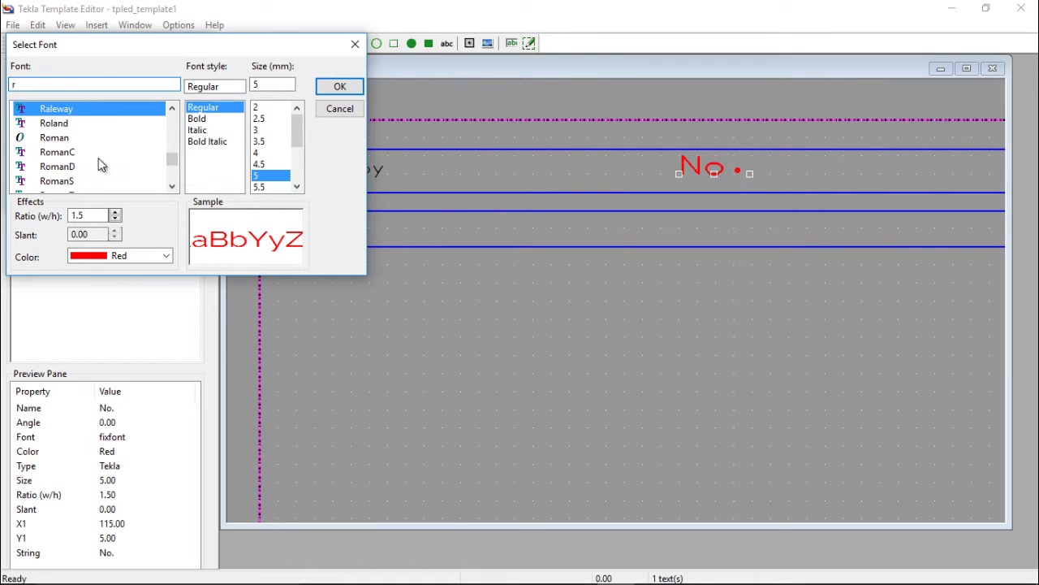
left_click(58, 166)
left_click(166, 256)
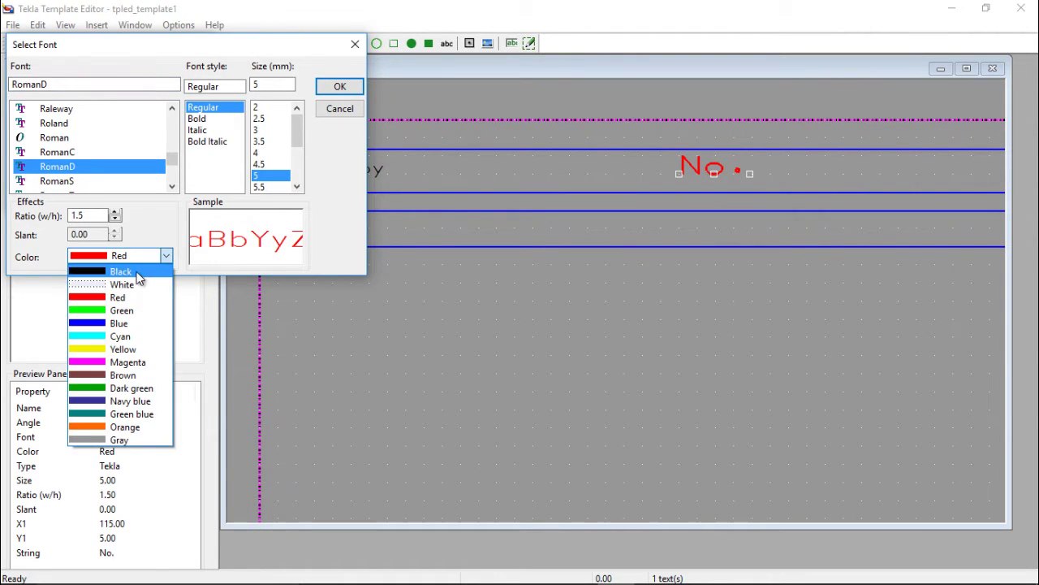
left_click(139, 273)
left_click(262, 130)
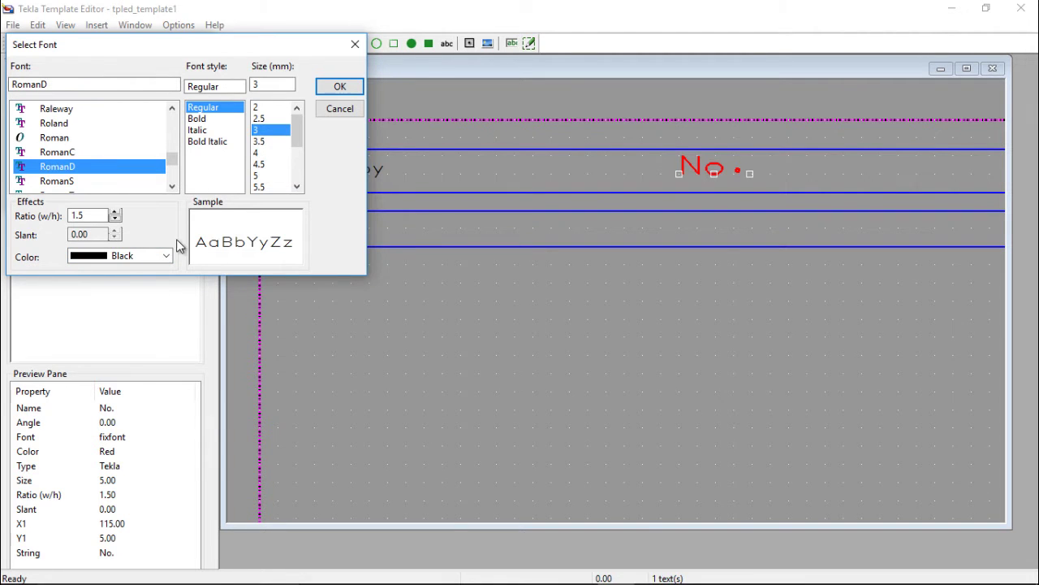
left_click(339, 87)
left_click(139, 201)
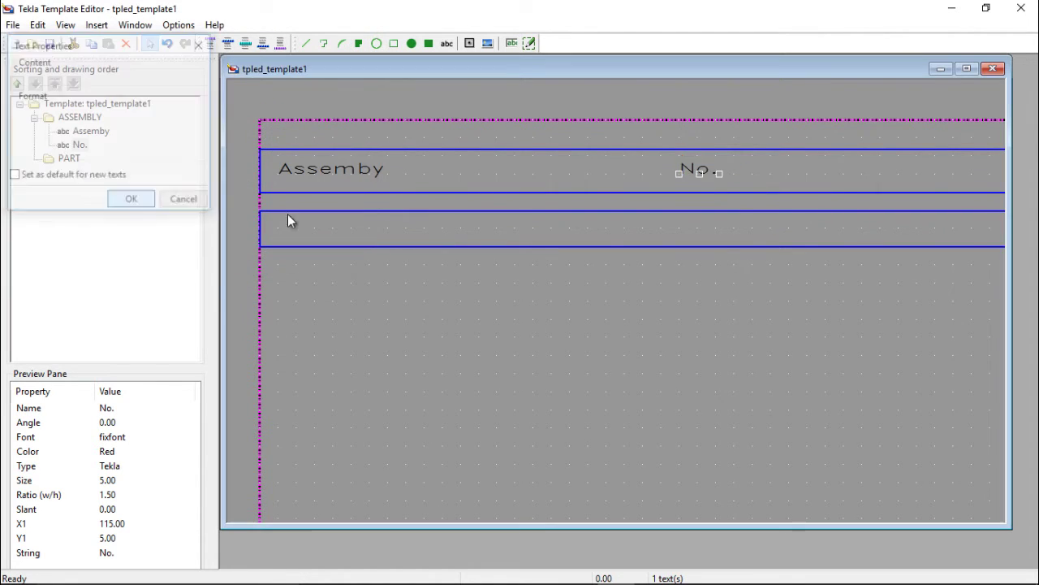
- Place a value field just right of the "Assemby" text in the ASSEMBLY row, at about X 40, Y 5
scroll(736, 174, "down", 2)
scroll(544, 173, "up", 1)
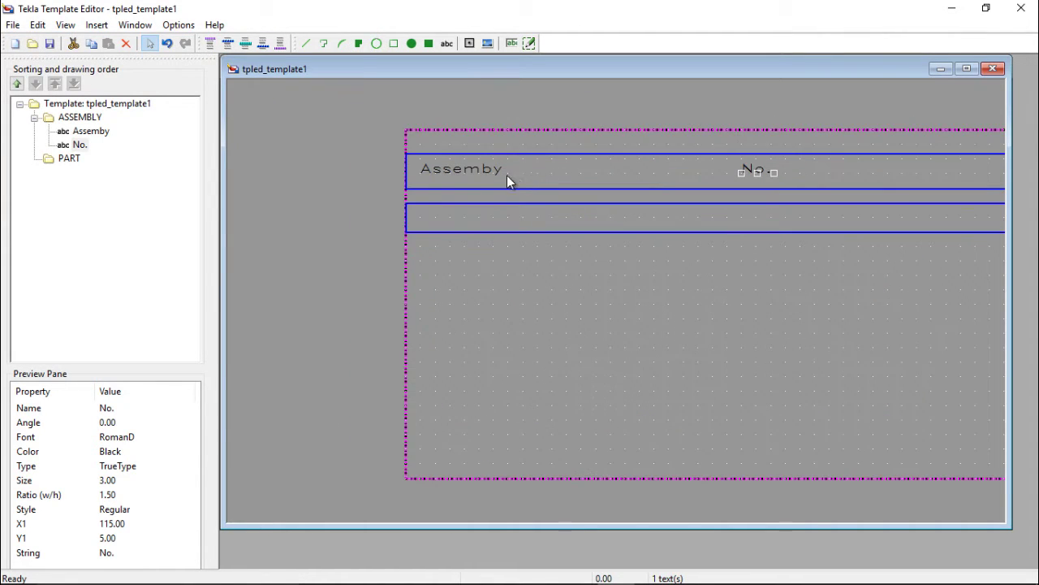
scroll(508, 176, "up", 2)
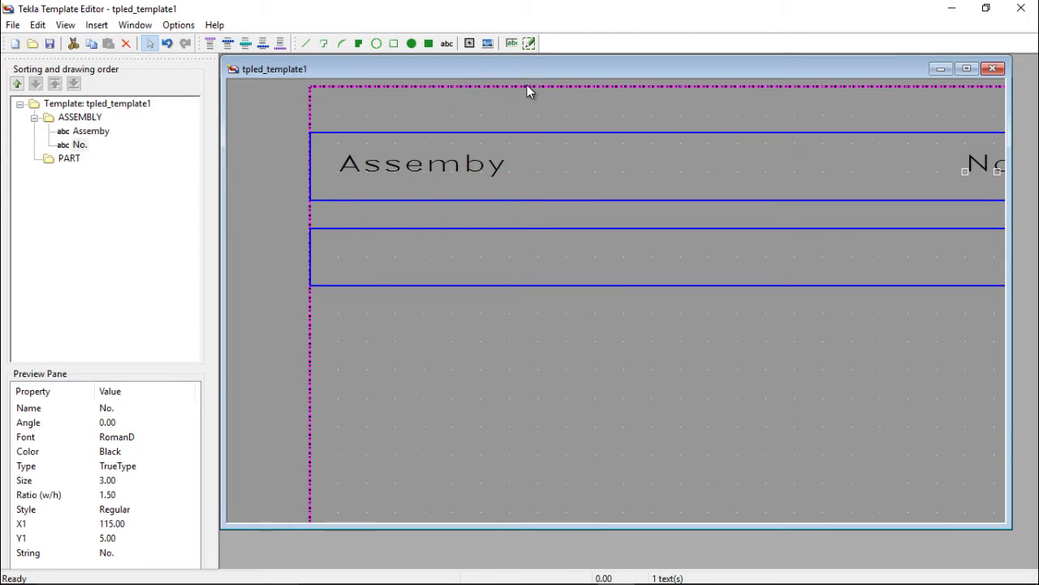
left_click(512, 43)
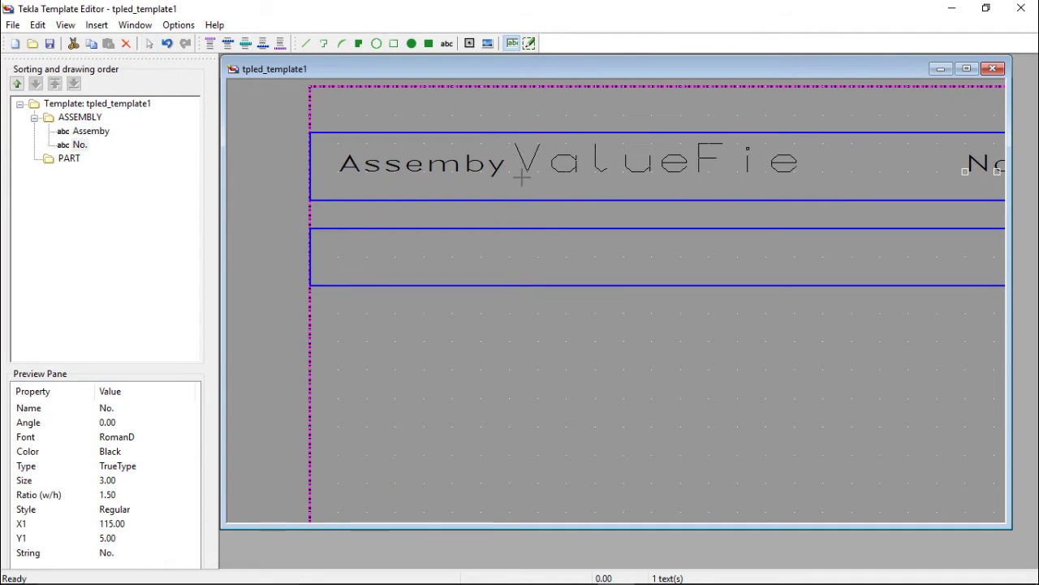
left_click(532, 182)
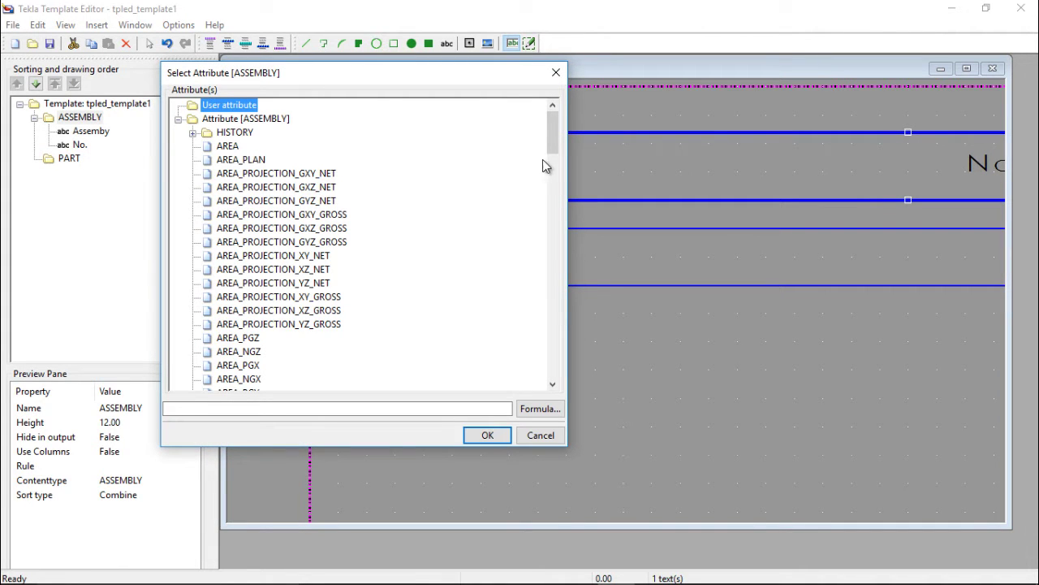
- Assign the ASSEMBLY_POS attribute to the new value field beside the "Assemby" text
scroll(260, 244, "down", 8)
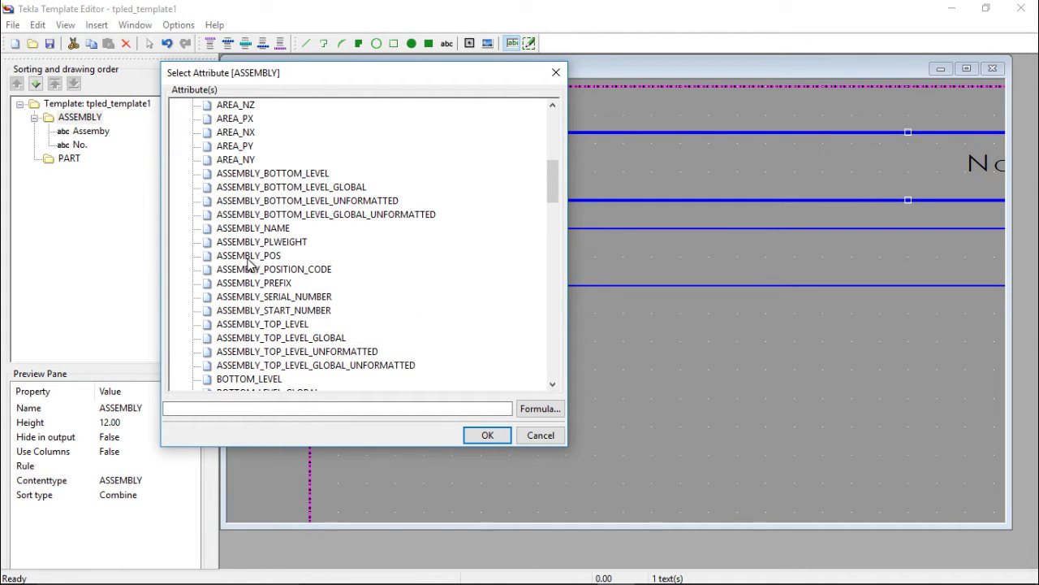
scroll(251, 256, "down", 3)
scroll(273, 193, "up", 2)
scroll(296, 247, "down", 3)
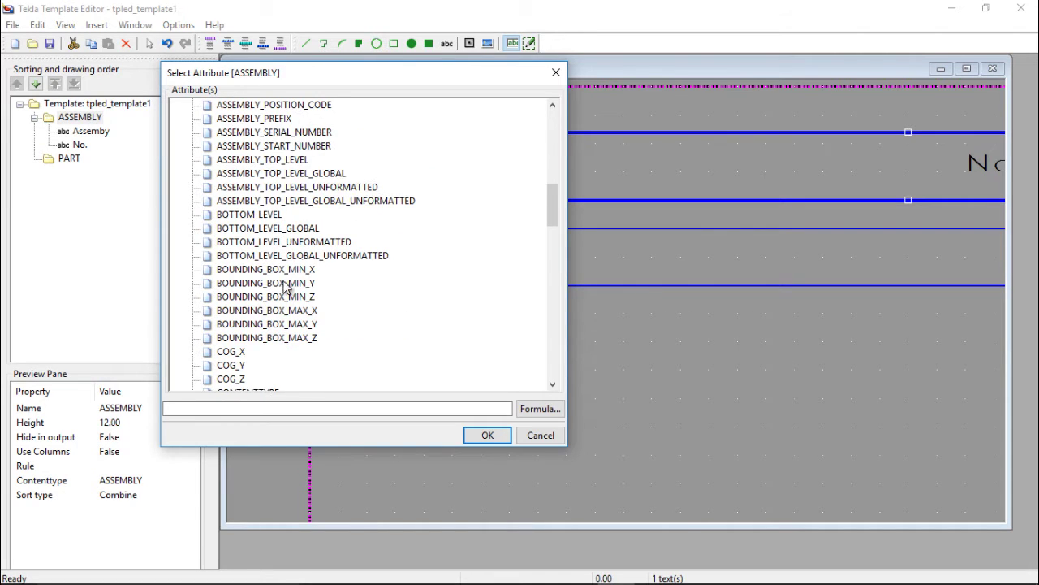
scroll(276, 243, "down", 6)
scroll(271, 264, "up", 4)
scroll(271, 260, "up", 3)
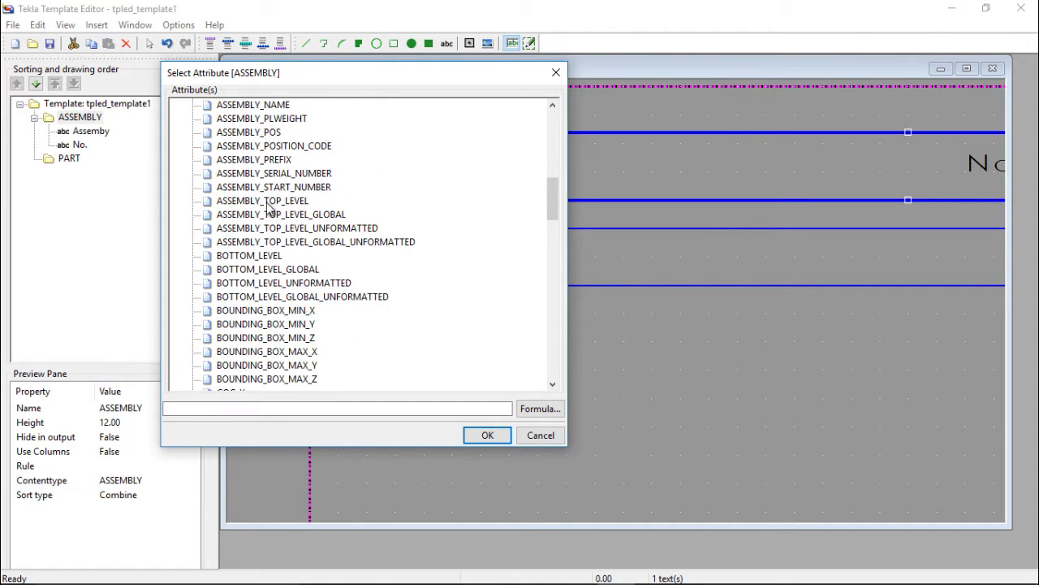
left_click(250, 132)
left_click(487, 436)
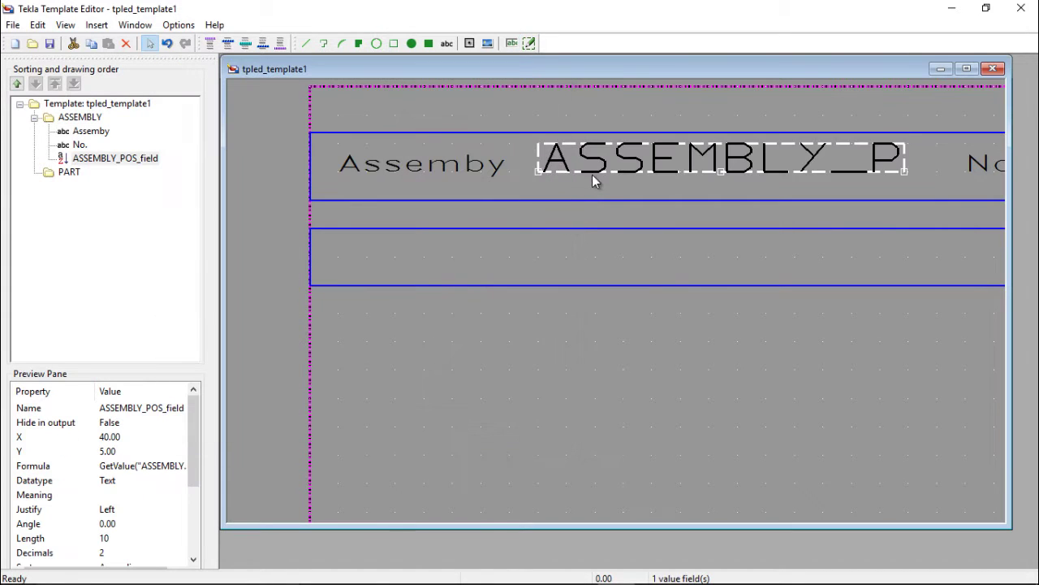
- Set the ASSEMBLY_POS value field's font to RomanD at 3 mm in its properties
double_click(595, 163)
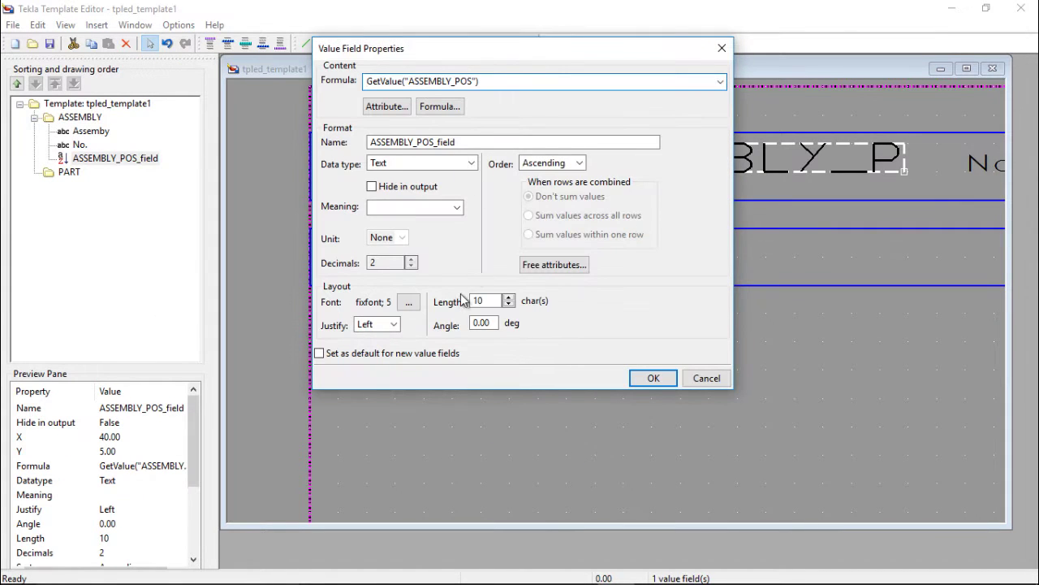
left_click(408, 302)
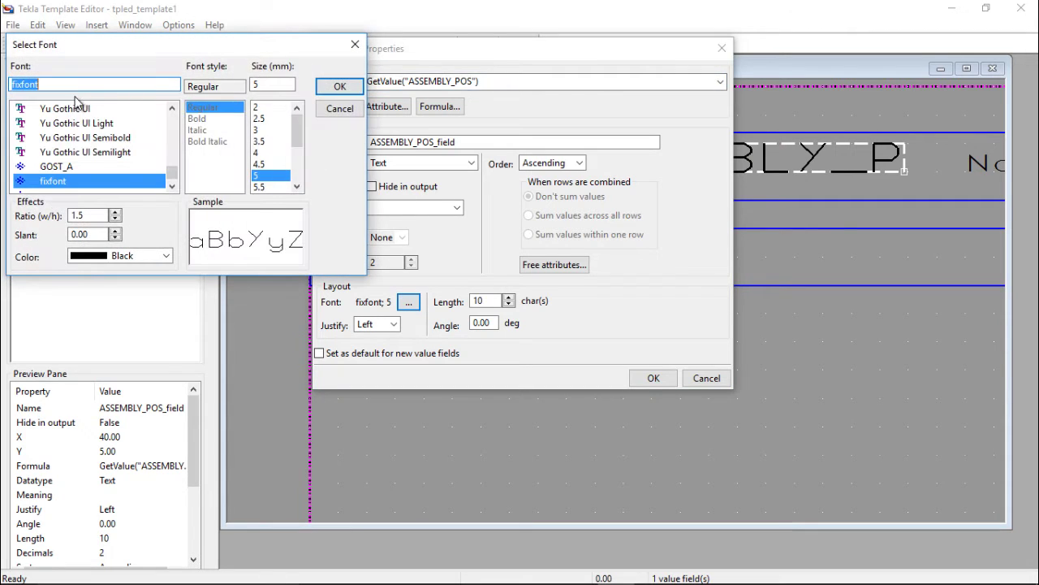
type("ro")
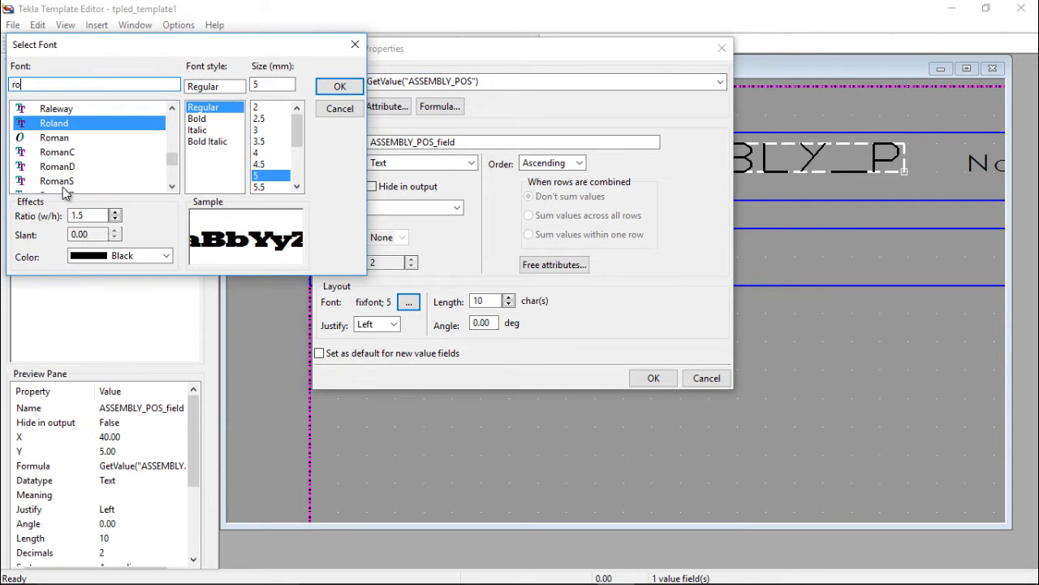
left_click(65, 180)
left_click(76, 166)
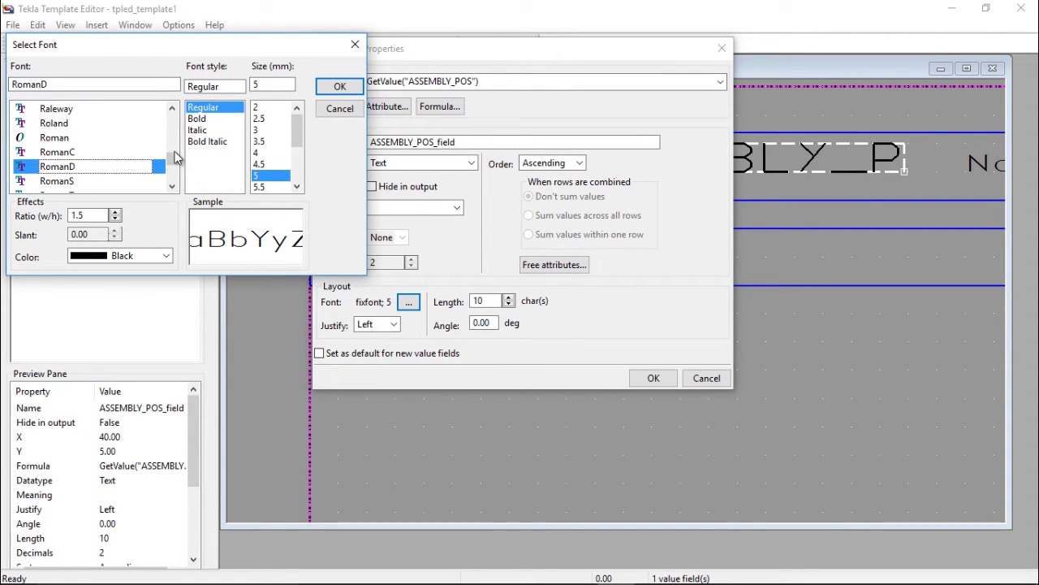
left_click(268, 131)
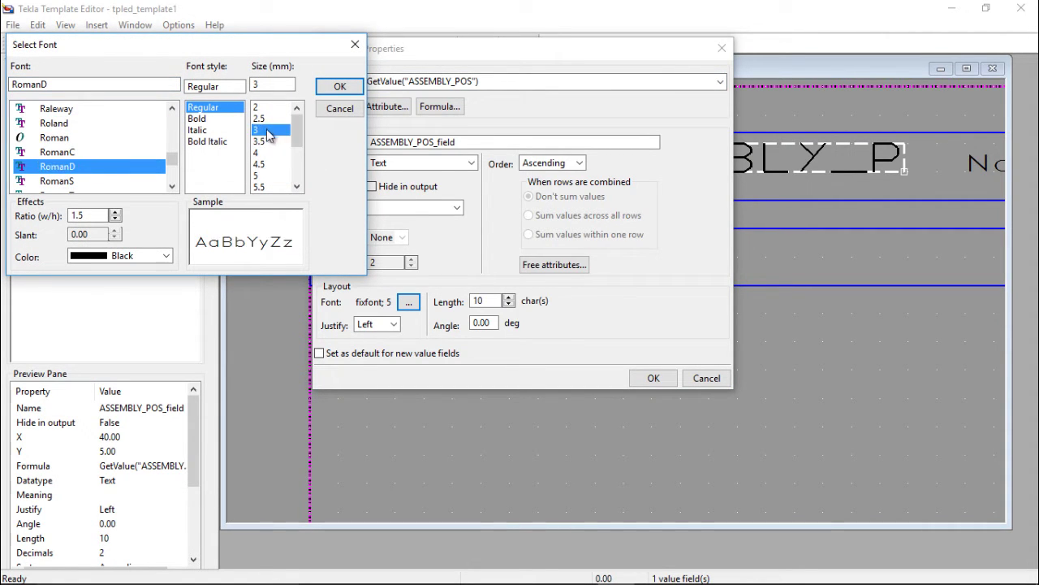
left_click(339, 87)
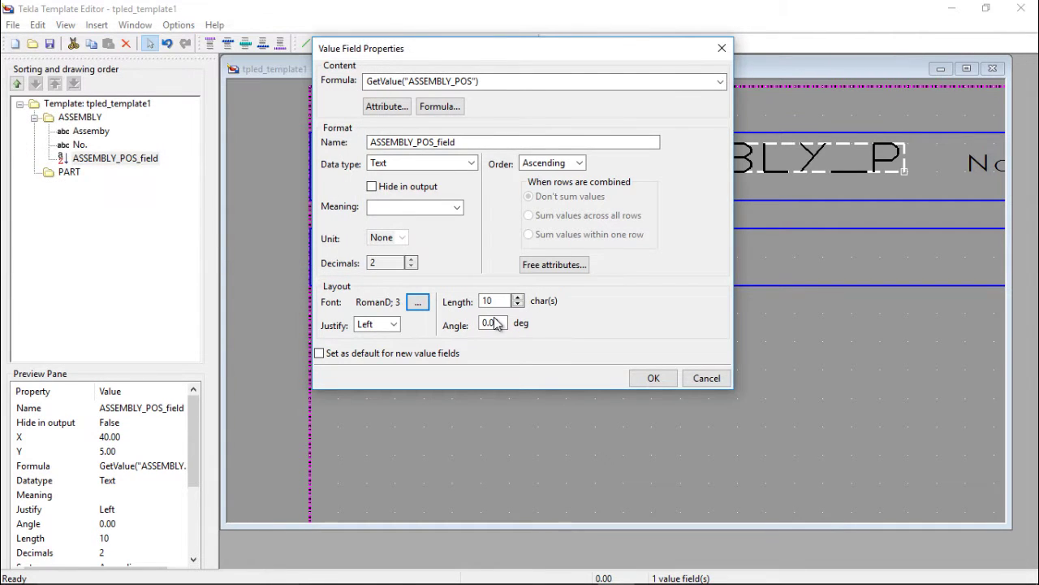
left_click(637, 375)
scroll(528, 185, "down", 2)
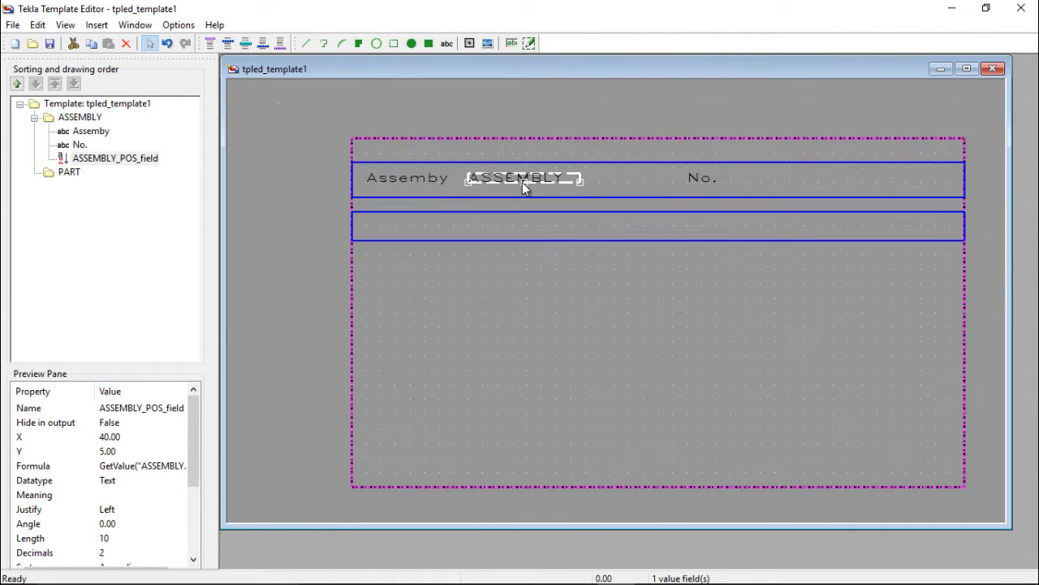
scroll(703, 181, "up", 4)
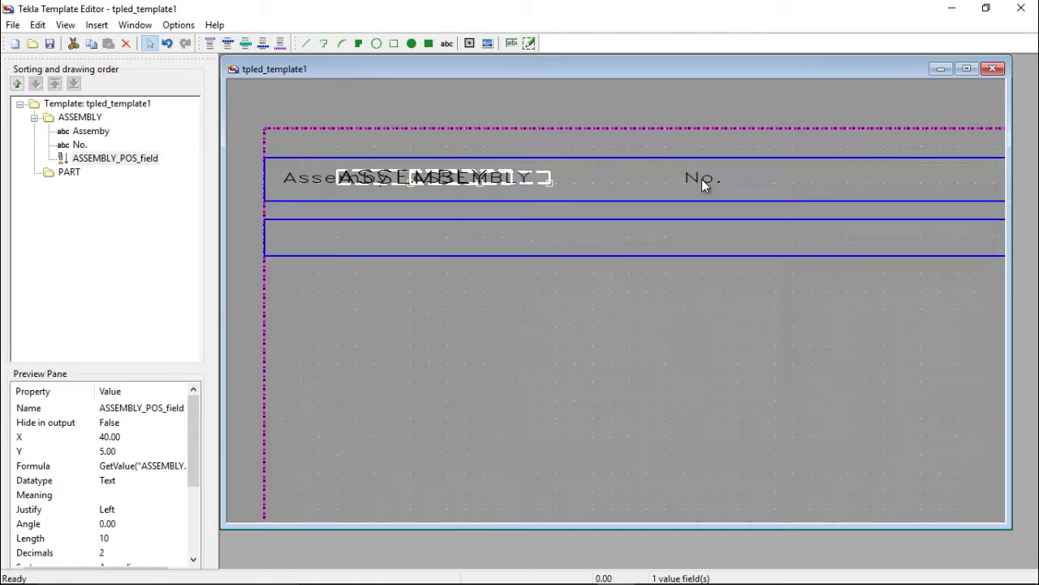
left_click(511, 43)
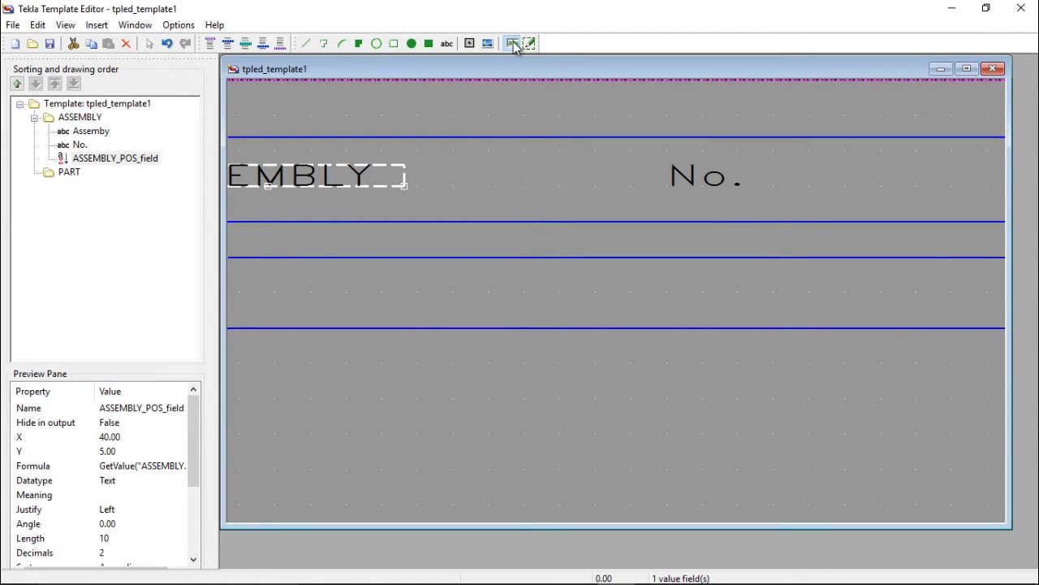
left_click(731, 182)
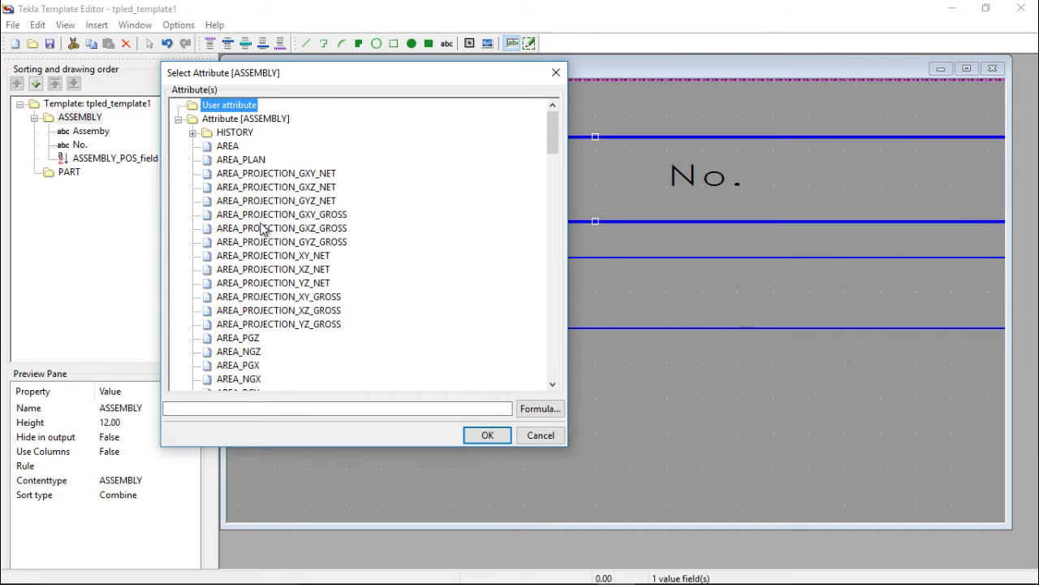
scroll(262, 230, "down", 20)
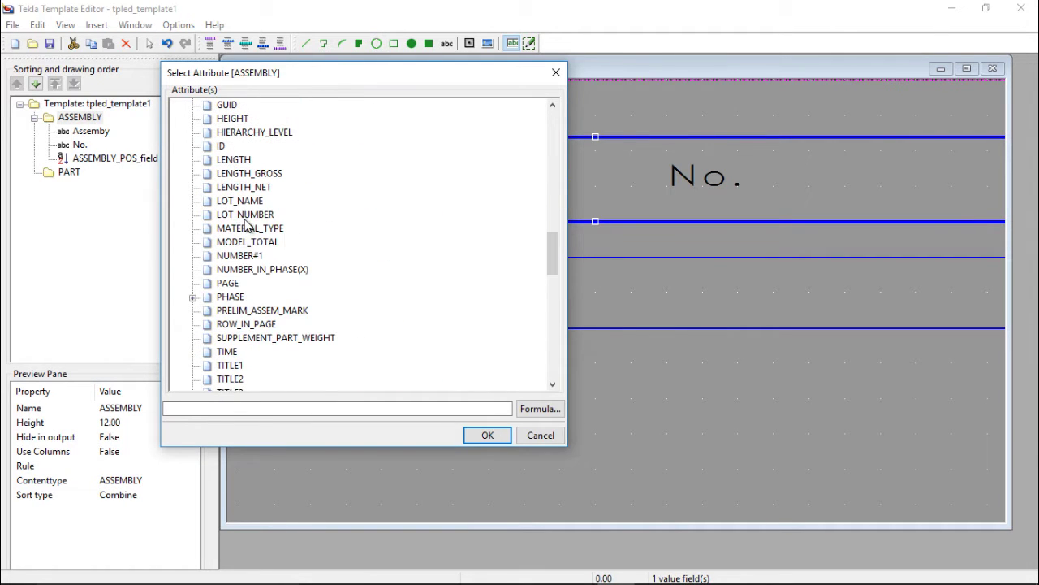
left_click(244, 255)
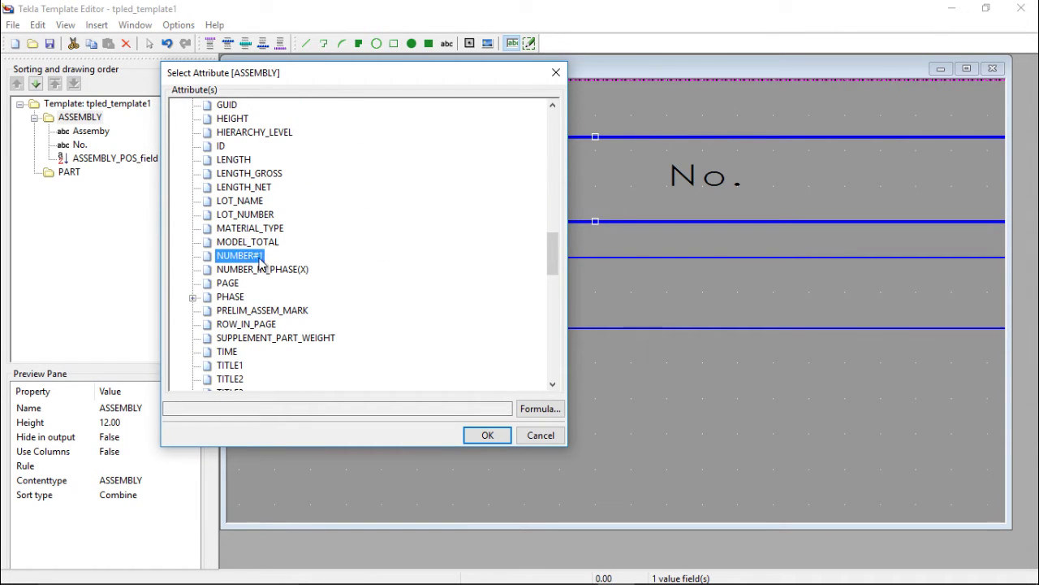
left_click(485, 441)
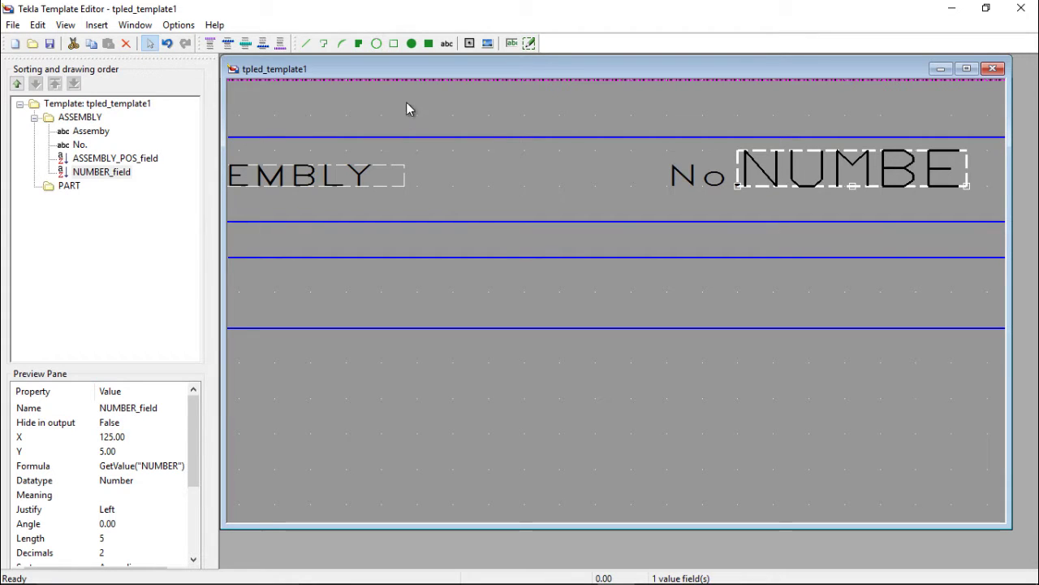
left_click(171, 42)
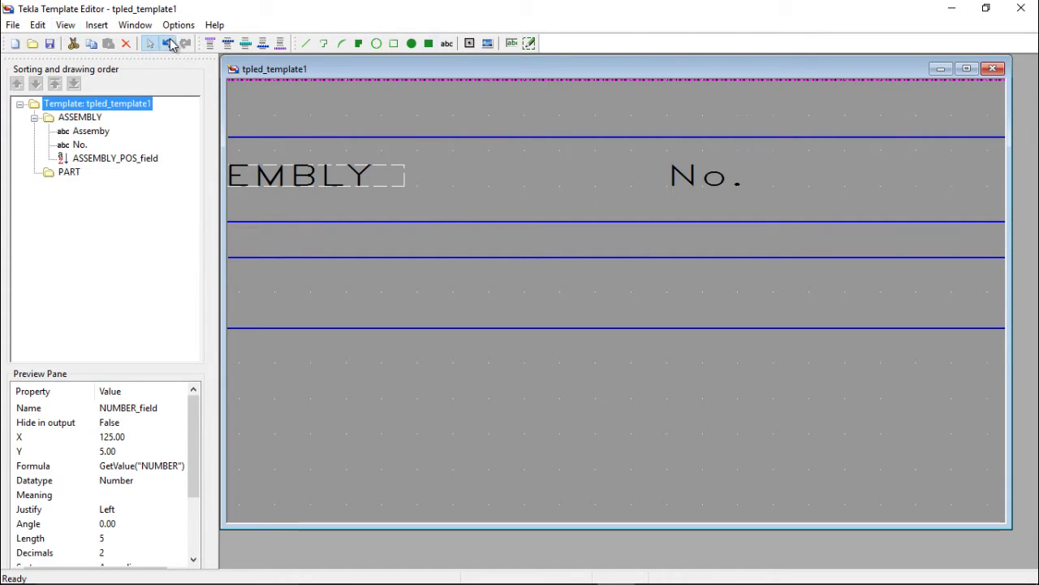
- Place a value field just right of the "No." text, at about X 125, Y 5, and assign it the NUMBER#1 attribute
left_click(514, 46)
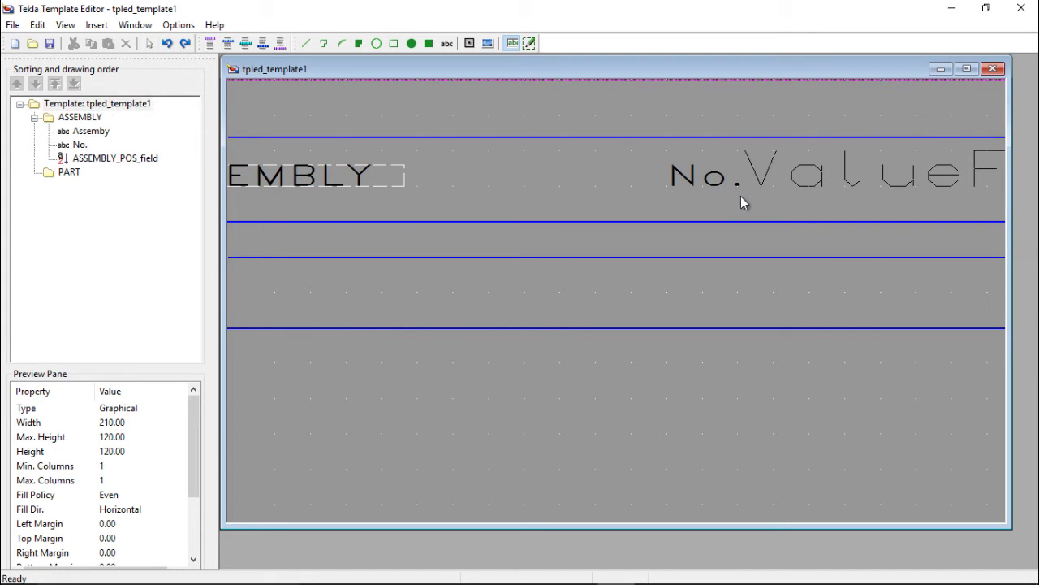
left_click(741, 202)
scroll(248, 285, "down", 20)
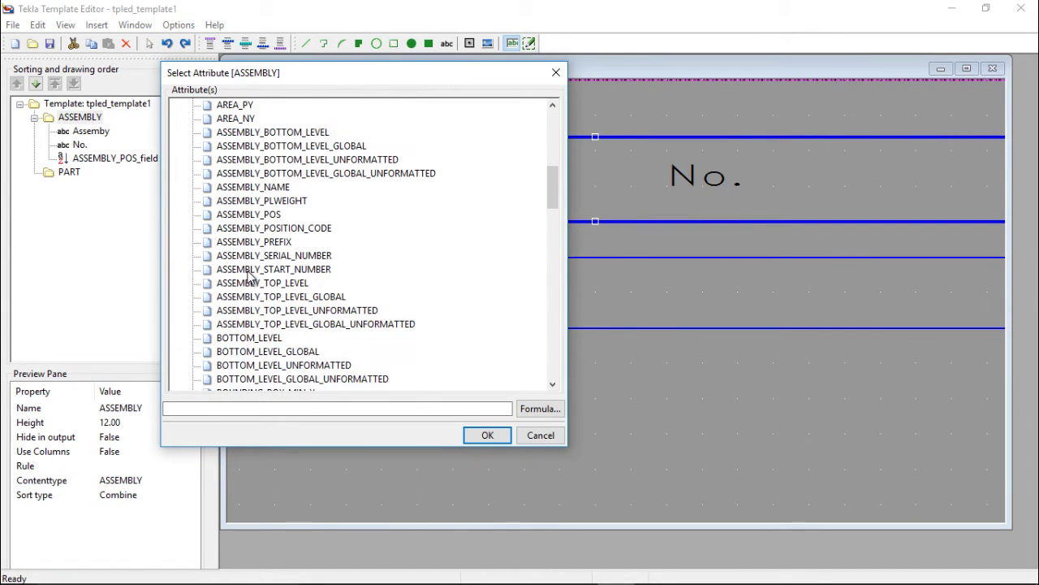
scroll(247, 314, "down", 1)
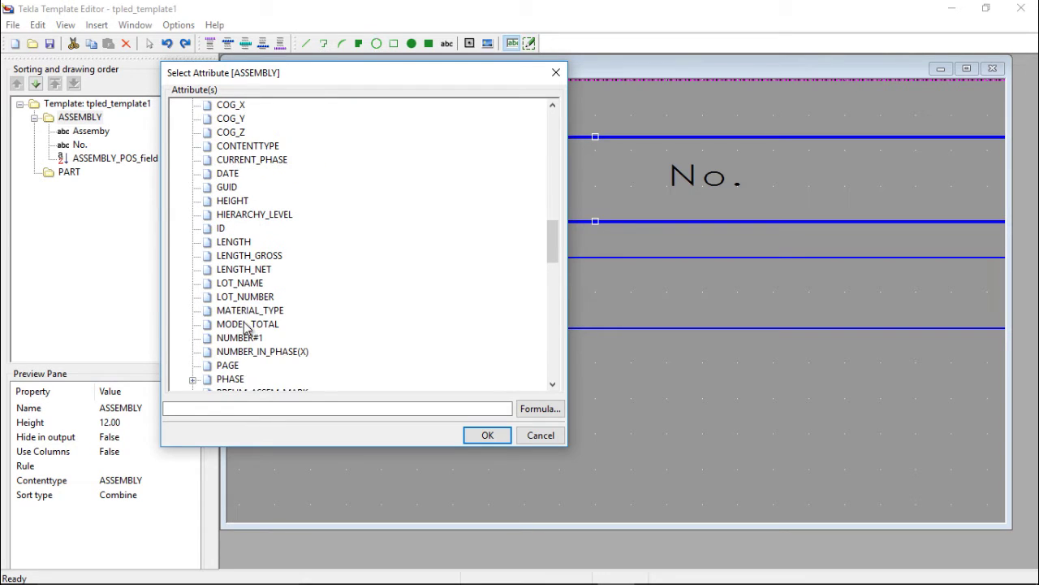
scroll(244, 289, "down", 2)
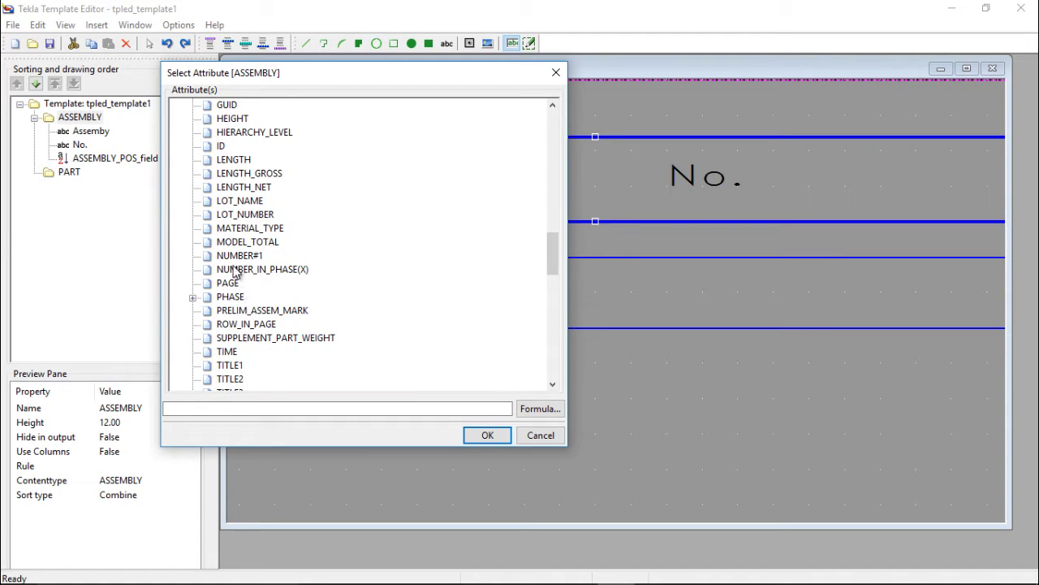
scroll(234, 258, "down", 3)
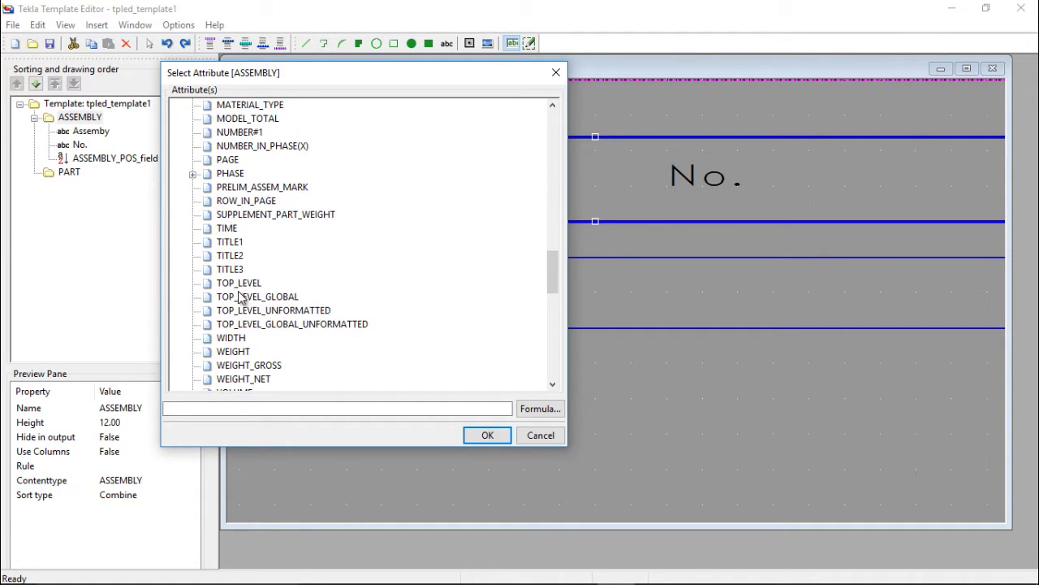
scroll(241, 298, "down", 3)
scroll(248, 302, "up", 1)
scroll(248, 302, "down", 5)
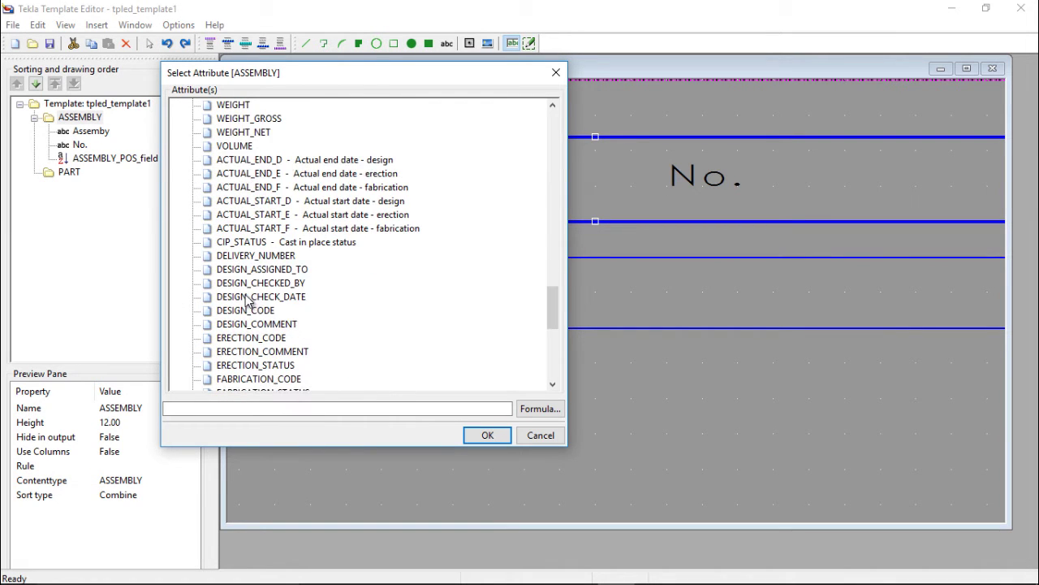
scroll(248, 302, "up", 10)
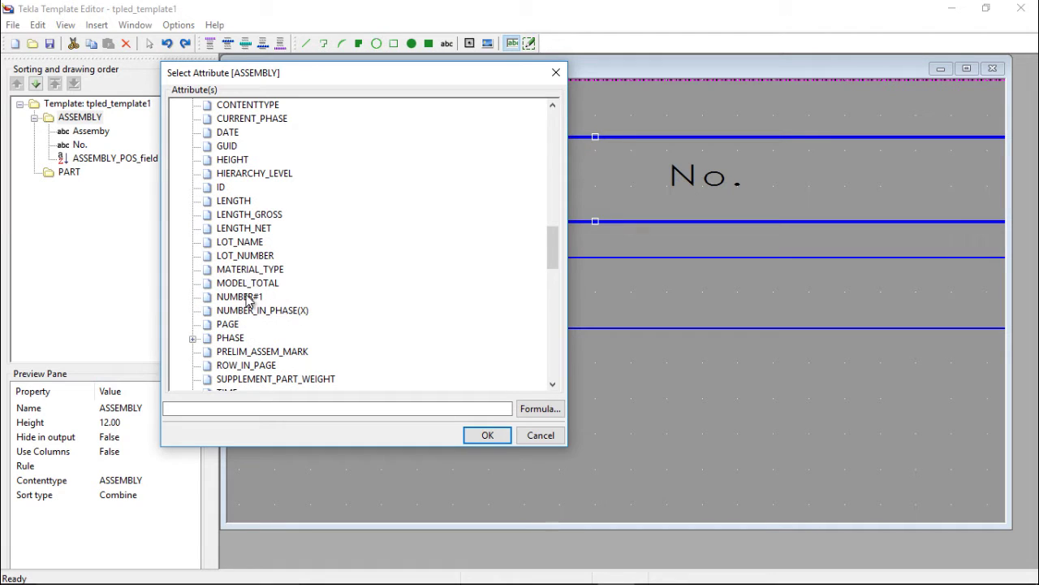
left_click(252, 297)
left_click(488, 434)
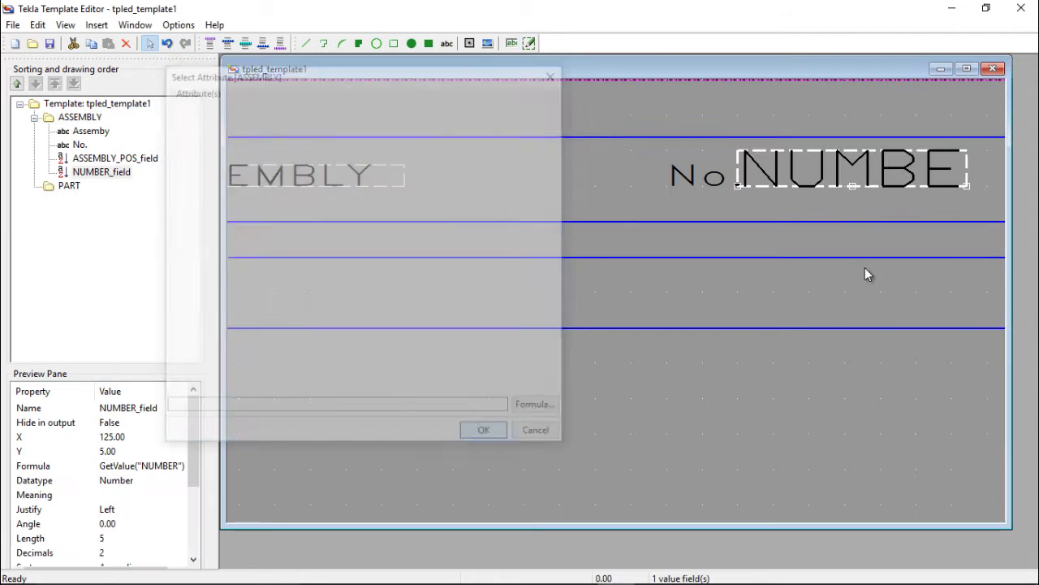
- Set the font of the value field beside "No." to RomanD at 3 mm in its properties
double_click(781, 175)
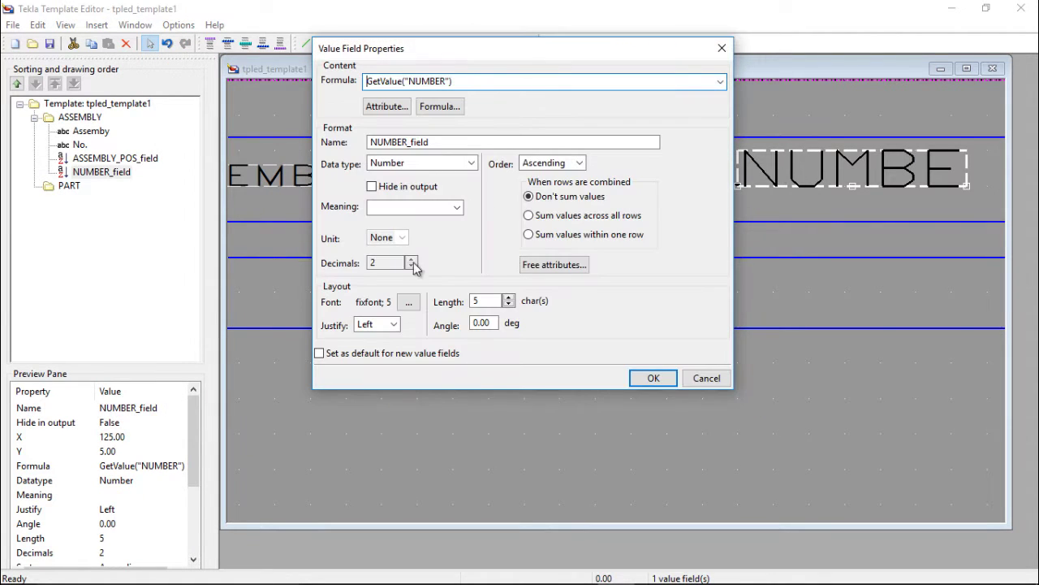
left_click(410, 303)
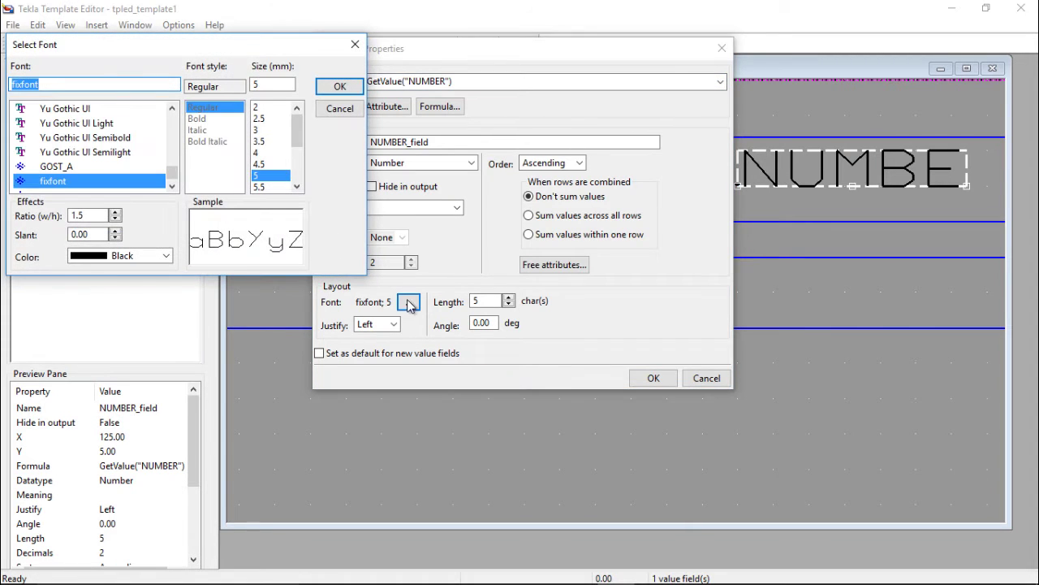
type("R")
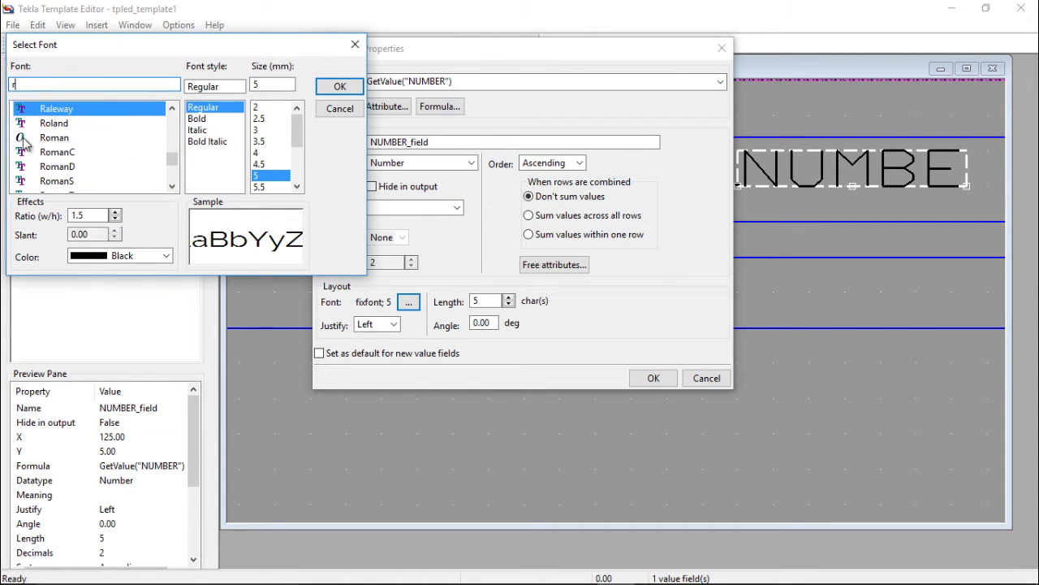
left_click(55, 166)
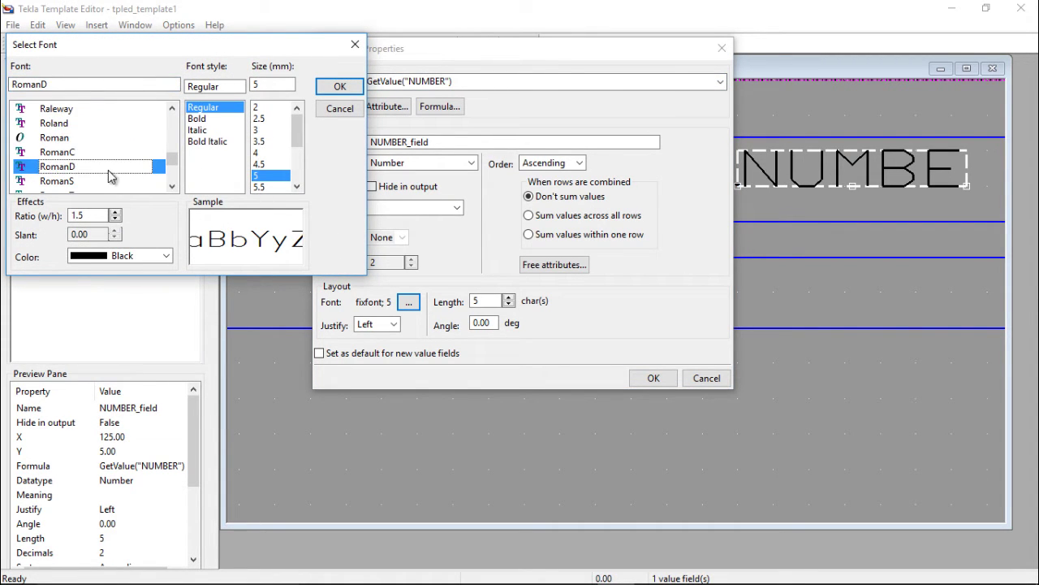
left_click(259, 130)
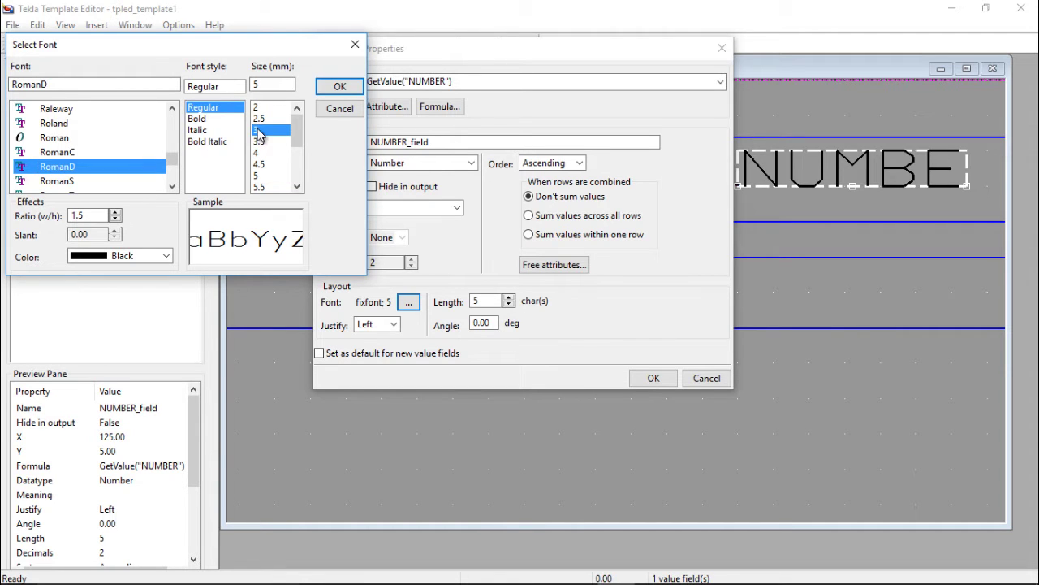
left_click(351, 91)
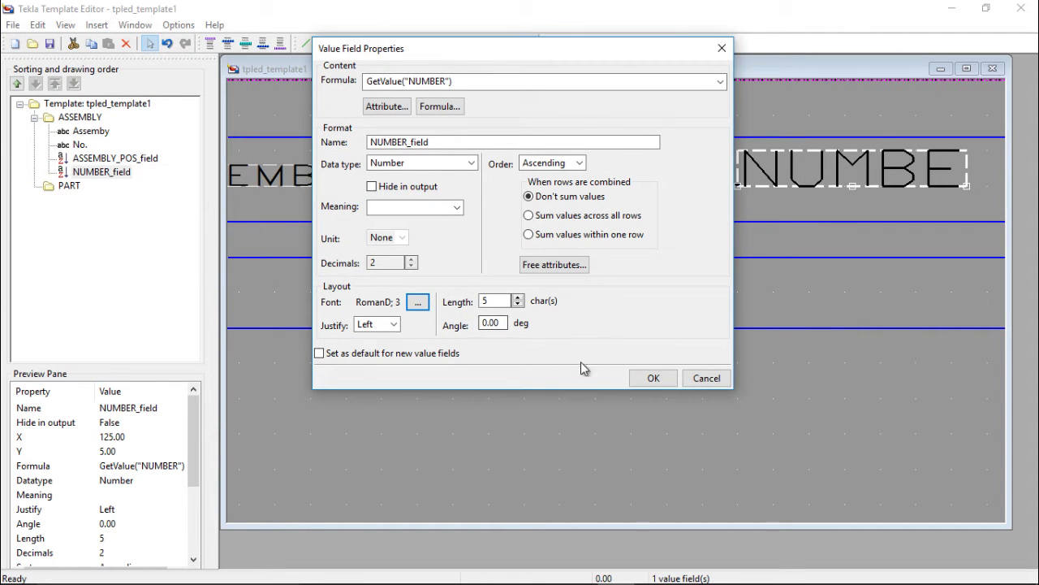
left_click(646, 379)
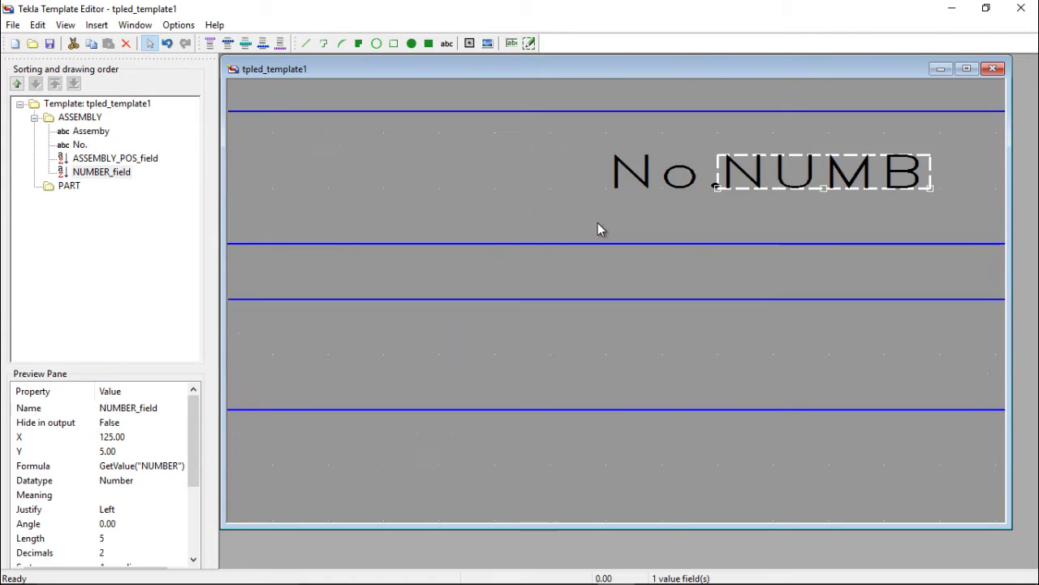
- Examine the placement and spacing of the text labels and value fields in the ASSEMBLY row
scroll(694, 215, "down", 2)
scroll(731, 219, "up", 2)
scroll(767, 225, "down", 1)
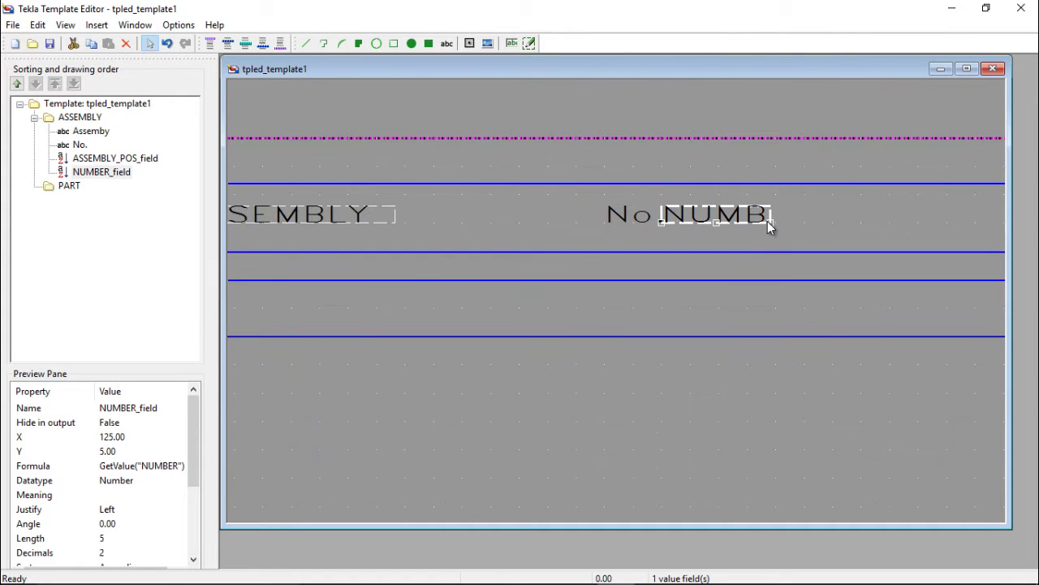
scroll(703, 207, "up", 1)
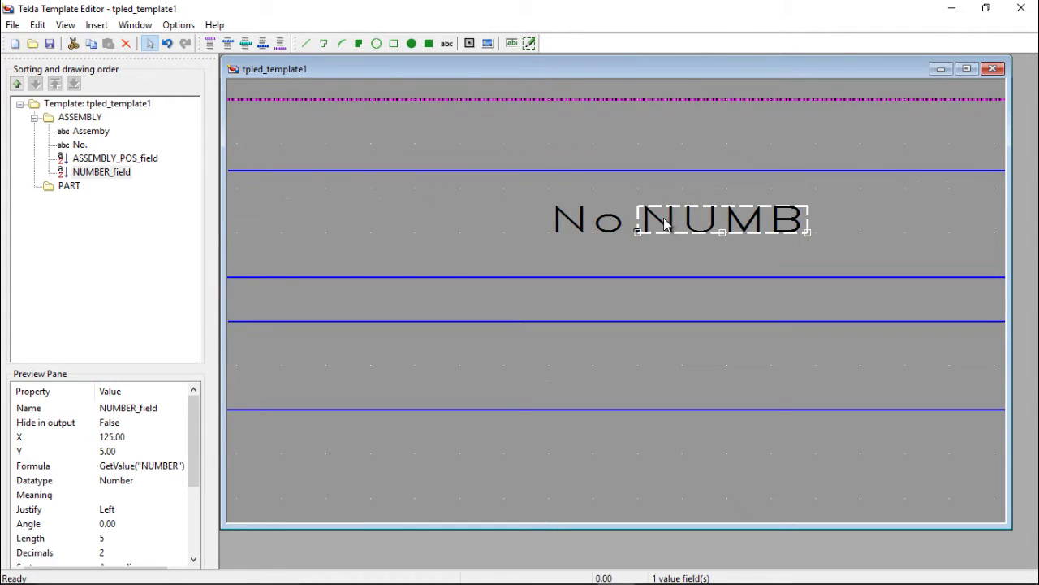
left_click(775, 276)
scroll(812, 253, "down", 2)
scroll(548, 237, "up", 2)
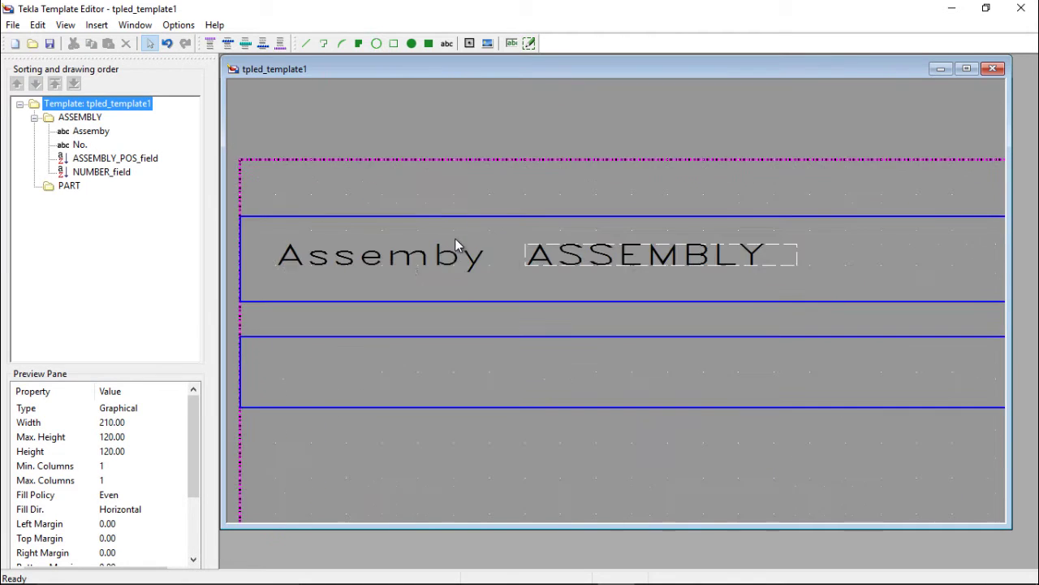
scroll(455, 244, "up", 1)
scroll(634, 268, "down", 2)
scroll(641, 261, "up", 1)
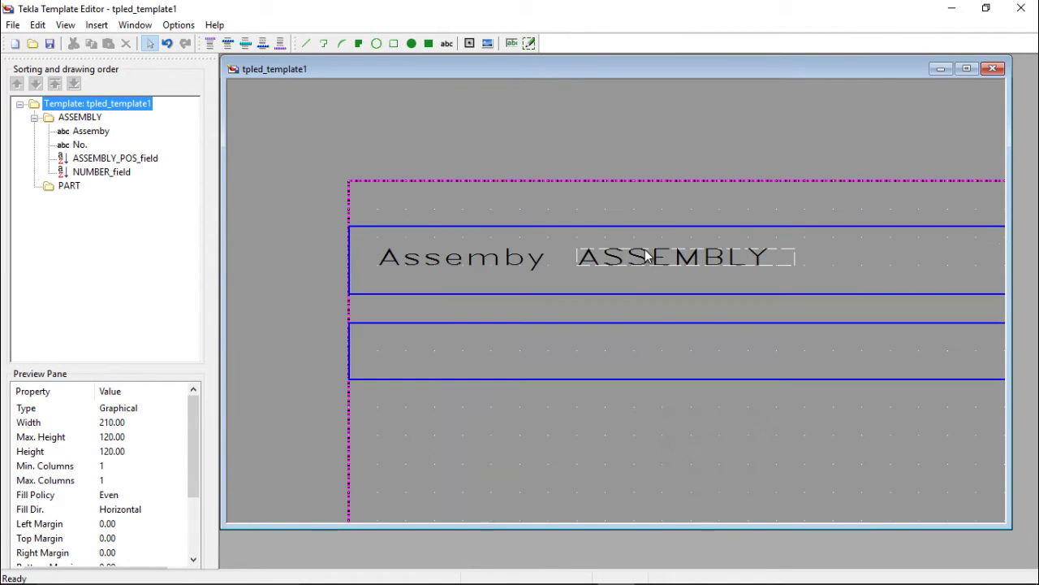
scroll(609, 253, "down", 2)
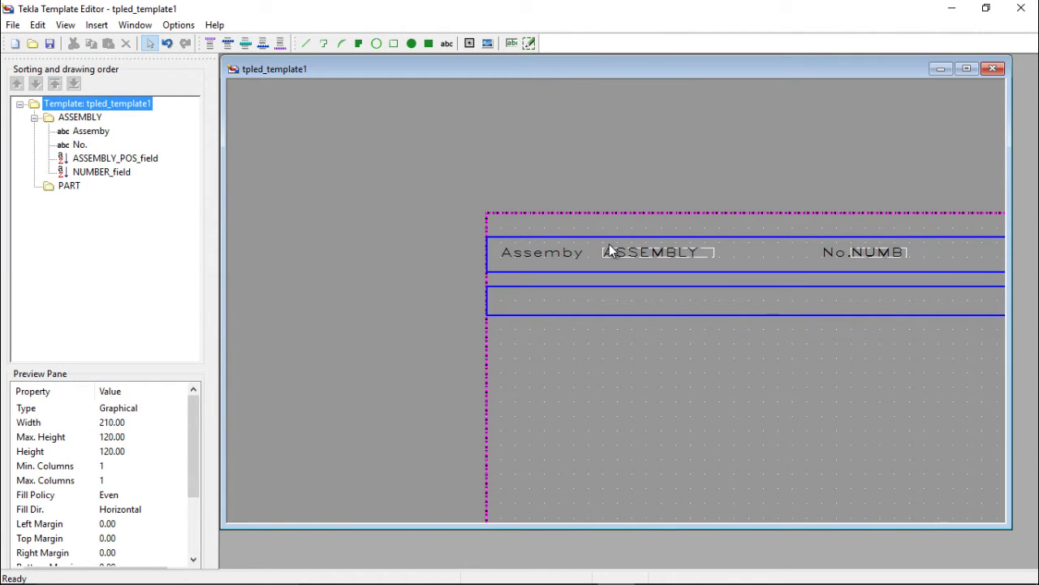
scroll(508, 271, "up", 1)
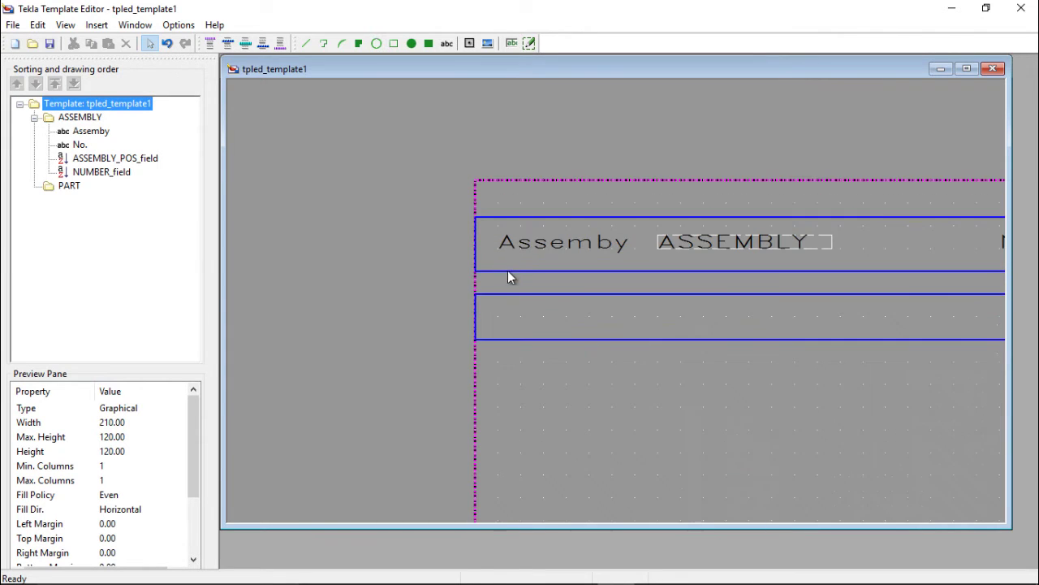
scroll(662, 234, "up", 2)
left_click(532, 259)
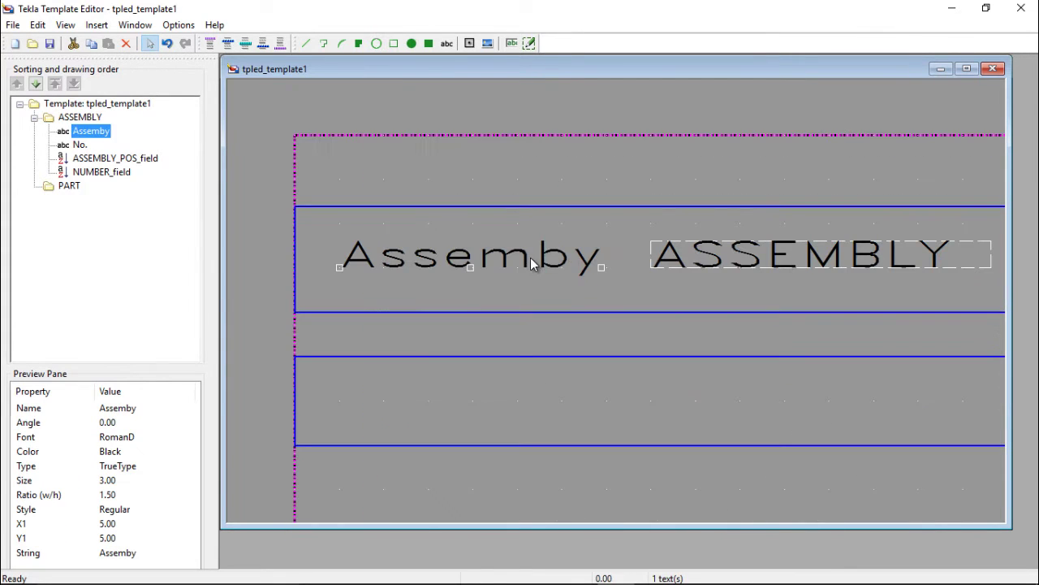
scroll(516, 253, "up", 1)
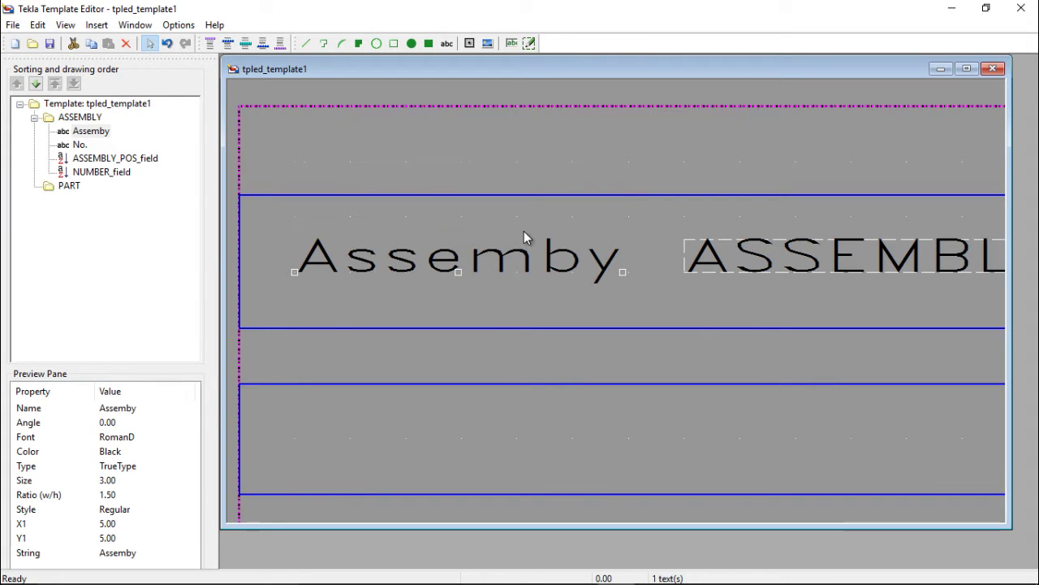
left_click(798, 243)
scroll(798, 243, "down", 2)
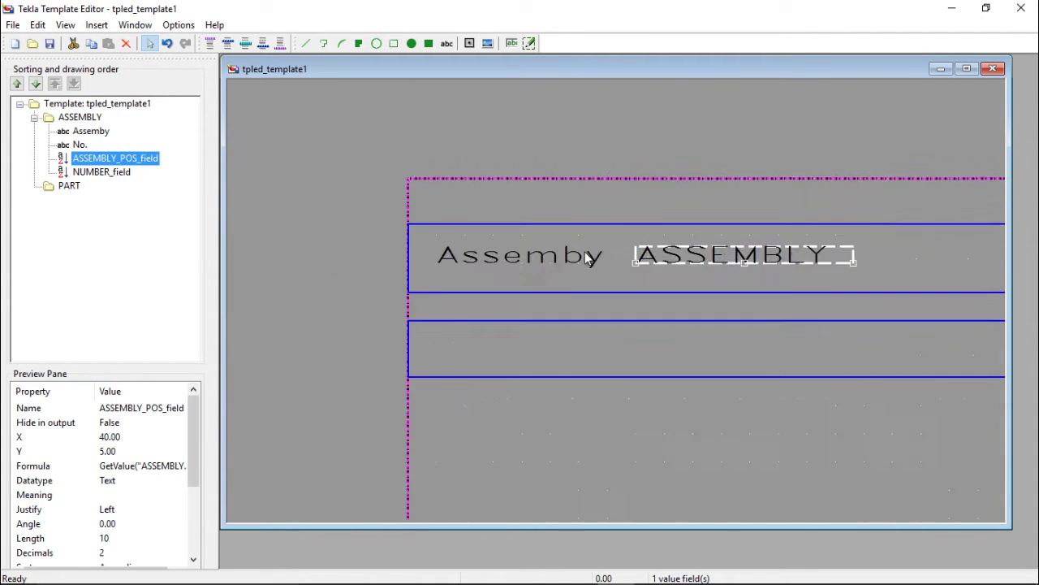
- Turn off grid snapping so the texts in the ASSEMBLY row can be positioned freely
left_click(498, 188)
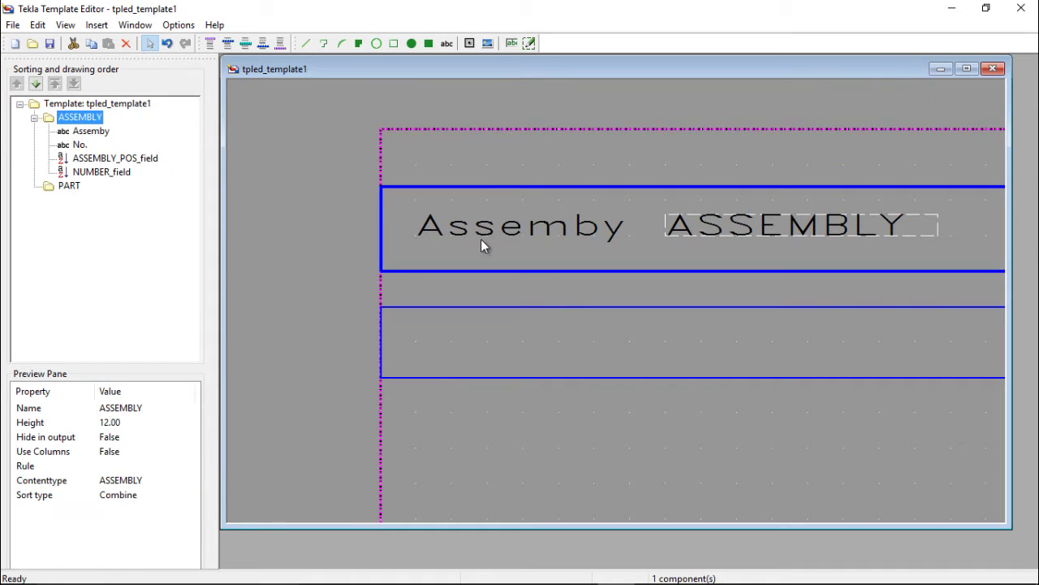
left_click(456, 214)
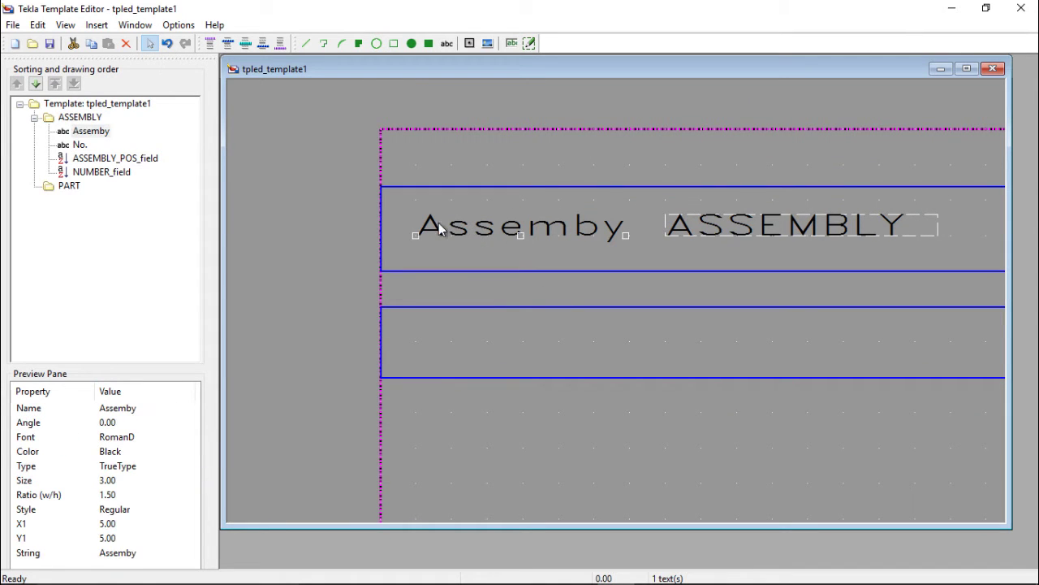
left_click_drag(415, 233, 418, 216)
right_click(506, 256)
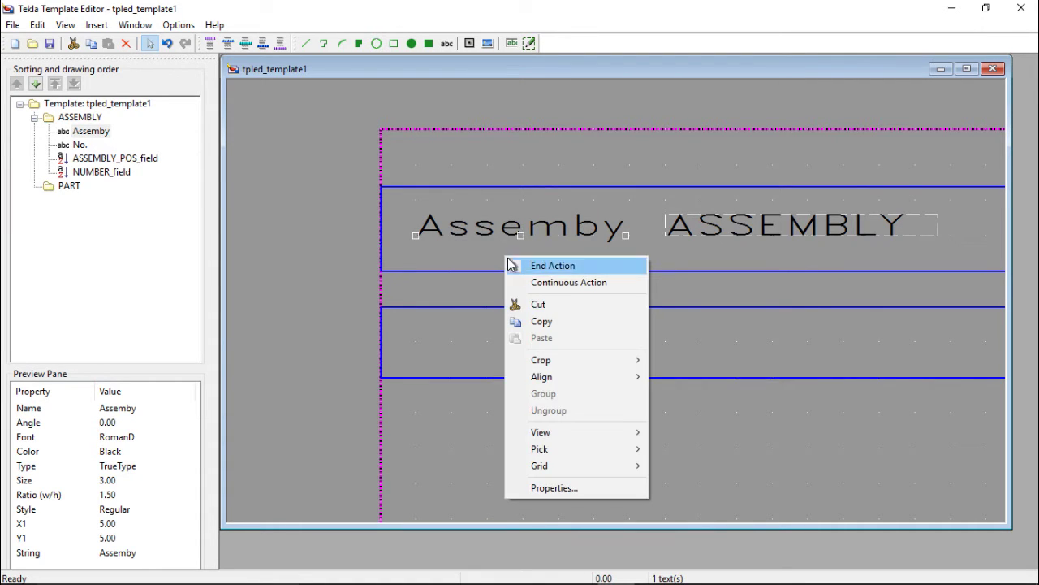
mouse_move(557, 468)
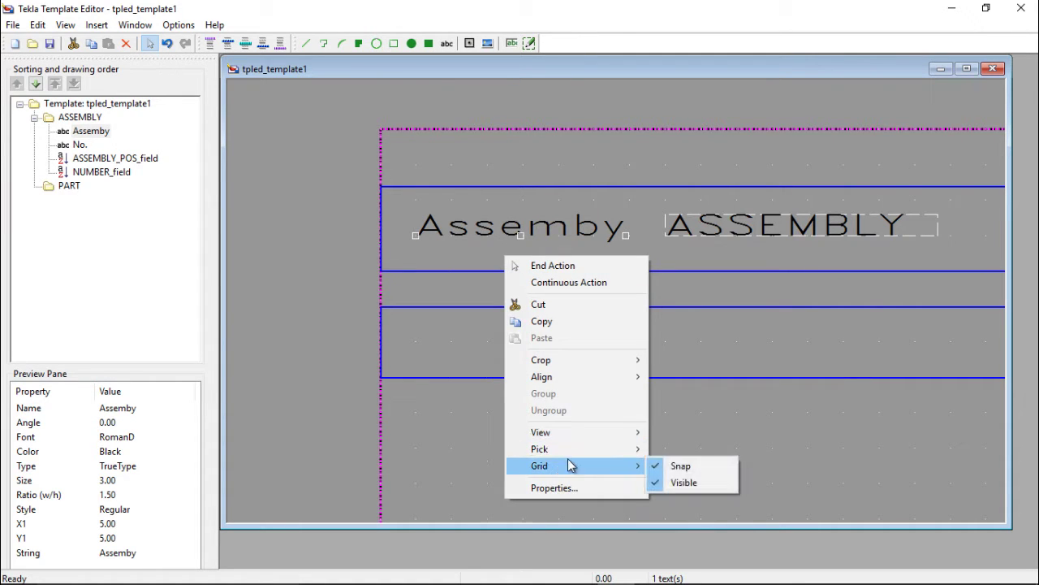
left_click(682, 466)
left_click(517, 316)
- Move the "Assemby" text up to about X 4.4, Y 8.1 and its ASSEMBLY_POS value field to about X 40.2, Y 7.8
scroll(530, 233, "up", 3)
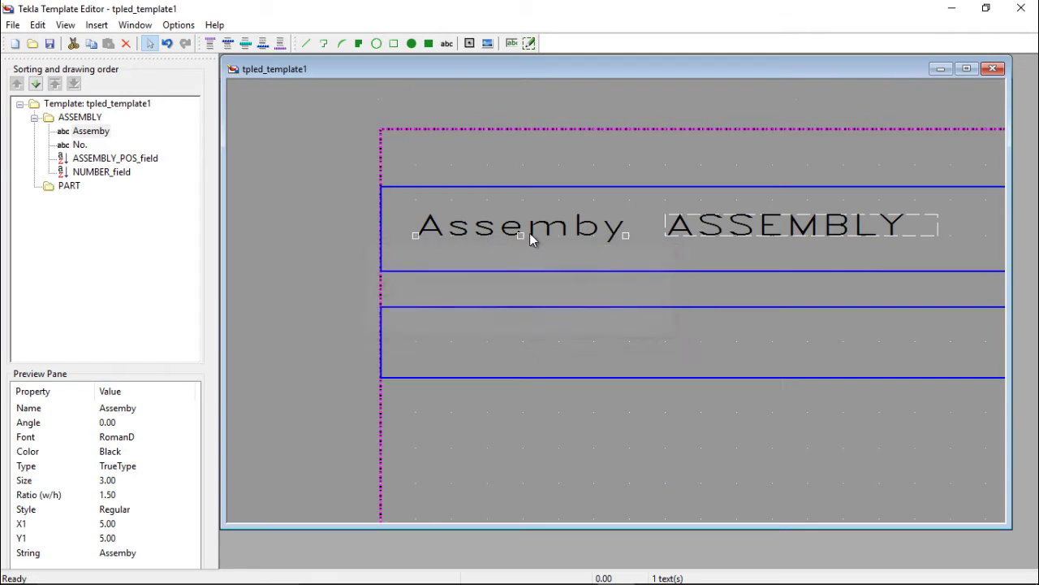
left_click_drag(532, 233, 528, 178)
scroll(441, 225, "down", 3)
scroll(766, 218, "up", 3)
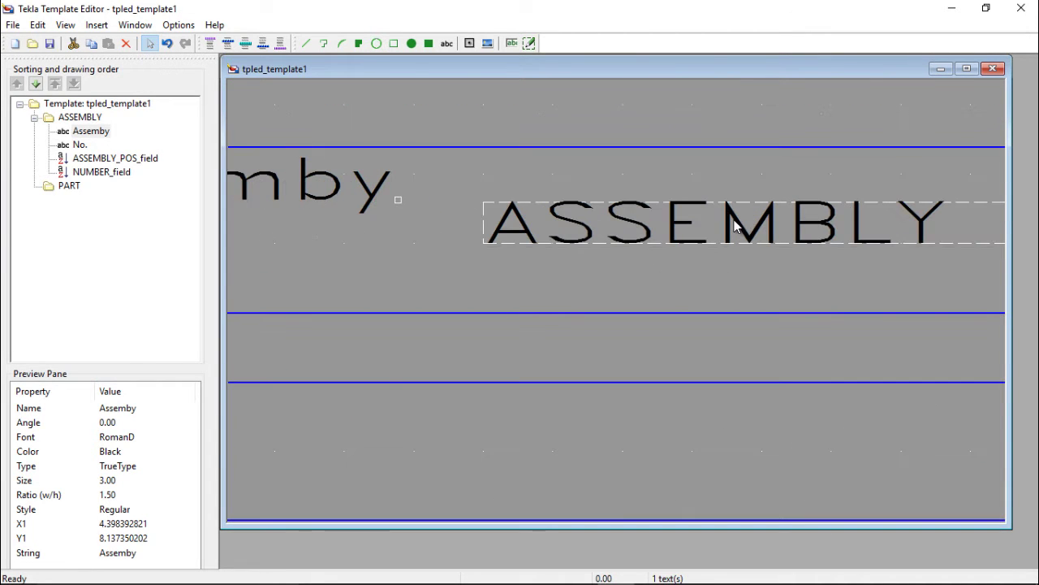
left_click(738, 225)
left_click_drag(739, 225, 738, 177)
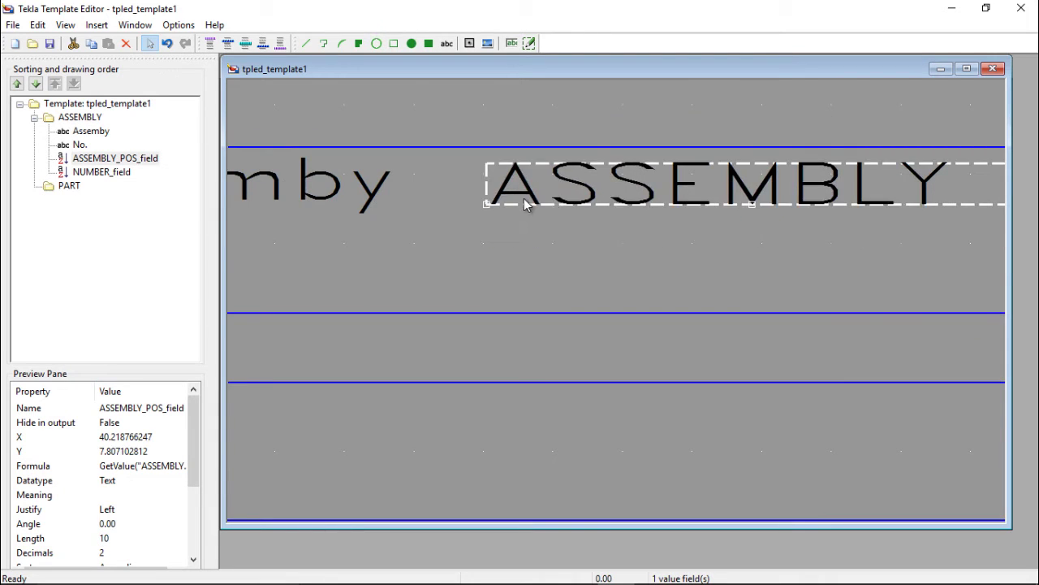
- Move the "No." text up to about X 114.9, Y 7.8 and its NUMBER value field to about X 125.5, Y 7.7
scroll(515, 197, "down", 3)
scroll(887, 197, "up", 3)
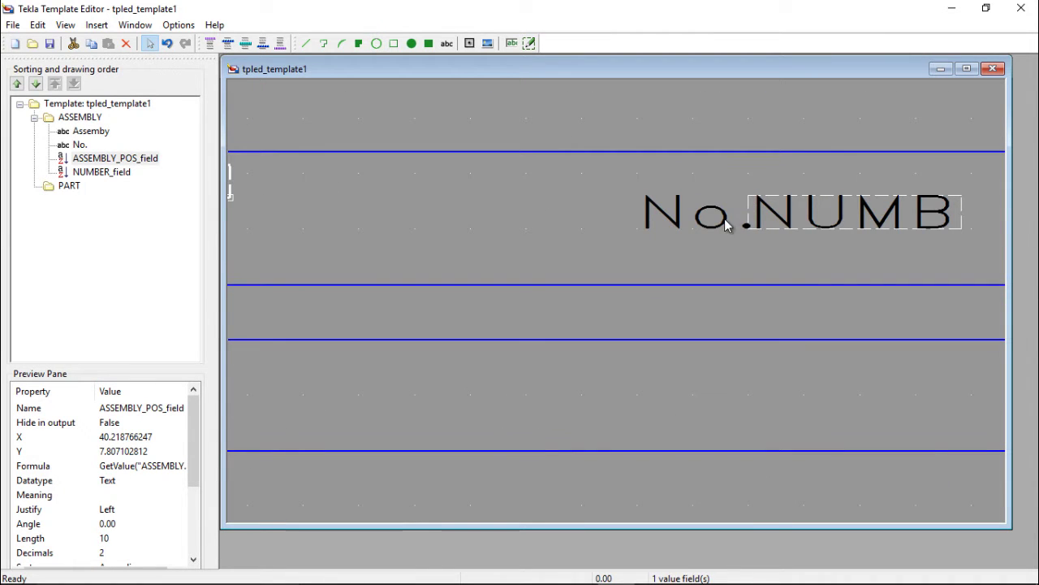
left_click(729, 225)
left_click_drag(728, 225, 721, 187)
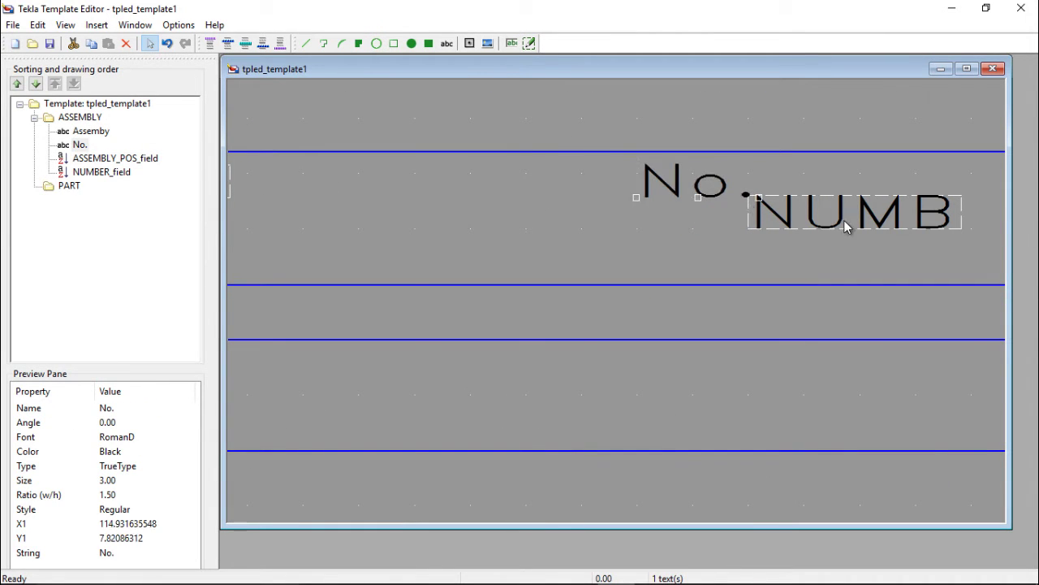
left_click(845, 216)
left_click_drag(845, 215, 855, 184)
- Place the text "Mark" below "Assemby" in the ASSEMBLY row, at about X 2.4, Y 0.7
scroll(871, 199, "down", 5)
scroll(625, 199, "up", 3)
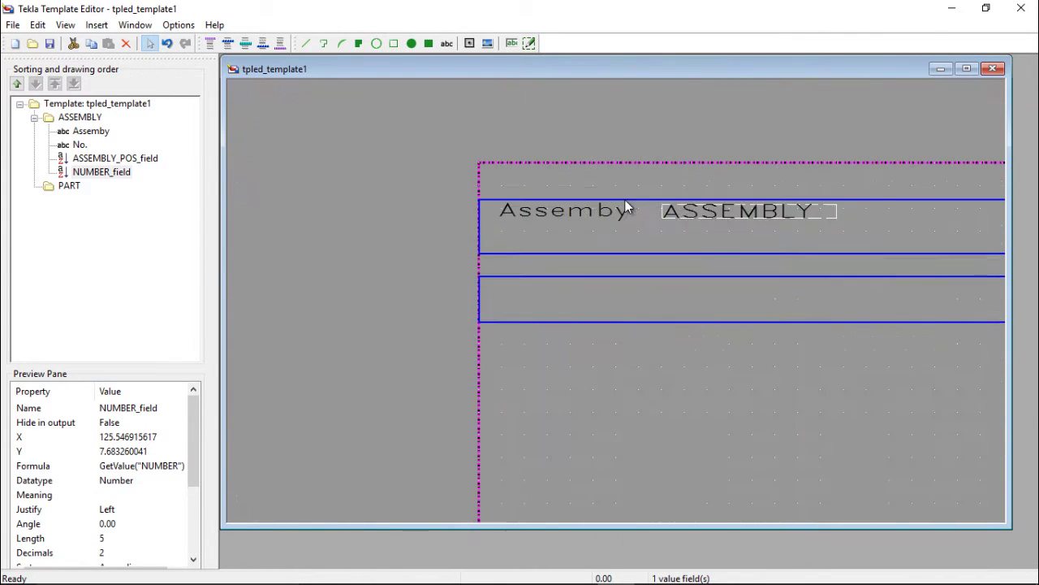
scroll(540, 237, "up", 2)
scroll(539, 242, "down", 2)
scroll(540, 235, "up", 1)
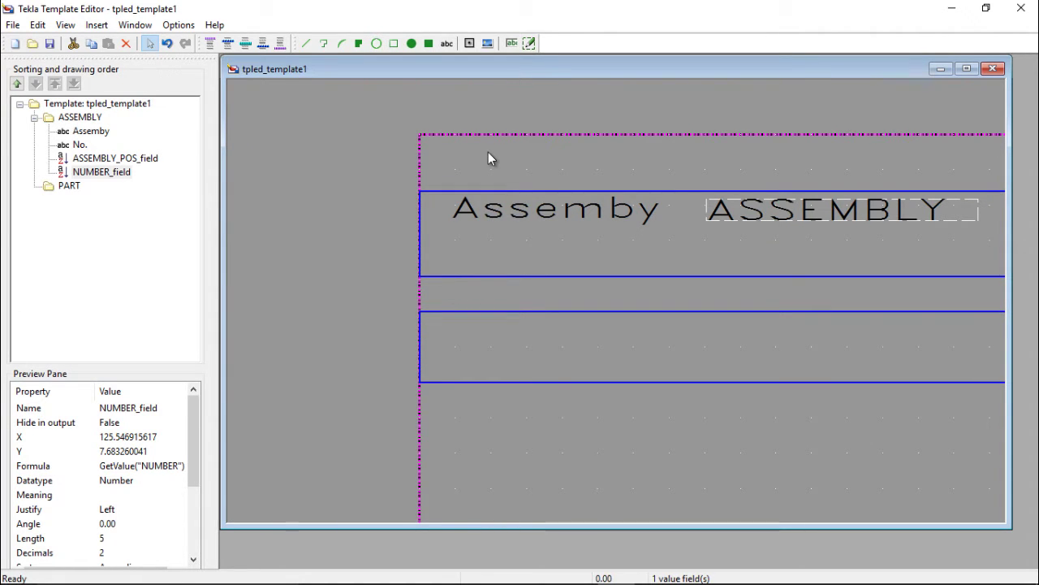
left_click(447, 44)
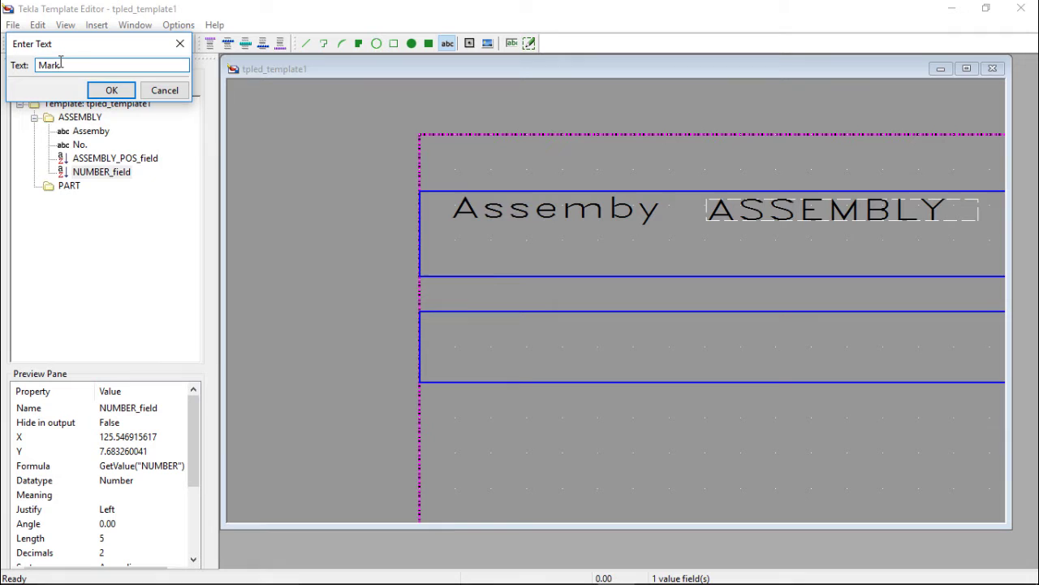
left_click(95, 91)
scroll(442, 271, "up", 1)
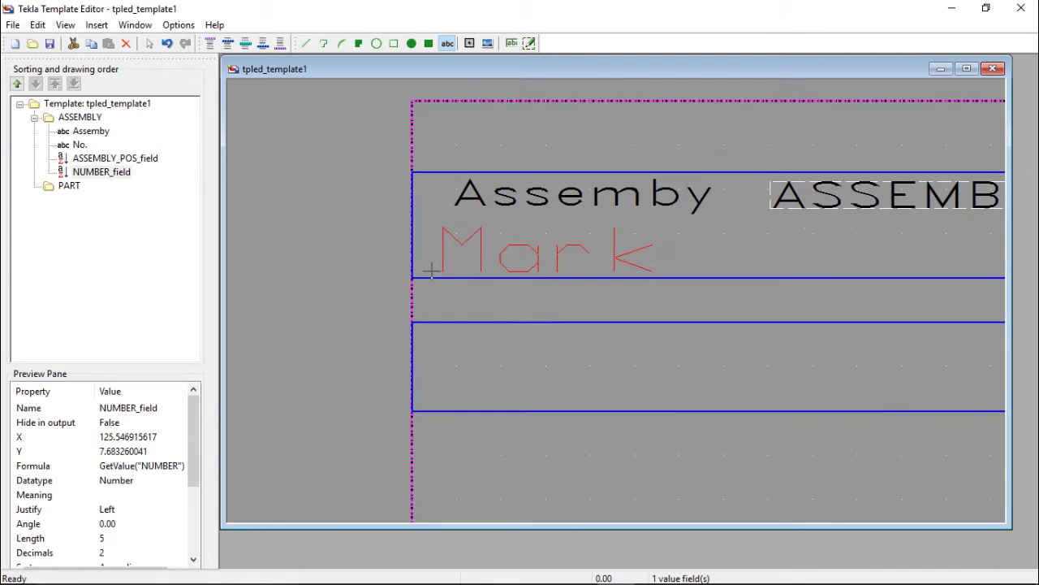
left_click(432, 271)
- Format the "Mark" text in black RomanD at 3 mm
double_click(482, 256)
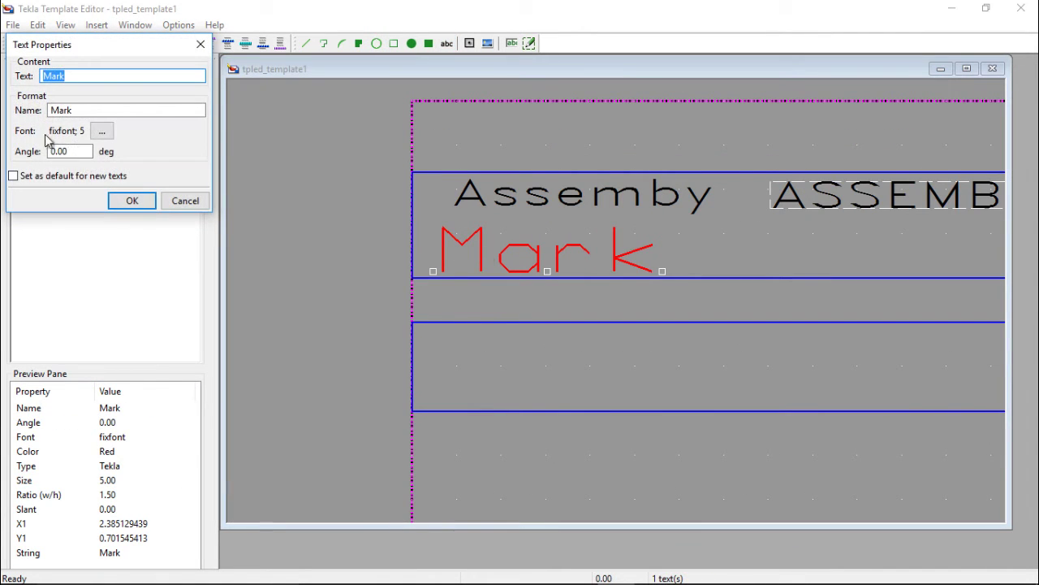
left_click(101, 134)
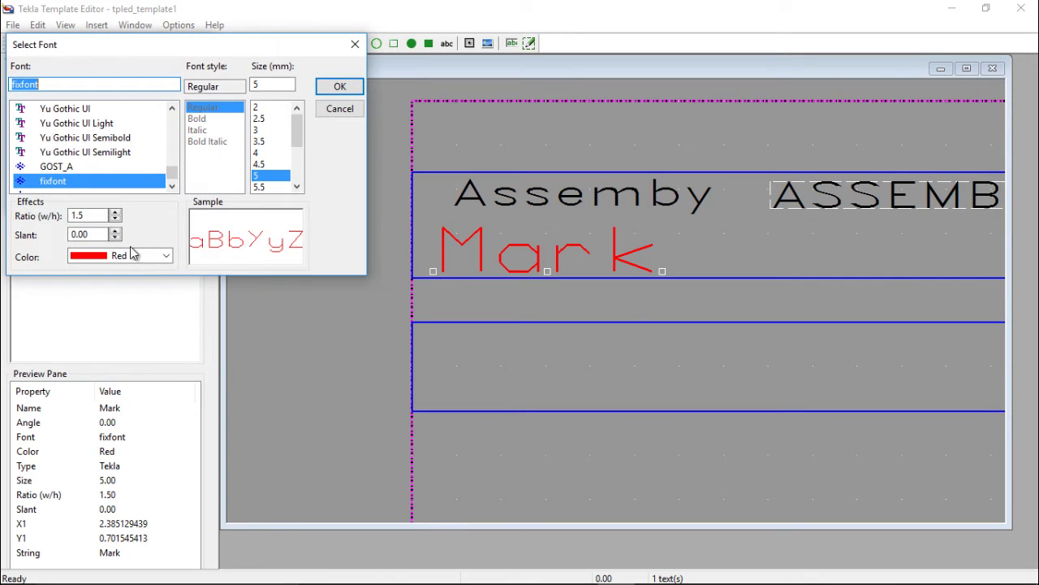
left_click(122, 255)
left_click(116, 269)
double_click(64, 88)
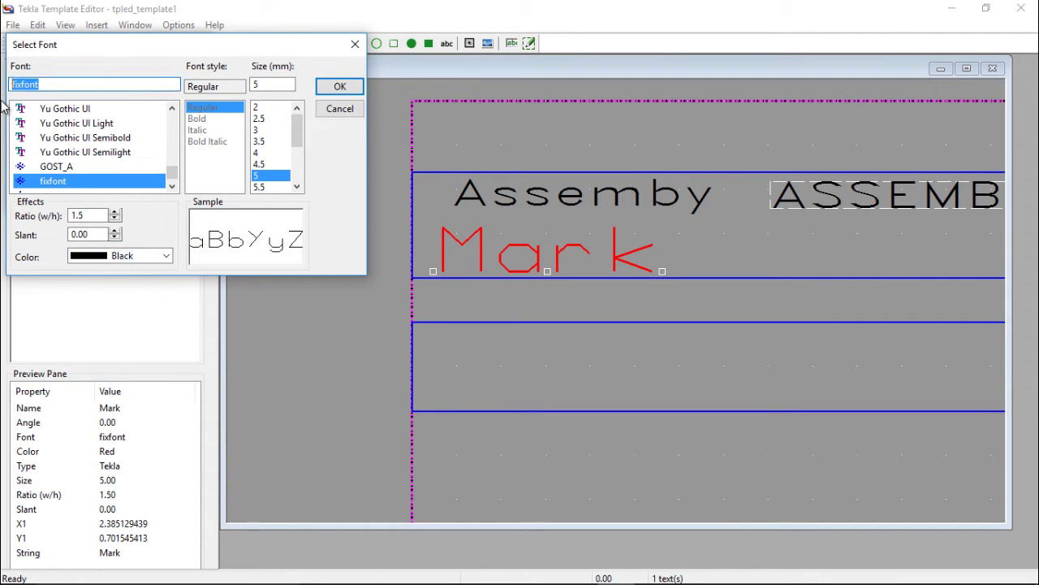
type("ro")
left_click(63, 168)
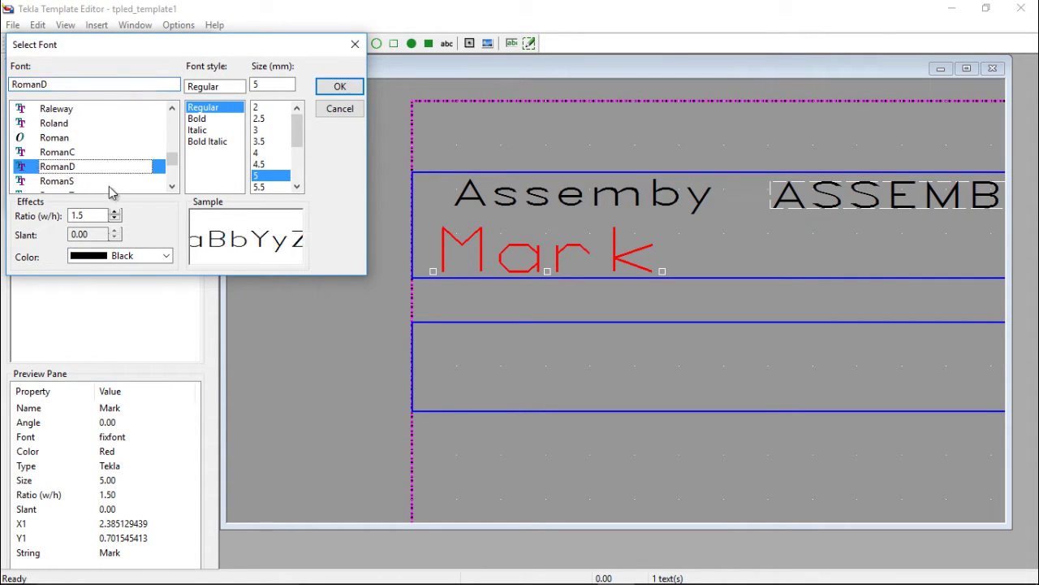
left_click(259, 132)
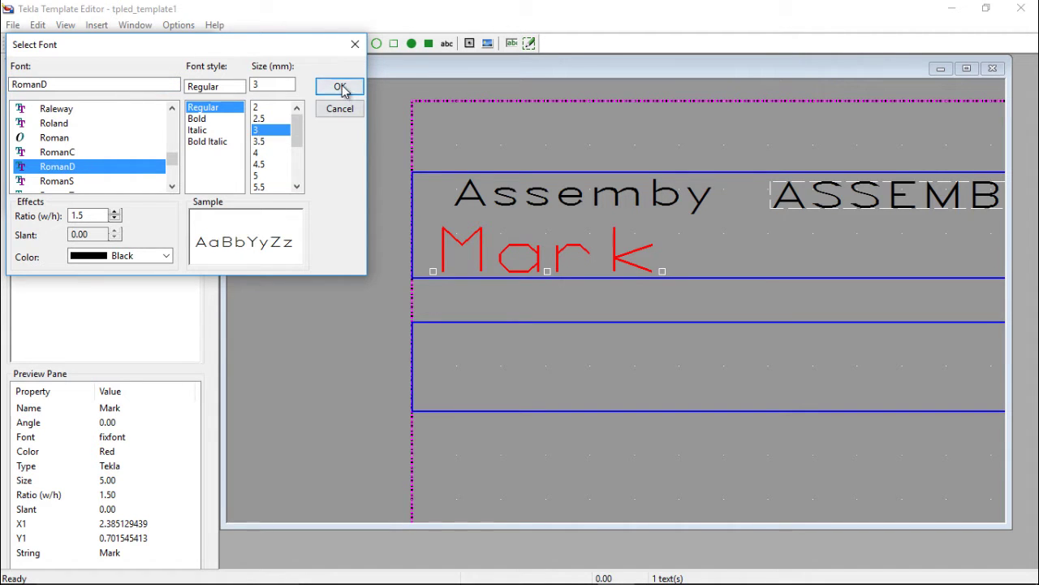
left_click(340, 86)
left_click(148, 202)
- Place the text "Profile" just right of "Mark" in the ASSEMBLY row, at about X 23.1, Y 0.5
scroll(542, 259, "up", 2)
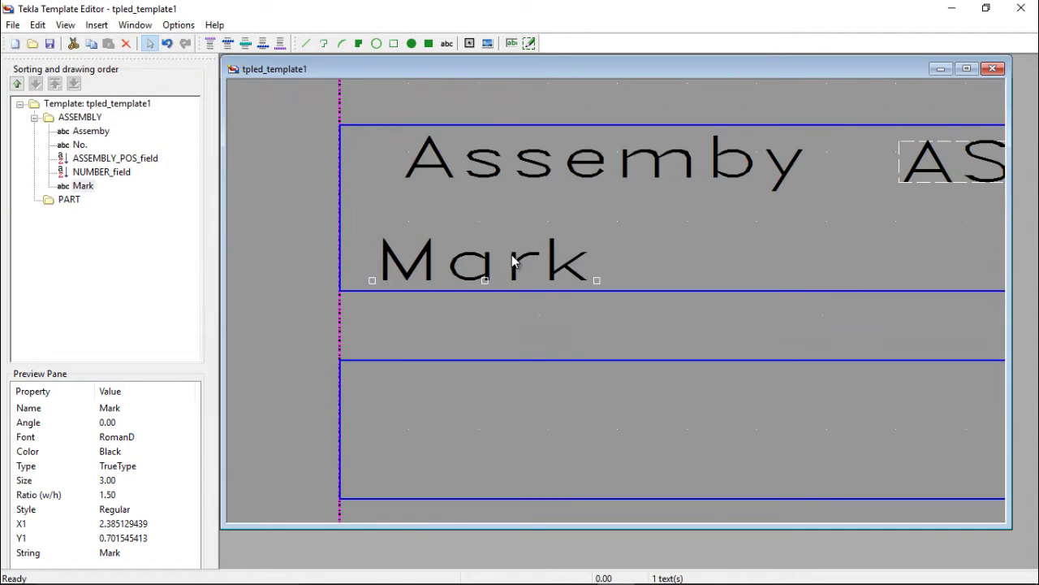
scroll(440, 255, "down", 3)
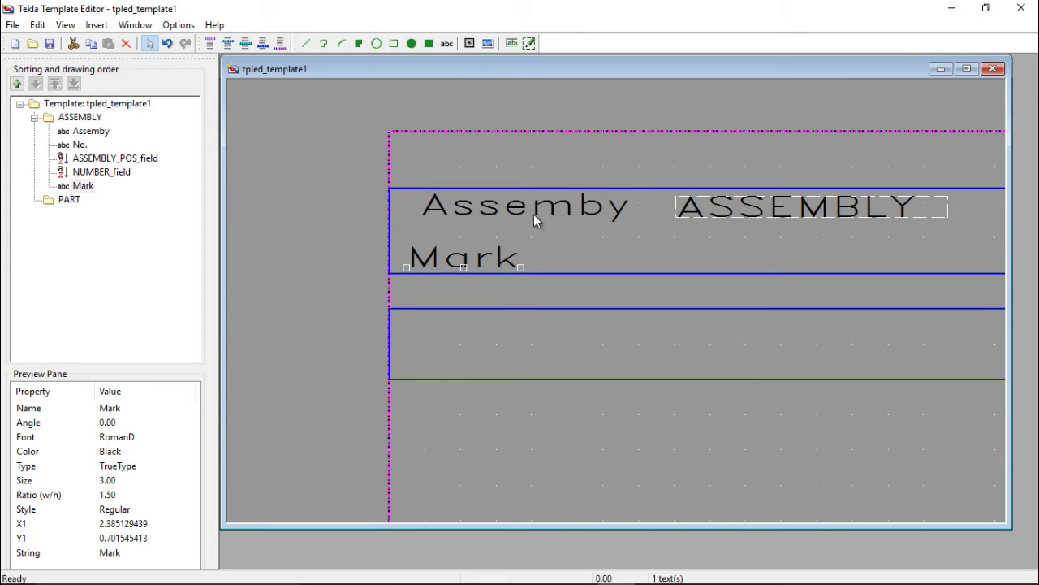
scroll(456, 260, "down", 1)
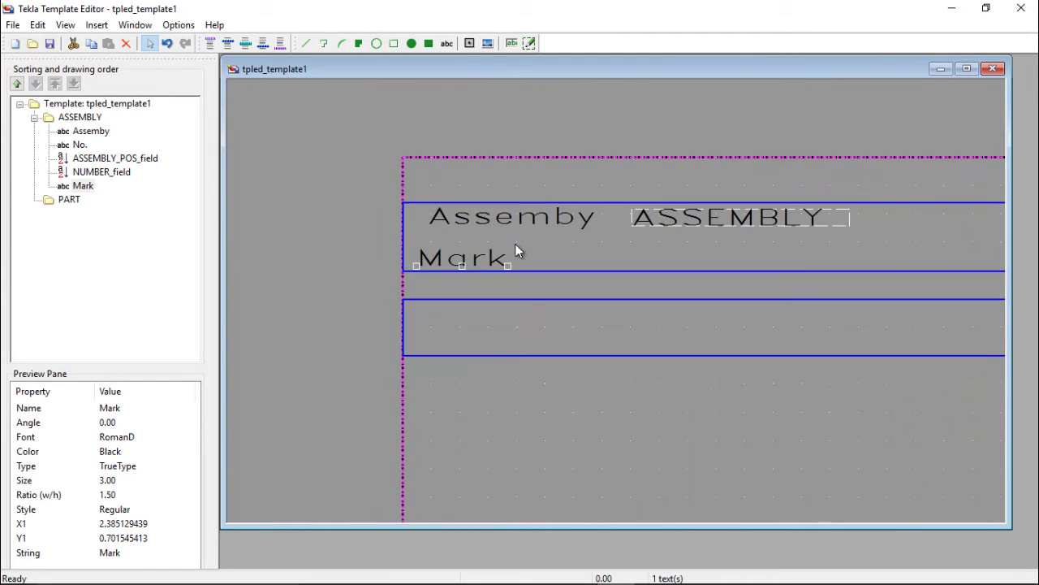
scroll(517, 245, "up", 1)
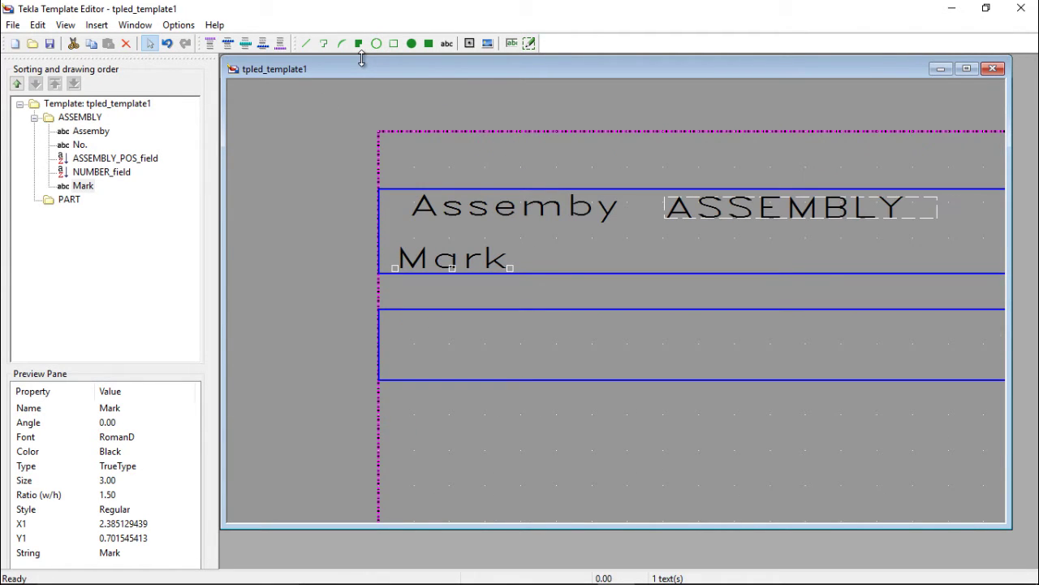
left_click(446, 44)
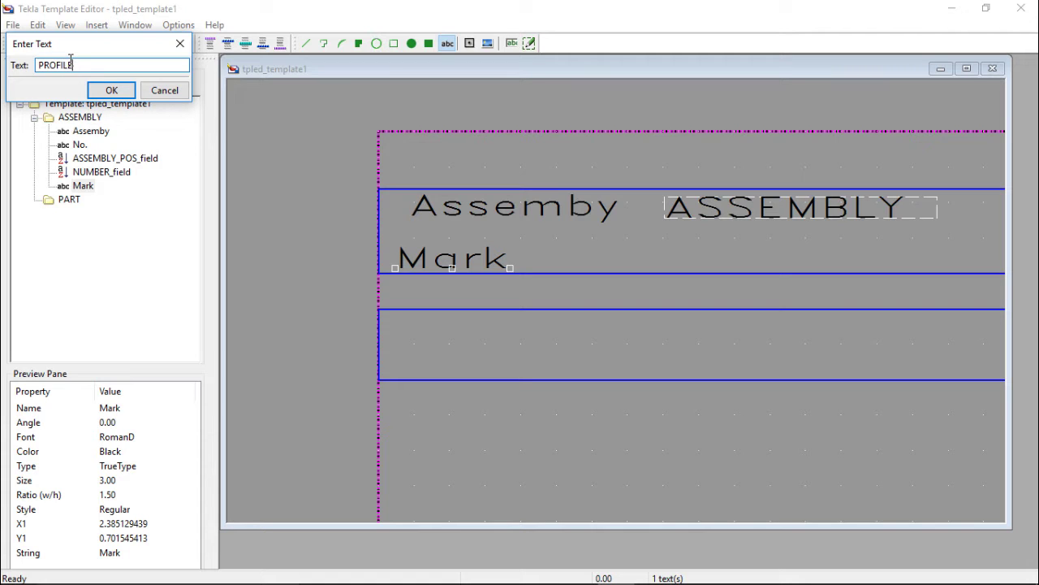
key("BackSpace")
key("BackSpace")
key("BackSpace")
type("rofile")
left_click(109, 90)
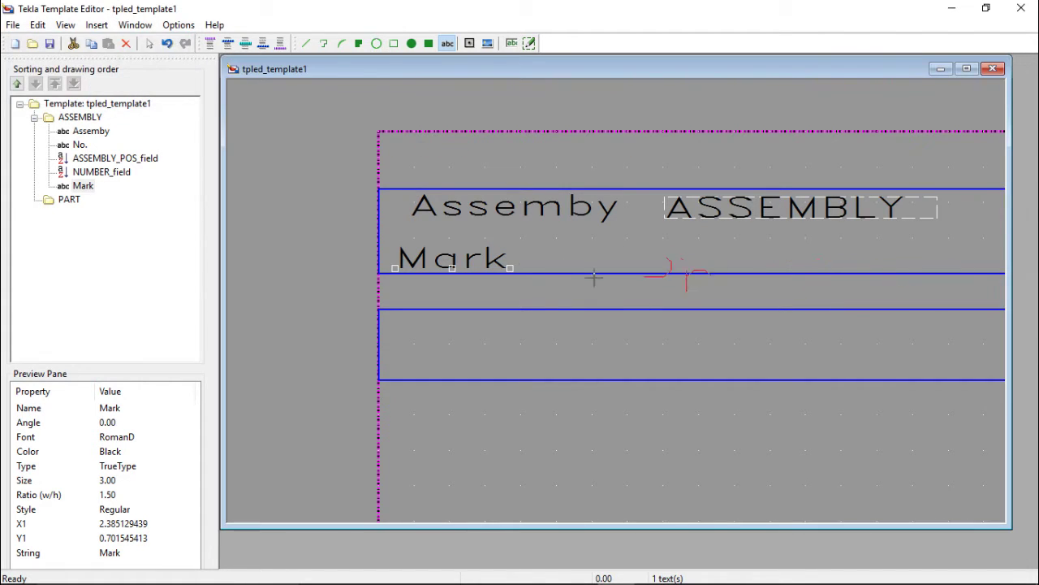
left_click(543, 270)
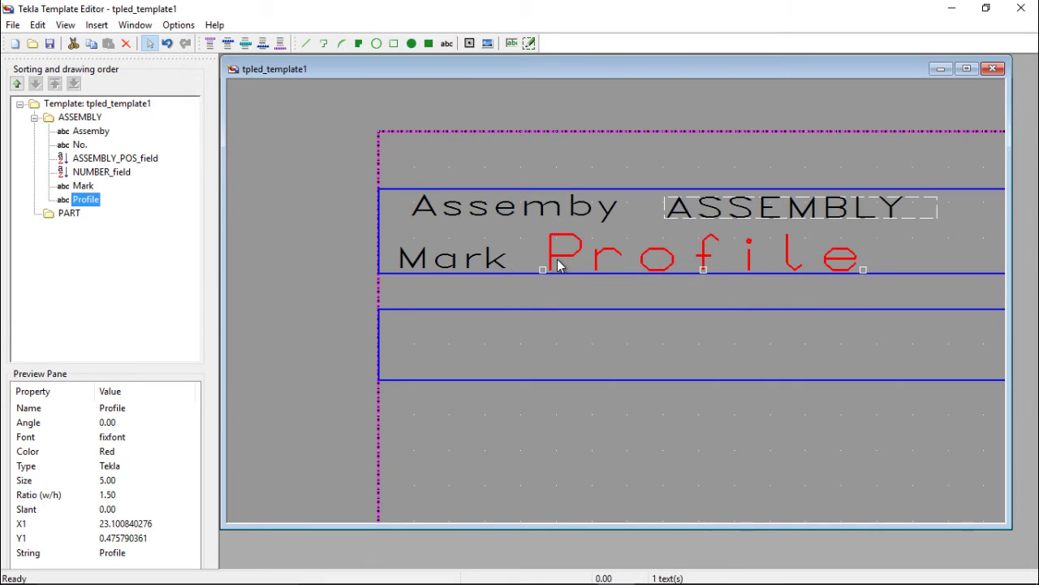
- Format the "Profile" text in RomanD at 3 mm with black colour
double_click(559, 259)
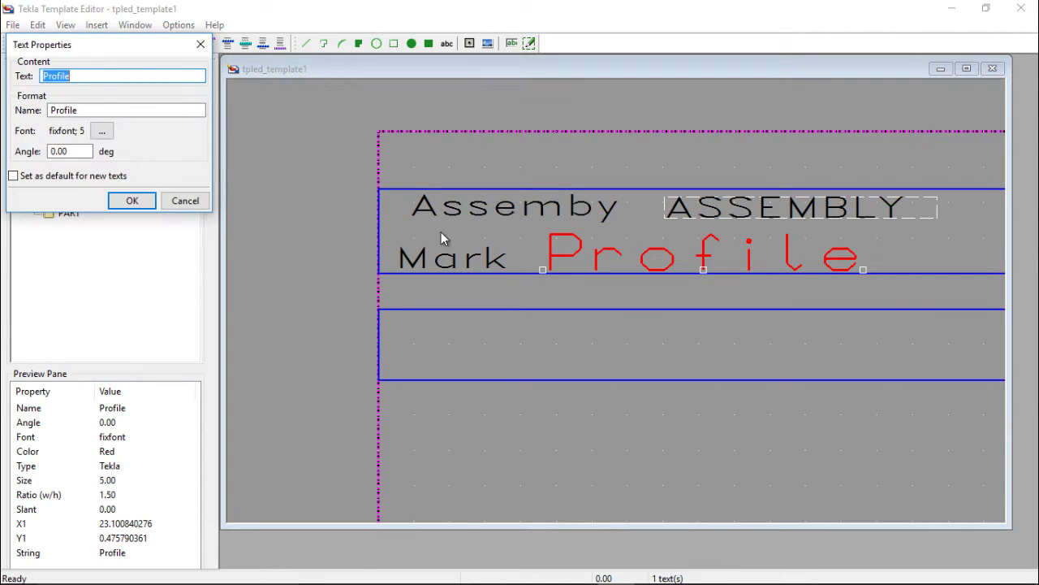
left_click(101, 131)
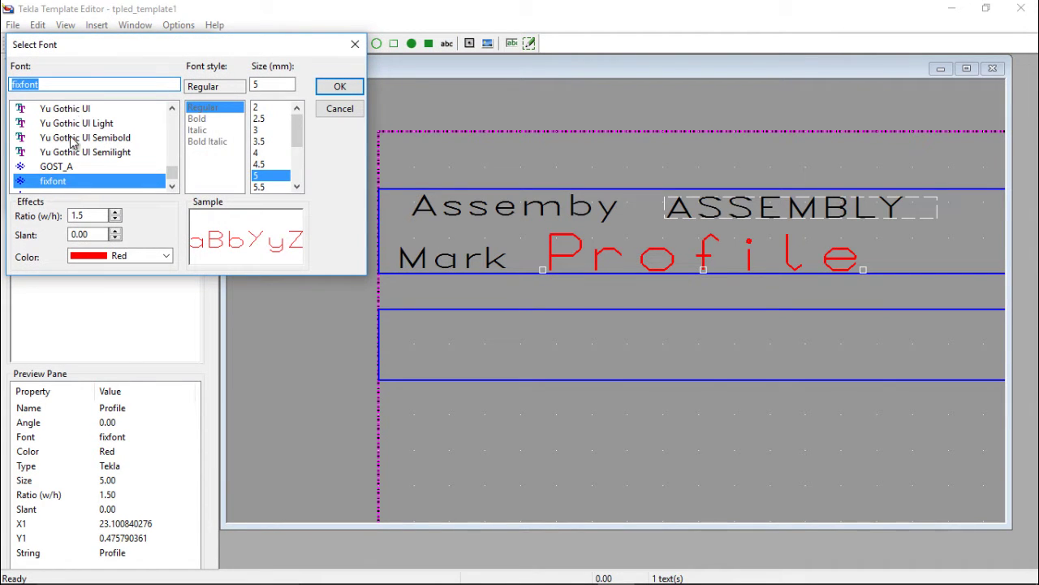
type("r")
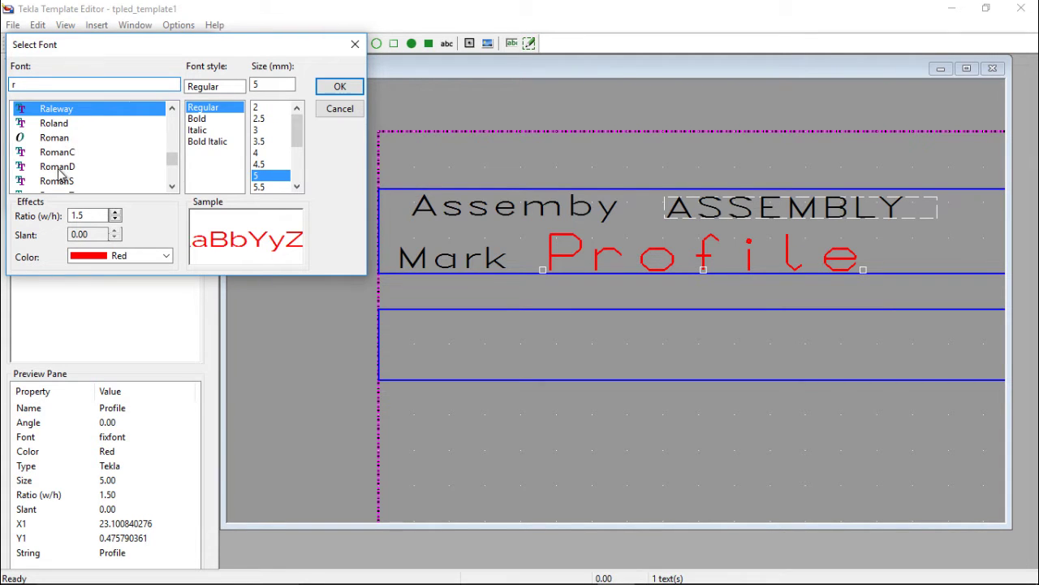
left_click(62, 166)
left_click(269, 131)
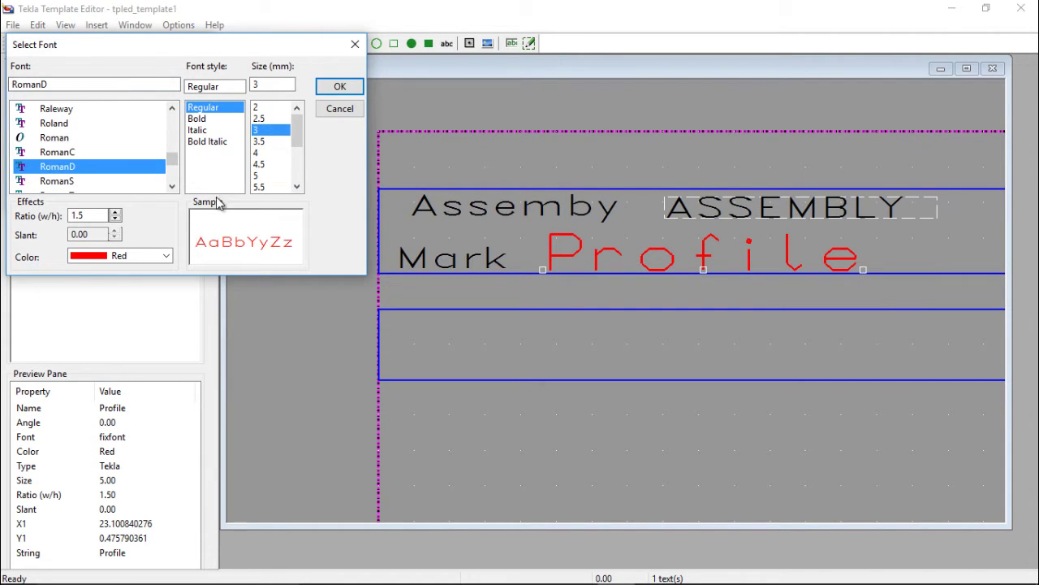
left_click(165, 256)
left_click(121, 263)
left_click(339, 86)
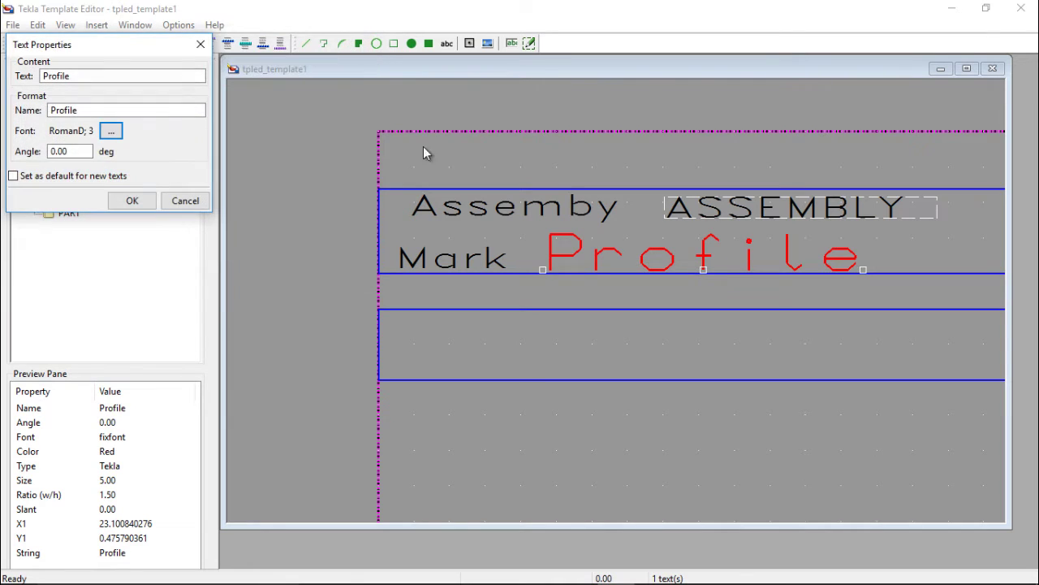
left_click(134, 200)
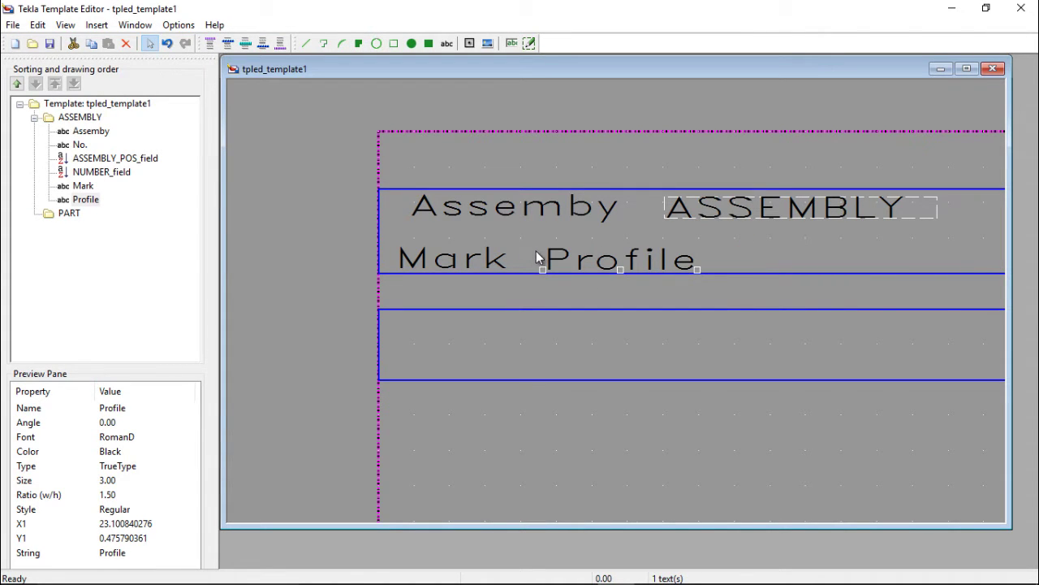
- Place the text "No." just right of "Profile" in the ASSEMBLY row, at about X 47.6, Y 0.9
left_click(451, 43)
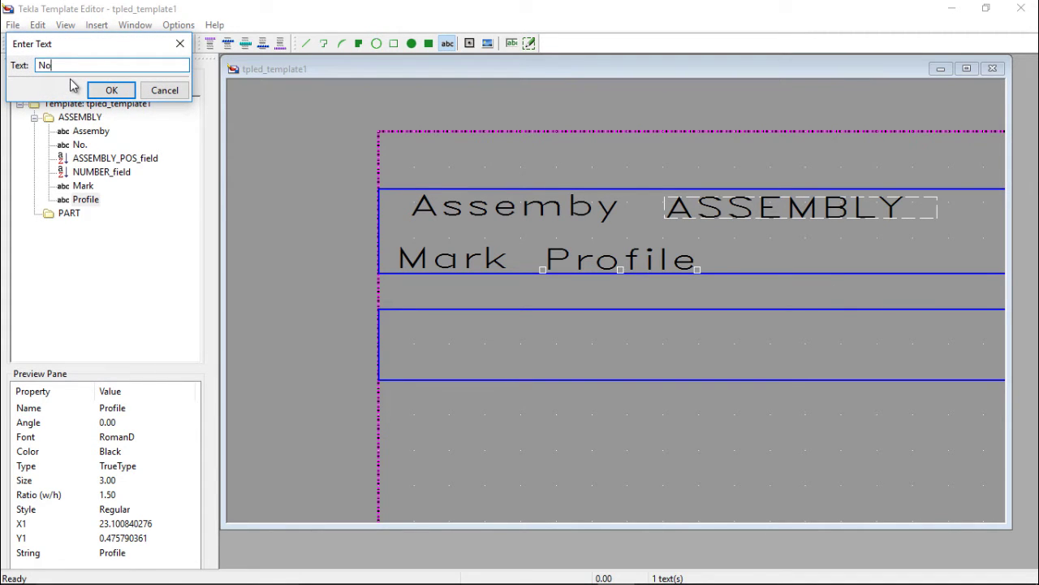
left_click(112, 89)
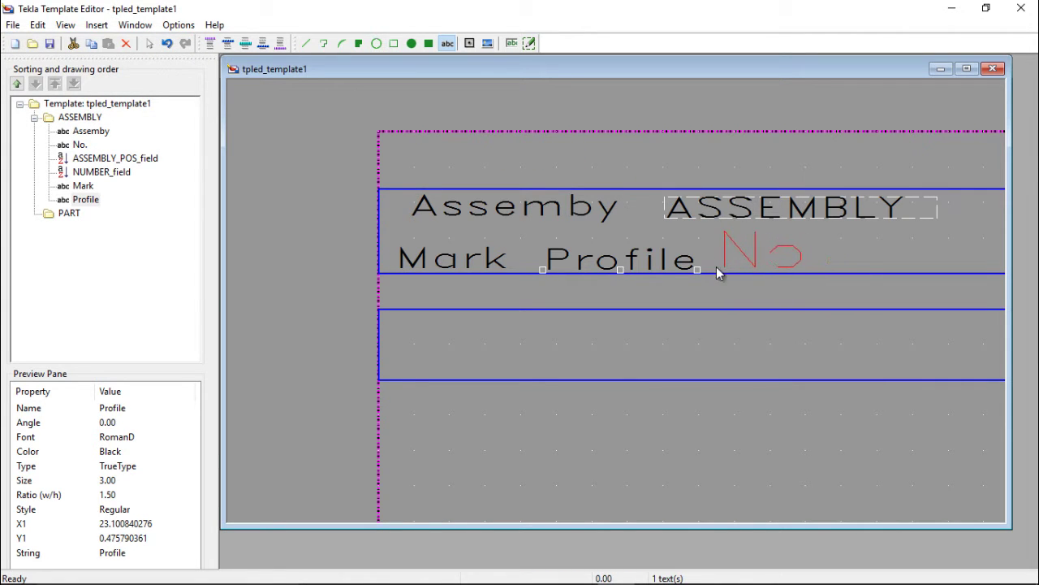
left_click(719, 268)
- Format the newly placed "No." text beside "Profile" in black RomanD at 3 mm
double_click(725, 258)
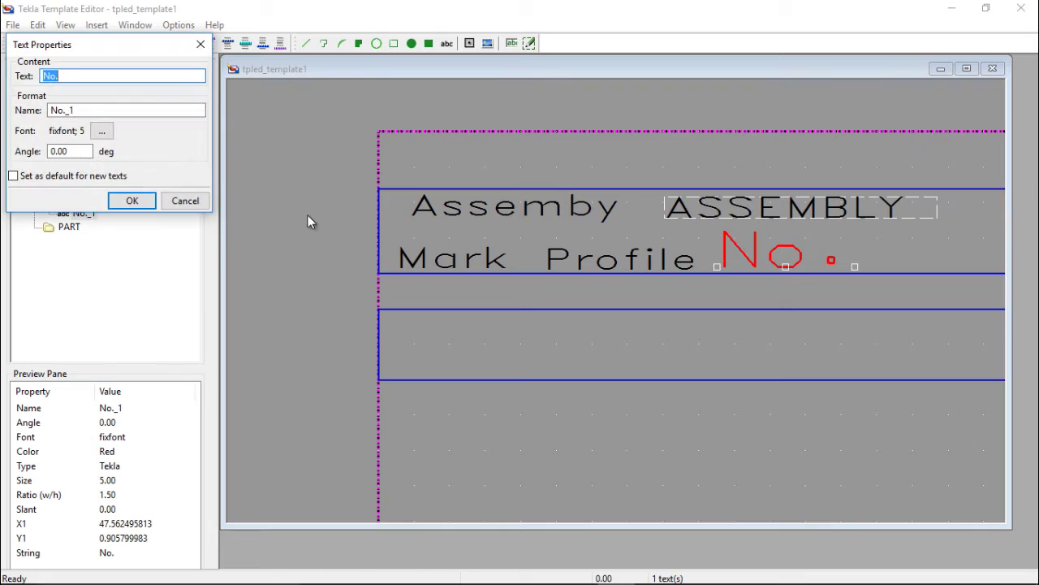
left_click(102, 131)
left_click(151, 256)
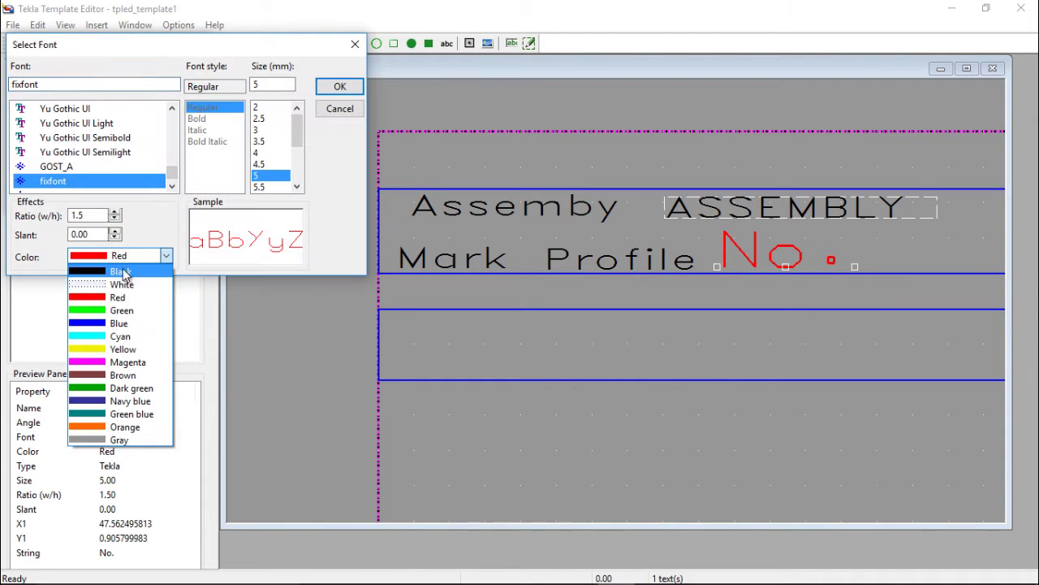
left_click(119, 274)
left_click_drag(39, 84, 4, 93)
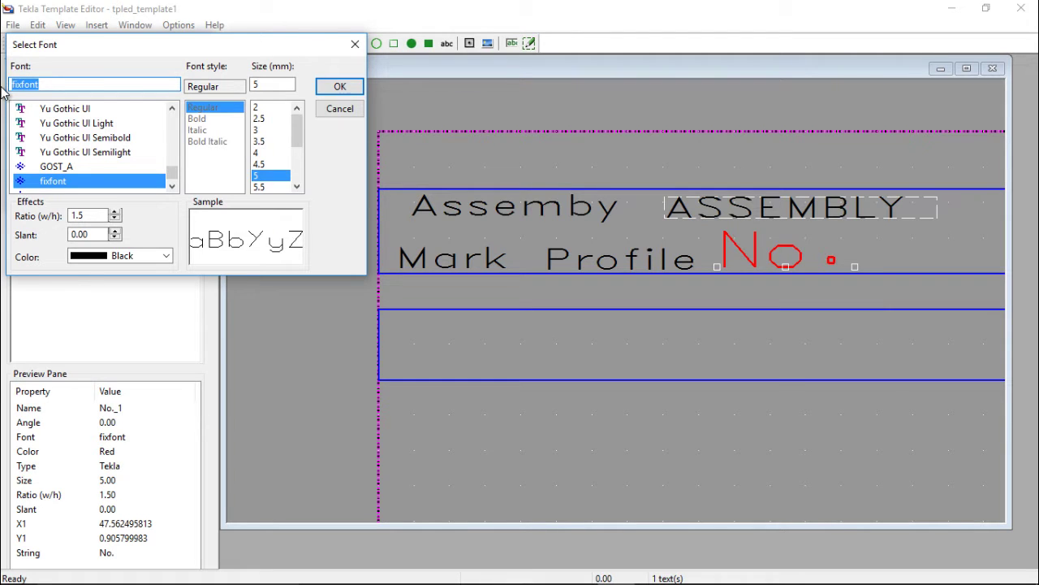
type("R")
left_click(72, 168)
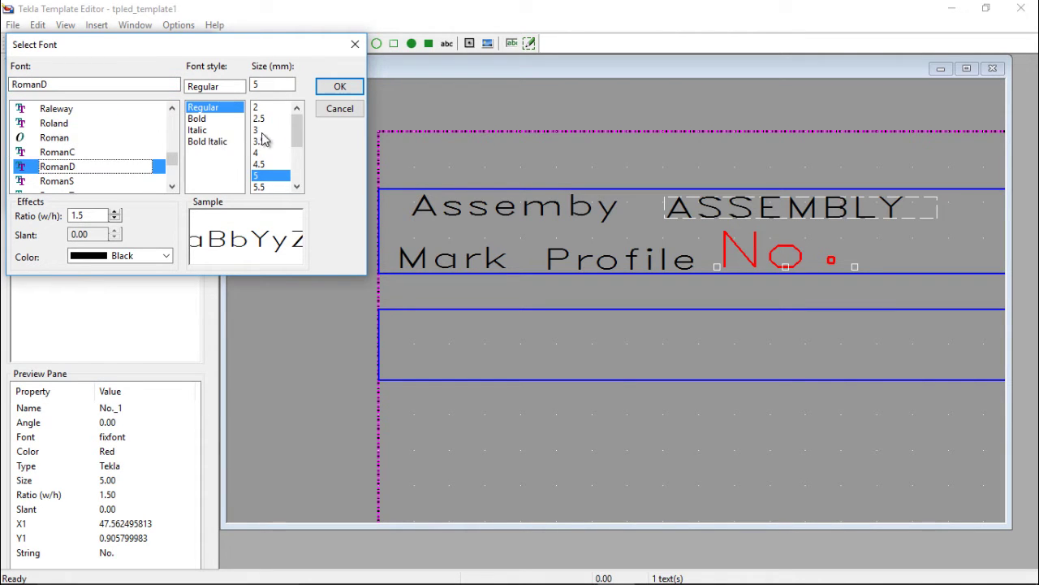
left_click(340, 87)
left_click(135, 203)
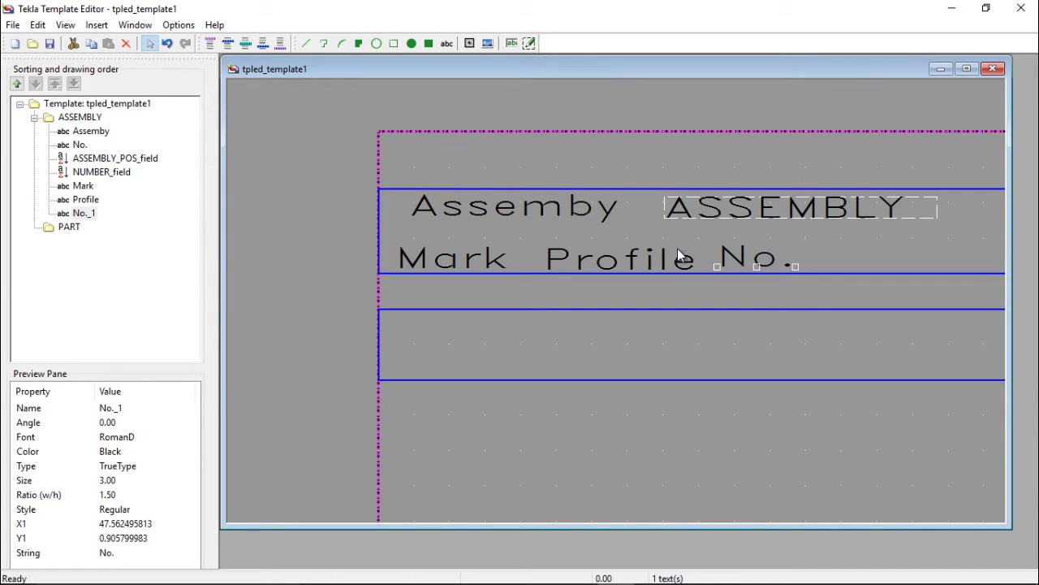
- Place the text "Length" just right of the lower "No." in the ASSEMBLY row, at about X 60.6, Y 0.5
left_click(446, 45)
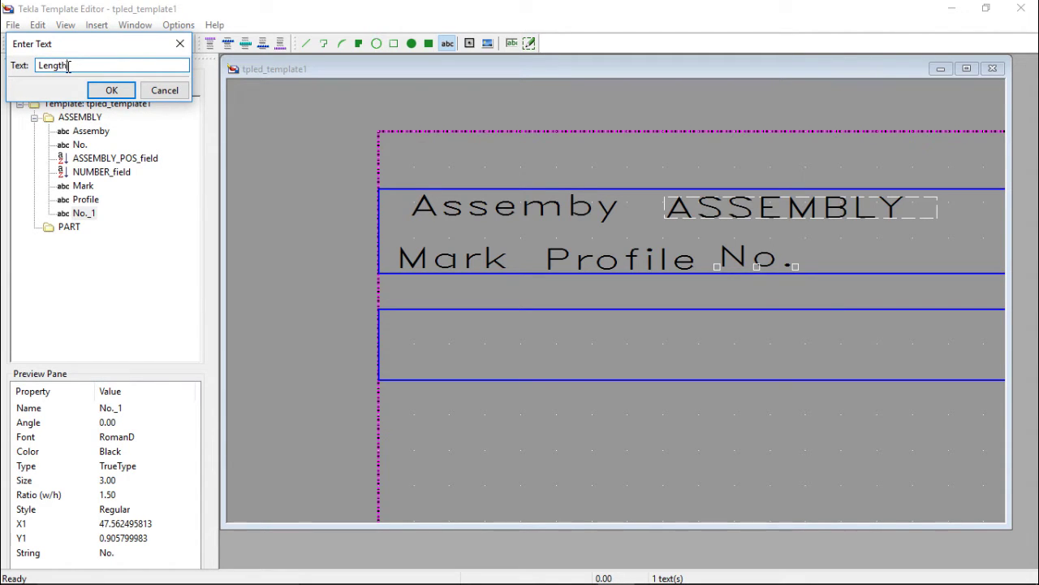
type("th")
left_click(112, 90)
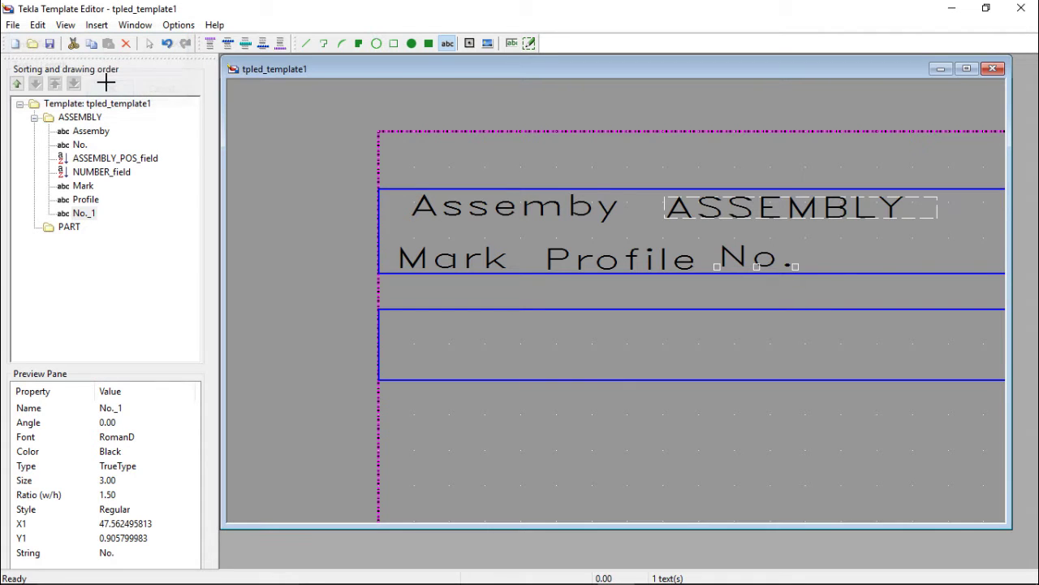
scroll(563, 265, "down", 1)
scroll(655, 262, "up", 2)
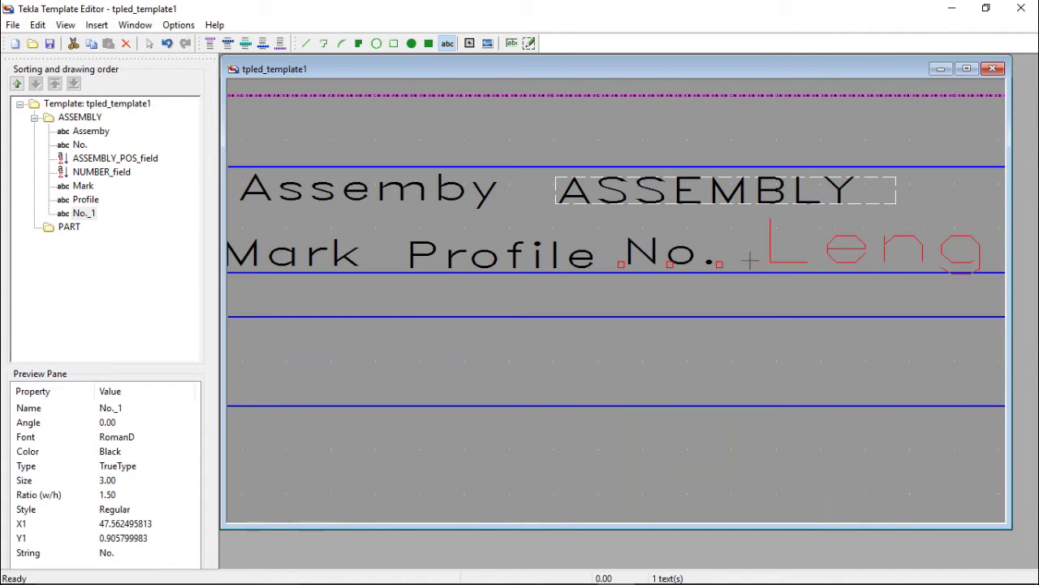
left_click(737, 268)
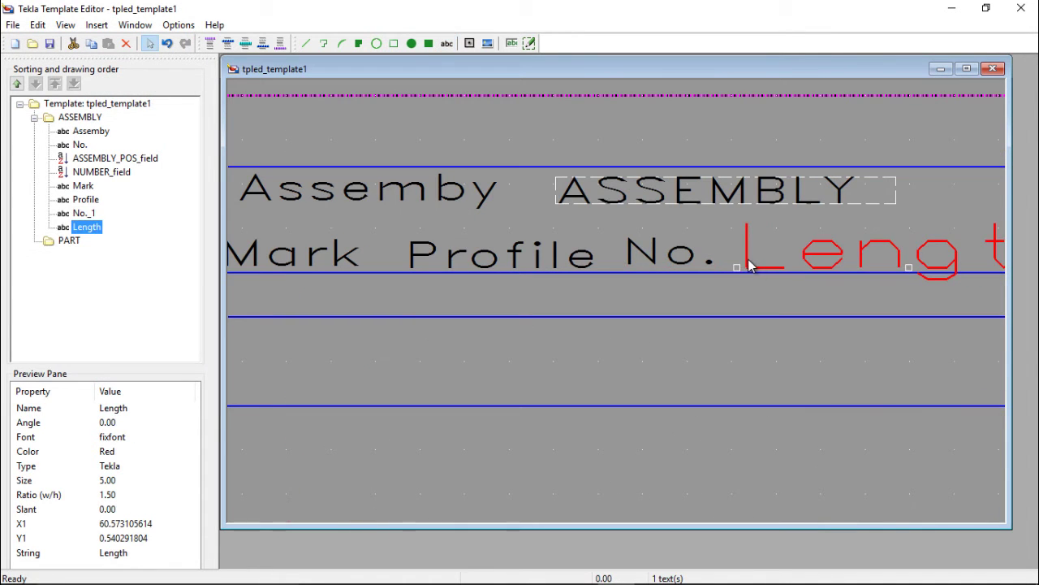
- Format the "Length" text in black RomanD at 3 mm
double_click(750, 266)
left_click(100, 131)
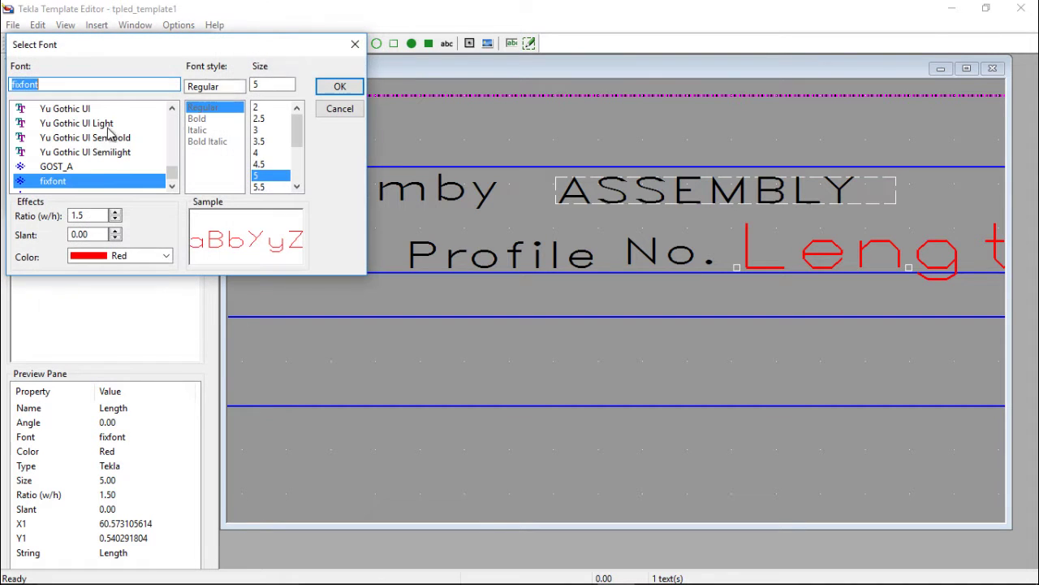
left_click(166, 256)
left_click(118, 269)
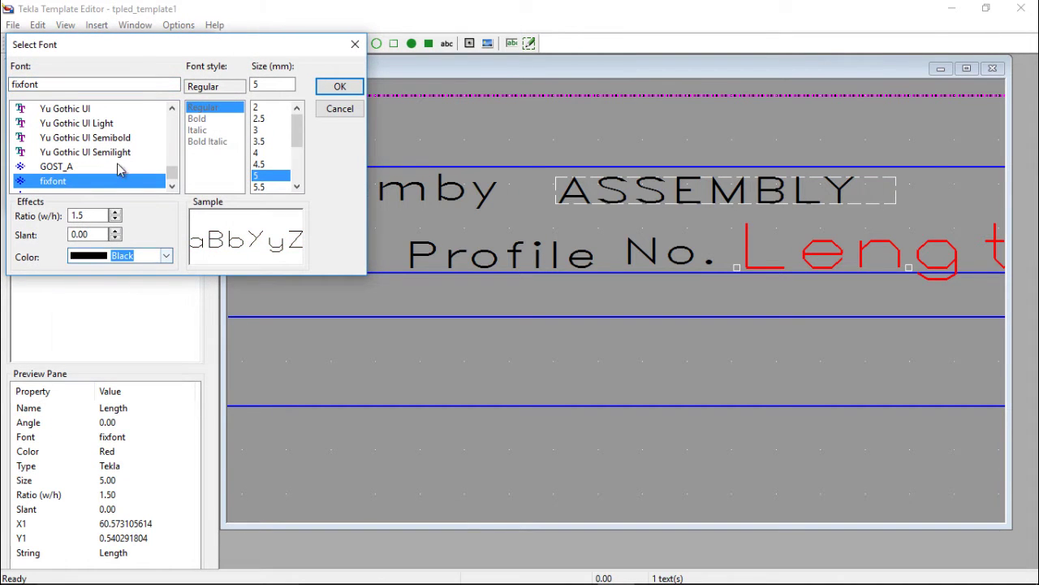
left_click(43, 89)
type("ro")
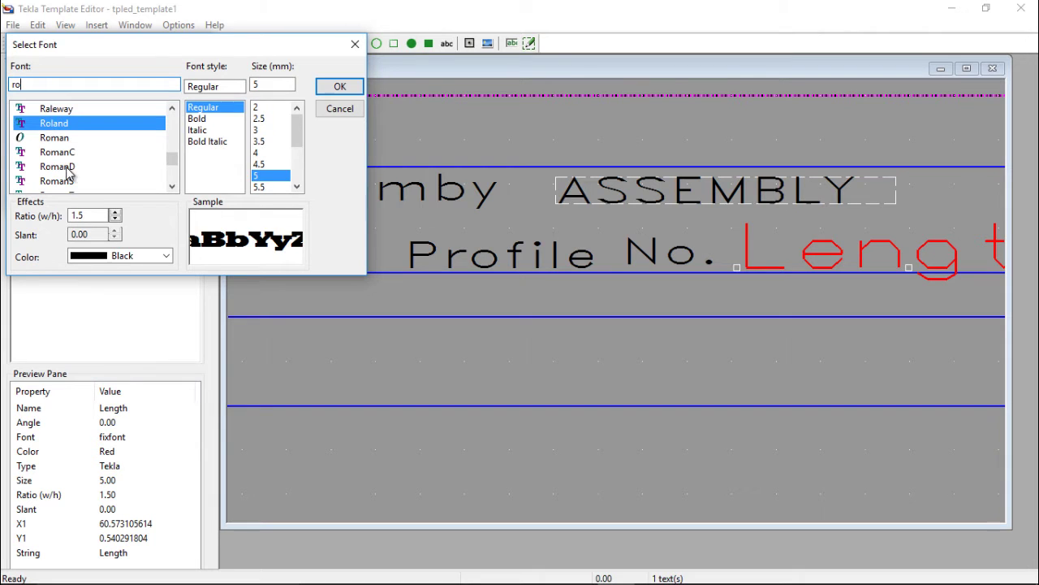
left_click(65, 166)
left_click(256, 130)
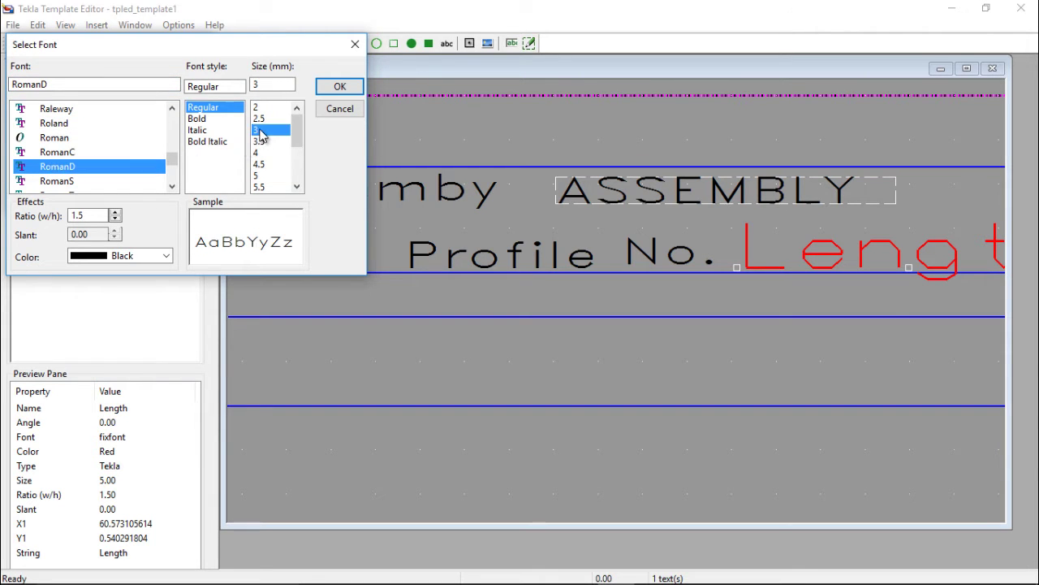
left_click(340, 87)
left_click(132, 200)
- Place the text "Weight" just right of "Length" in the ASSEMBLY row, at about X 84.4, Y 0.3
scroll(399, 220, "down", 2)
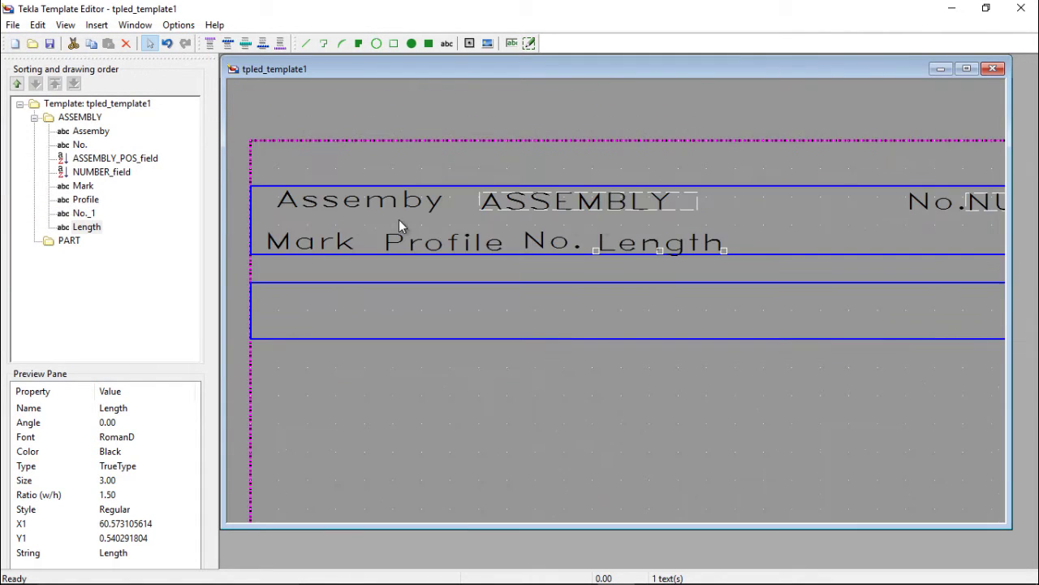
scroll(626, 226, "up", 2)
left_click(447, 43)
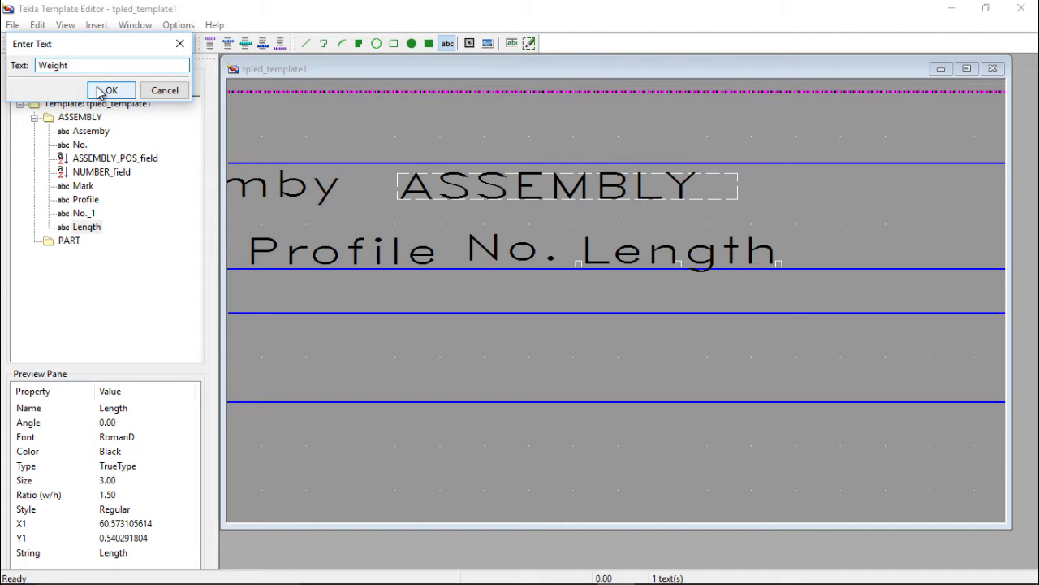
left_click(109, 91)
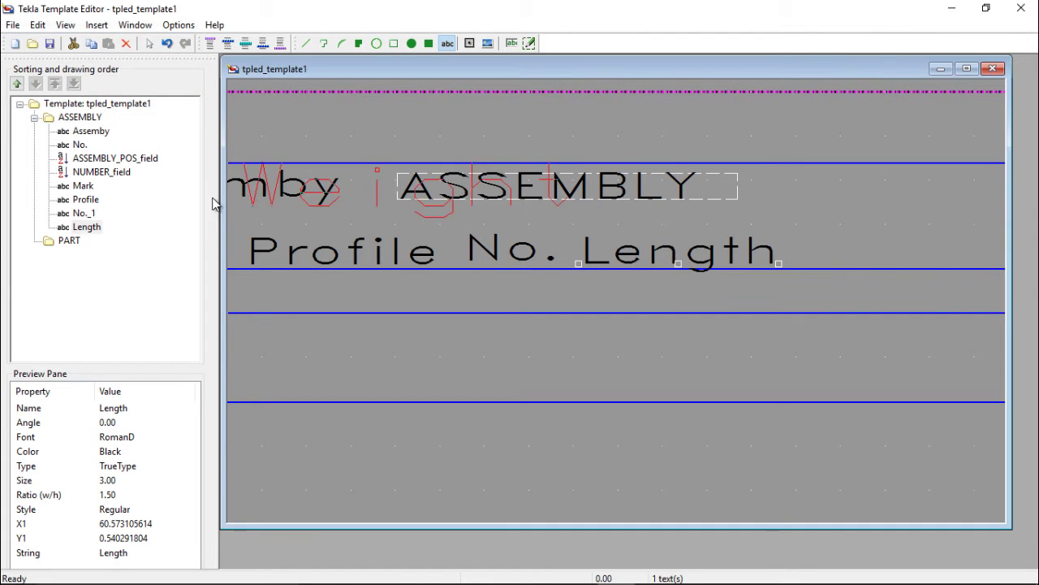
scroll(654, 275, "up", 1)
scroll(591, 251, "down", 1)
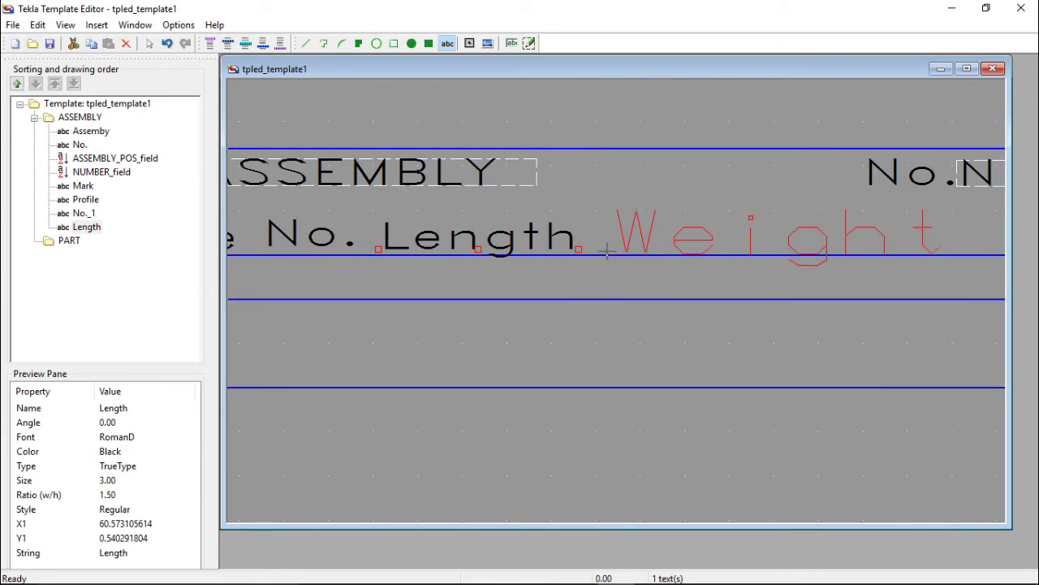
left_click(589, 251)
- Format the "Weight" text in RomanD at 3 mm with black colour
double_click(610, 246)
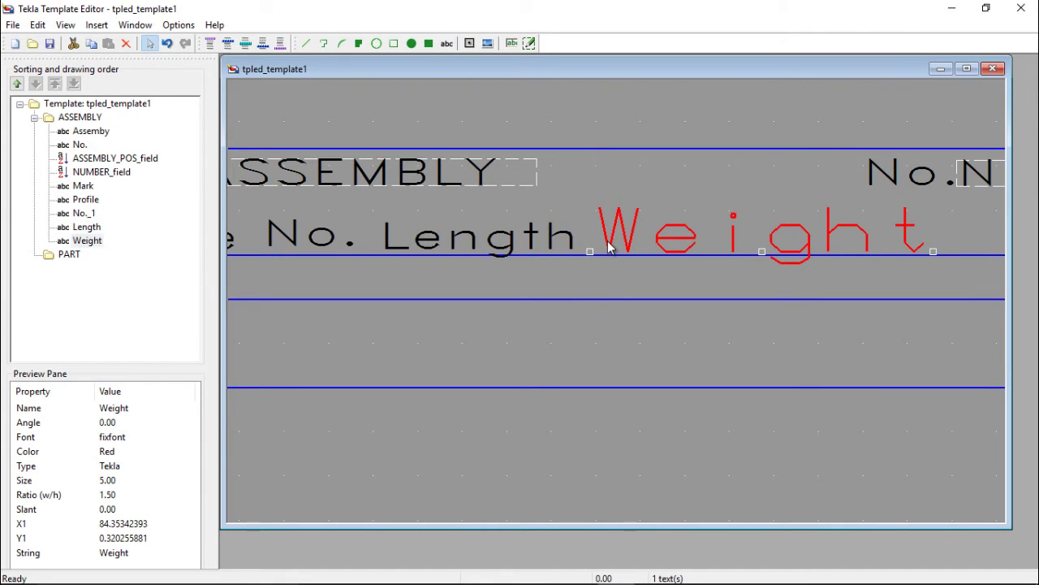
left_click(132, 201)
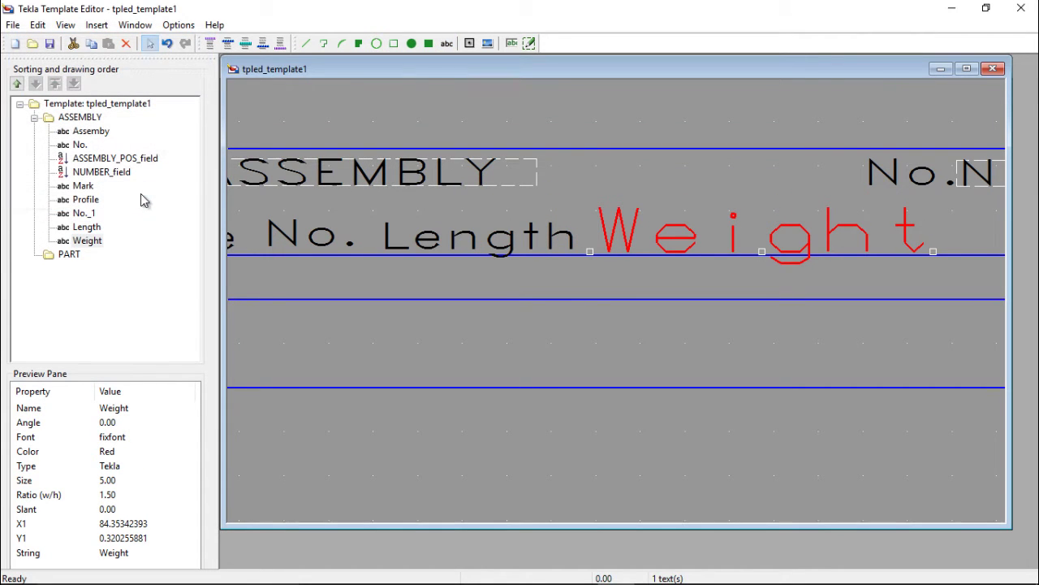
double_click(656, 246)
left_click(105, 134)
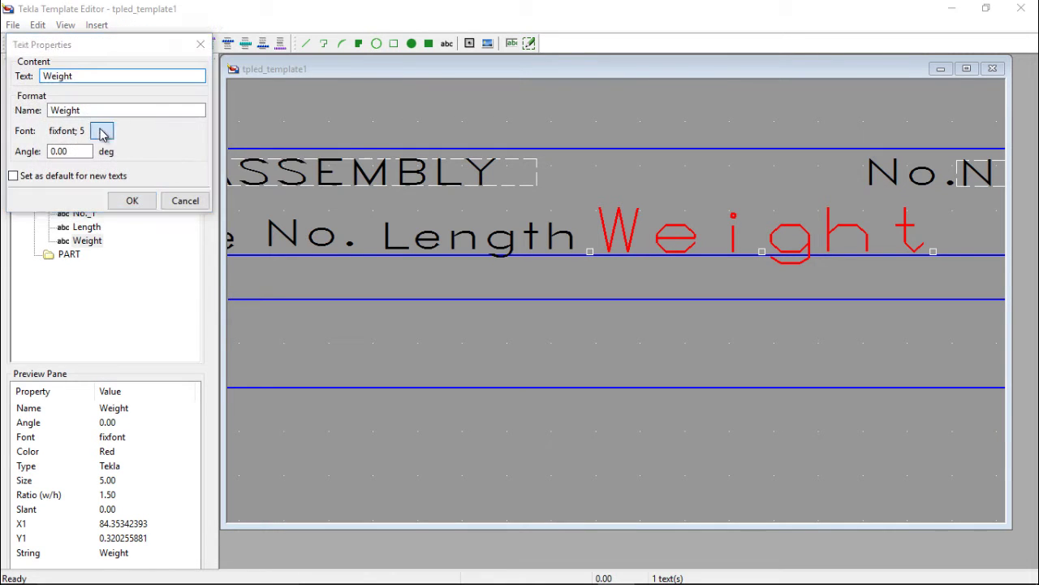
left_click(160, 255)
left_click(121, 271)
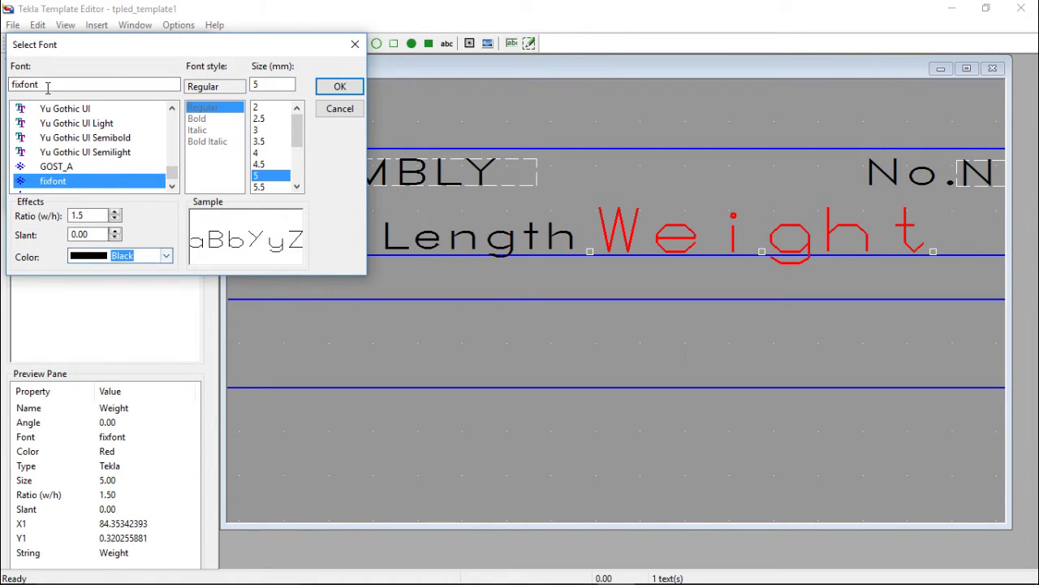
type("r")
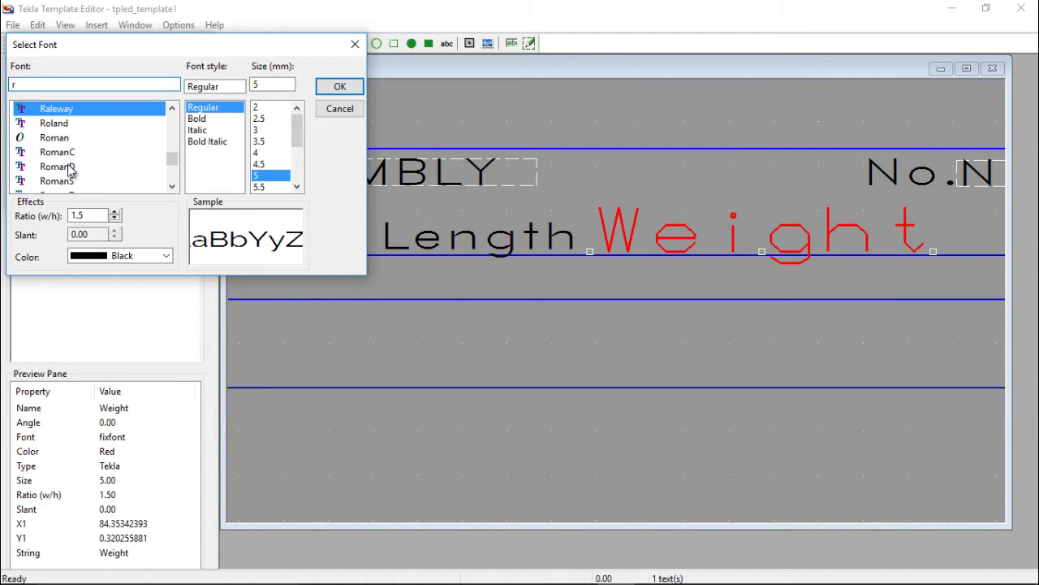
left_click(71, 167)
left_click(258, 130)
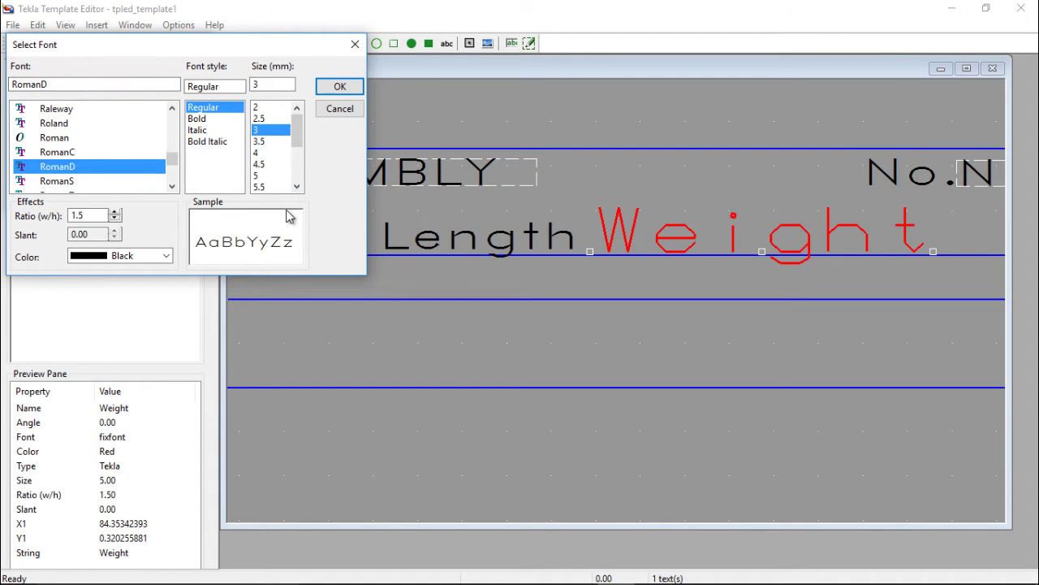
left_click(338, 87)
left_click(149, 200)
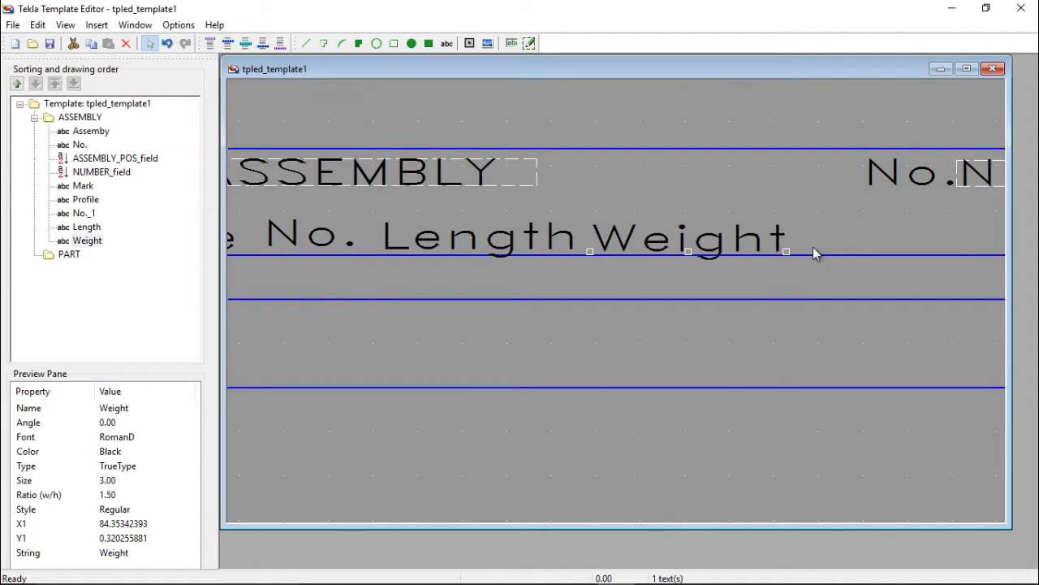
- Place a value field at the left end of the PART row, below "Mark"
scroll(812, 246, "down", 2)
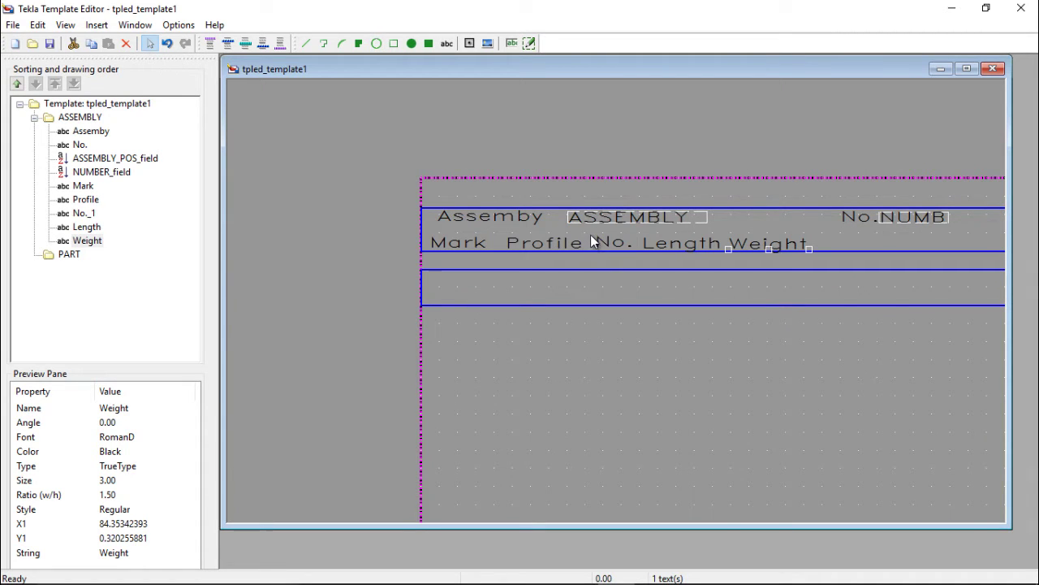
scroll(454, 283, "up", 1)
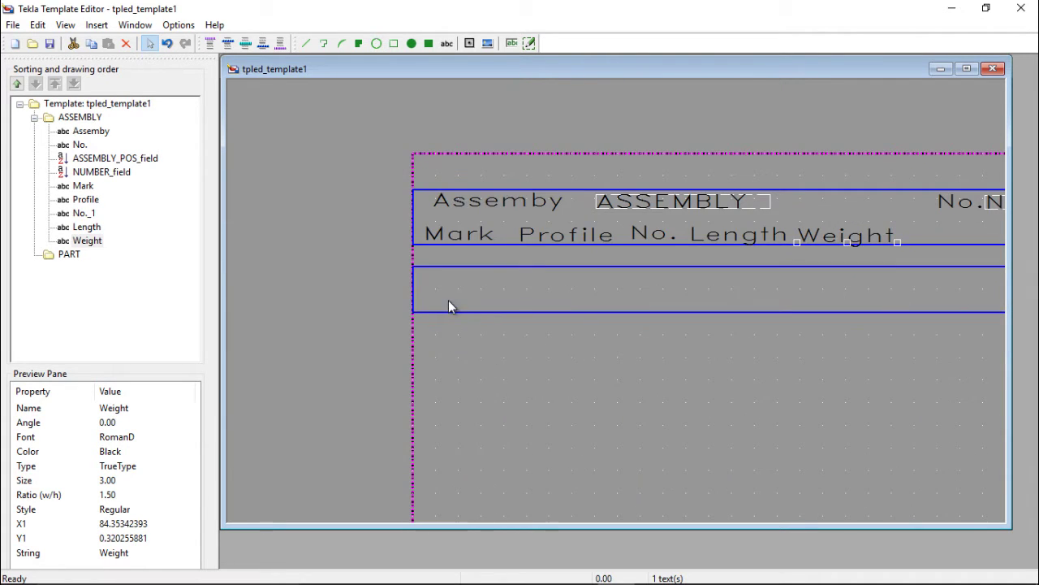
scroll(454, 284, "down", 1)
scroll(629, 291, "up", 1)
scroll(617, 284, "down", 1)
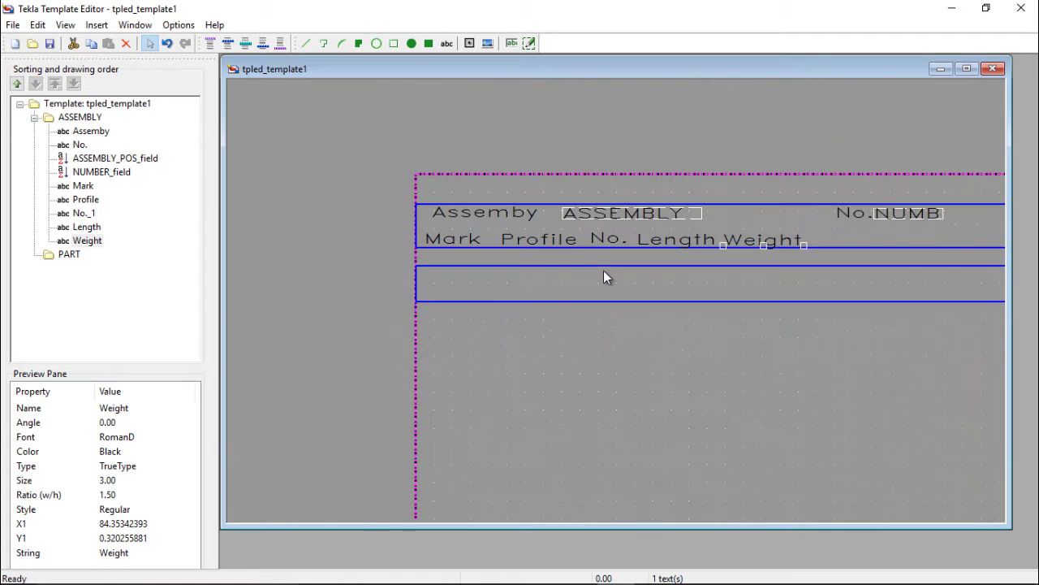
left_click(510, 43)
scroll(459, 280, "up", 1)
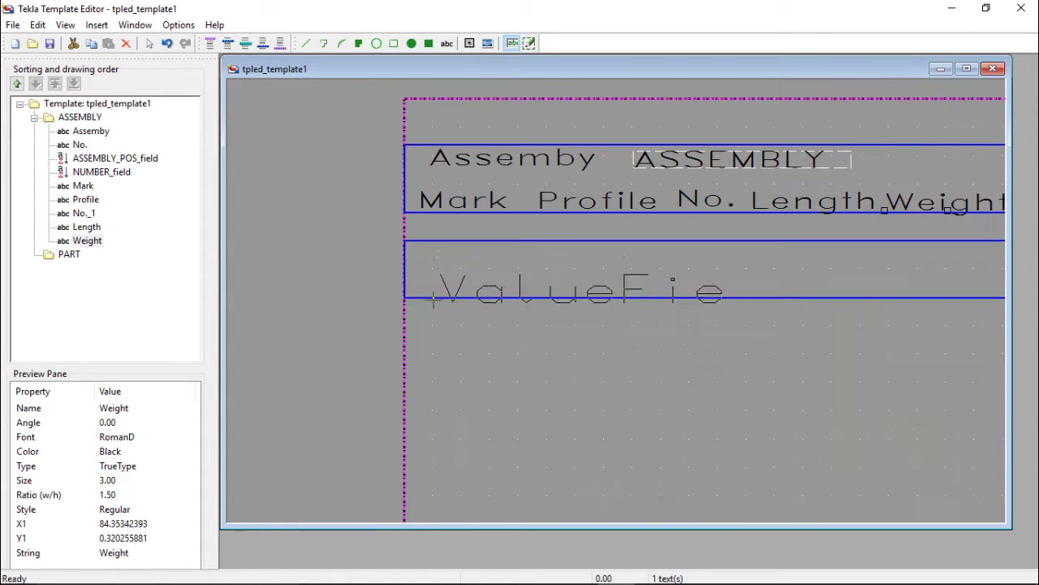
left_click(408, 286)
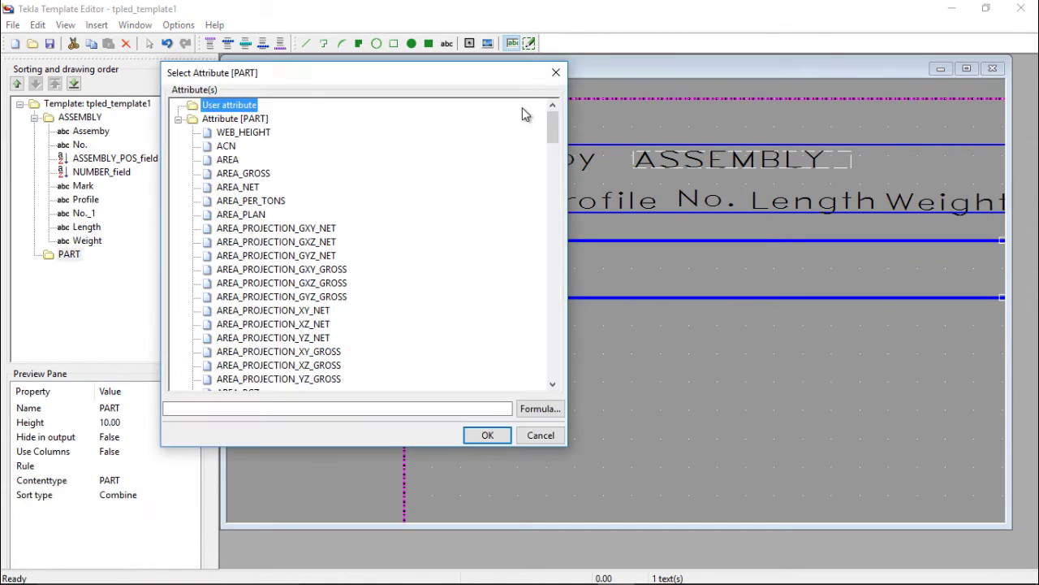
- Assign the PART_POS attribute to the new value field in the PART row
left_click_drag(269, 76, 689, 116)
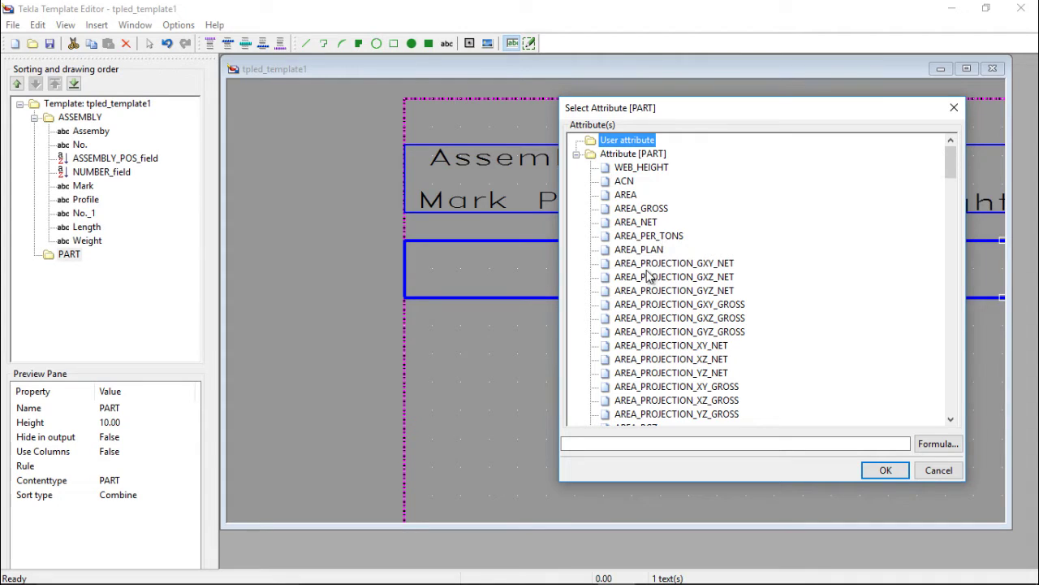
scroll(641, 283, "down", 12)
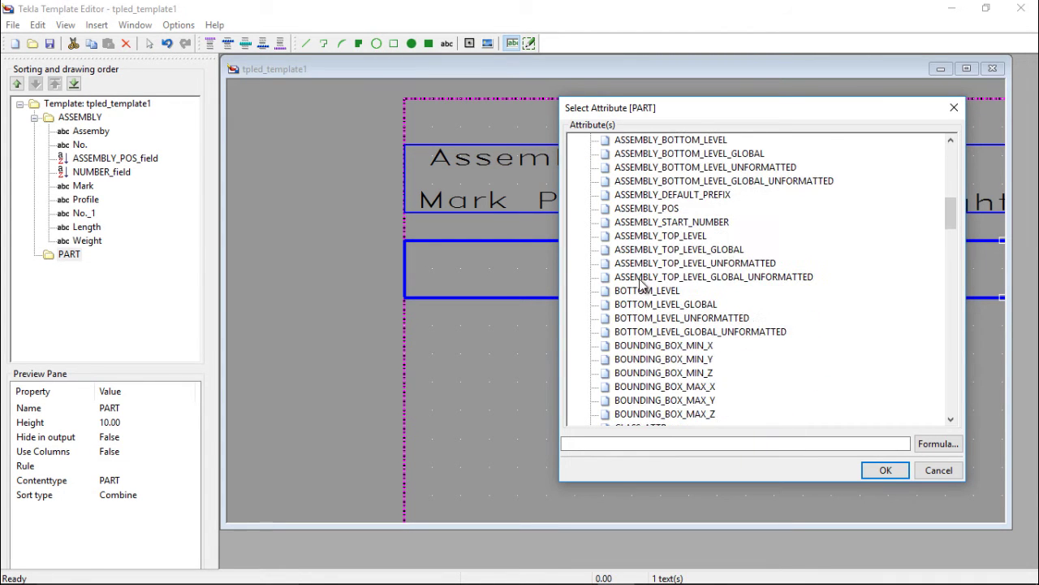
scroll(641, 283, "down", 6)
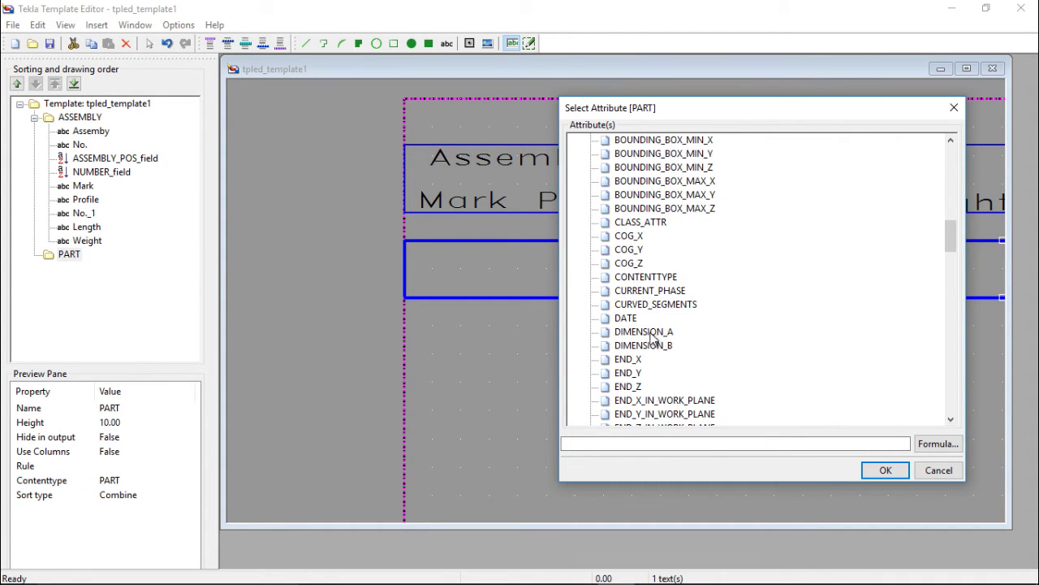
scroll(648, 354, "down", 5)
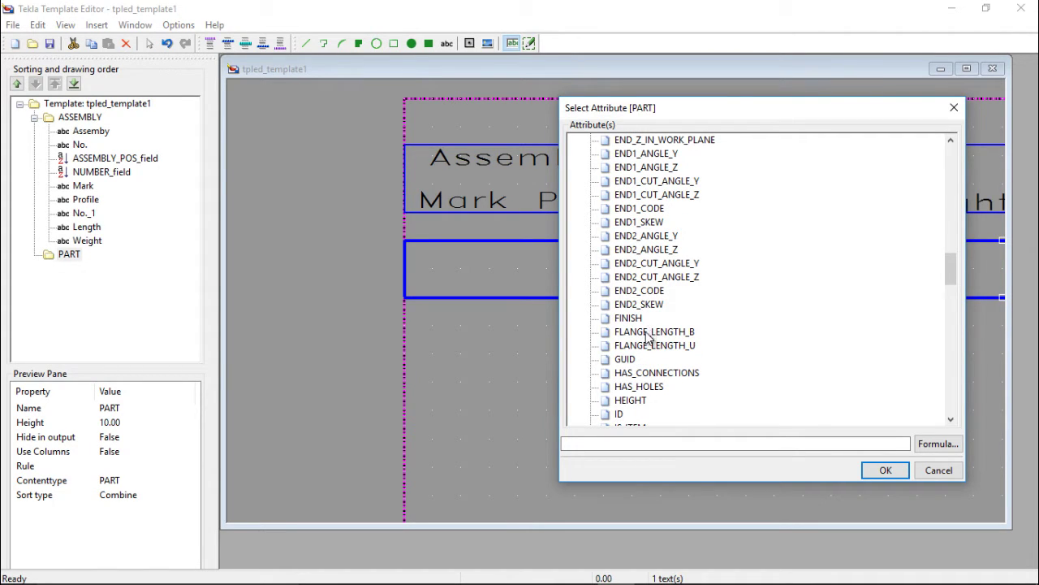
scroll(650, 338, "down", 7)
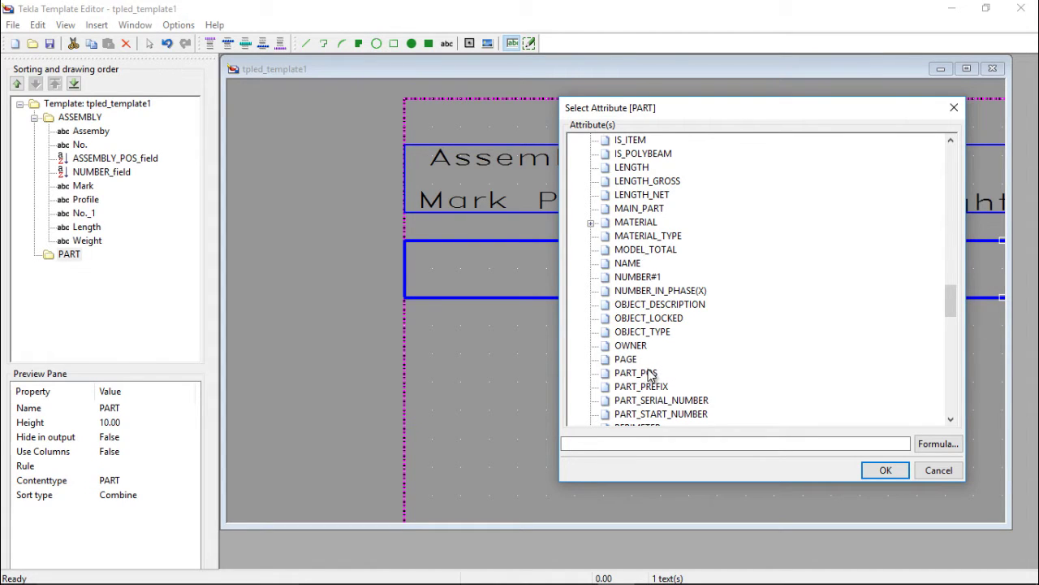
scroll(653, 373, "down", 1)
left_click(649, 332)
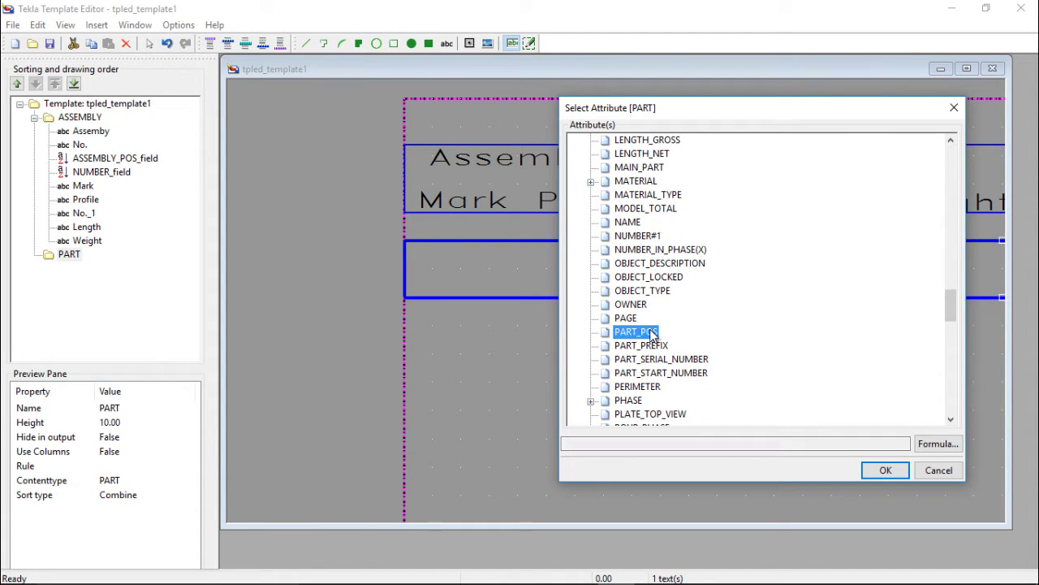
left_click(879, 471)
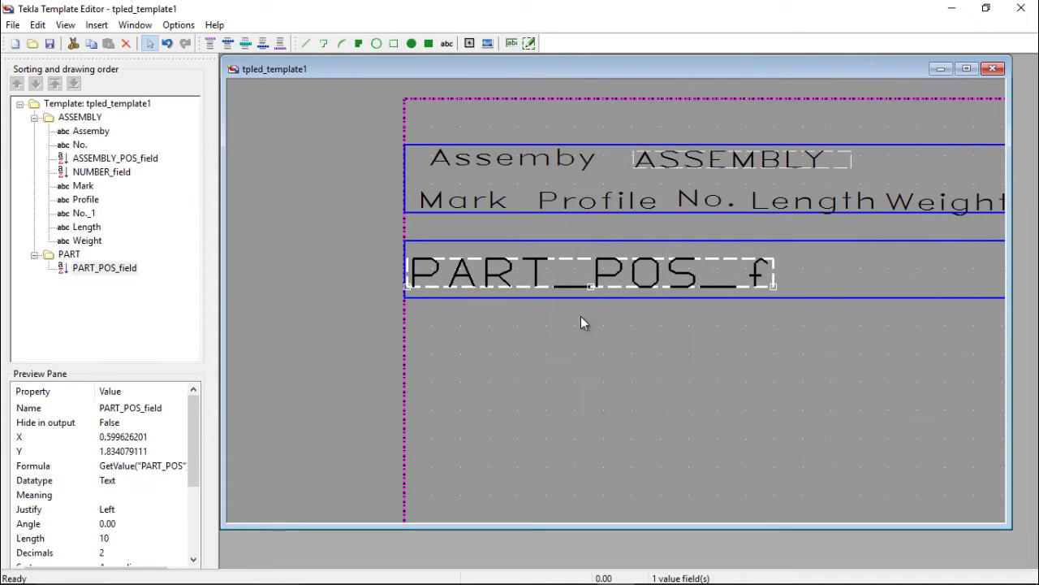
- Format the PART_POS value field in RomanD at 3 mm
double_click(507, 278)
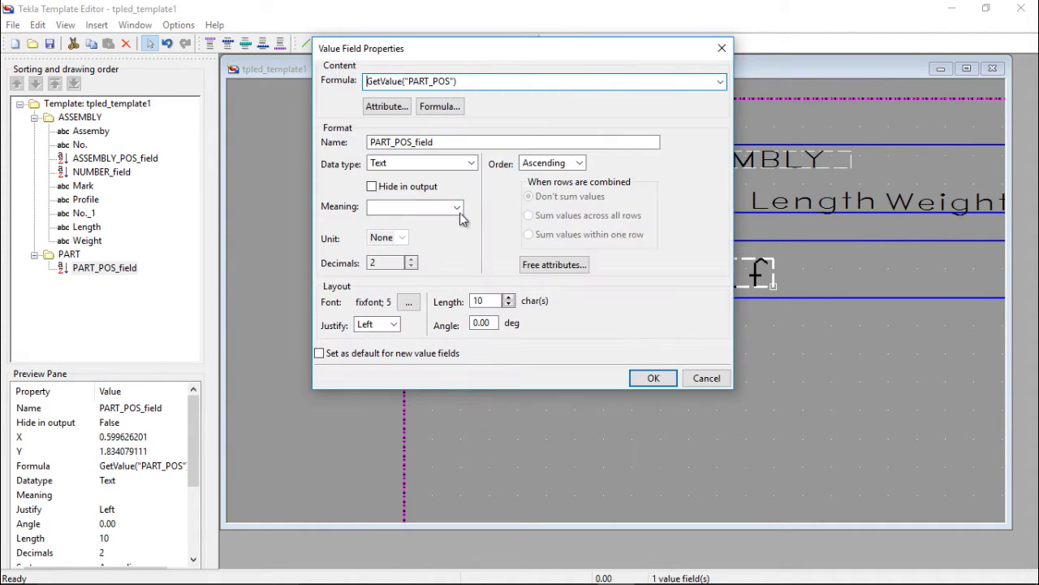
left_click(409, 301)
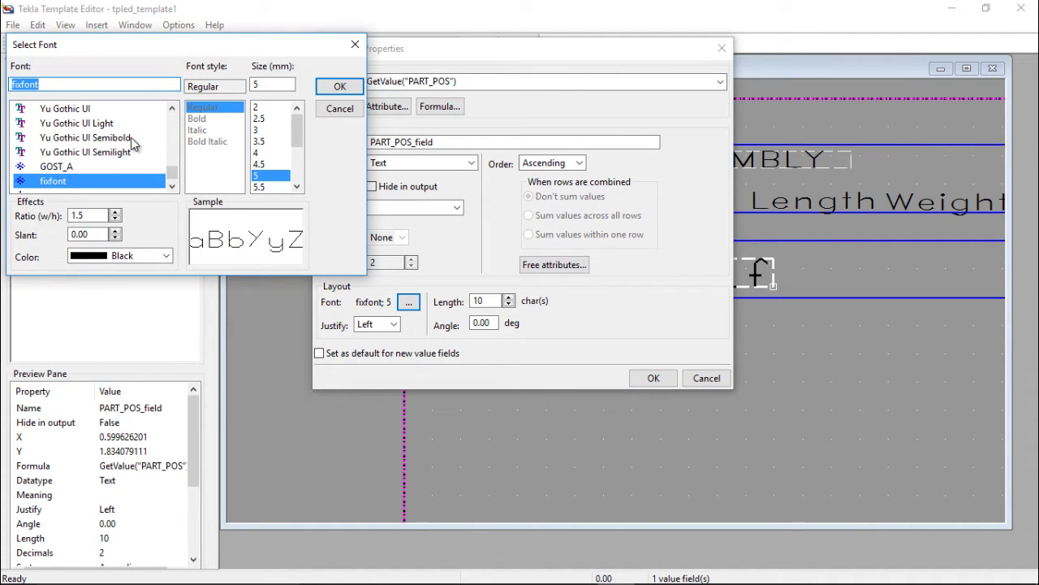
type("r")
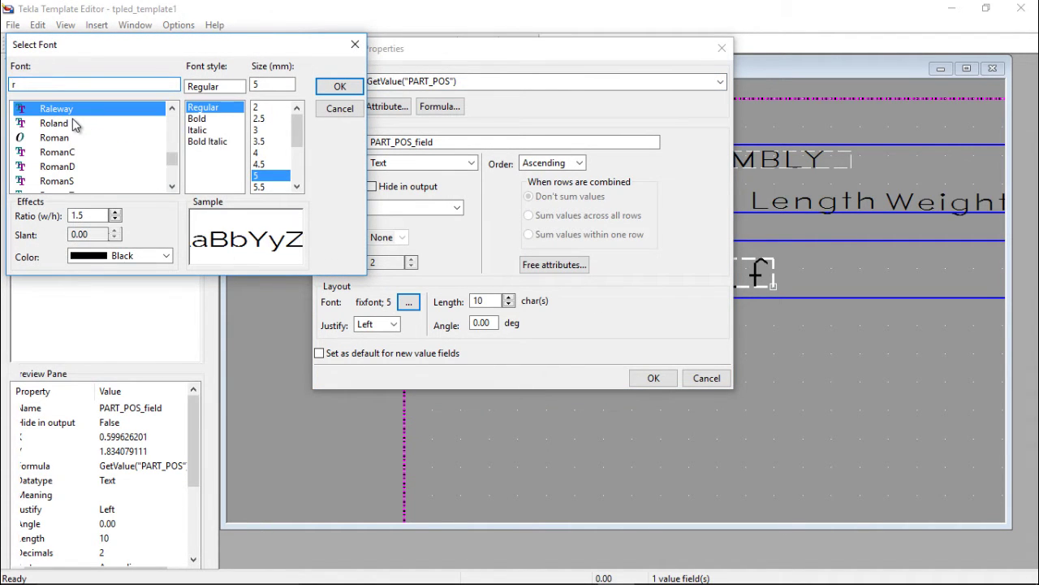
left_click(73, 124)
left_click(77, 166)
left_click(256, 130)
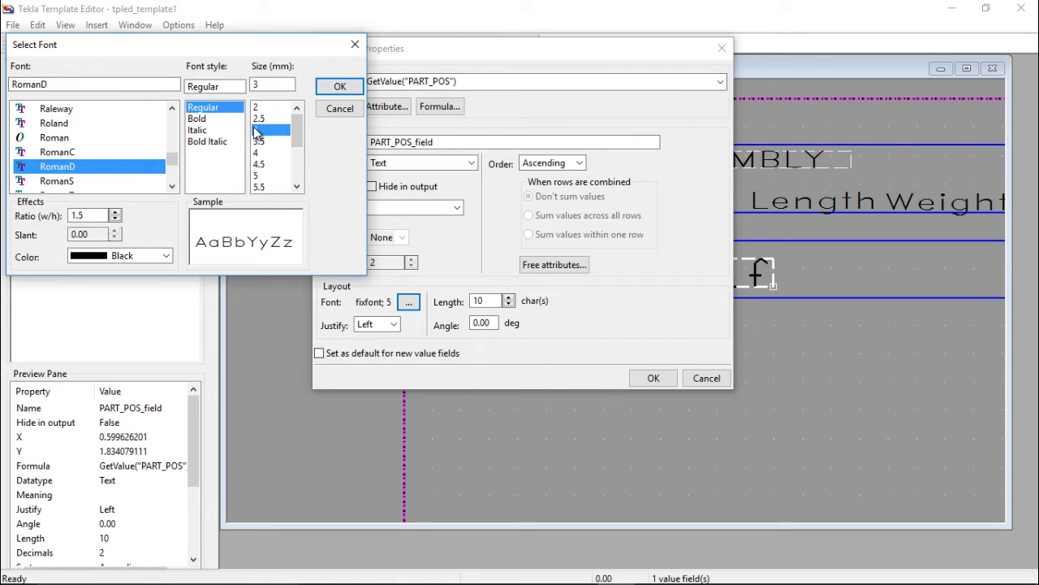
left_click(340, 87)
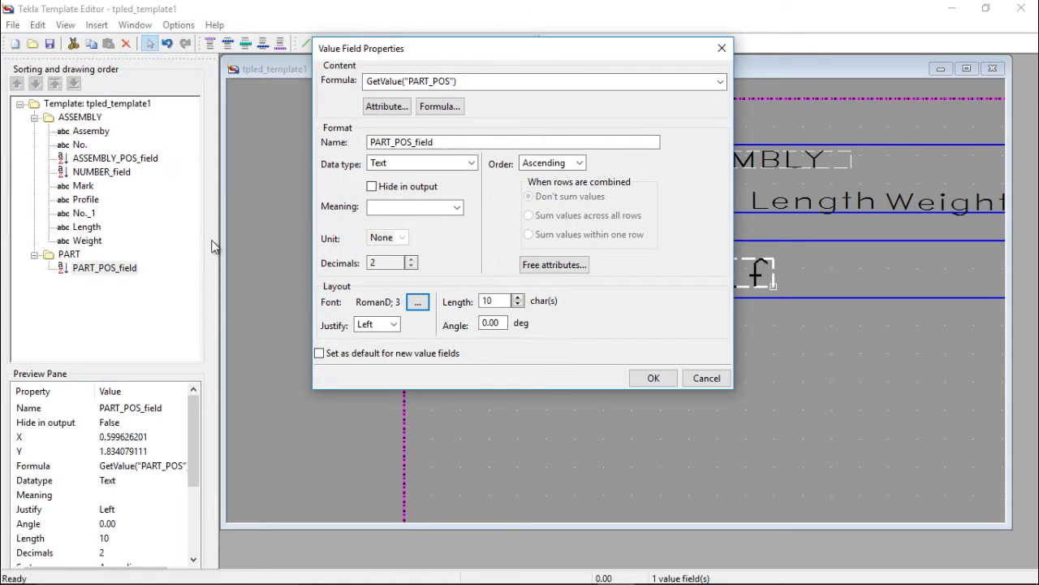
left_click(652, 378)
- Place a value field with the PROFILE attribute just right of PART_POS in the PART row, at about X 40.1, Y 1.3
scroll(540, 284, "up", 2)
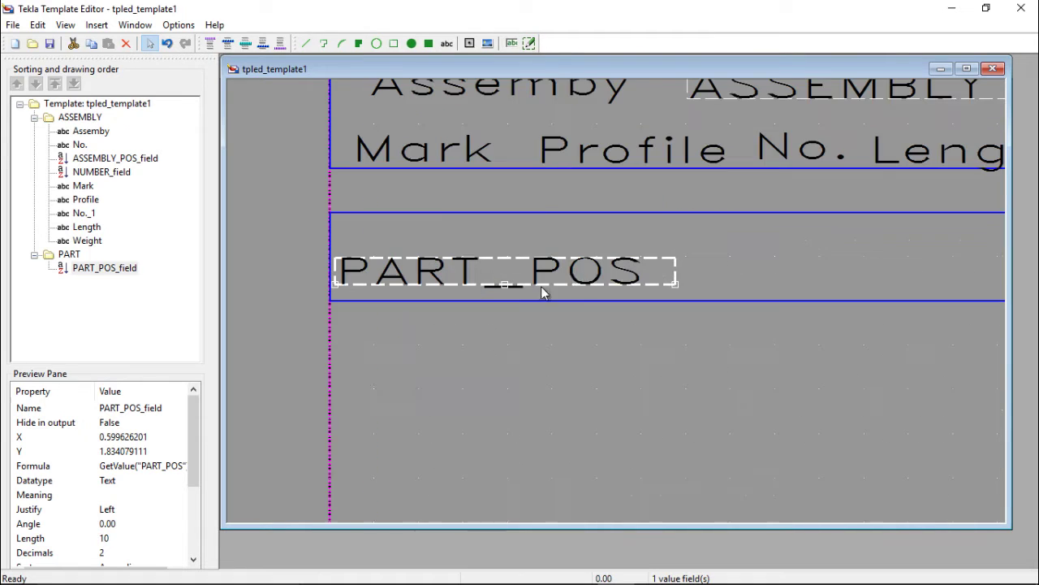
scroll(540, 285, "down", 2)
scroll(599, 253, "up", 1)
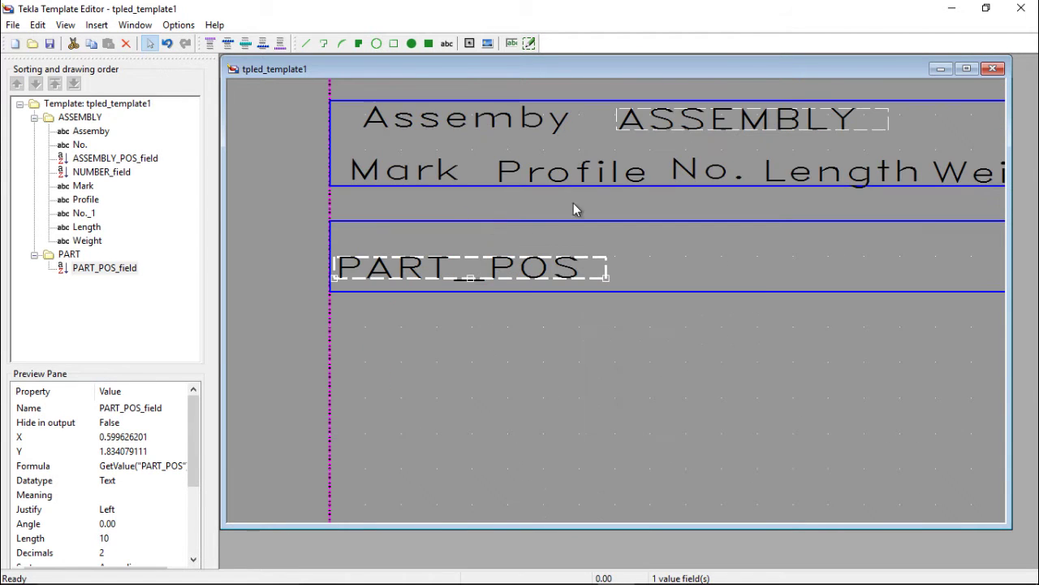
left_click(673, 256)
left_click(511, 44)
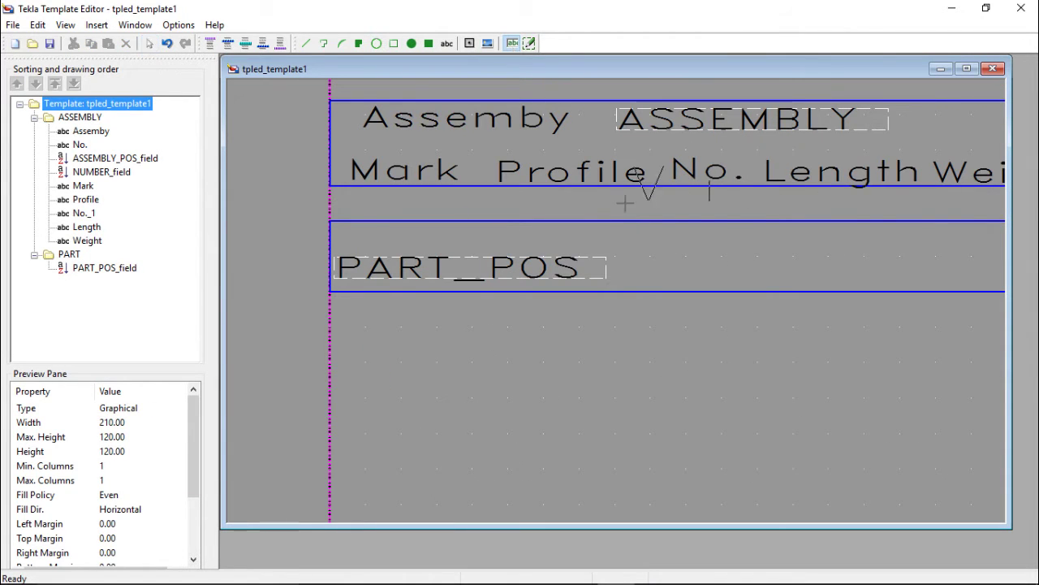
left_click(616, 282)
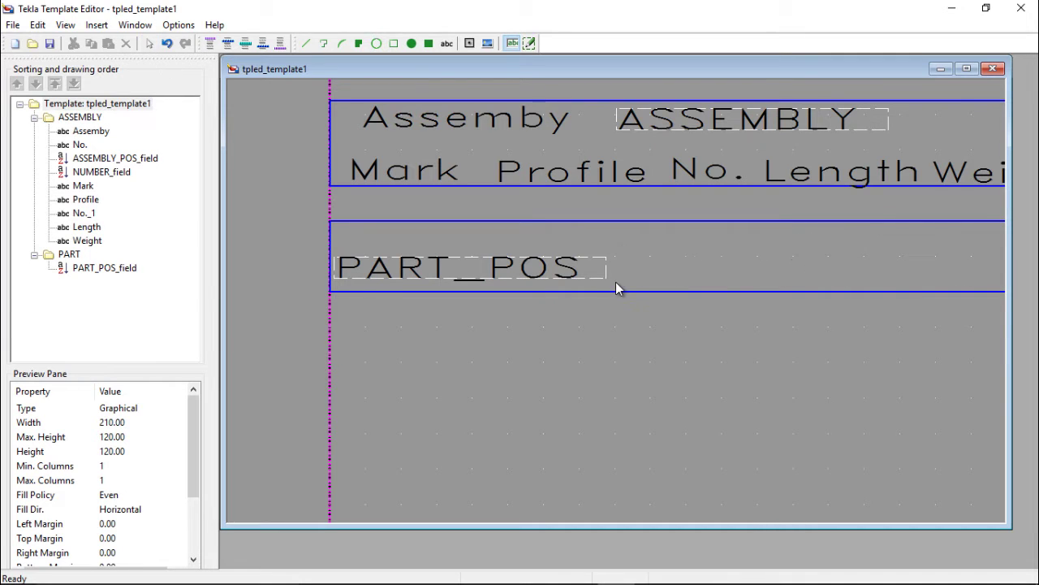
scroll(646, 301, "down", 15)
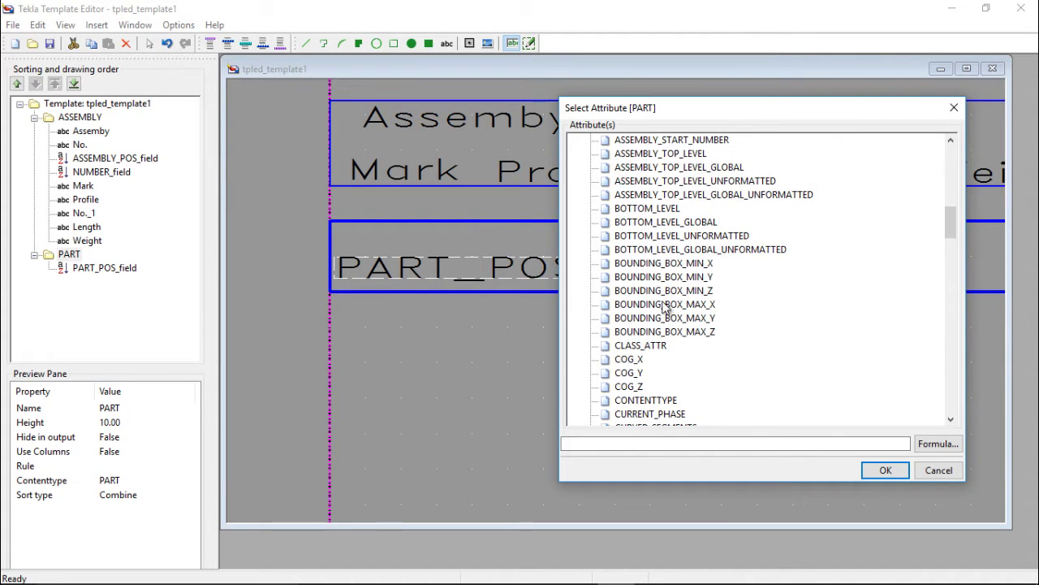
scroll(661, 302, "down", 15)
scroll(662, 302, "down", 4)
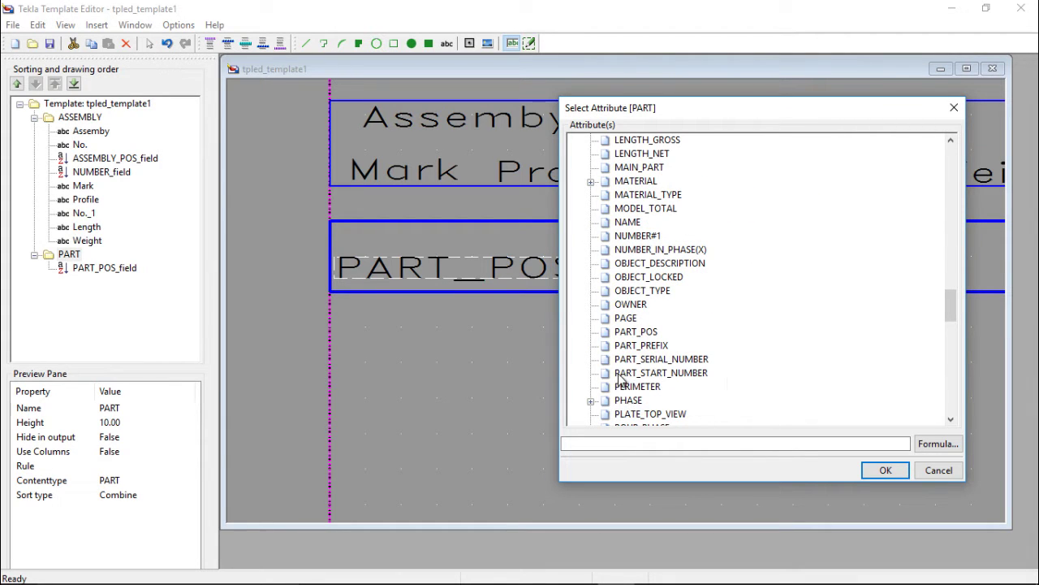
scroll(619, 379, "down", 2)
left_click(632, 387)
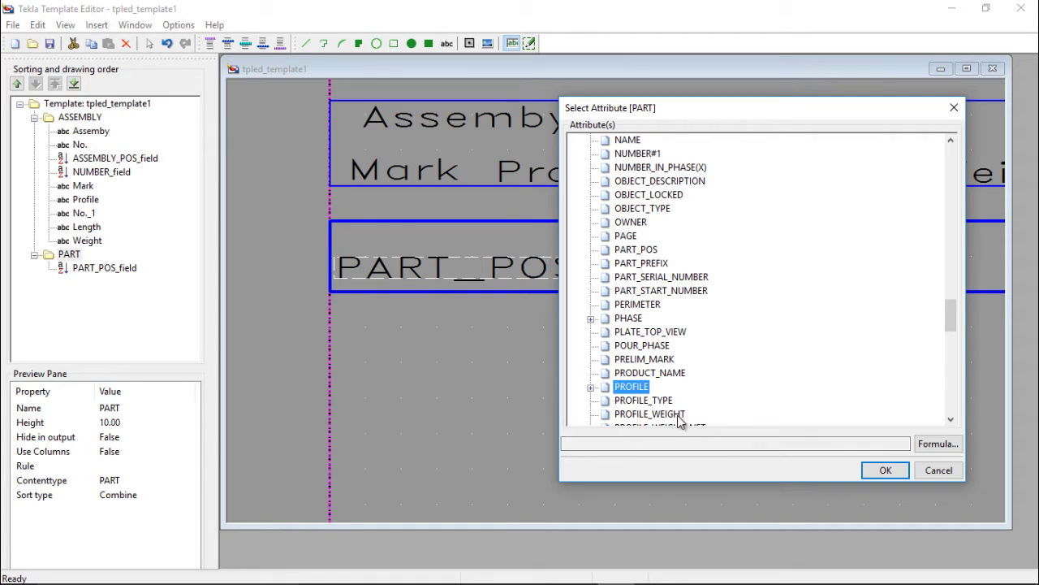
left_click(880, 471)
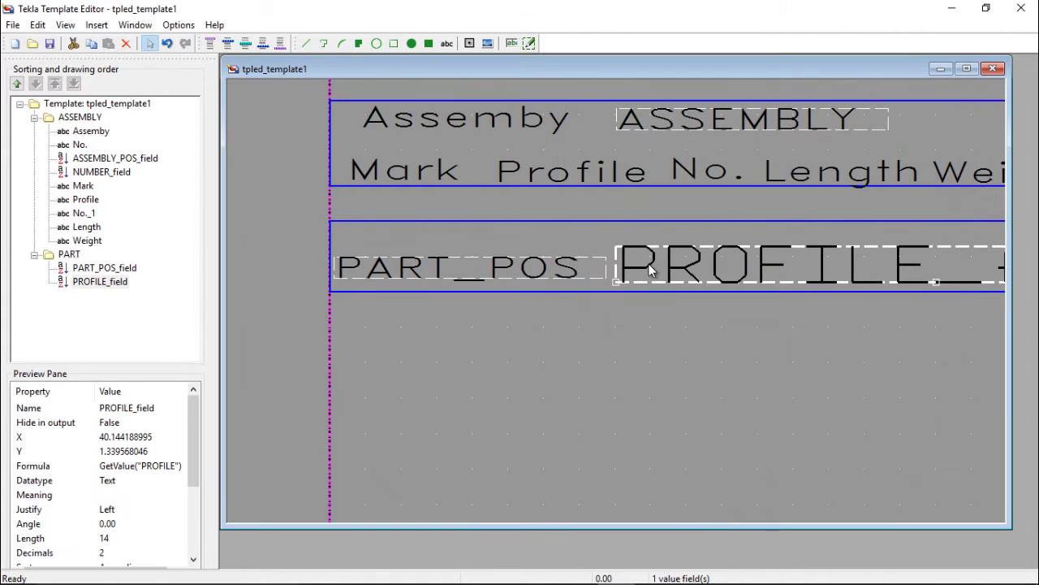
- Format the PROFILE value field in RomanD at 3 mm
double_click(650, 270)
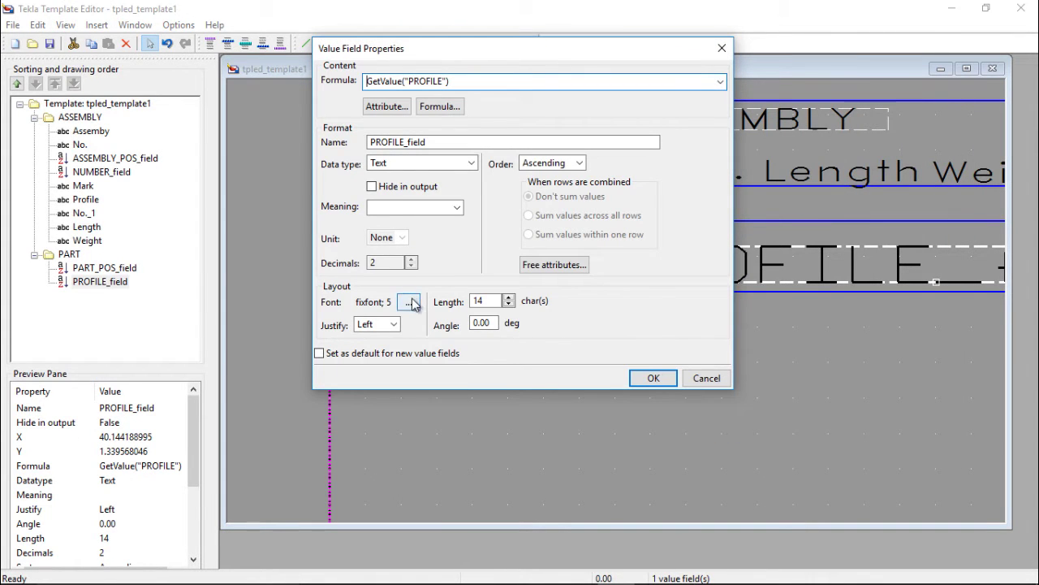
left_click(408, 302)
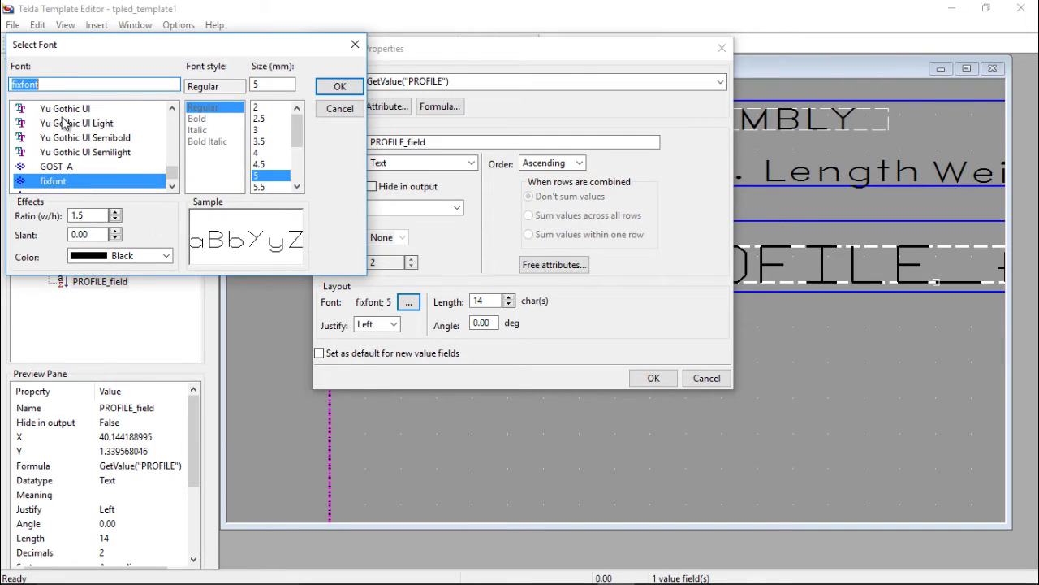
type("R")
left_click(58, 166)
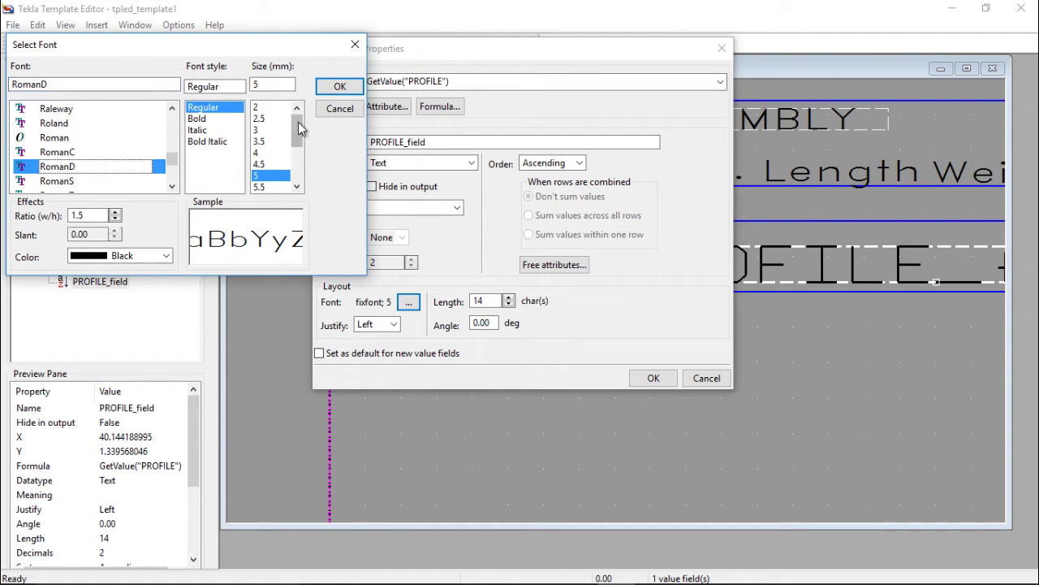
left_click(259, 129)
left_click(339, 86)
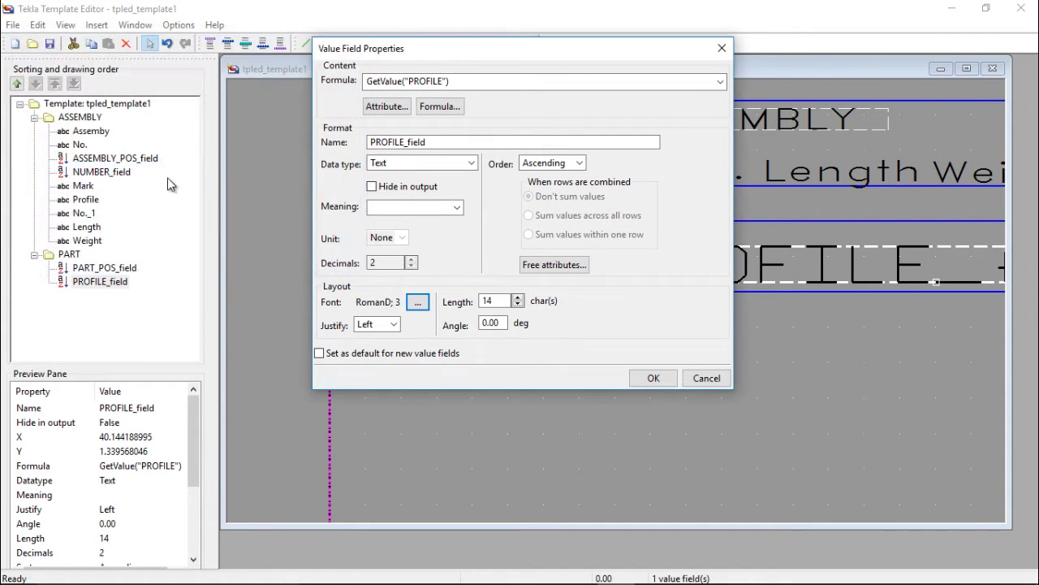
left_click(652, 380)
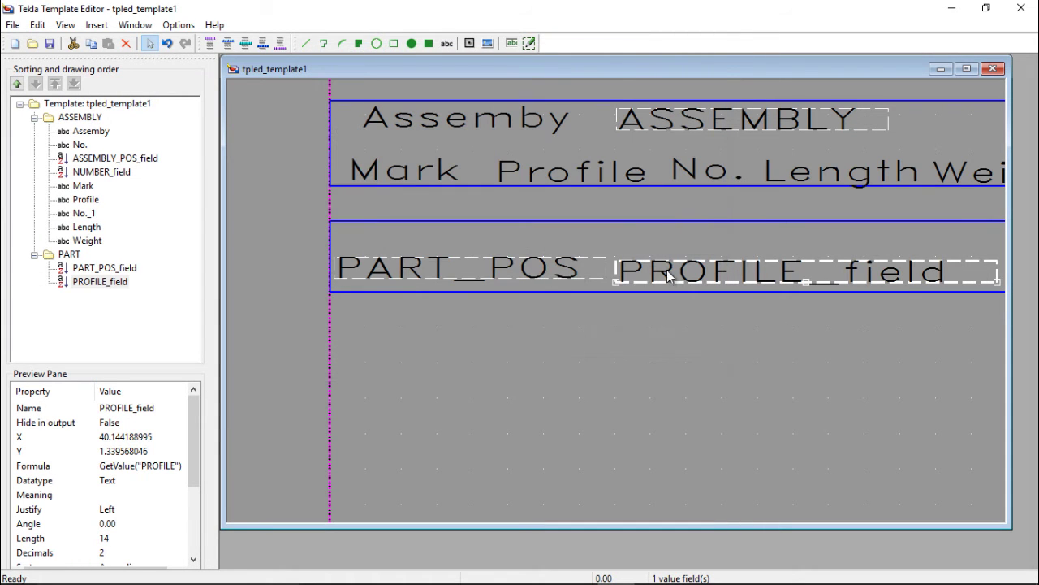
- Place a value field with the NUMBER#1 attribute just right of PROFILE in the PART row, at about X 93.3, Y 0.8
scroll(331, 277, "down", 3)
scroll(702, 282, "up", 3)
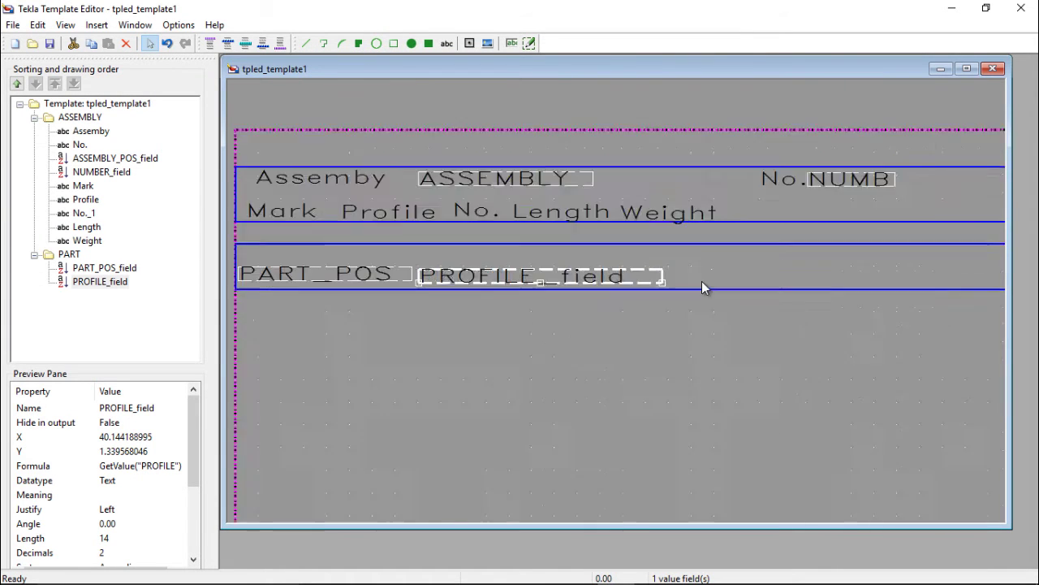
left_click(511, 44)
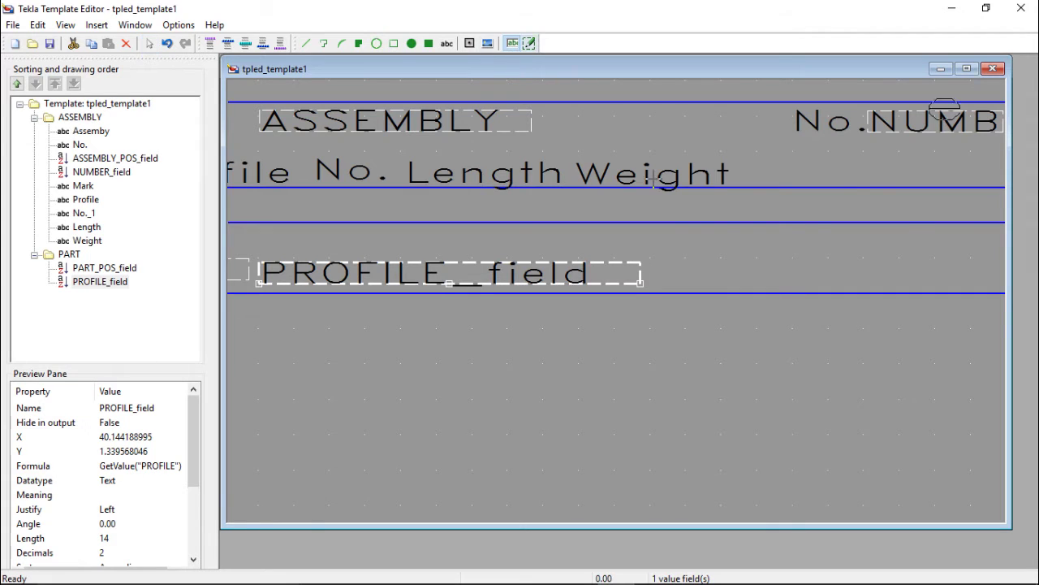
left_click(639, 285)
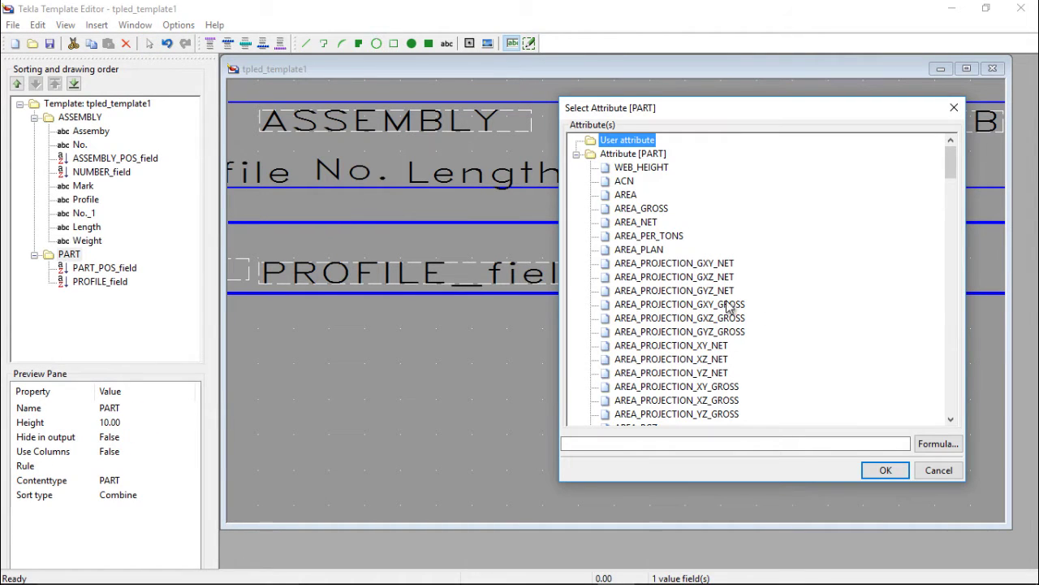
scroll(728, 306, "down", 7)
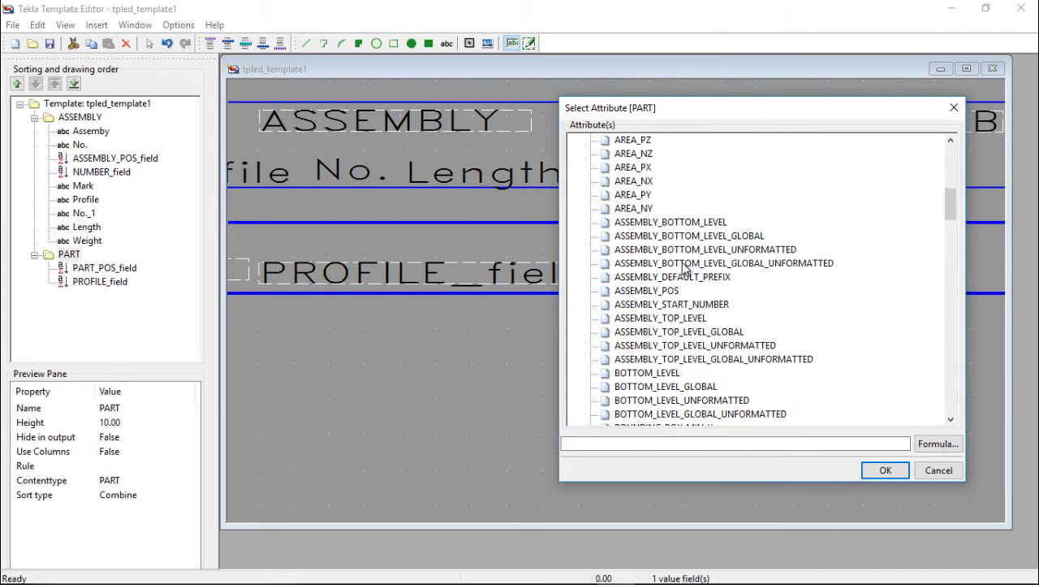
scroll(684, 276, "down", 8)
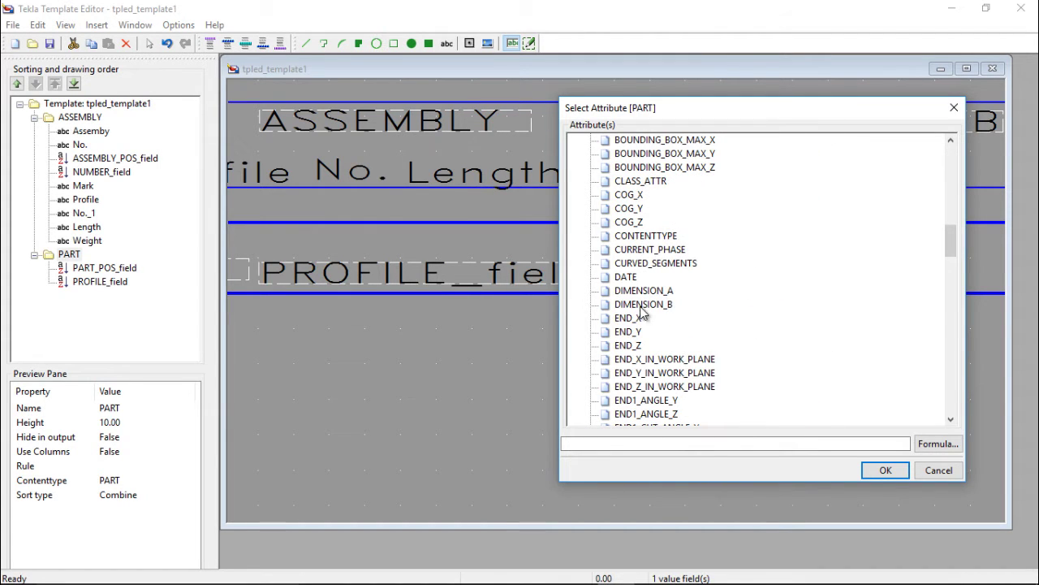
scroll(649, 303, "down", 12)
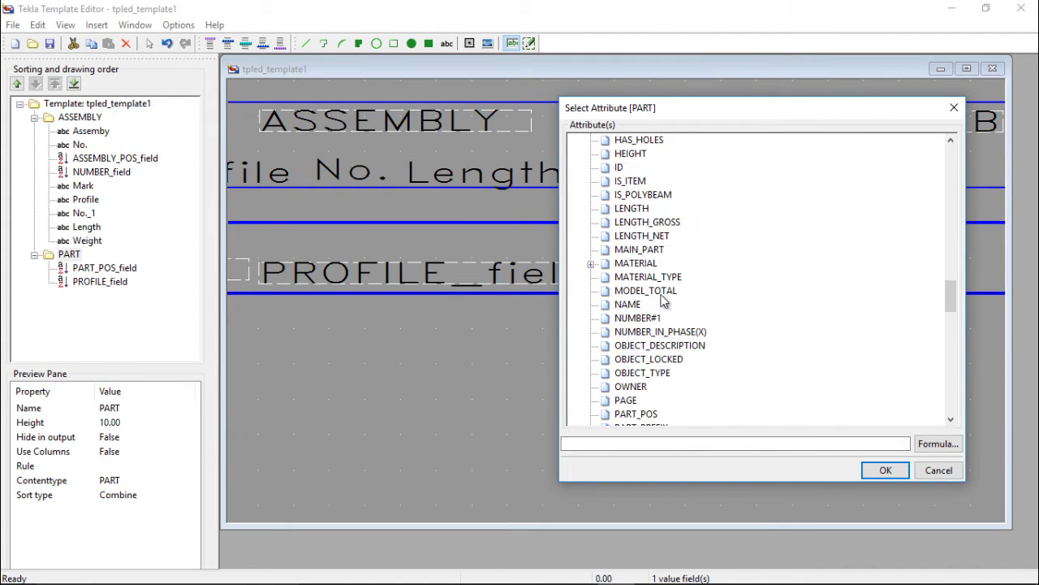
scroll(649, 296, "up", 2)
left_click(644, 399)
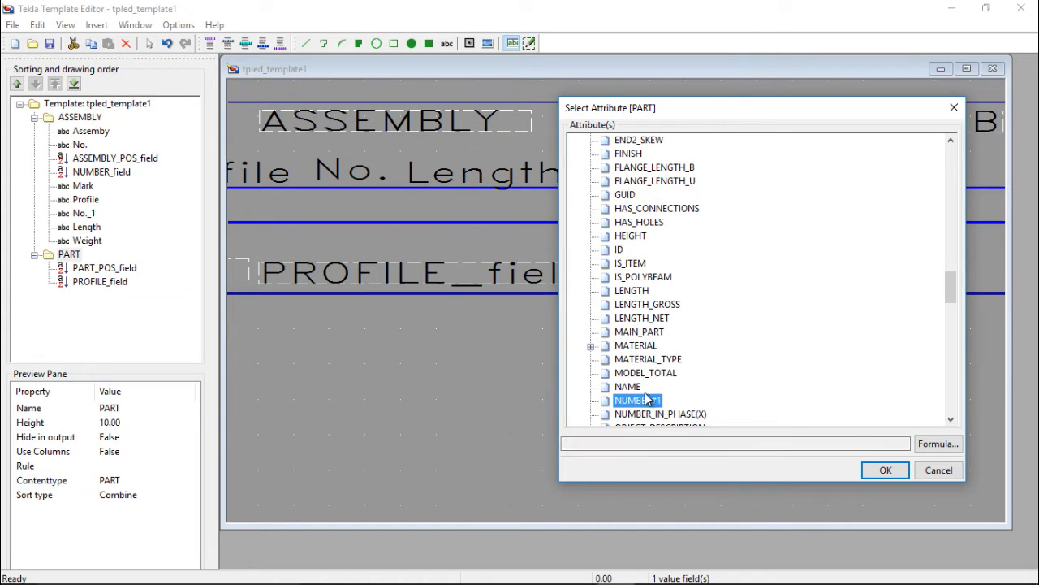
left_click(883, 470)
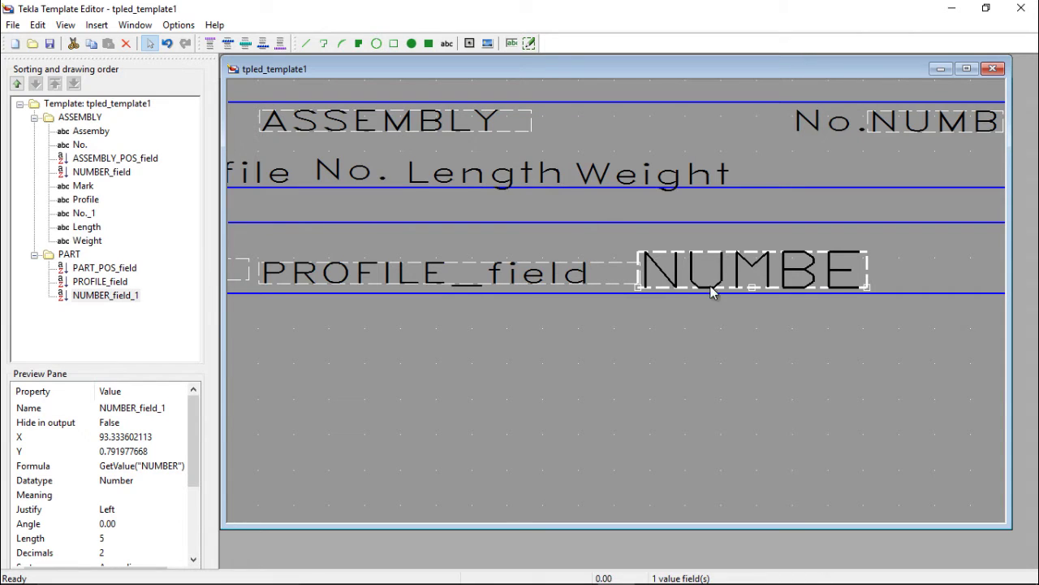
- Format the NUMBER value field in the PART row in RomanD at 3 mm
double_click(659, 269)
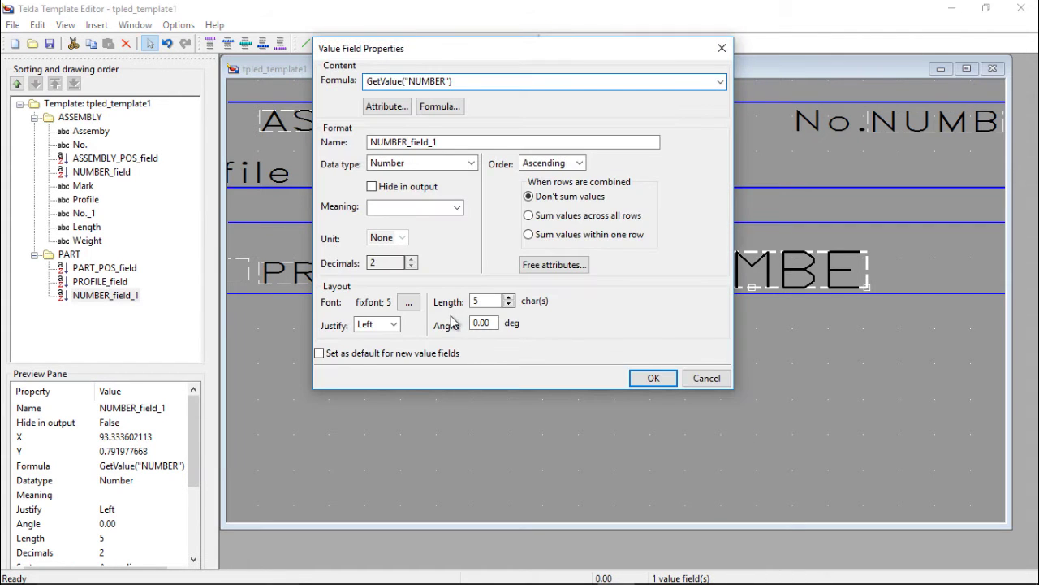
left_click(411, 304)
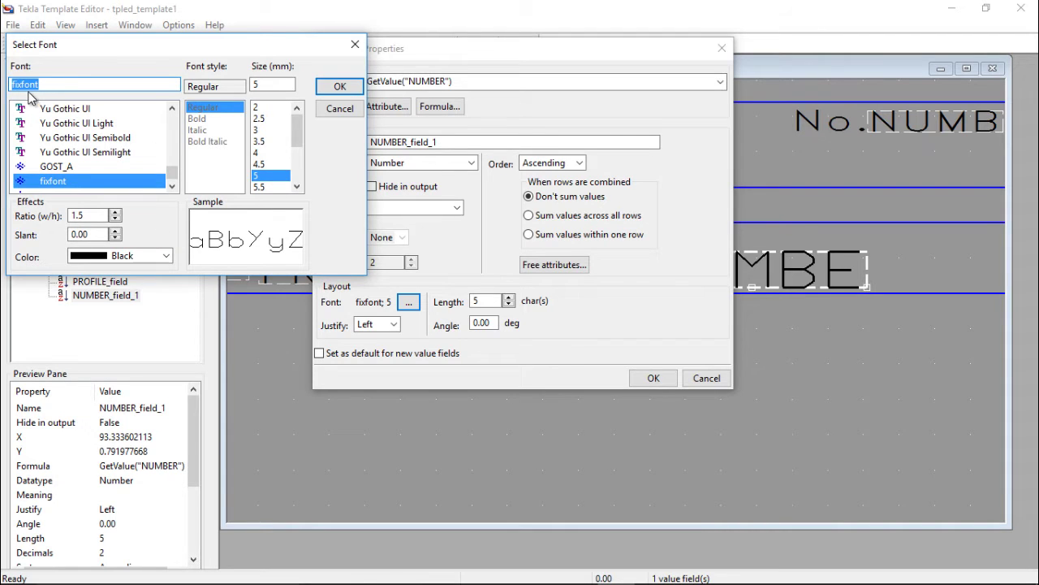
type("ro")
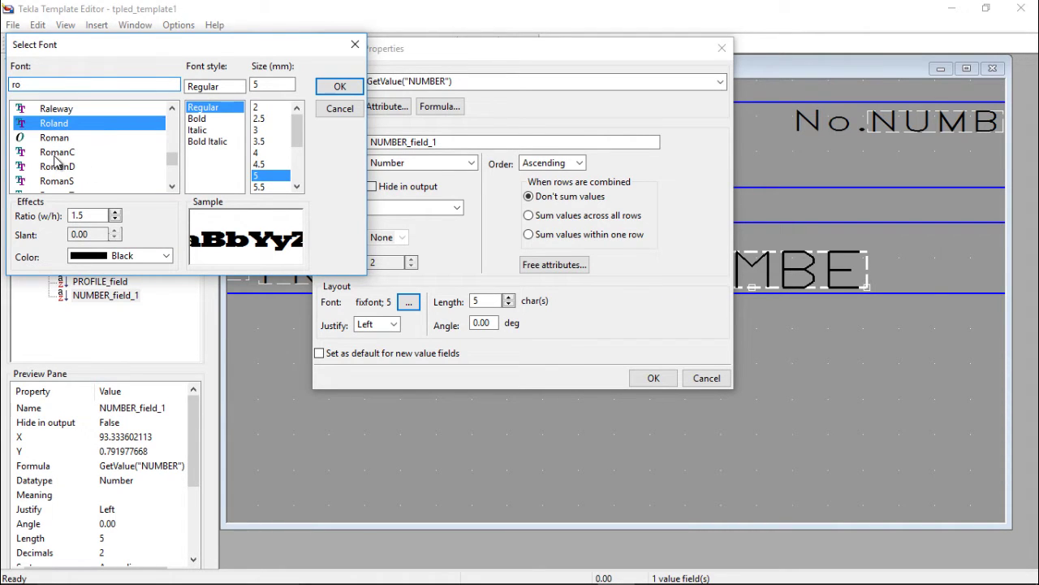
left_click(58, 166)
left_click(258, 118)
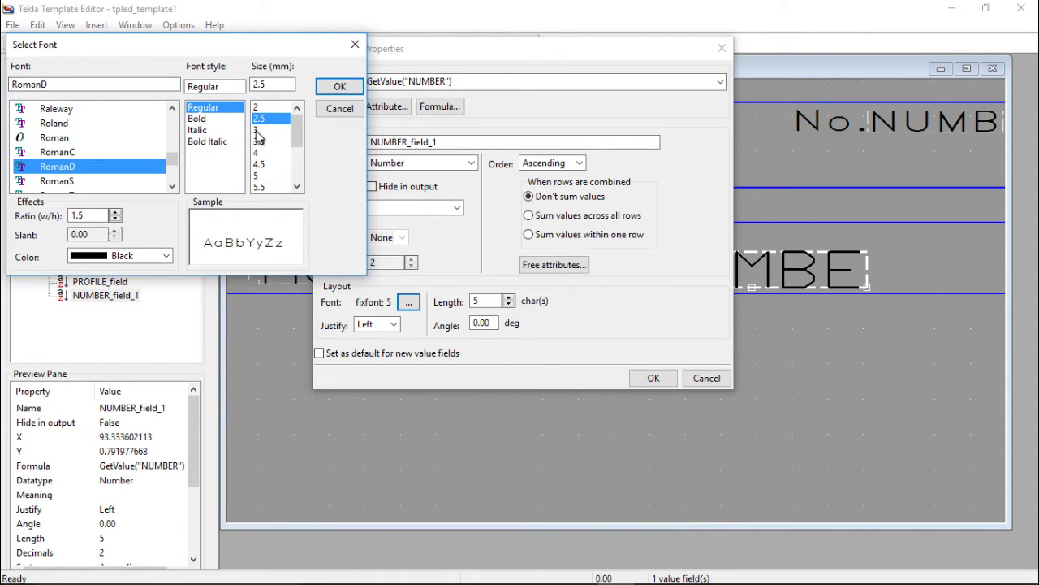
left_click(257, 129)
left_click(333, 88)
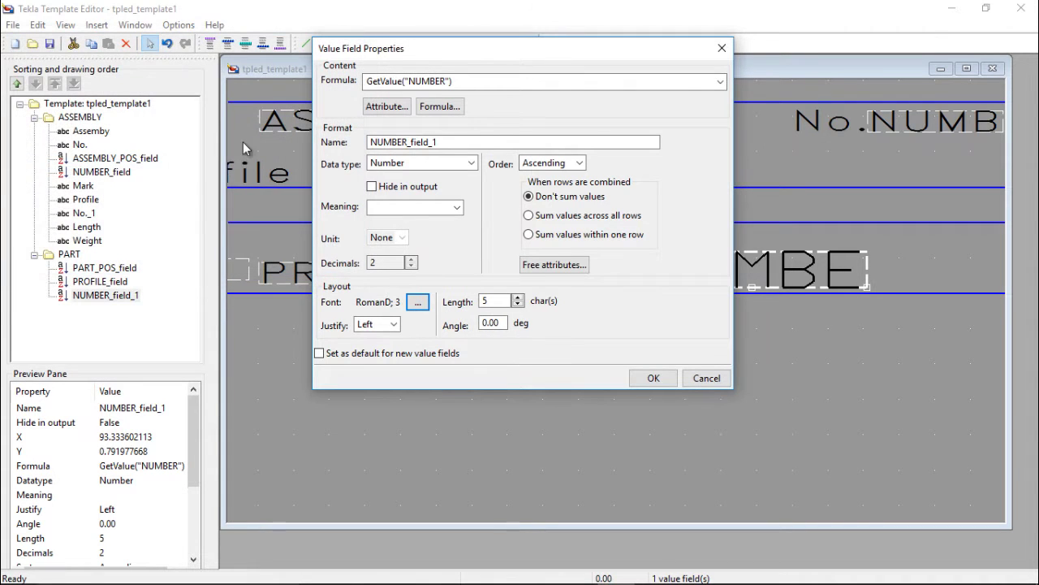
left_click(653, 378)
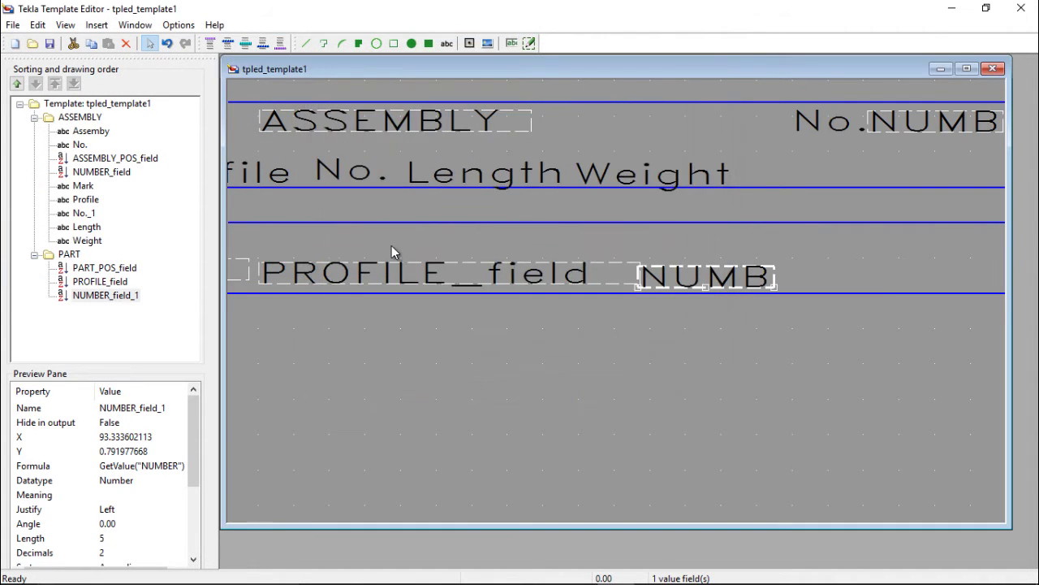
- Place a value field with the LENGTH attribute just right of NUMBER in the PART row, at about X 114.1, Y 0.5
scroll(656, 286, "down", 3)
scroll(578, 259, "up", 3)
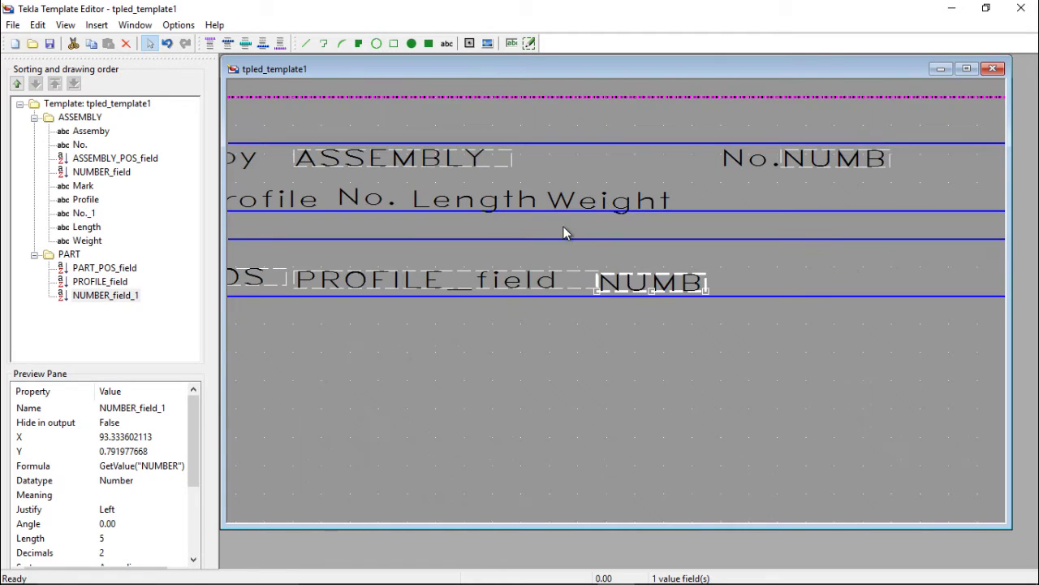
left_click(513, 45)
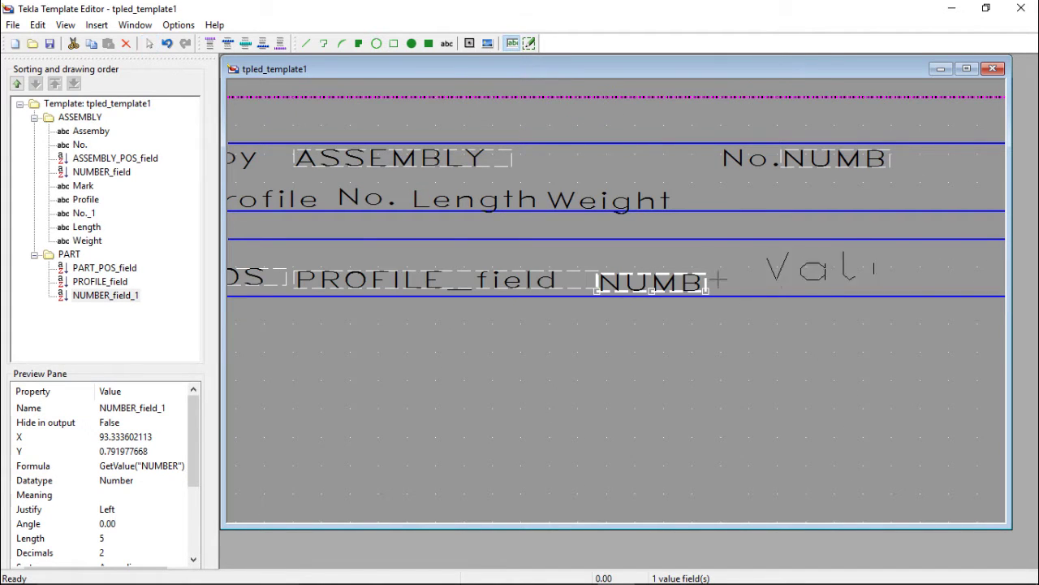
scroll(714, 278, "down", 2)
scroll(580, 283, "up", 3)
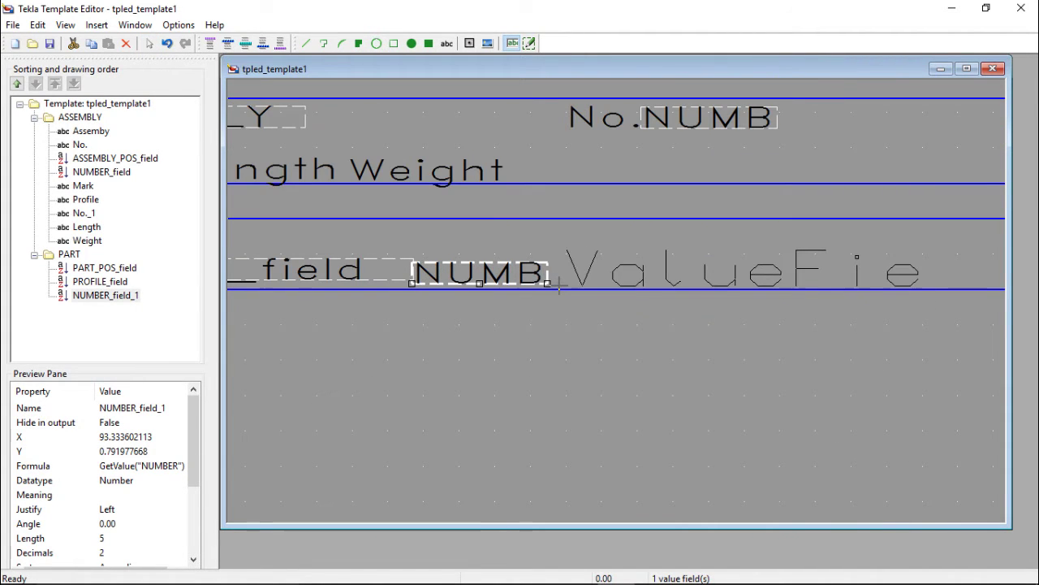
left_click(569, 280)
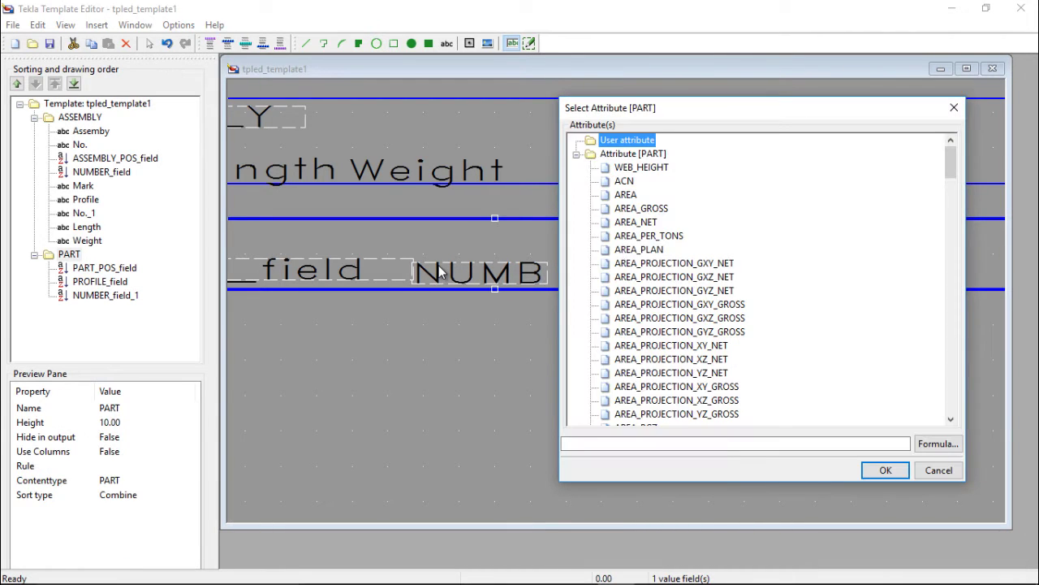
scroll(673, 329, "down", 20)
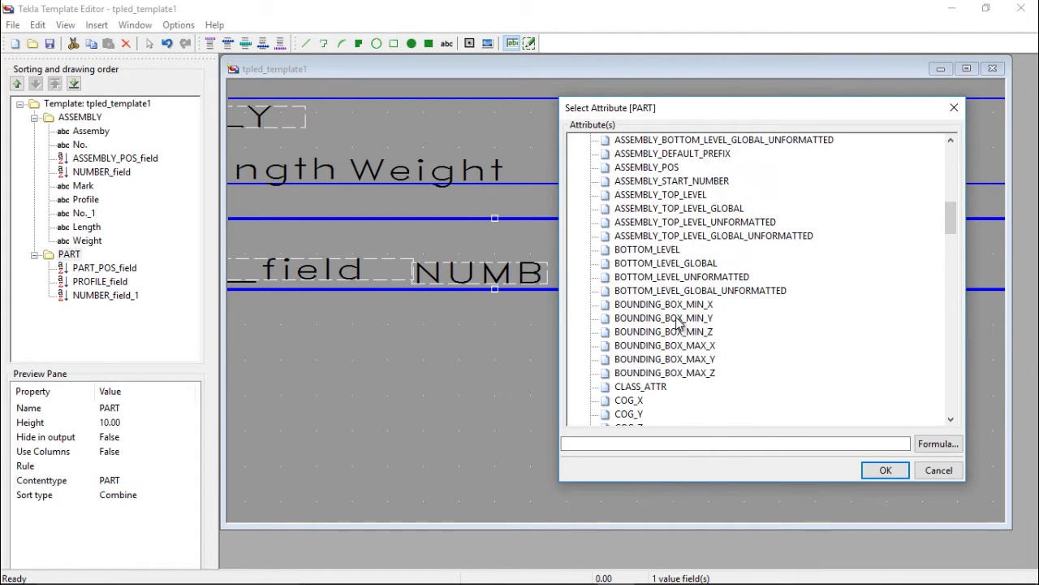
scroll(679, 322, "down", 6)
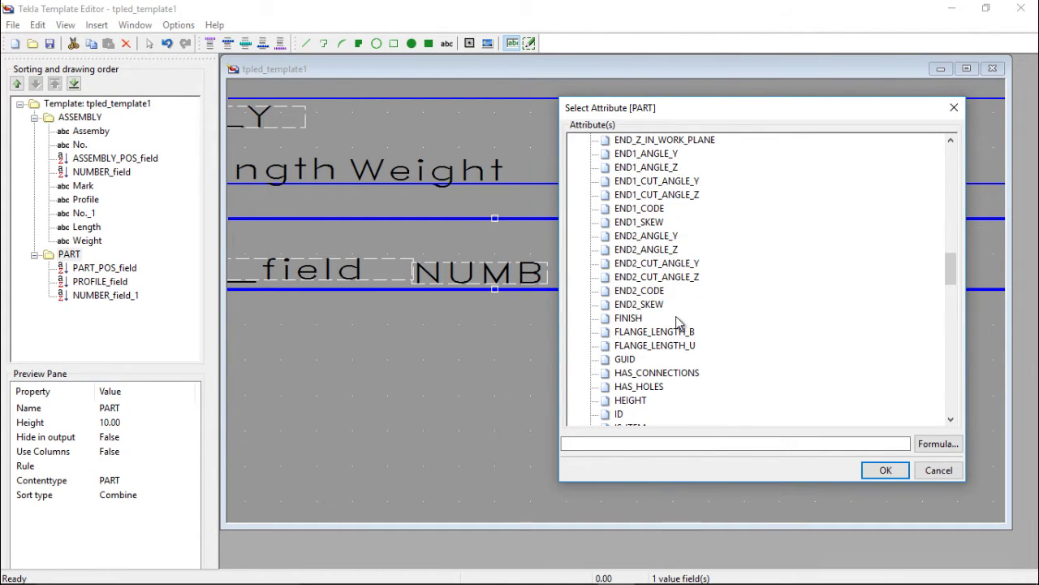
scroll(645, 315, "down", 3)
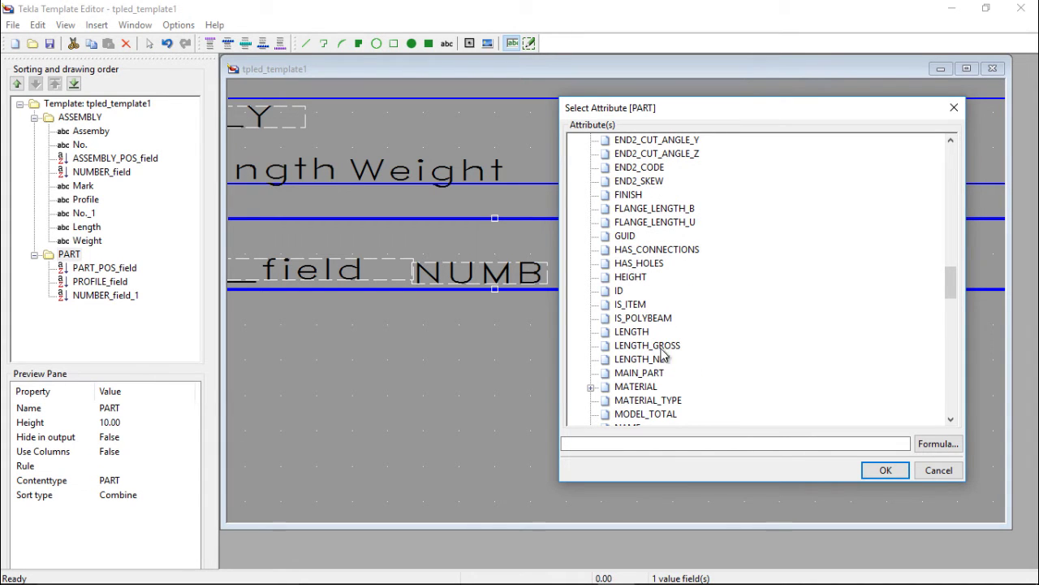
left_click(636, 335)
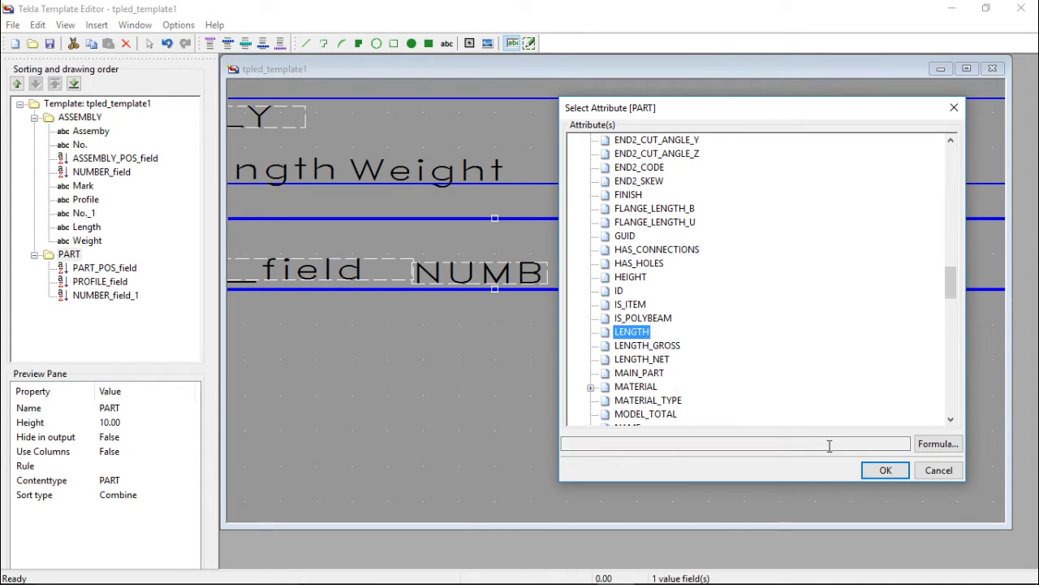
left_click(883, 470)
- Format the LENGTH value field in RomanD at 3 mm
double_click(616, 280)
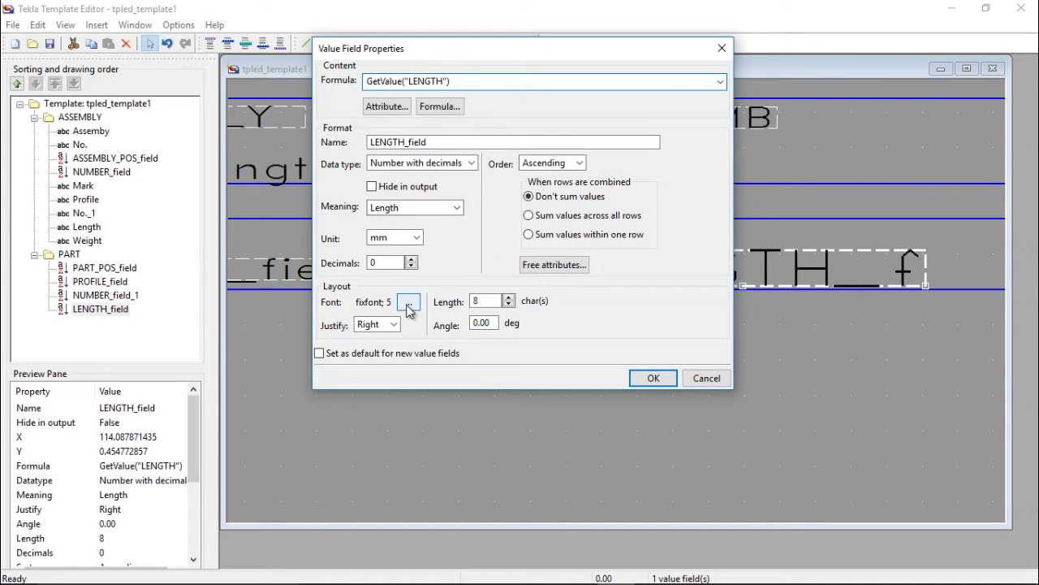
left_click(409, 302)
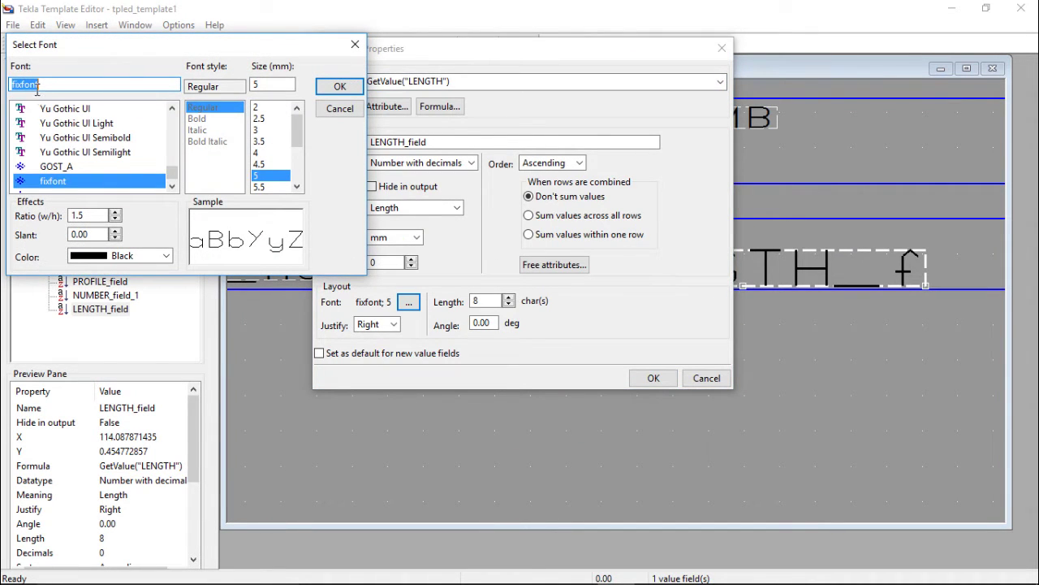
type("ro")
left_click(73, 167)
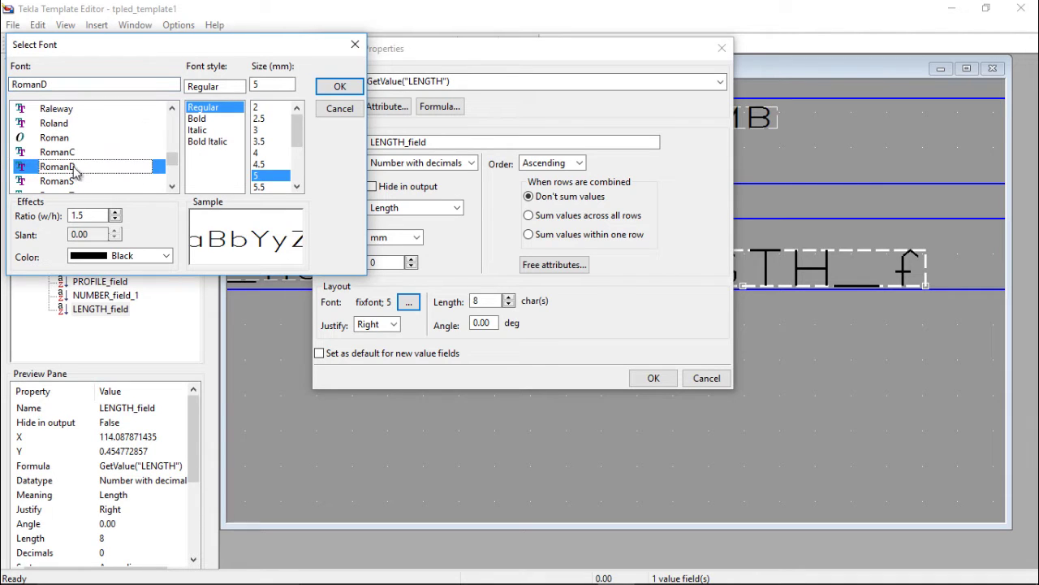
left_click(258, 132)
left_click(337, 87)
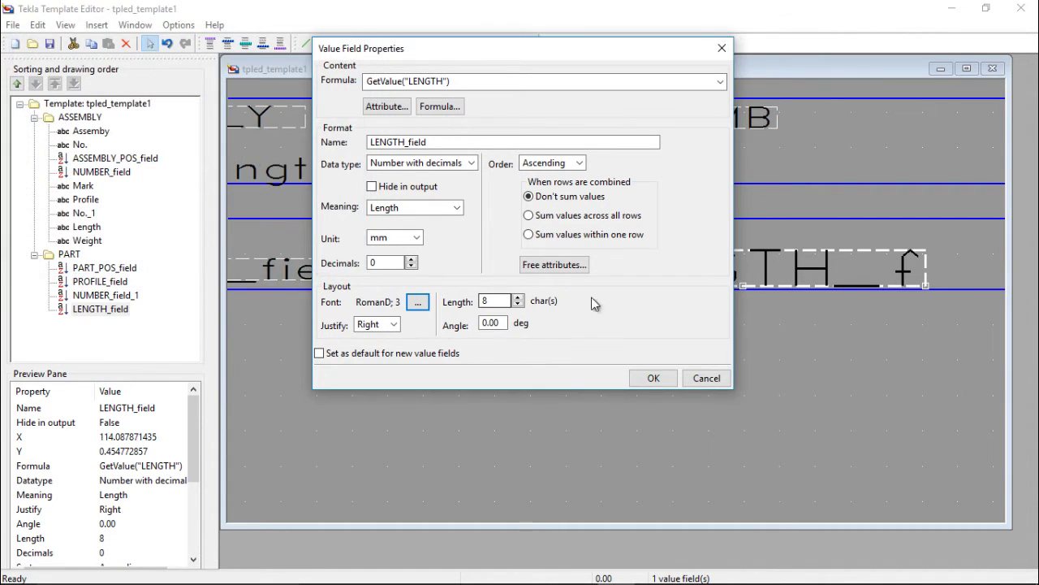
left_click(652, 377)
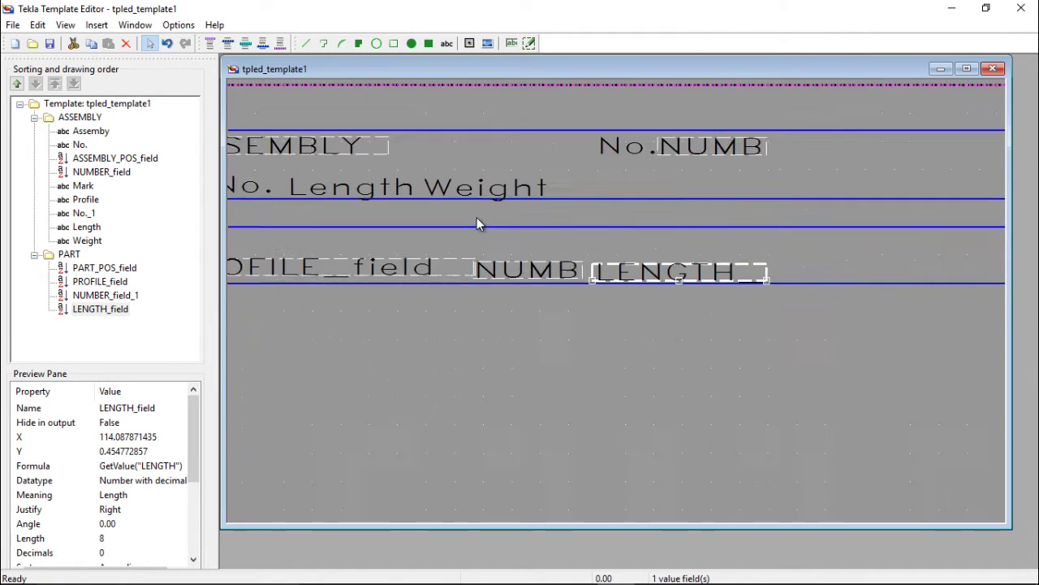
- Place a value field with the WEIGHT attribute just right of LENGTH in the PART row, at about X 145.4, Y 0.5
scroll(750, 293, "up", 3)
scroll(358, 213, "down", 4)
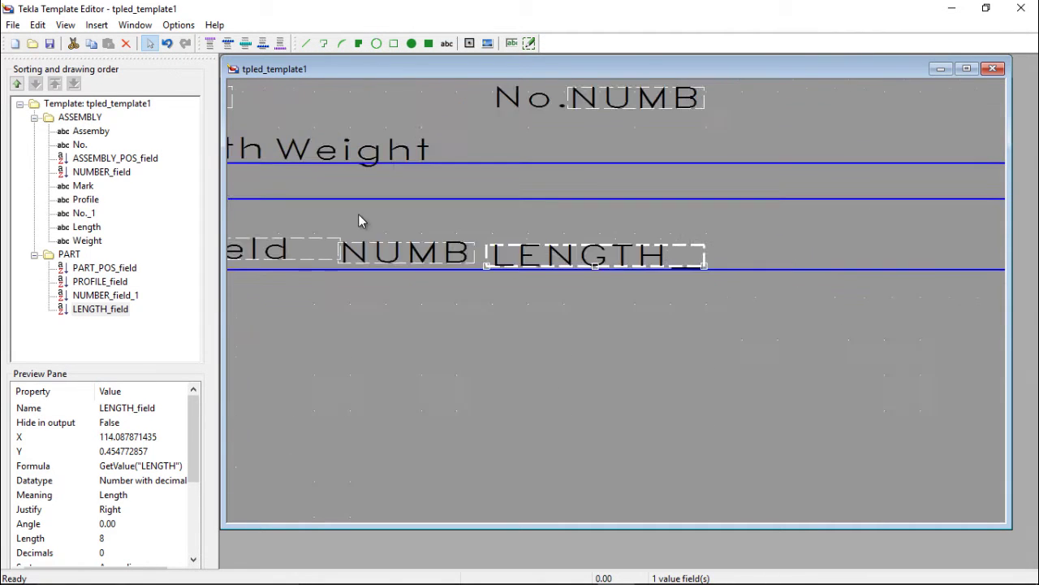
left_click(512, 43)
scroll(573, 244, "up", 2)
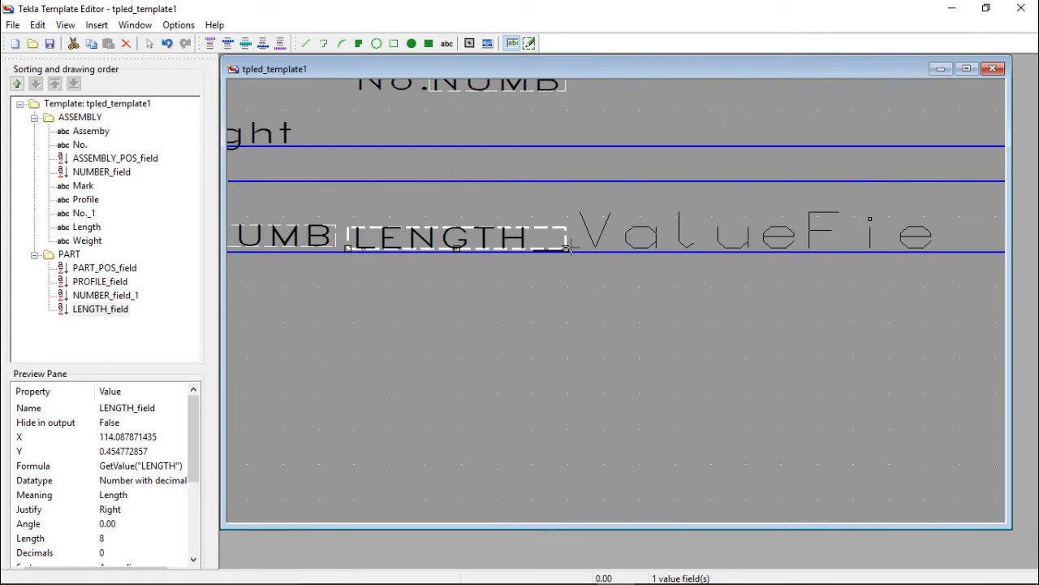
left_click(571, 249)
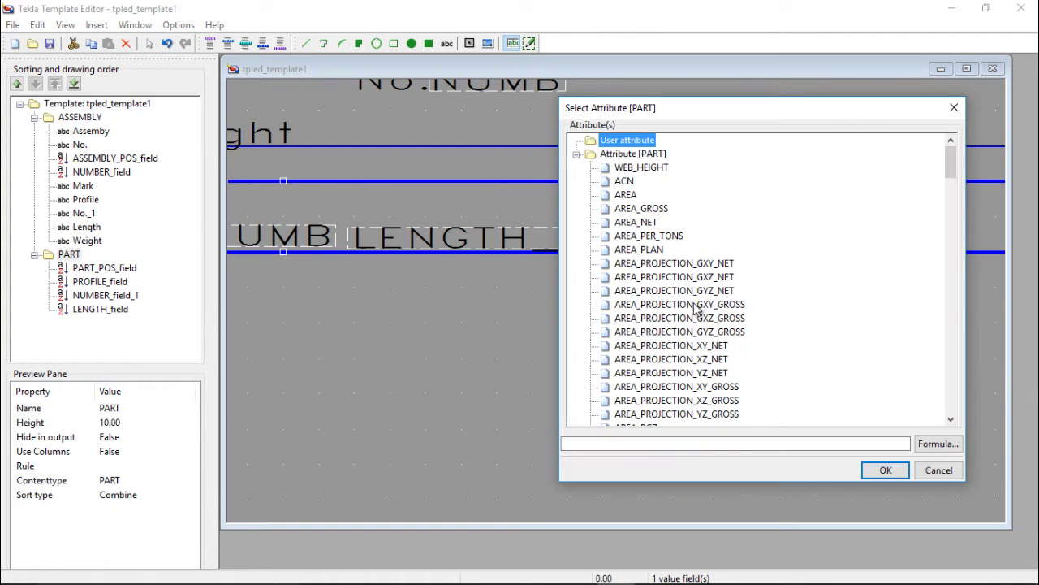
scroll(694, 309, "down", 13)
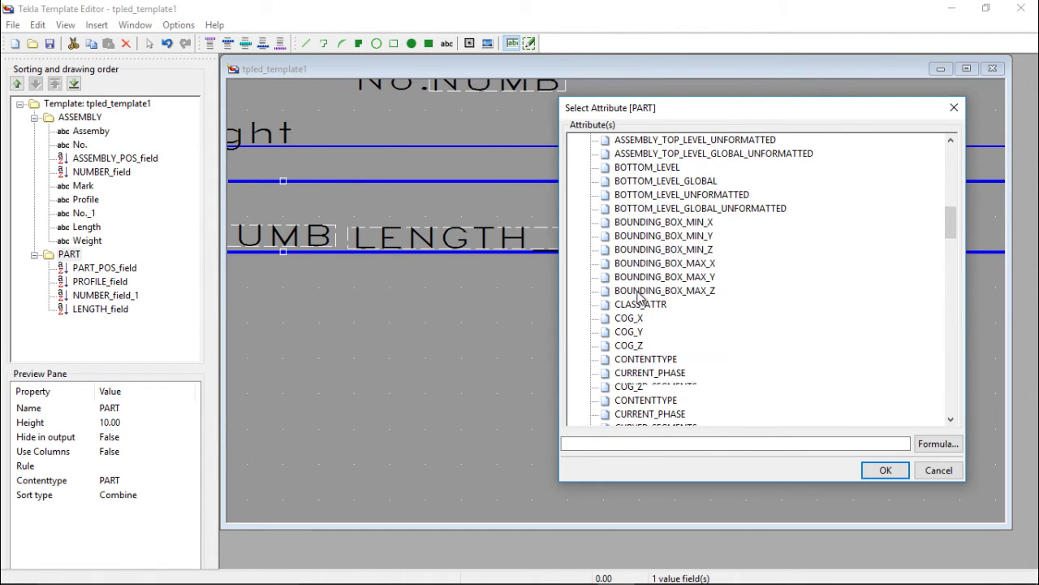
scroll(639, 299, "down", 9)
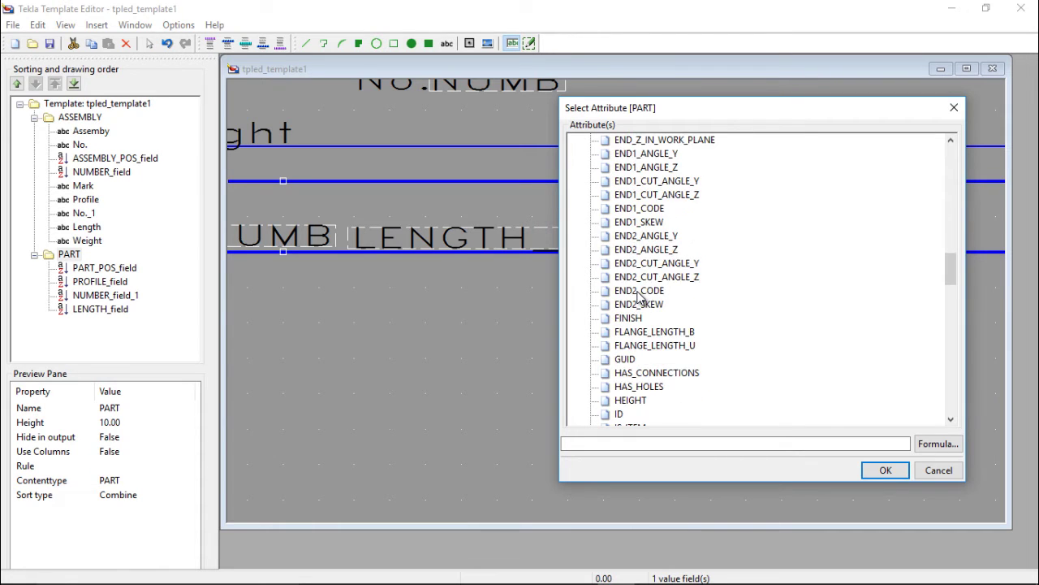
scroll(639, 299, "down", 5)
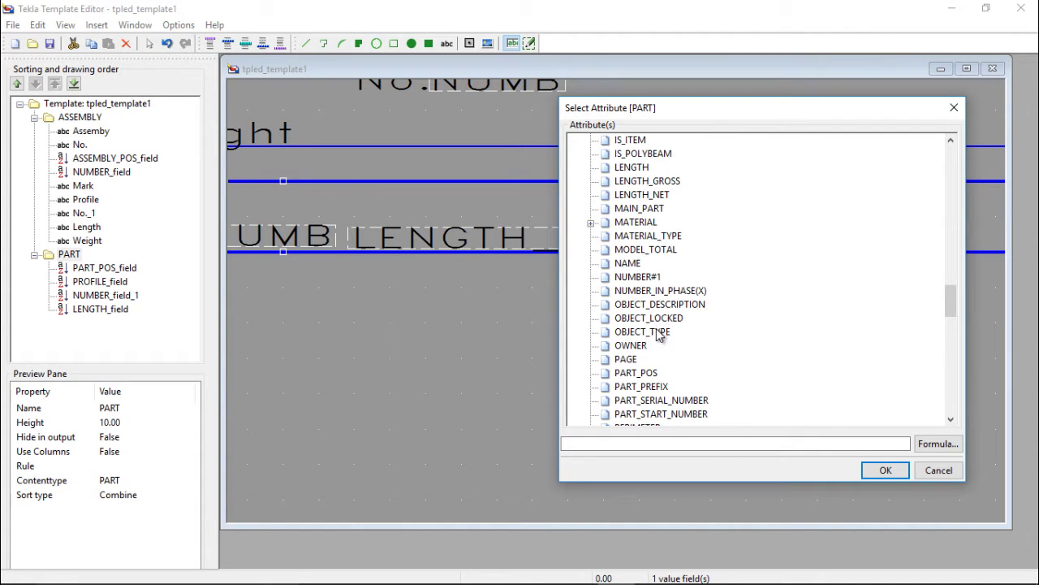
scroll(654, 320, "down", 9)
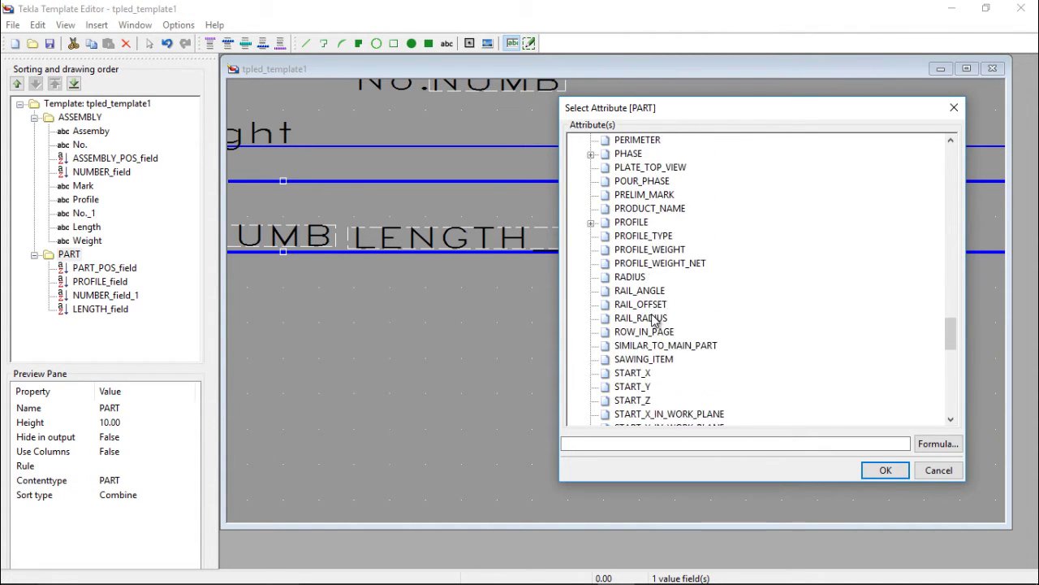
scroll(653, 319, "down", 5)
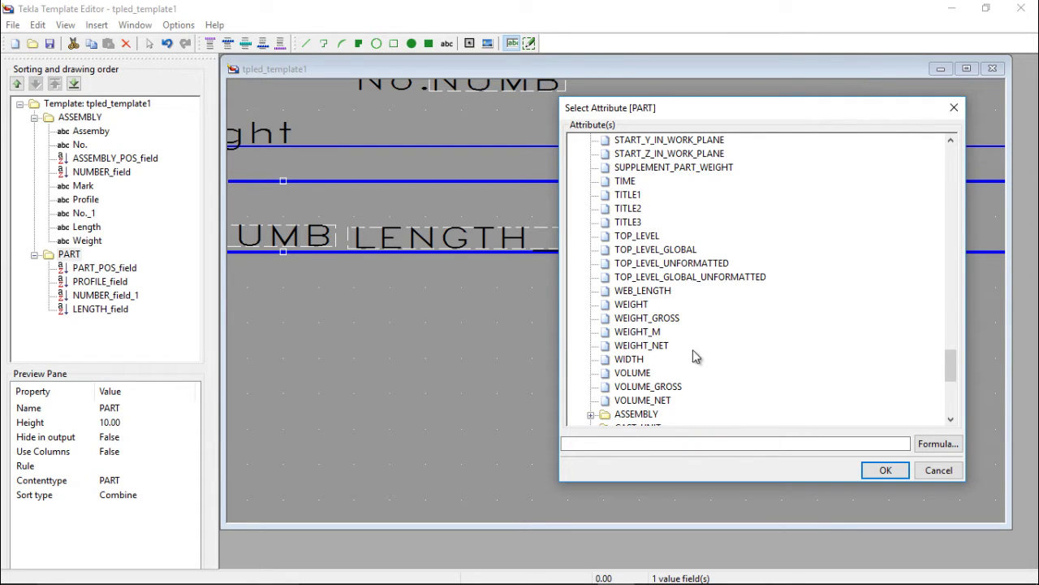
left_click(633, 305)
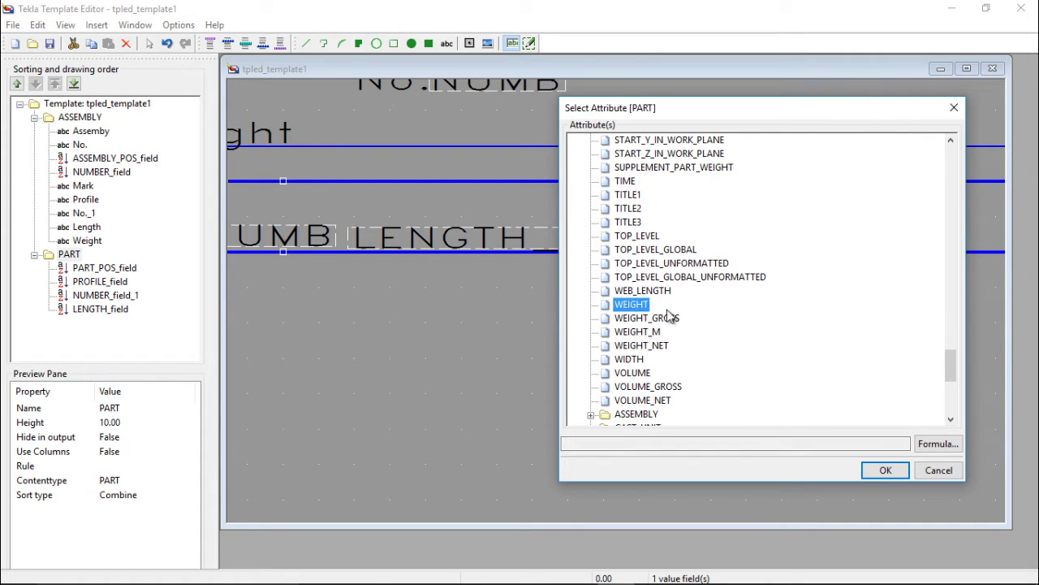
left_click(885, 470)
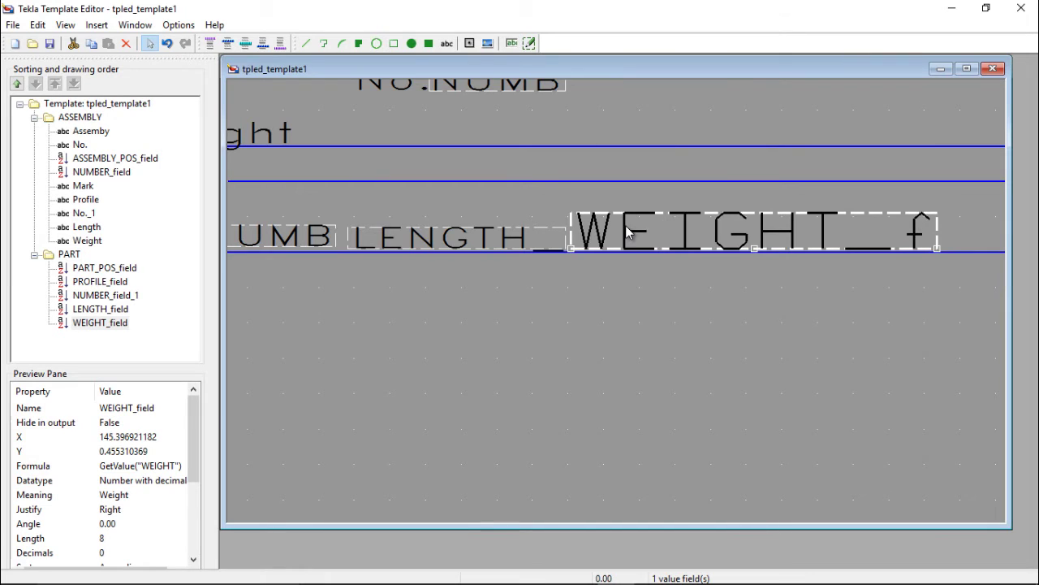
- Format the WEIGHT value field in RomanD at 3 mm
double_click(622, 235)
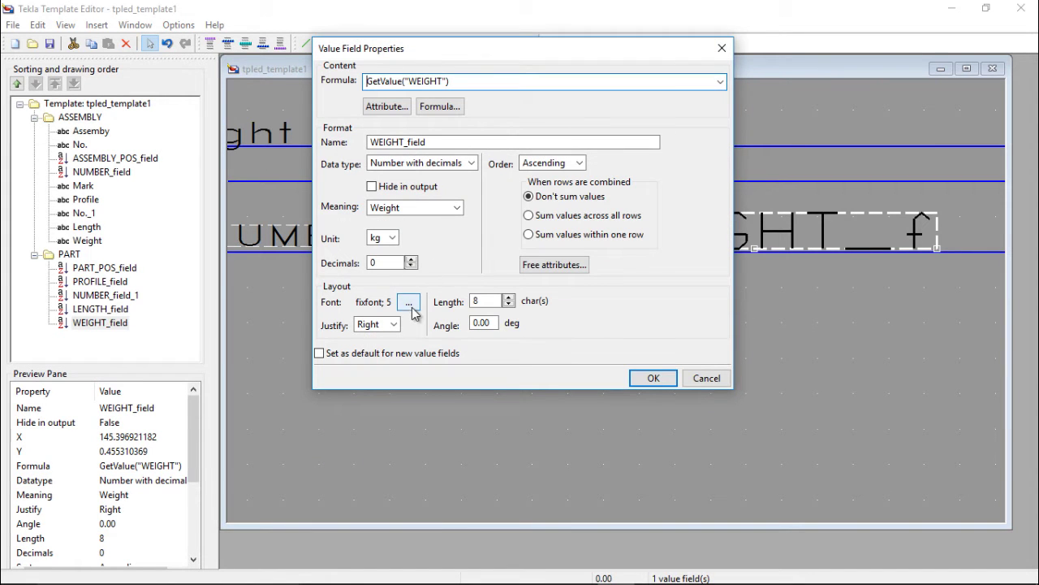
left_click(409, 302)
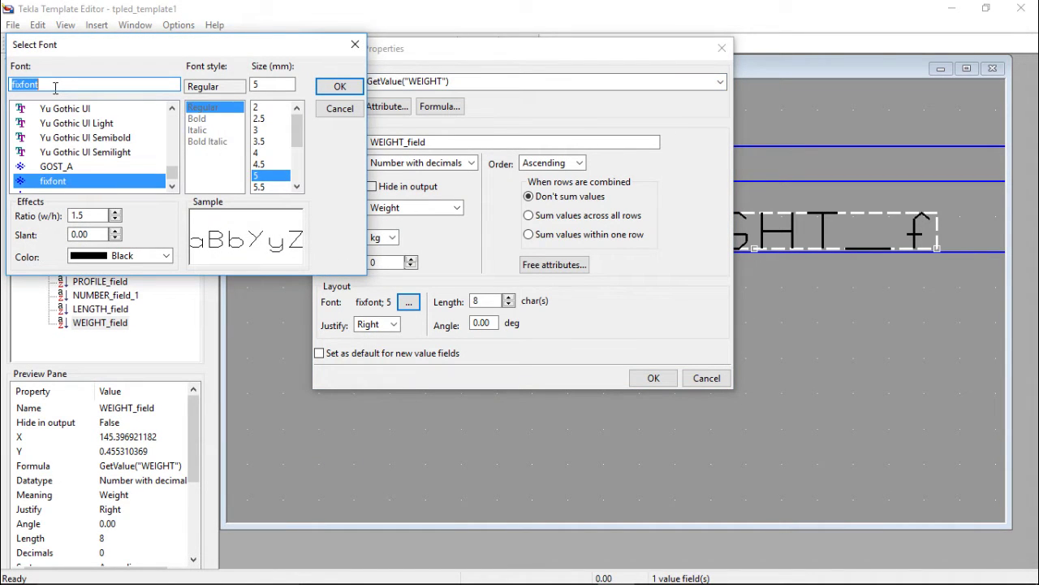
type("R")
left_click(58, 166)
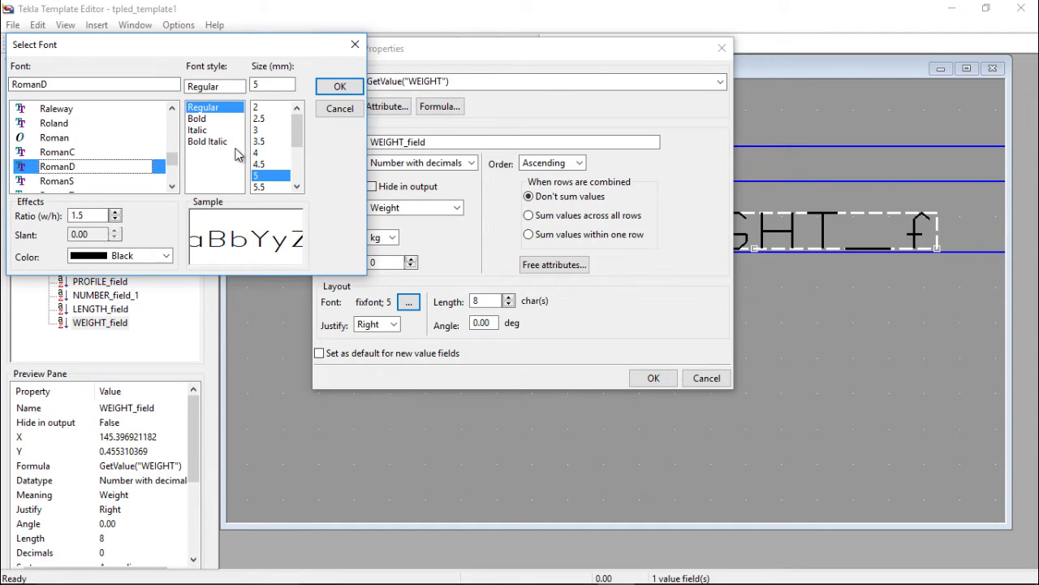
left_click(257, 130)
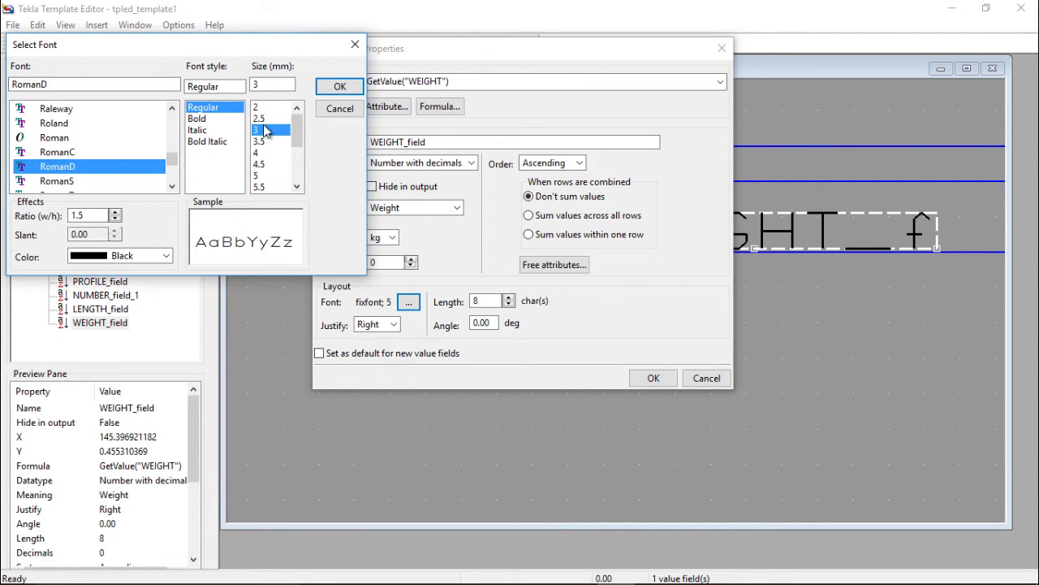
left_click(335, 89)
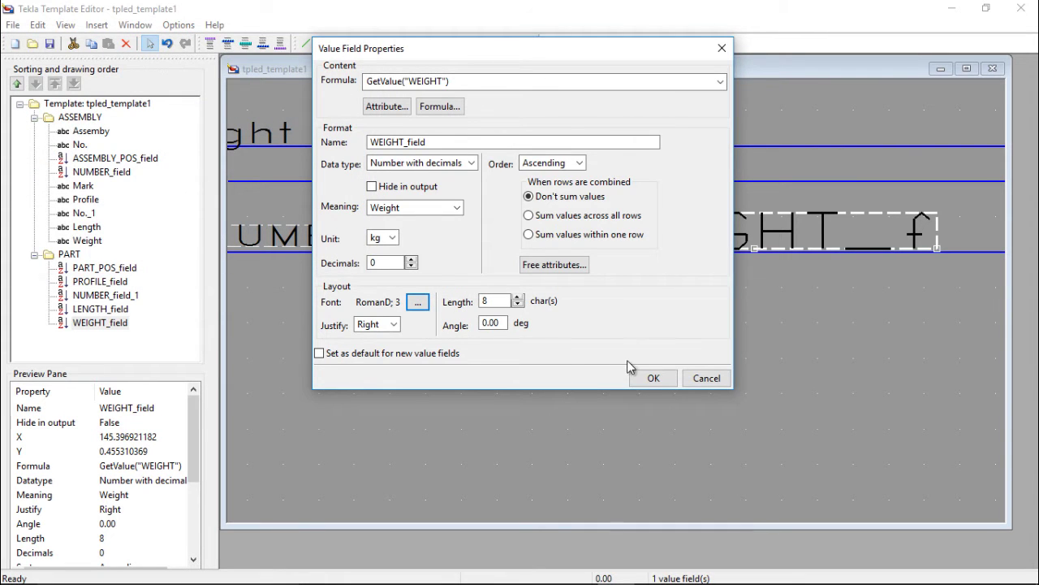
left_click(654, 377)
scroll(817, 260, "down", 5)
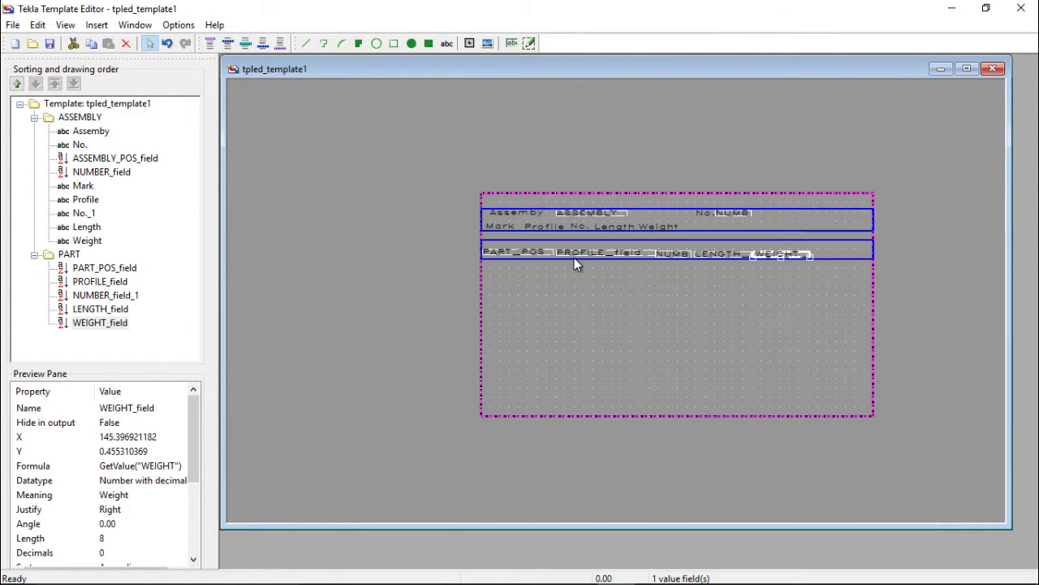
- Try to draw a vertical divider line between the PART_POS and PROFILE fields in the PART row, and undo it
scroll(575, 257, "up", 3)
scroll(656, 240, "up", 2)
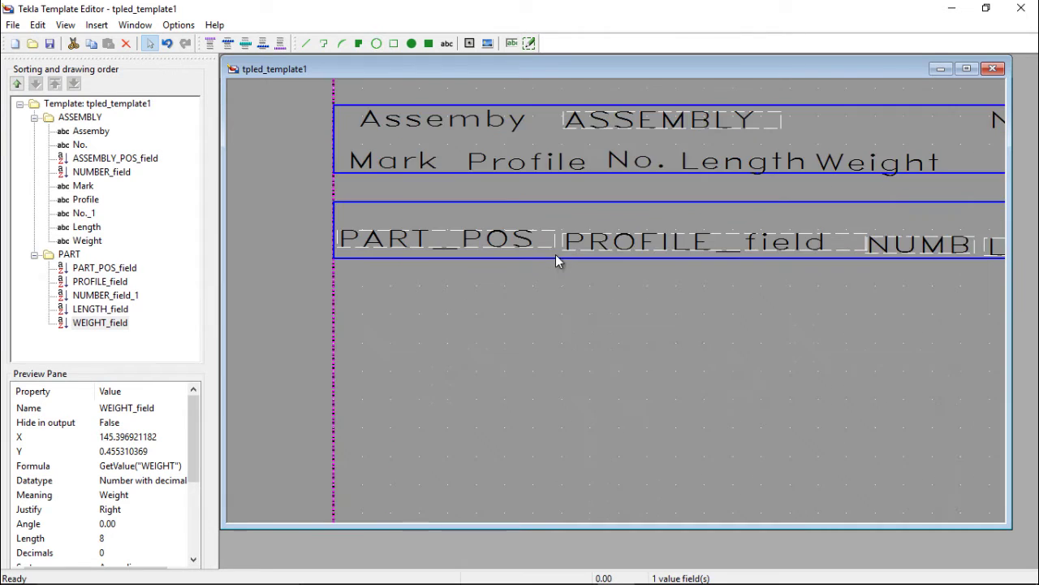
scroll(434, 241, "down", 1)
scroll(500, 240, "up", 3)
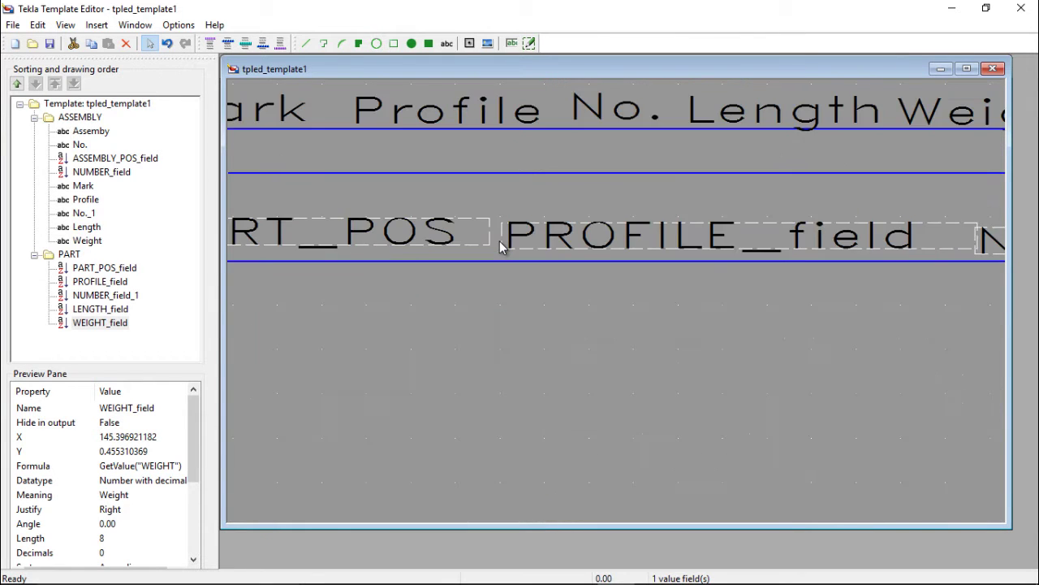
left_click(307, 43)
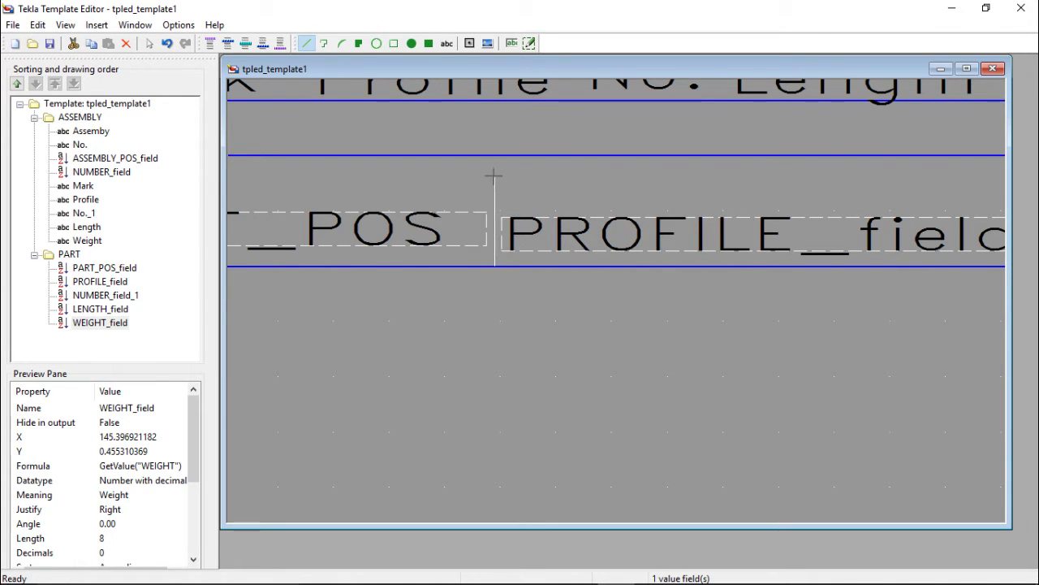
scroll(494, 176, "up", 2)
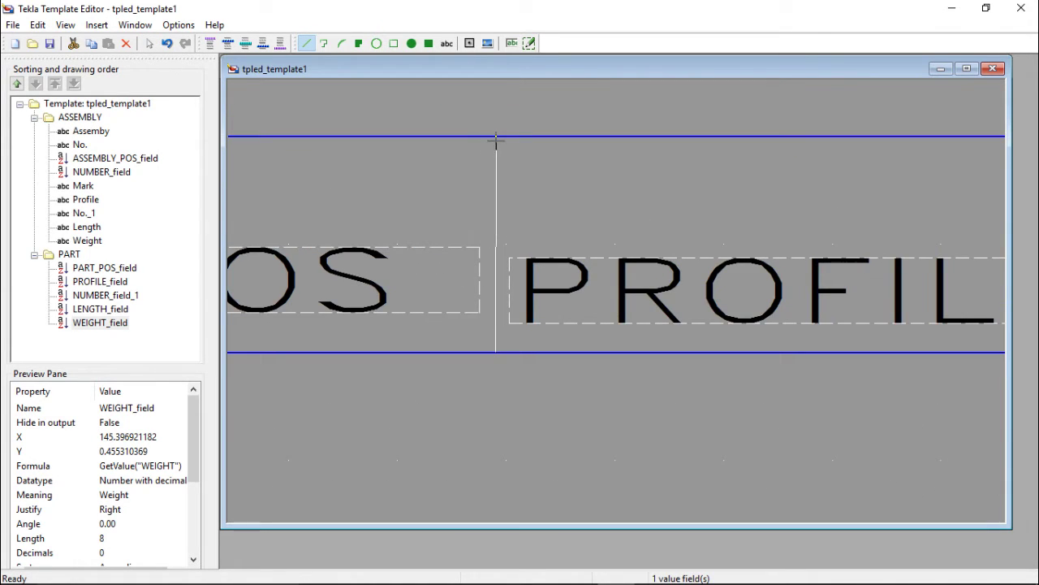
left_click(496, 136)
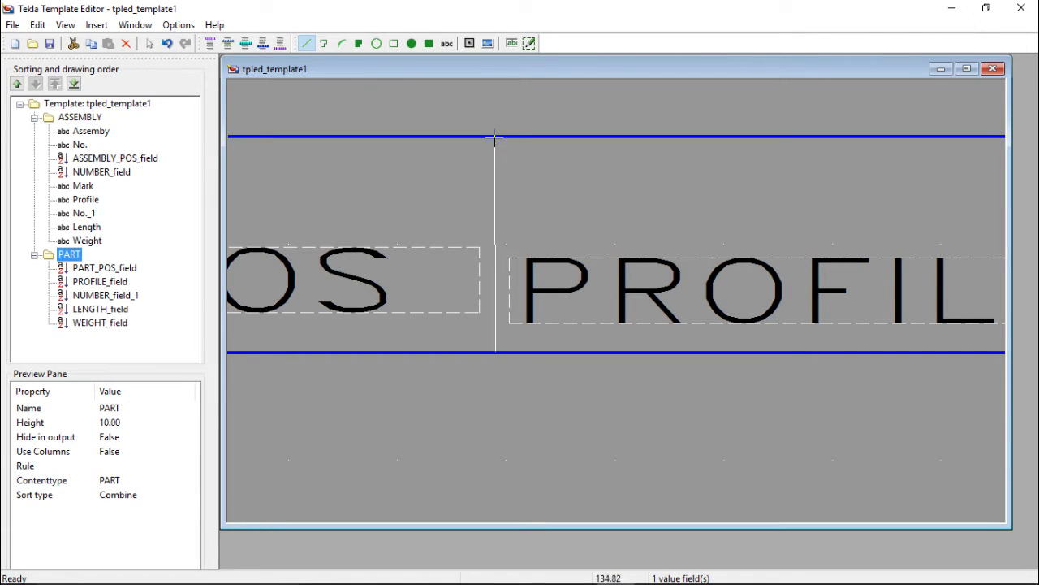
scroll(494, 137, "up", 2)
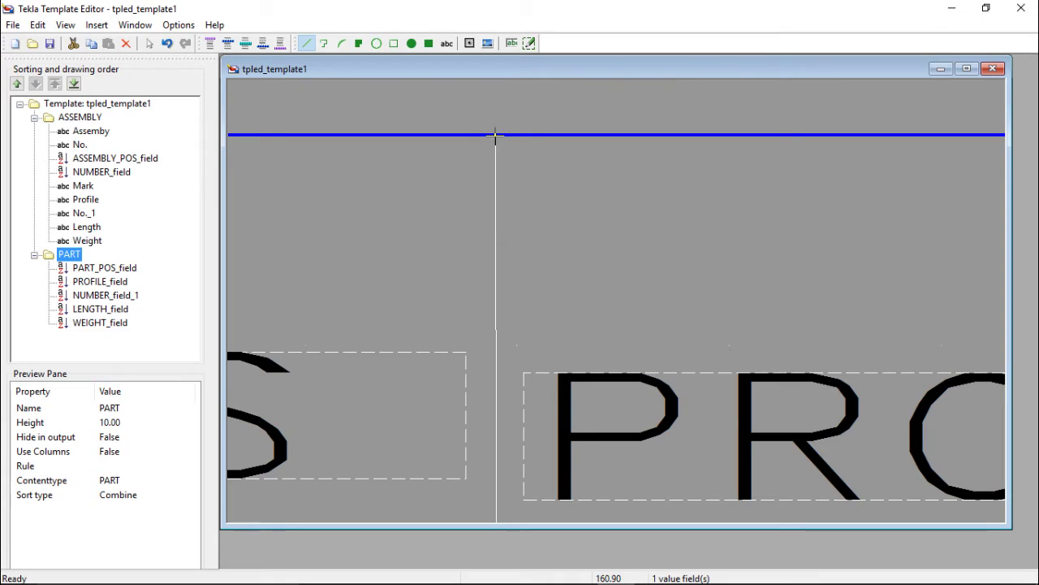
left_click(496, 136)
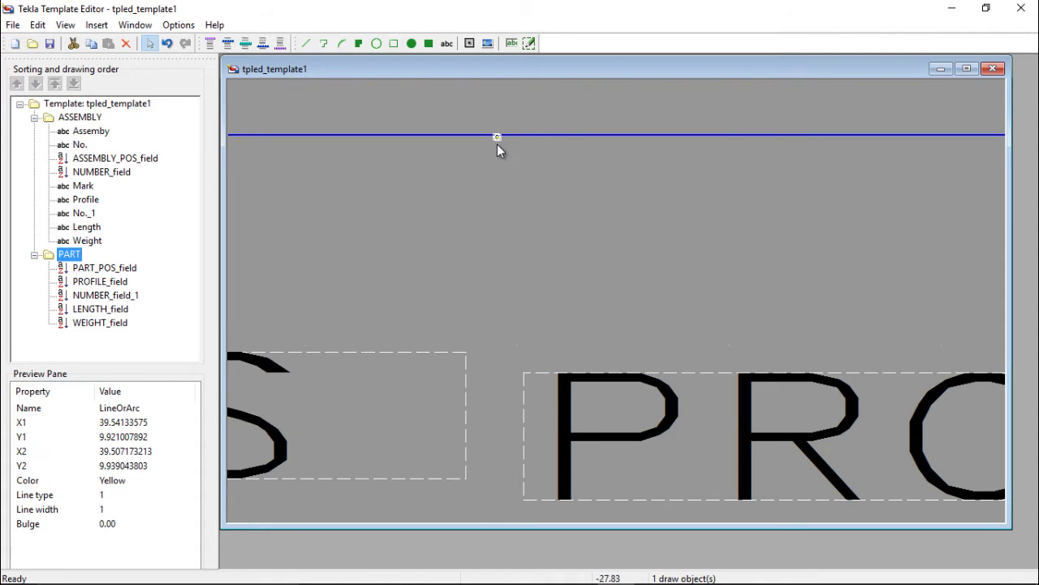
left_click(167, 43)
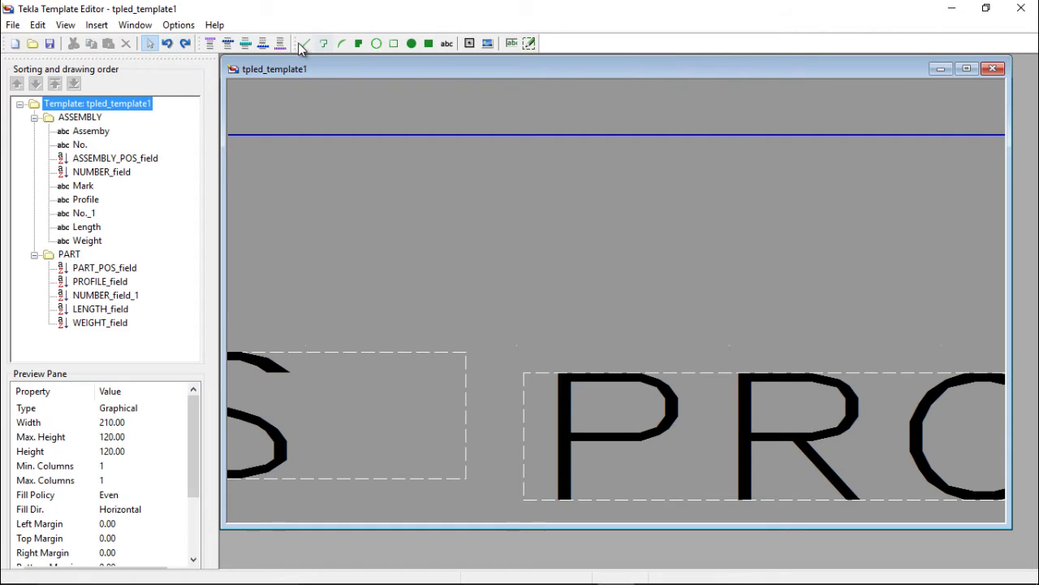
- Draw a vertical line between PART_POS and PROFILE in the PART row at about X 39.7, from about Y 9.9 to 0.9
left_click(503, 137)
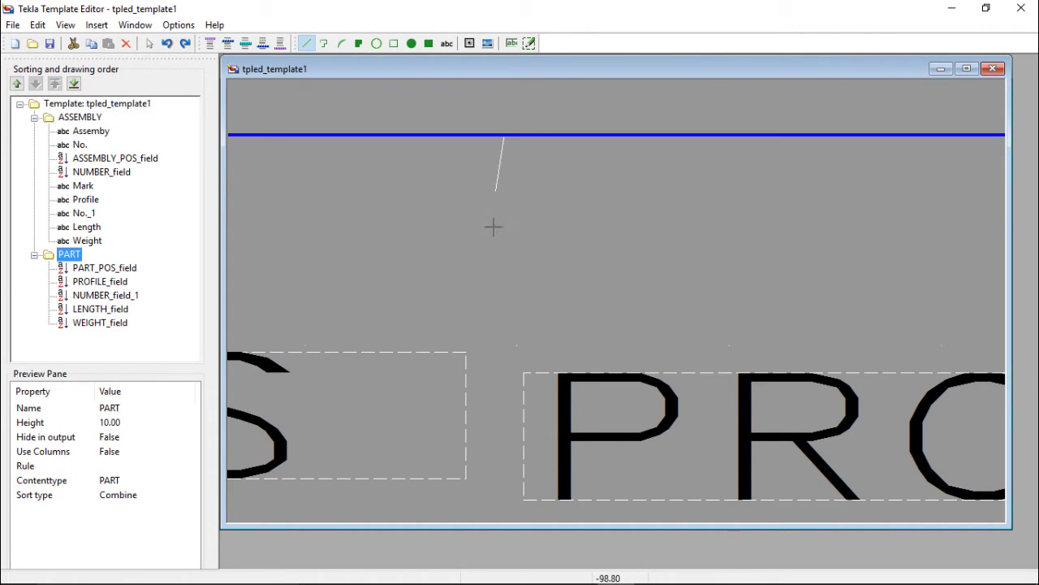
left_click(502, 516)
scroll(479, 265, "down", 8)
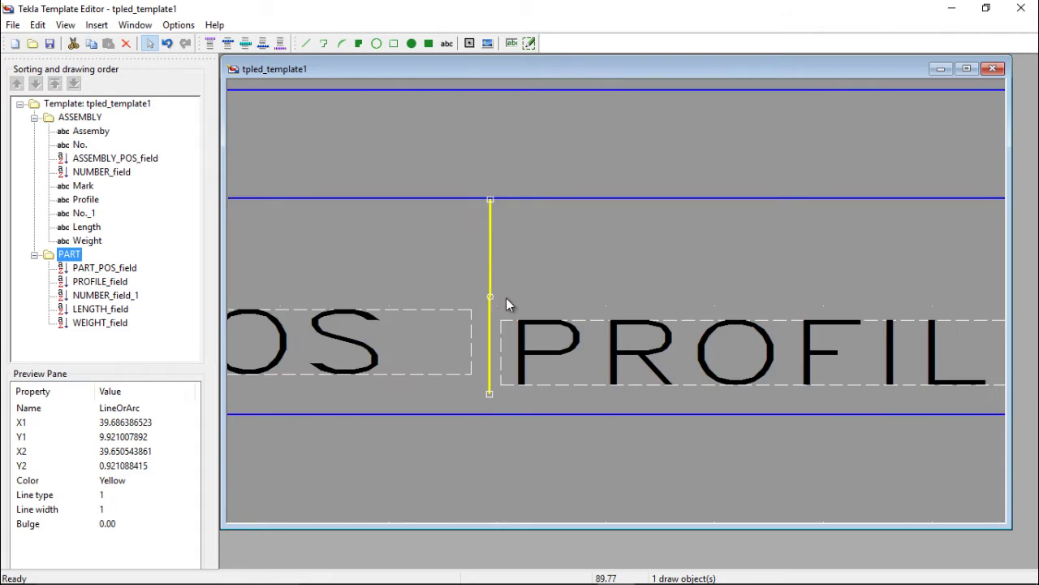
- Draw a vertical line between PROFILE and NUMBER in the PART row at about X 93.7, from about Y 9.9 to 0.1
scroll(820, 310, "up", 3)
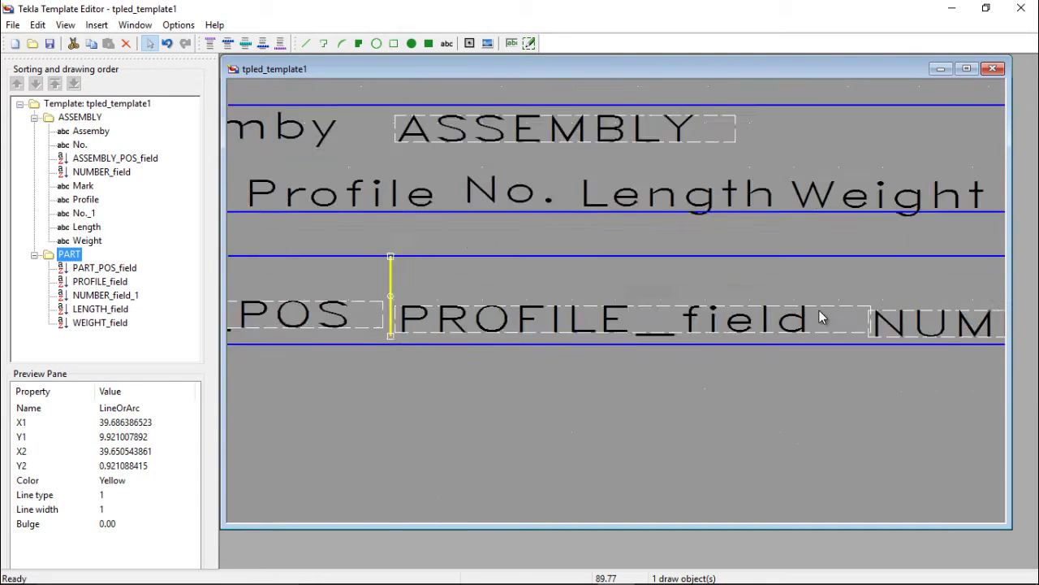
left_click(306, 44)
scroll(420, 172, "down", 2)
scroll(614, 242, "up", 2)
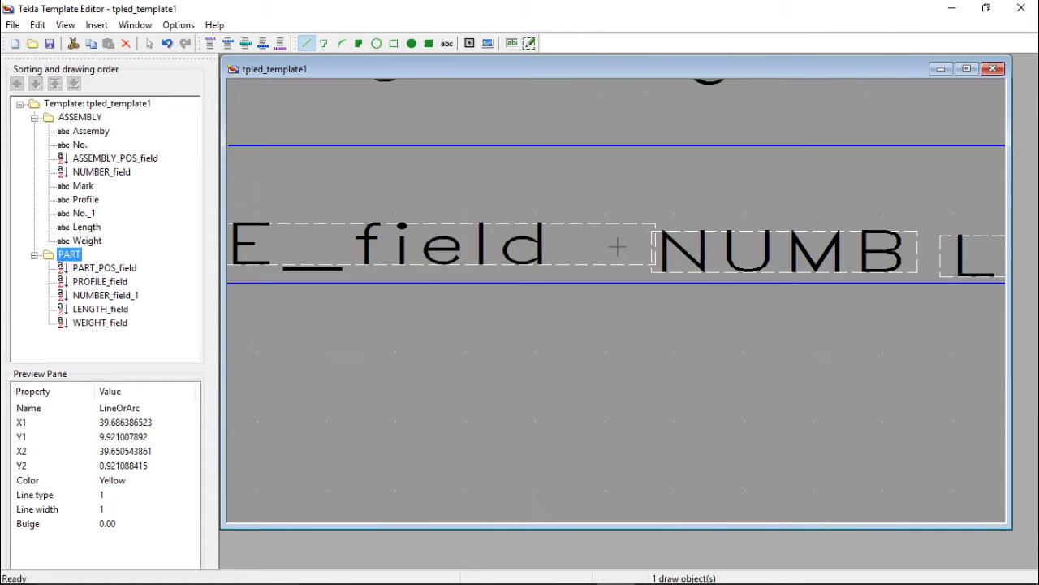
scroll(617, 240, "down", 3)
scroll(617, 240, "up", 4)
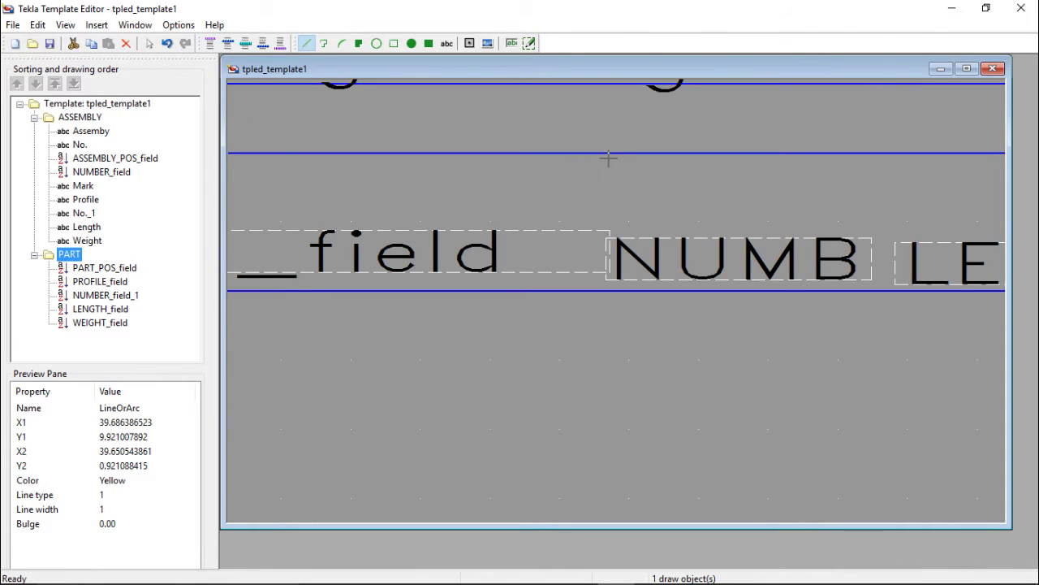
left_click(611, 152)
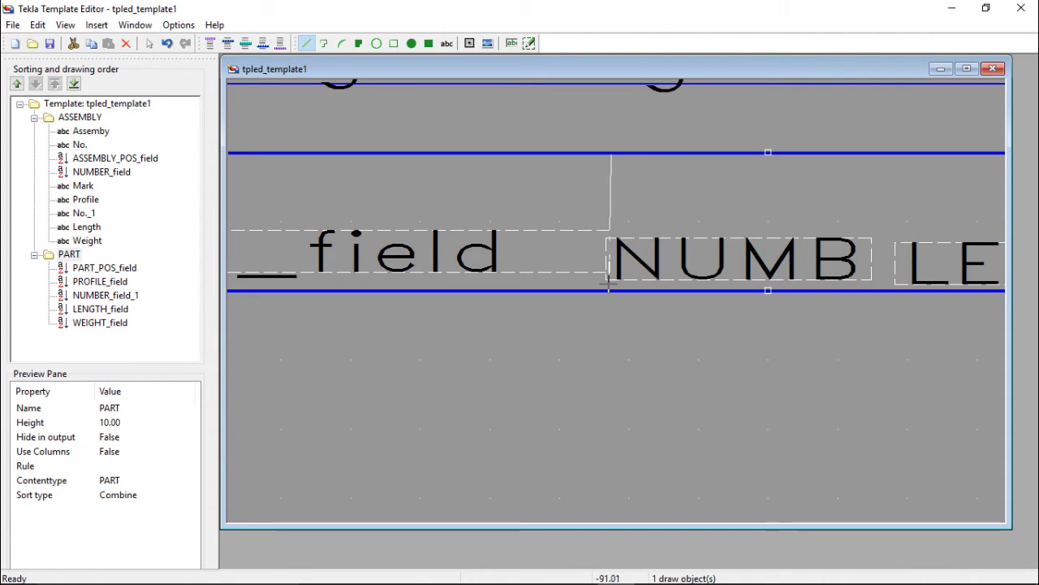
scroll(609, 291, "up", 4)
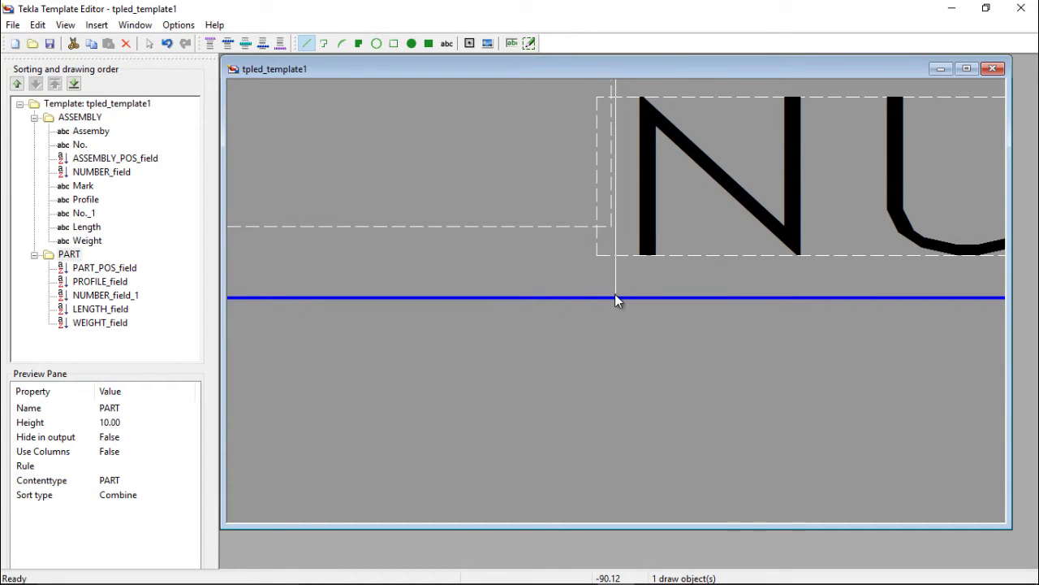
left_click(615, 299)
scroll(549, 270, "down", 3)
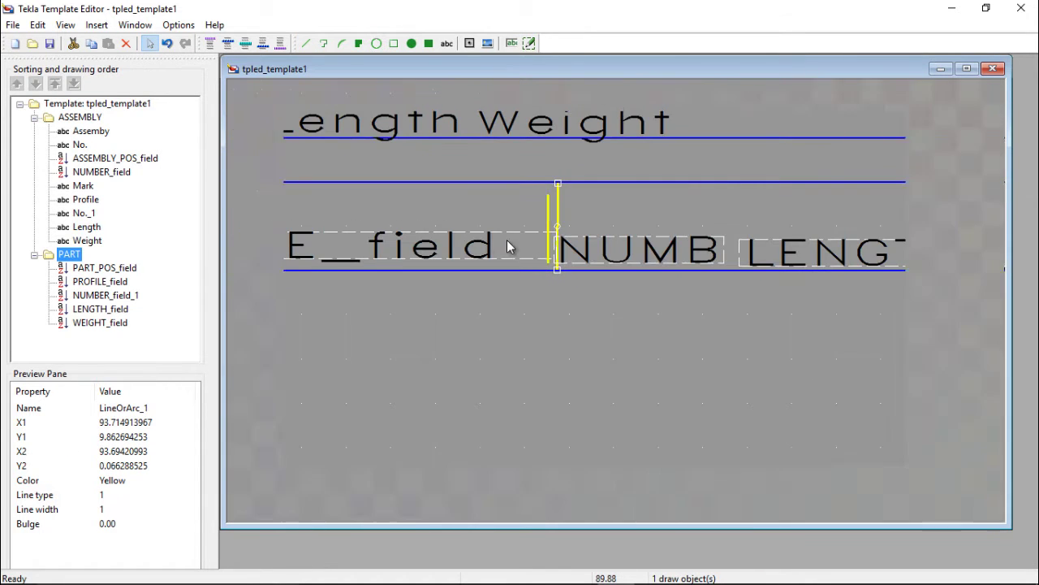
- Move the WEIGHT value field in the PART row further right, to about X 156.1, Y 1.6
scroll(507, 240, "down", 3)
scroll(687, 235, "up", 3)
right_click(669, 203)
left_click(694, 212)
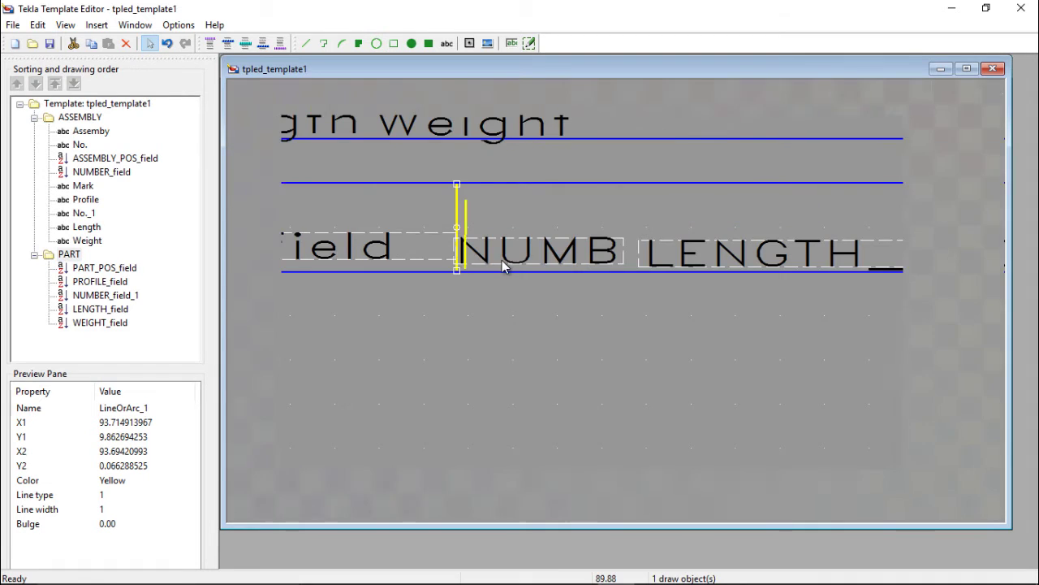
scroll(613, 271, "down", 2)
scroll(579, 251, "up", 2)
scroll(616, 235, "down", 2)
scroll(631, 246, "up", 2)
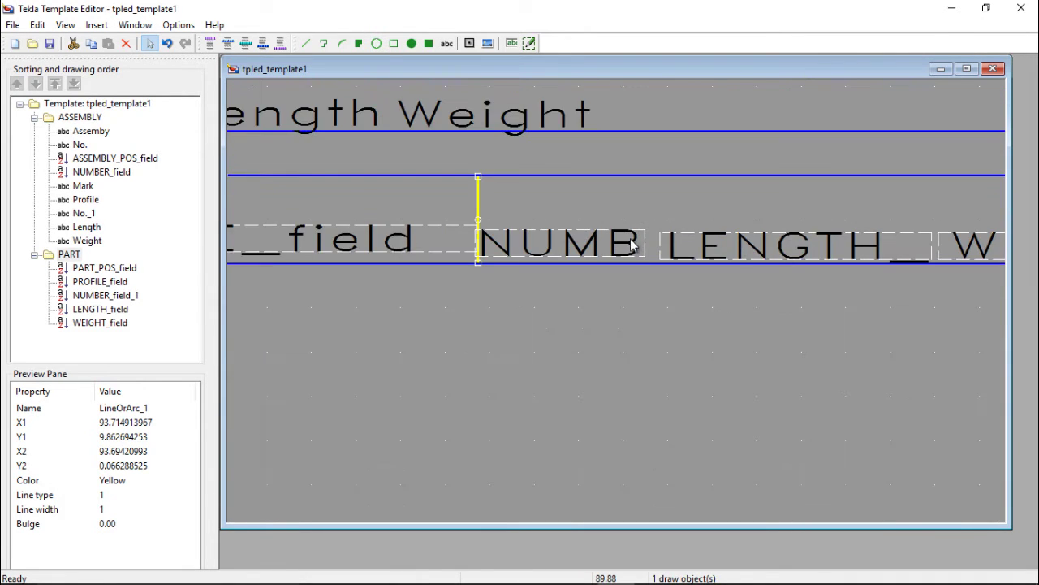
scroll(860, 257, "down", 2)
scroll(809, 239, "up", 2)
left_click(798, 237)
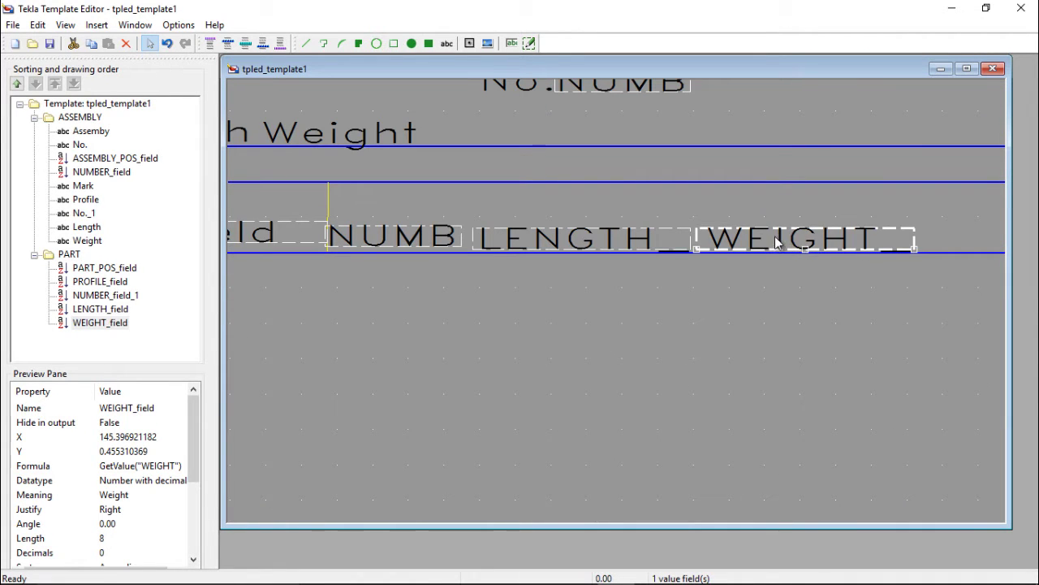
left_click_drag(776, 237, 851, 229)
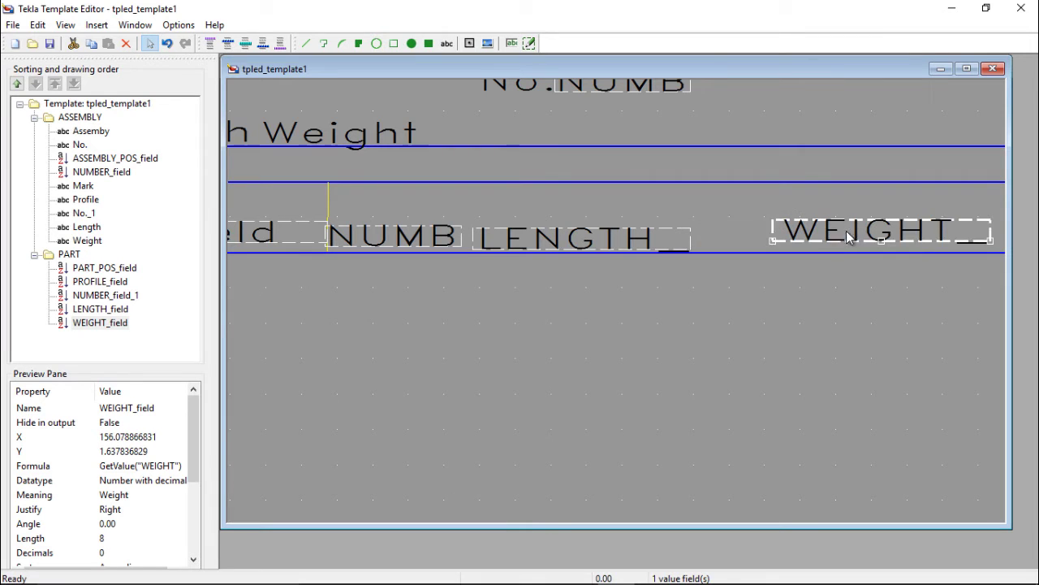
- Shift the LENGTH field right up to WEIGHT and the PART row's NUMBER field to about X 104.5, Y 0.8
left_click(549, 238)
left_click_drag(549, 238, 645, 233)
left_click(399, 237)
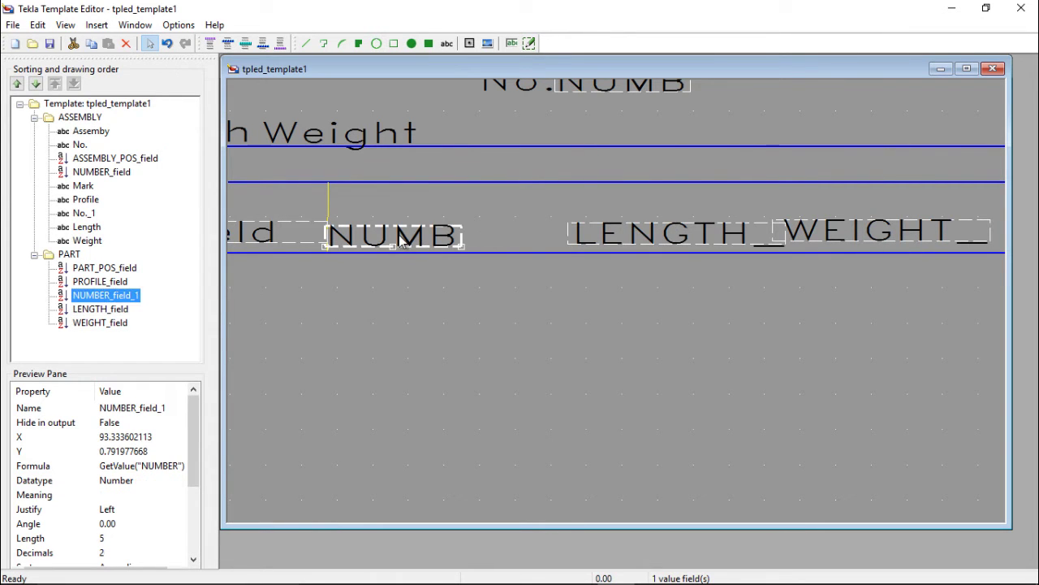
left_click_drag(398, 237, 480, 236)
- Move the vertical line after PROFILE slightly right to about X 94.9, spanning about Y 10 to 0.2
scroll(485, 214, "down", 2)
scroll(388, 230, "up", 3)
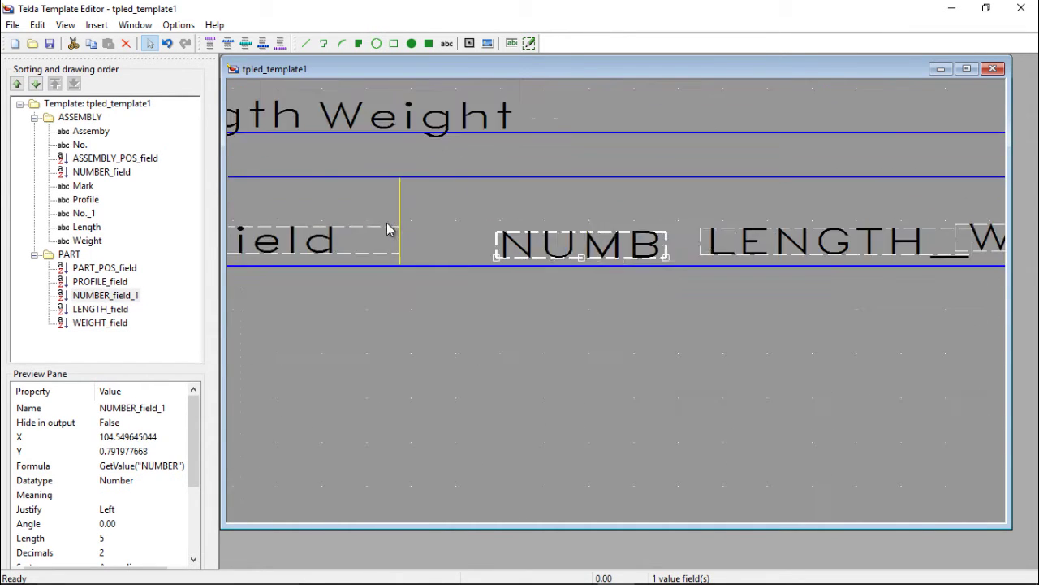
scroll(388, 230, "up", 2)
left_click(408, 188)
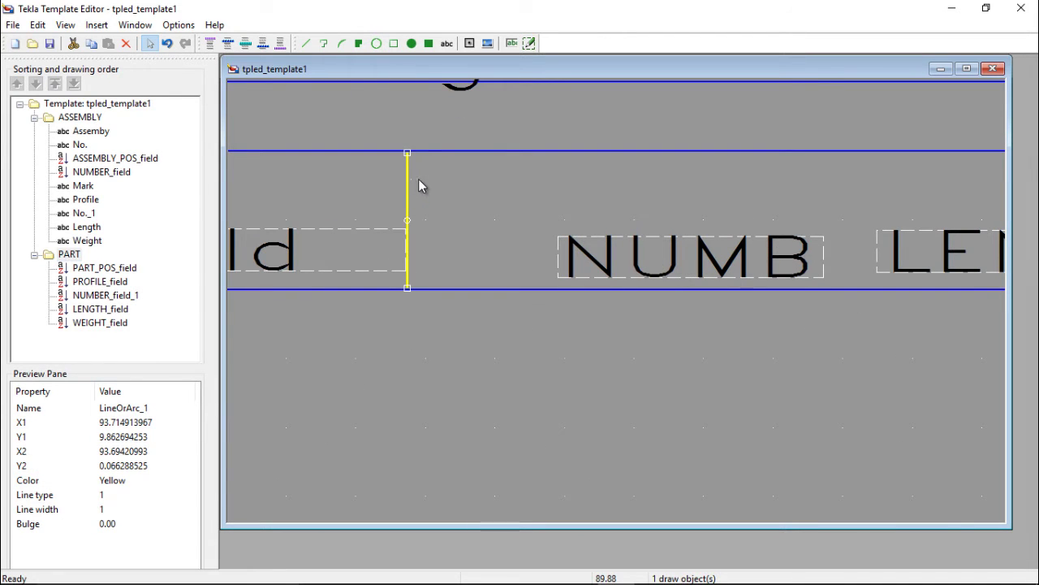
left_click(415, 187)
left_click_drag(408, 191, 423, 182)
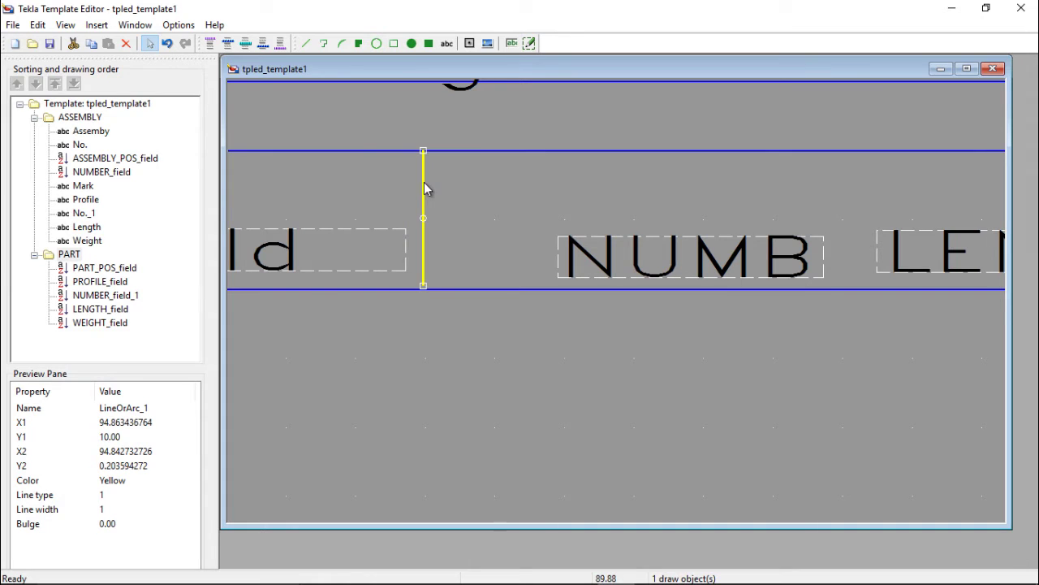
- Draw a vertical line between NUMBER and LENGTH in the PART row at about X 124.2, from about Y 9.7 to 0
scroll(493, 211, "down", 2)
scroll(542, 218, "down", 1)
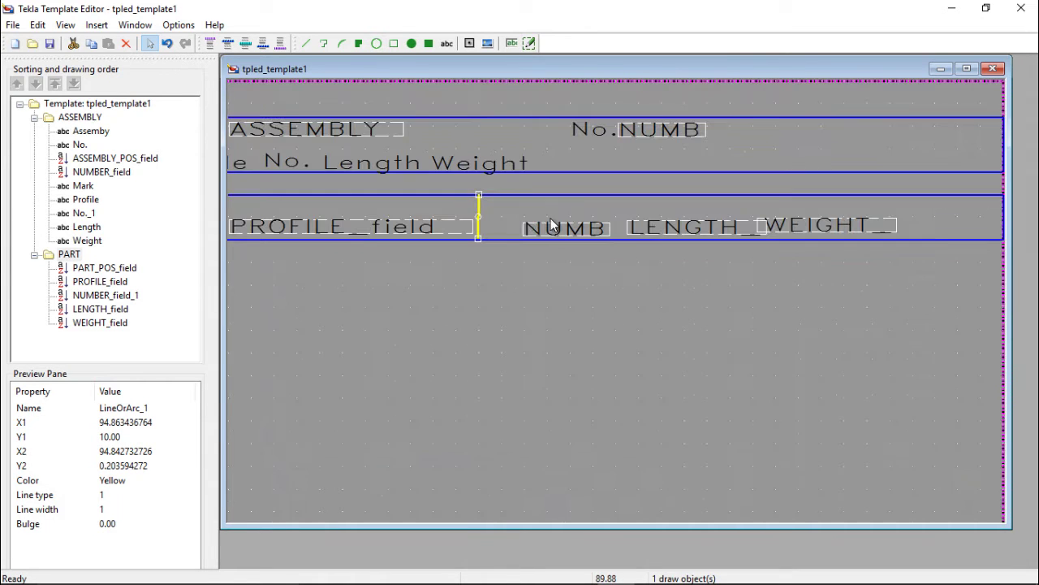
left_click(370, 87)
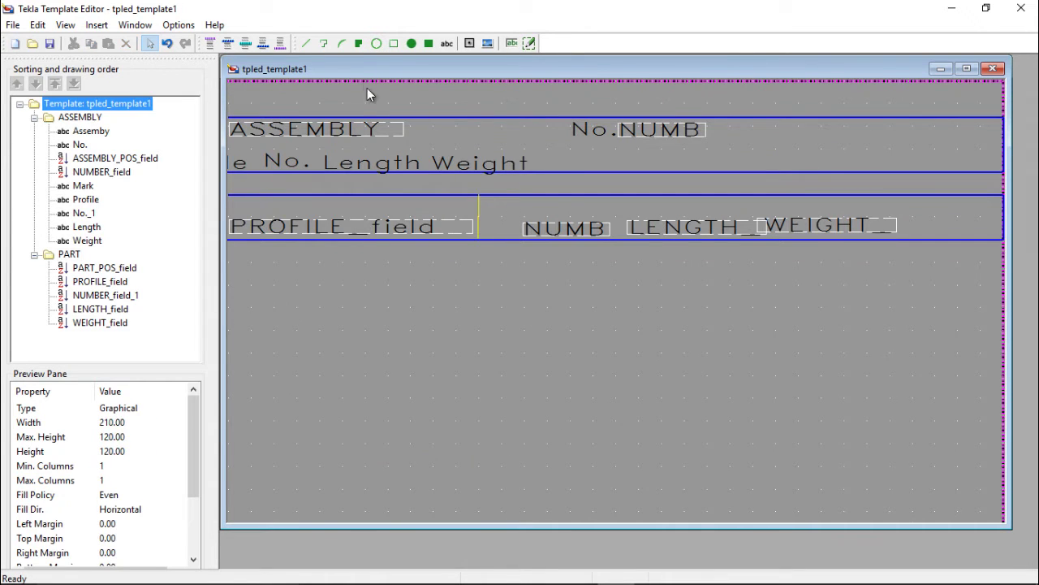
left_click(306, 43)
scroll(626, 233, "up", 3)
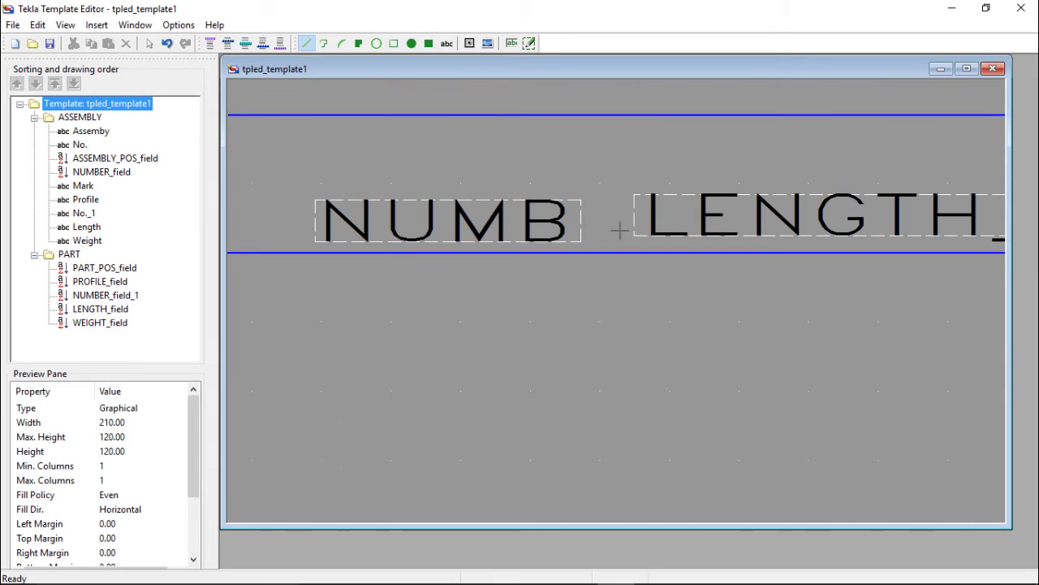
left_click(588, 116)
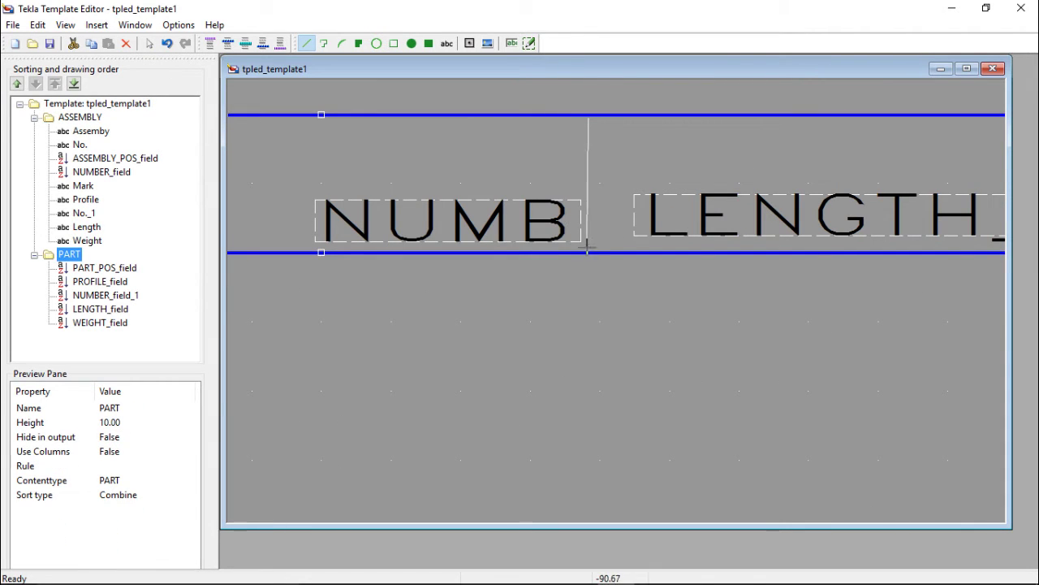
scroll(590, 248, "up", 3)
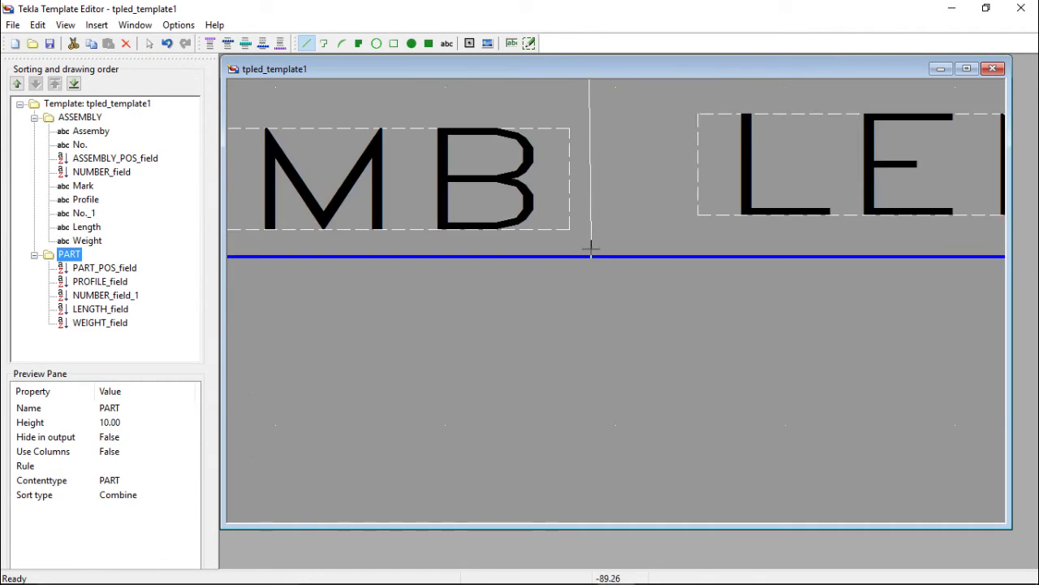
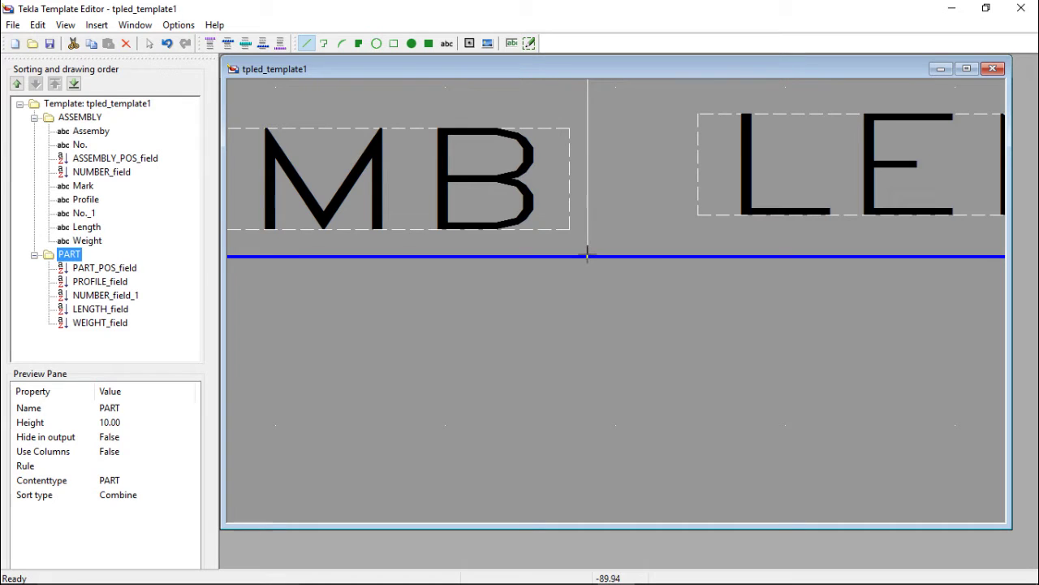
left_click(587, 256)
scroll(601, 284, "down", 4)
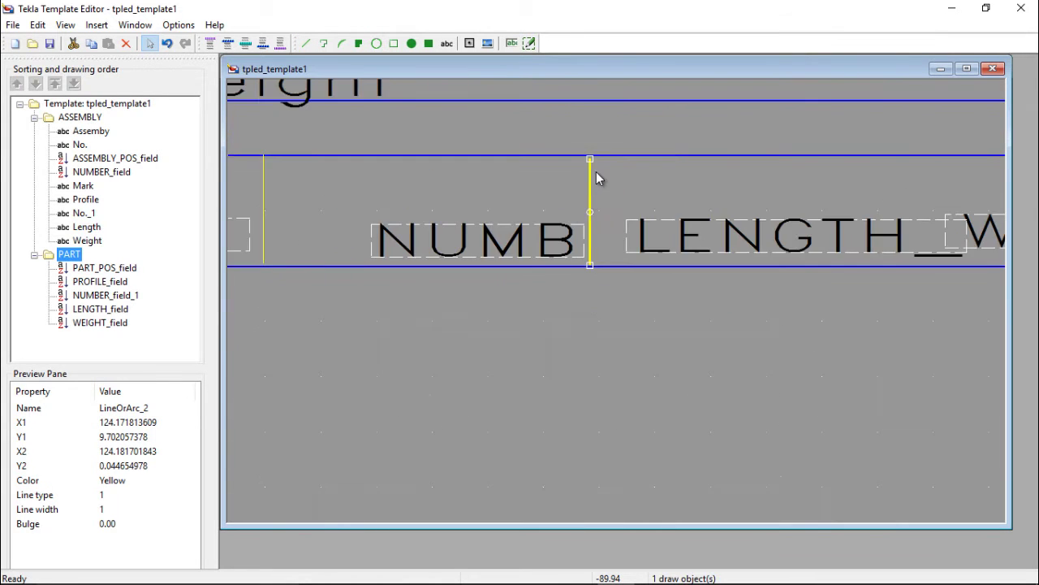
- Move the WEIGHT value field clear of LENGTH in the PART row, to about X 160.1, Y 1.3
scroll(596, 178, "down", 4)
scroll(779, 244, "up", 6)
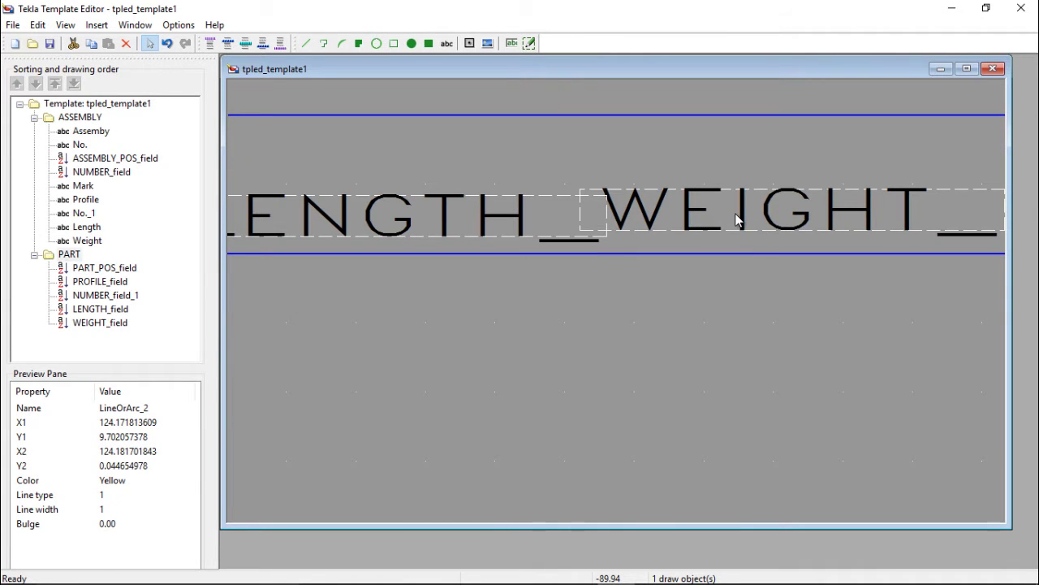
left_click(735, 212)
left_click_drag(735, 213, 751, 219)
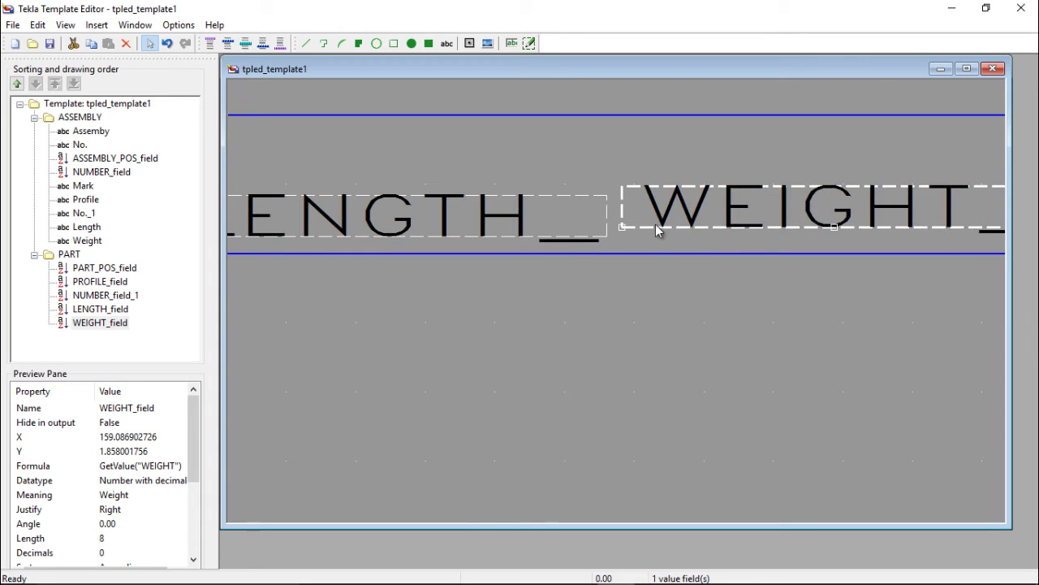
scroll(658, 231, "down", 2)
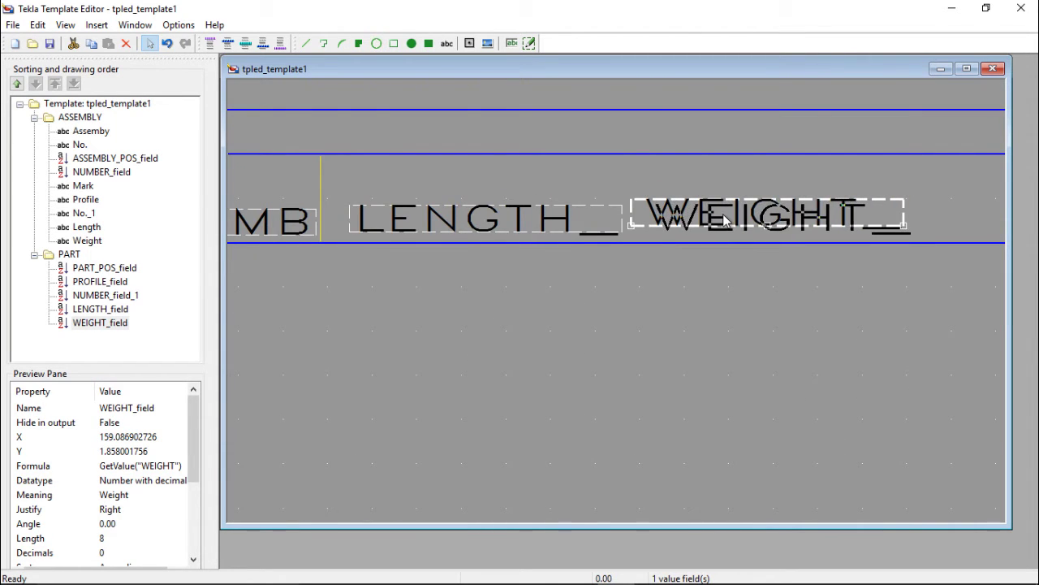
left_click_drag(719, 206, 725, 212)
scroll(506, 217, "down", 2)
scroll(506, 217, "down", 1)
scroll(487, 211, "up", 3)
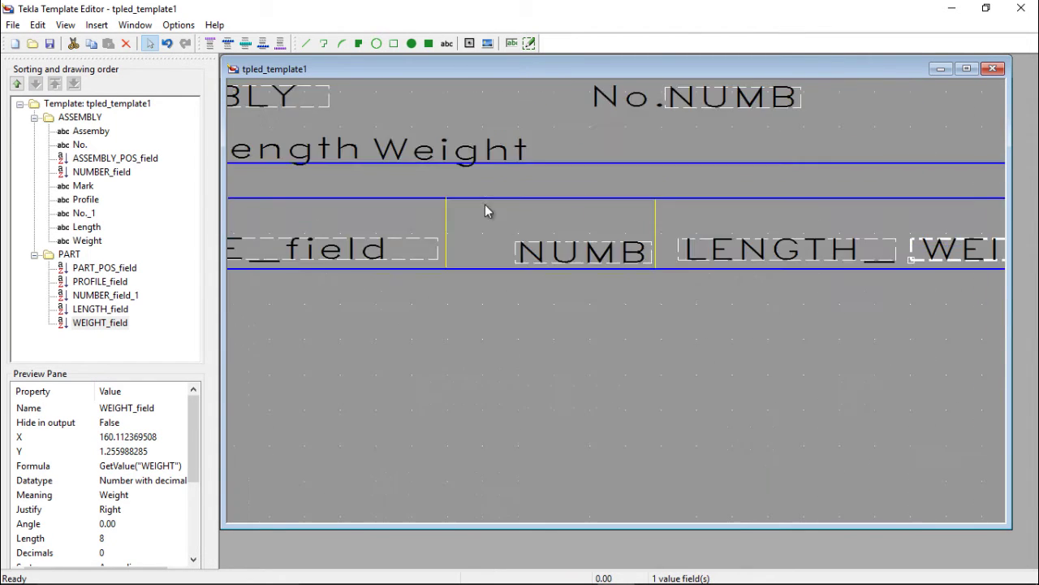
- Move the PART row's NUMBER field between its two dividing lines, to about X 99.1, Y 1.8
left_click(568, 252)
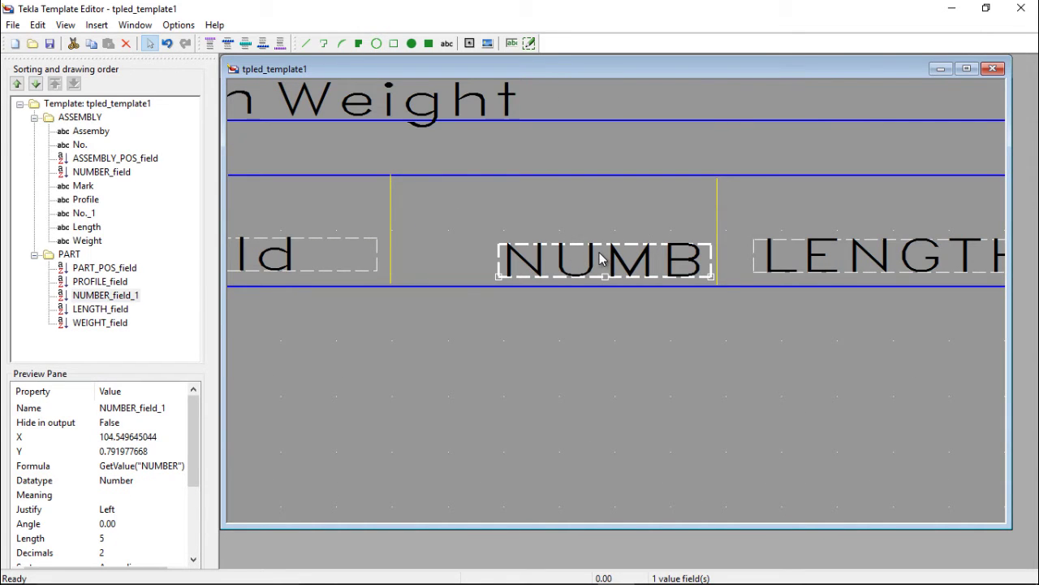
double_click(602, 259)
left_click(722, 48)
left_click_drag(598, 246, 490, 237)
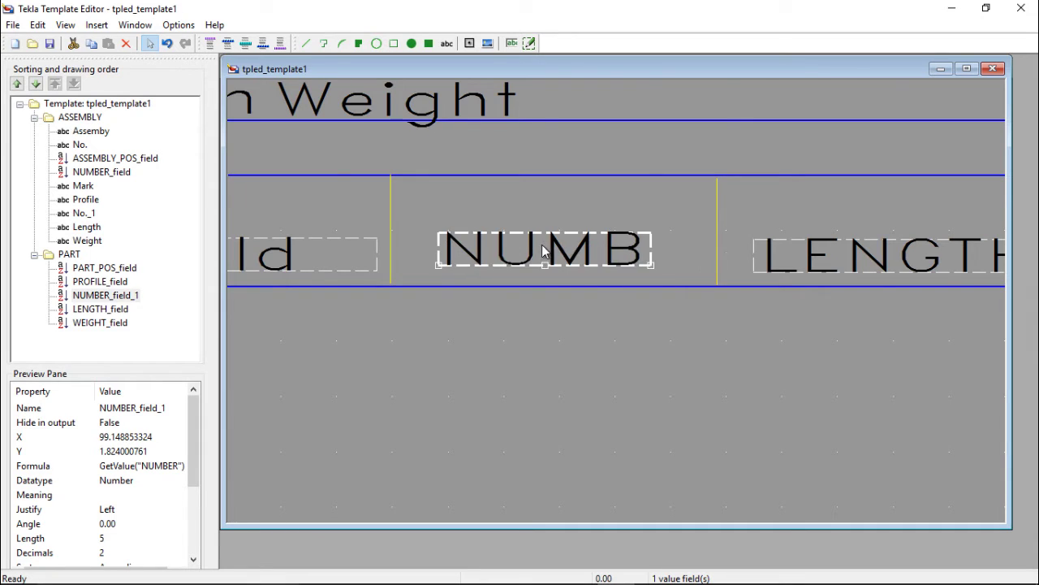
- Draw a vertical line between LENGTH and WEIGHT in the PART row at about X 158.8, from about Y 9.9 to 0.2
scroll(742, 252, "down", 1)
scroll(650, 240, "down", 2)
scroll(521, 235, "up", 2)
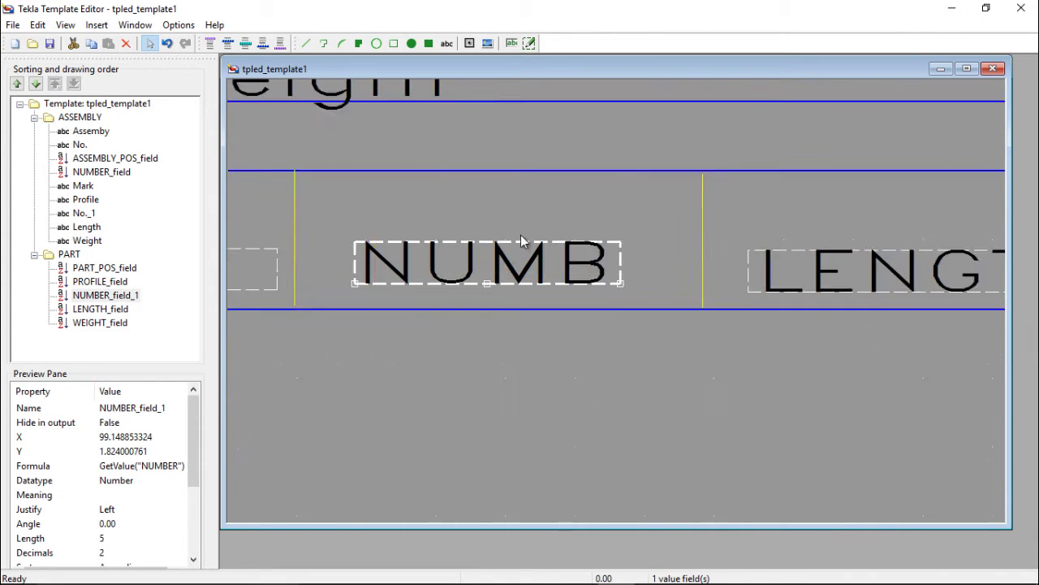
scroll(696, 248, "down", 3)
scroll(814, 258, "up", 3)
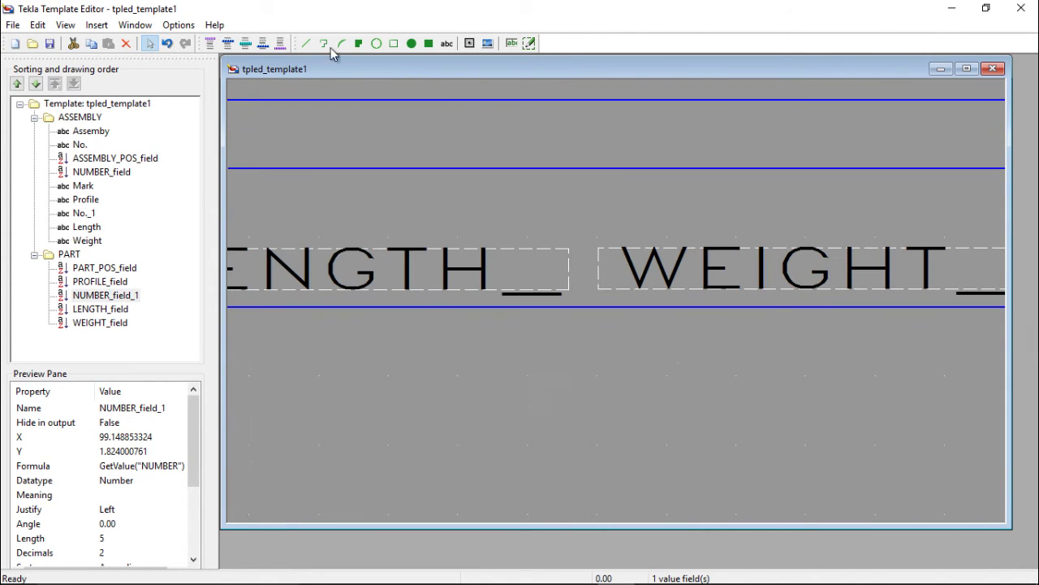
left_click(306, 43)
scroll(547, 171, "up", 1)
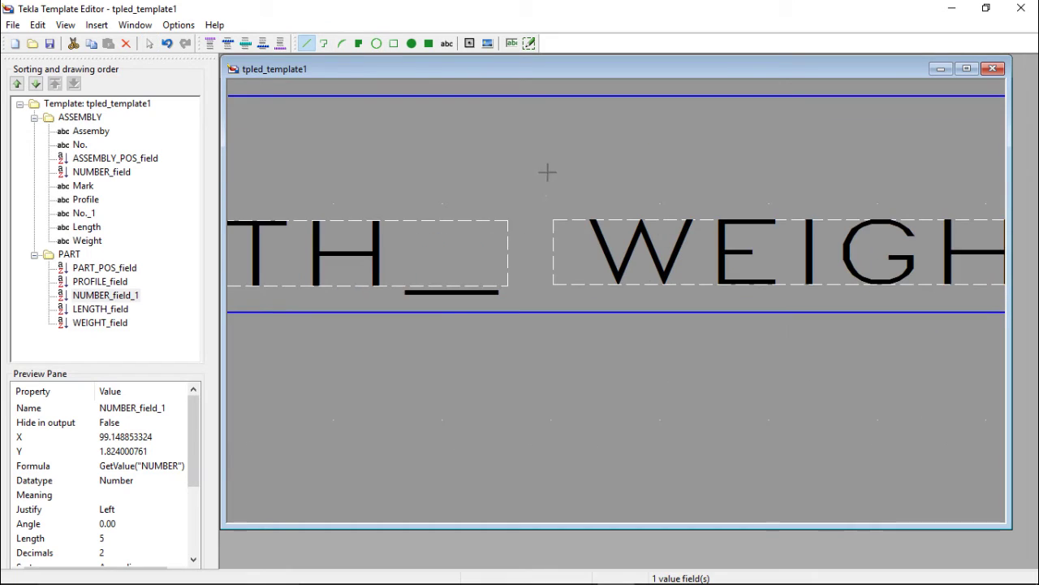
left_click(524, 97)
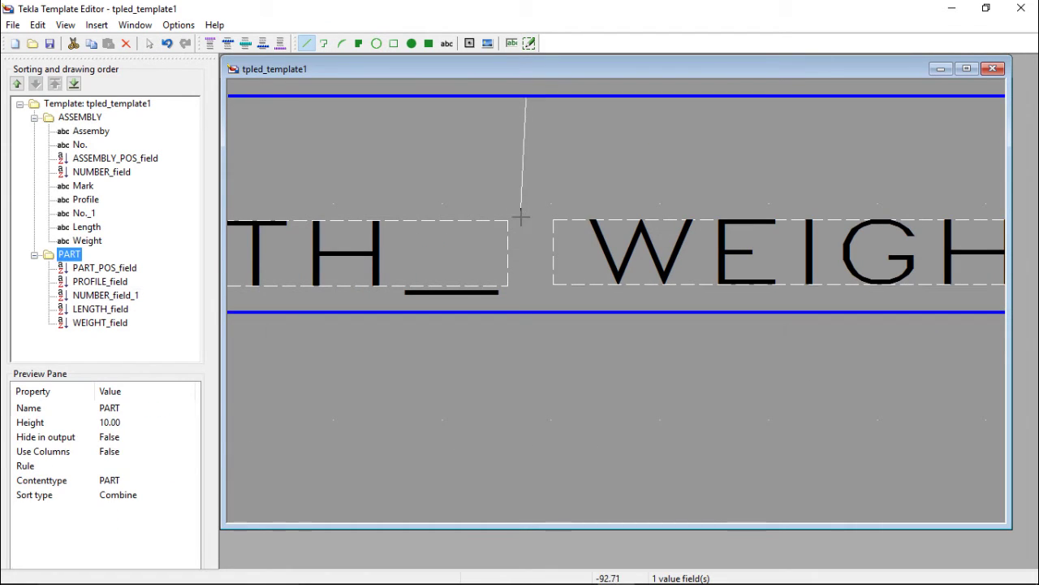
left_click(525, 310)
- Draw a vertical line just after the WEIGHT field in the PART row at about X 191.2, from about Y 9.9 to 0
scroll(728, 272, "down", 3)
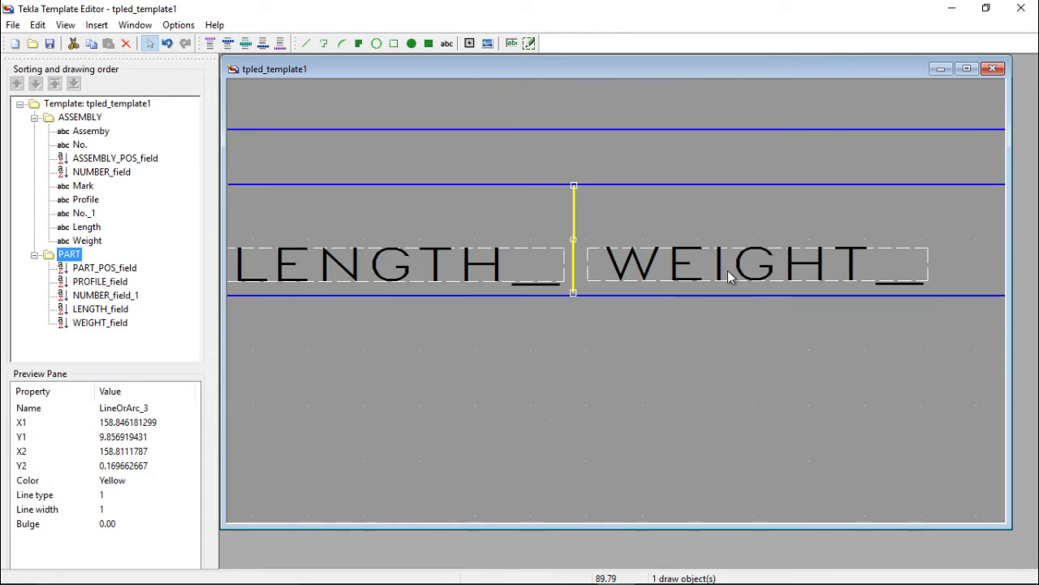
scroll(790, 264, "up", 2)
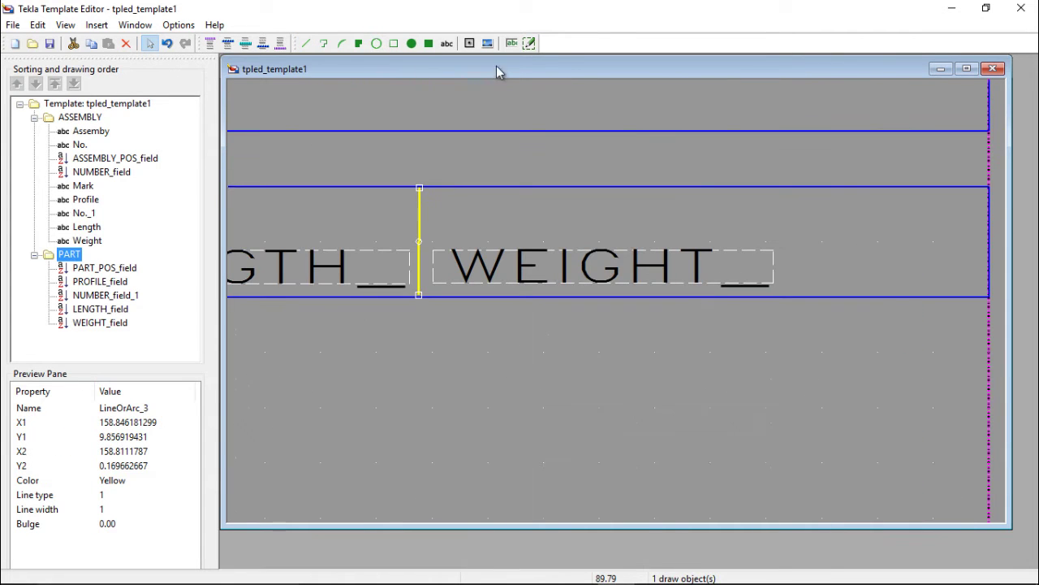
left_click(308, 48)
scroll(821, 271, "up", 2)
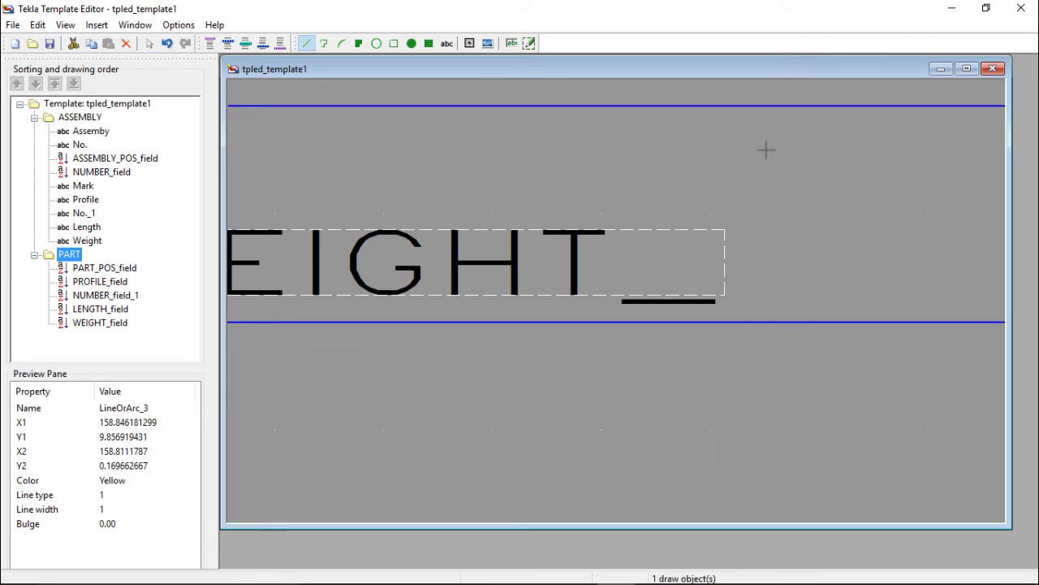
left_click(738, 106)
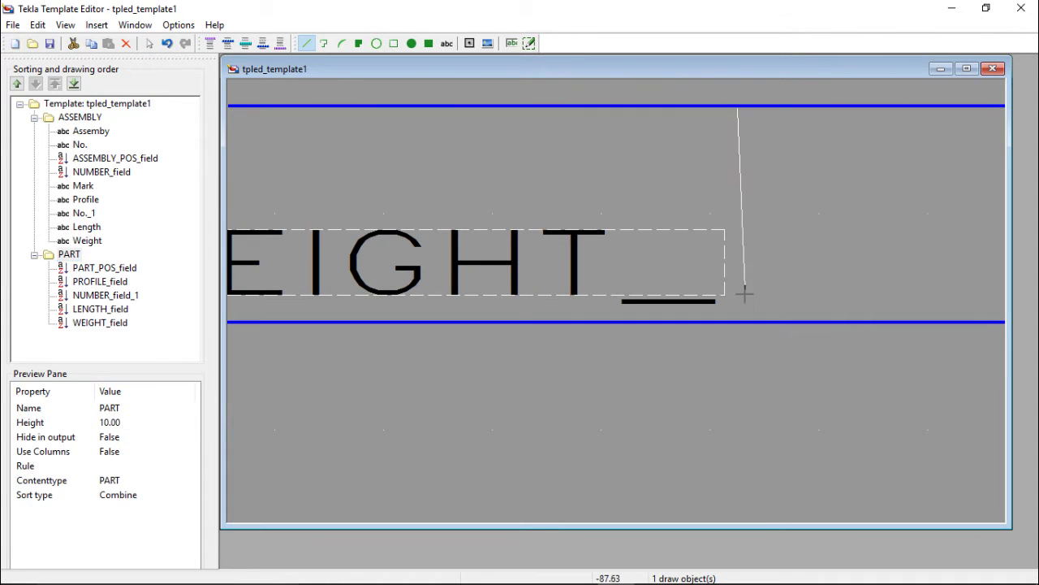
left_click(737, 321)
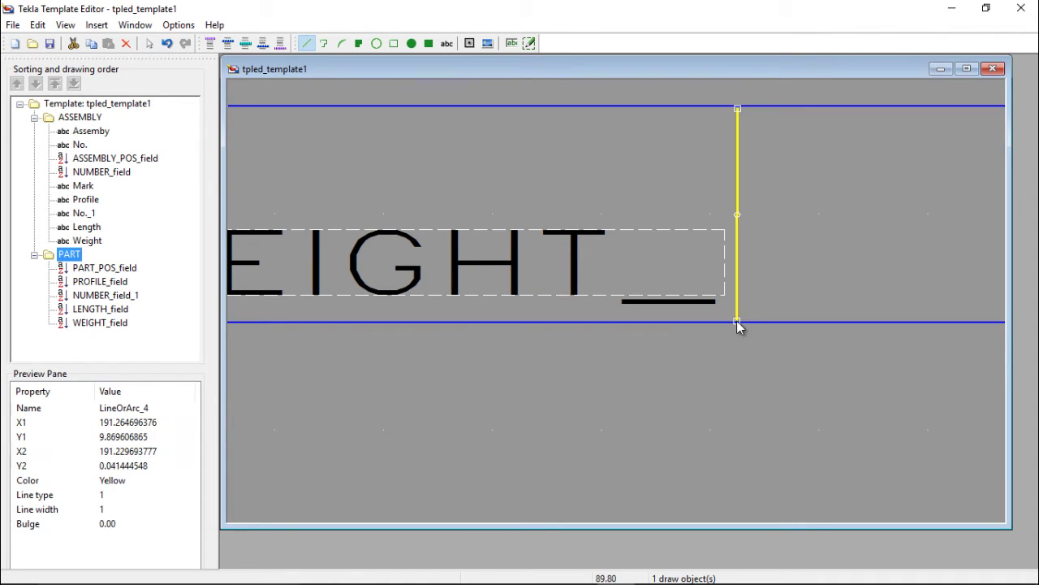
- Set the colour of the vertical line between LENGTH and WEIGHT to Black
scroll(830, 279, "down", 3)
scroll(566, 278, "up", 1)
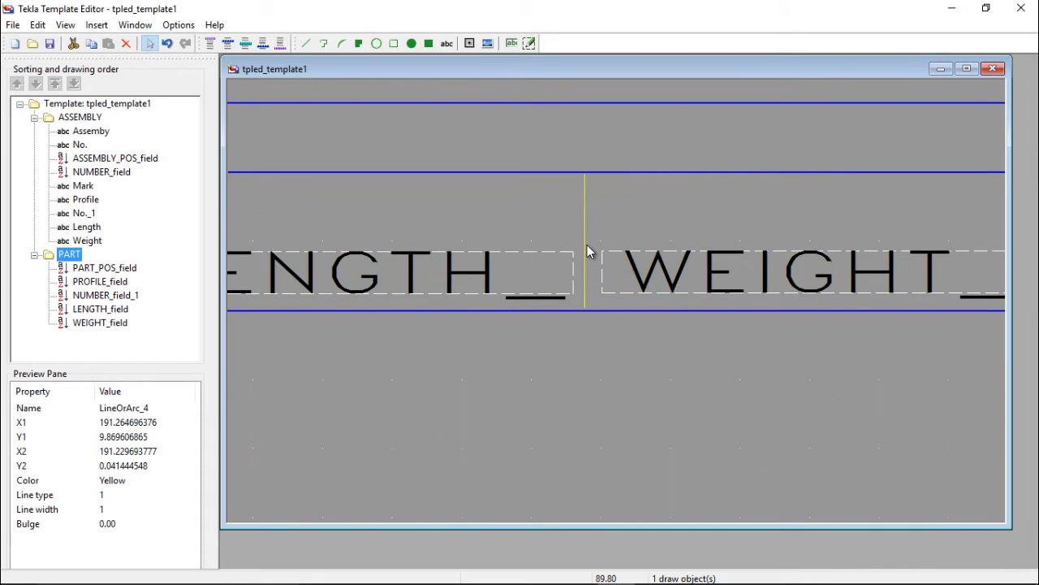
double_click(584, 244)
left_click(274, 82)
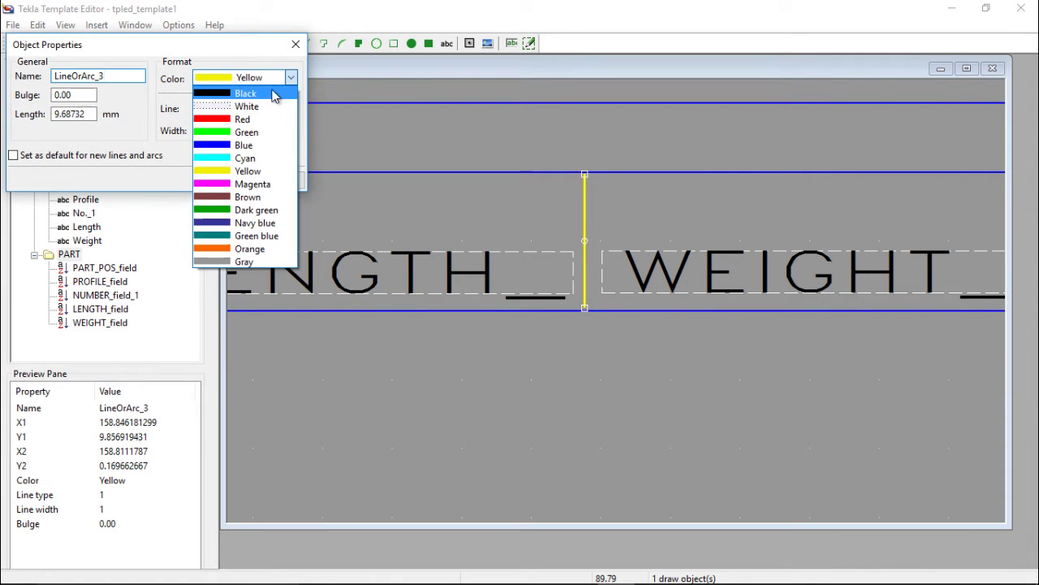
left_click(274, 93)
left_click(226, 178)
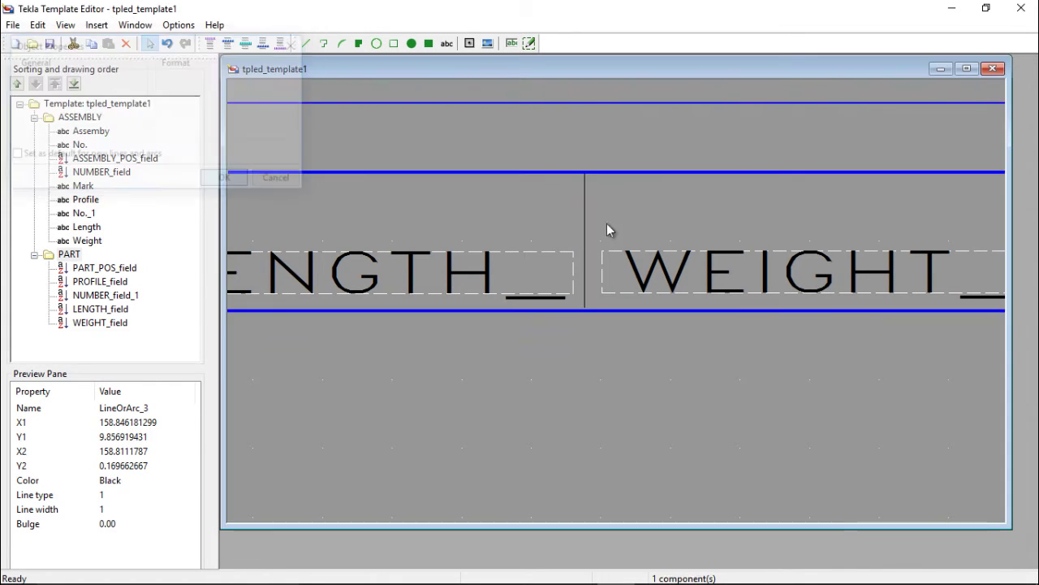
- Set the colour of the vertical line between NUMBER and LENGTH to Black
scroll(608, 229, "down", 2)
scroll(418, 236, "up", 3)
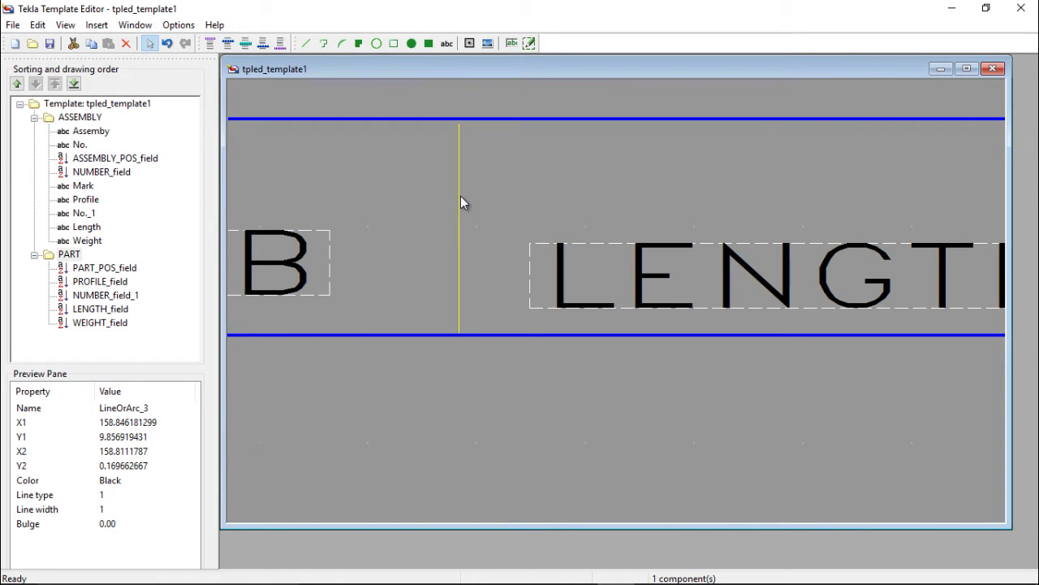
double_click(460, 199)
left_click(271, 79)
scroll(270, 91, "up", 1)
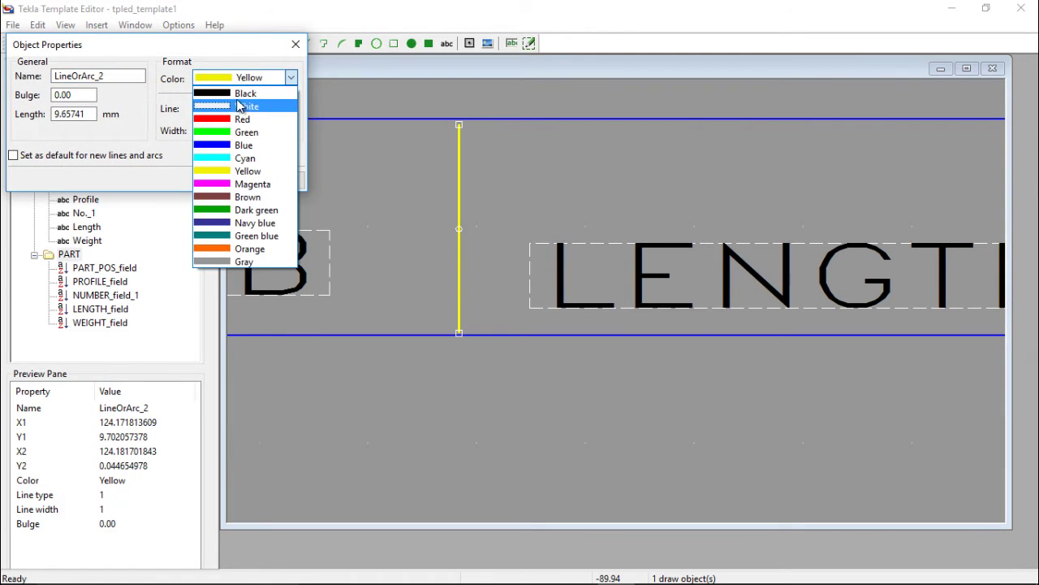
left_click(252, 93)
left_click(248, 179)
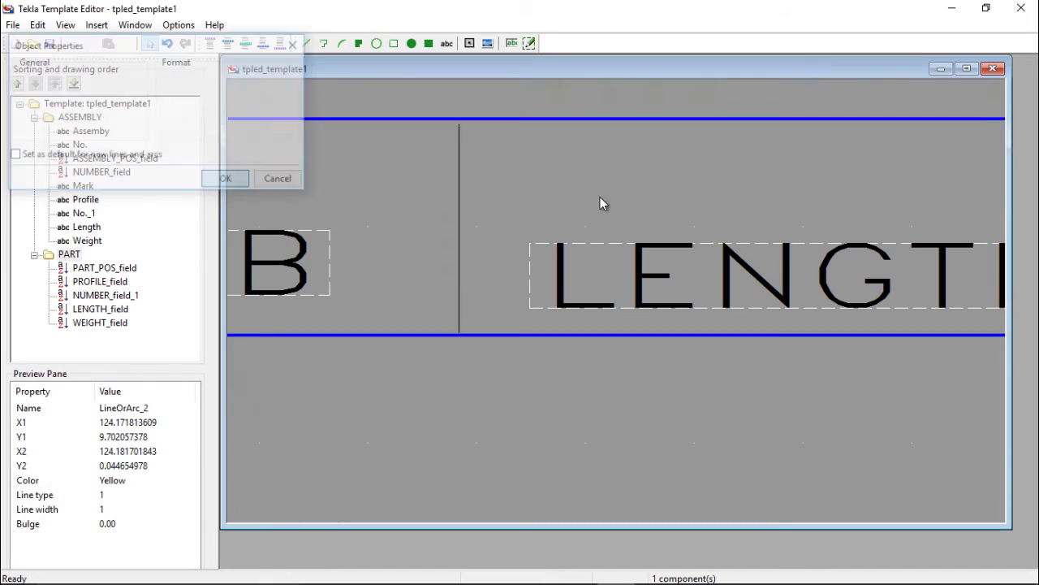
- Set the colour of the vertical line between PROFILE and NUMBER to Black
scroll(600, 196, "down", 2)
scroll(281, 203, "up", 3)
double_click(243, 201)
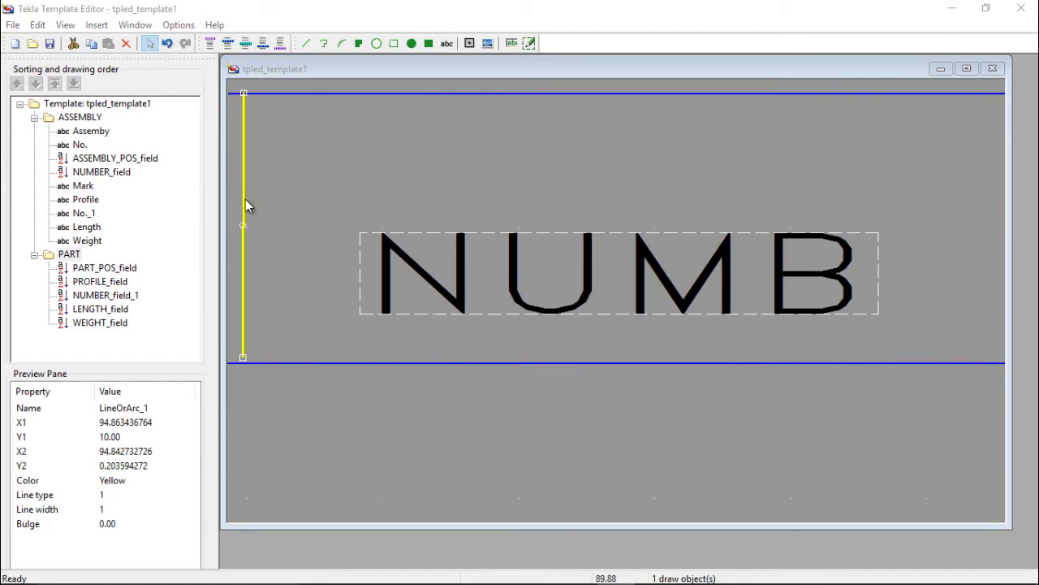
left_click(280, 78)
left_click(223, 95)
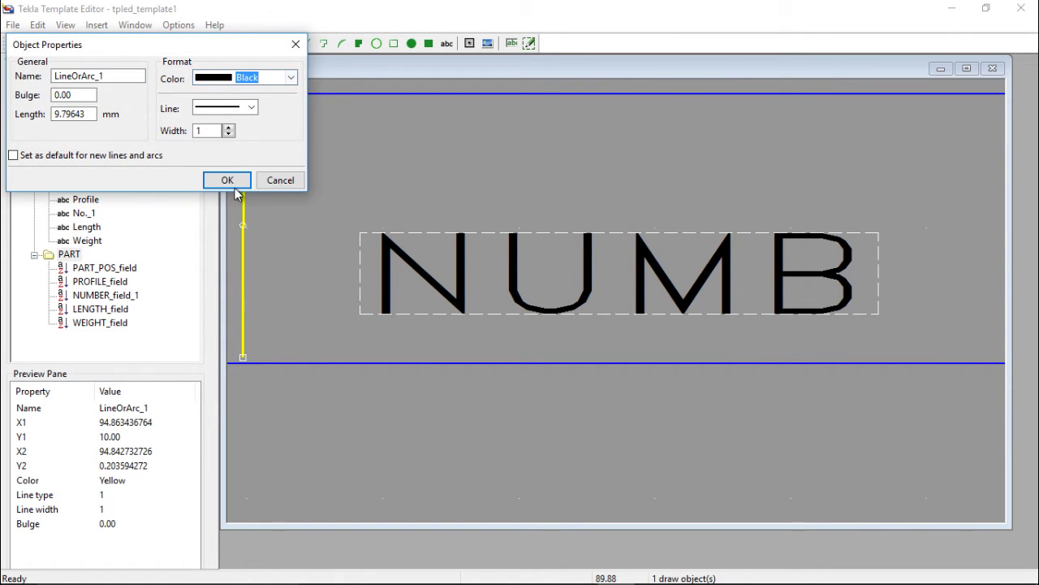
left_click(228, 180)
- Set the colour of the vertical line between PART_POS and PROFILE to Black
scroll(757, 270, "down", 3)
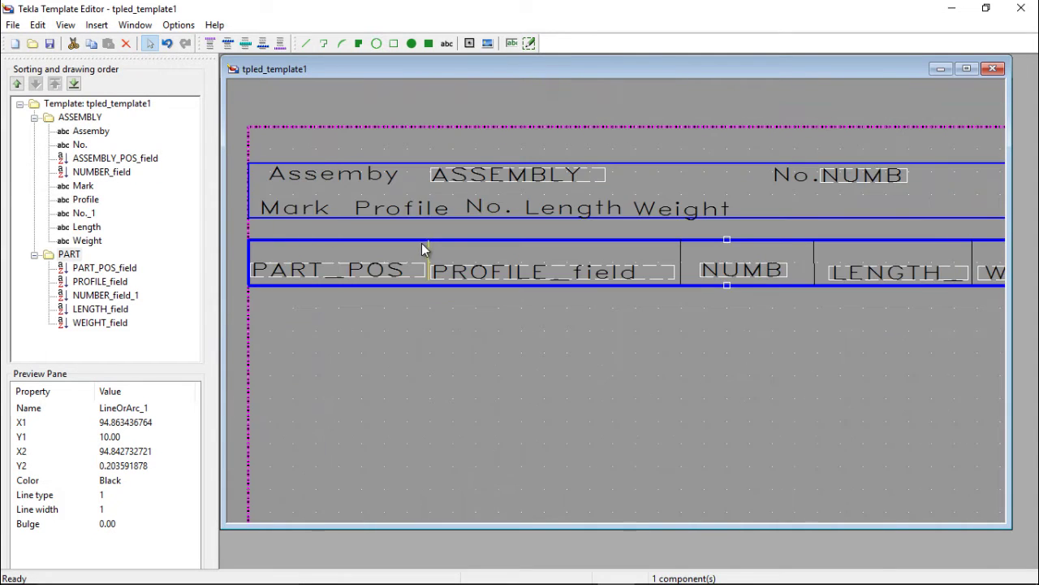
scroll(419, 252, "up", 4)
scroll(419, 253, "up", 2)
double_click(472, 199)
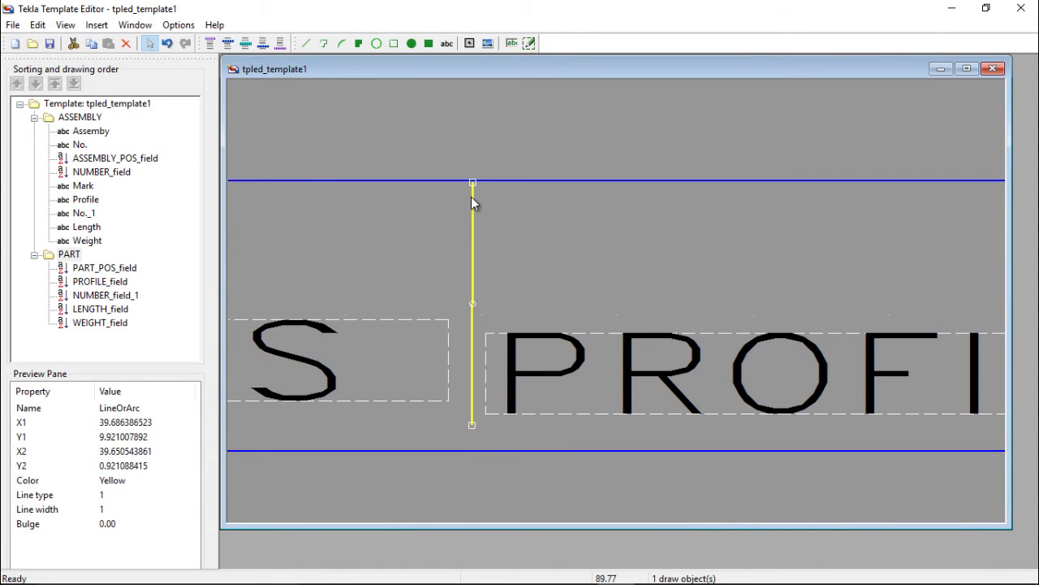
left_click(281, 79)
left_click(247, 95)
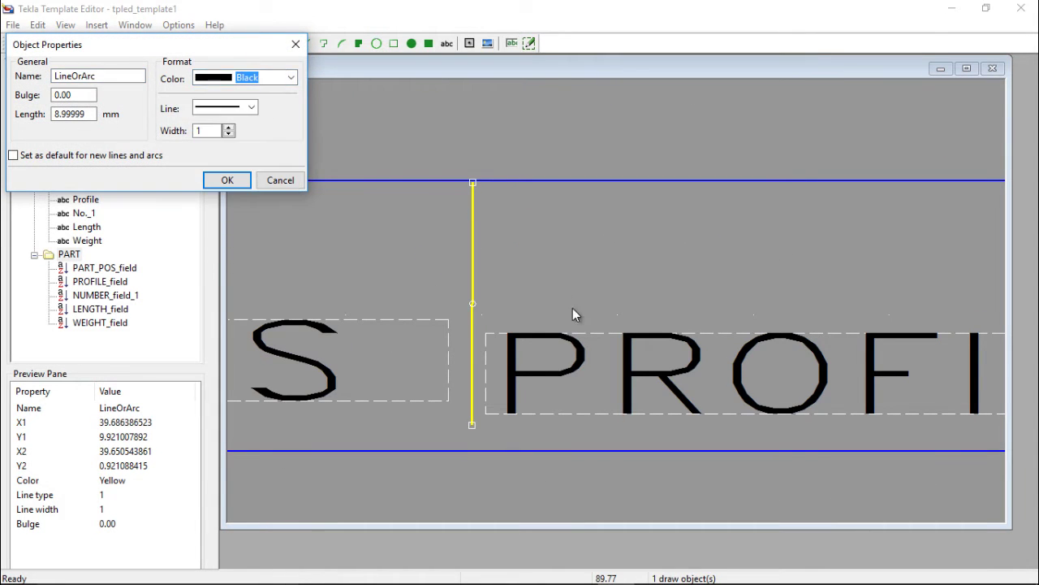
left_click(228, 180)
- Set the colour of the vertical line after the WEIGHT field to Black
scroll(362, 297, "down", 4)
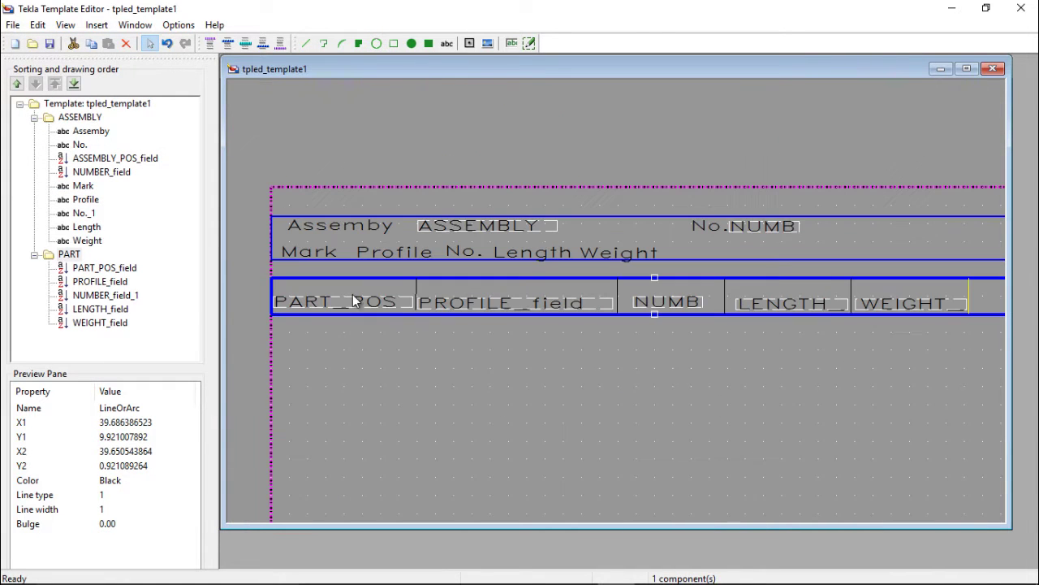
scroll(982, 302, "up", 5)
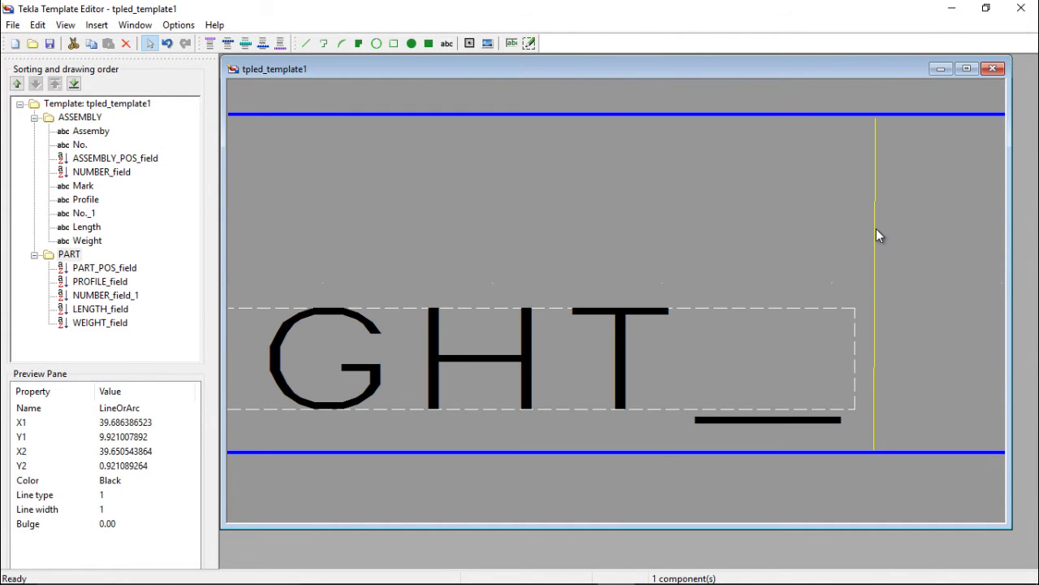
double_click(876, 228)
left_click(291, 77)
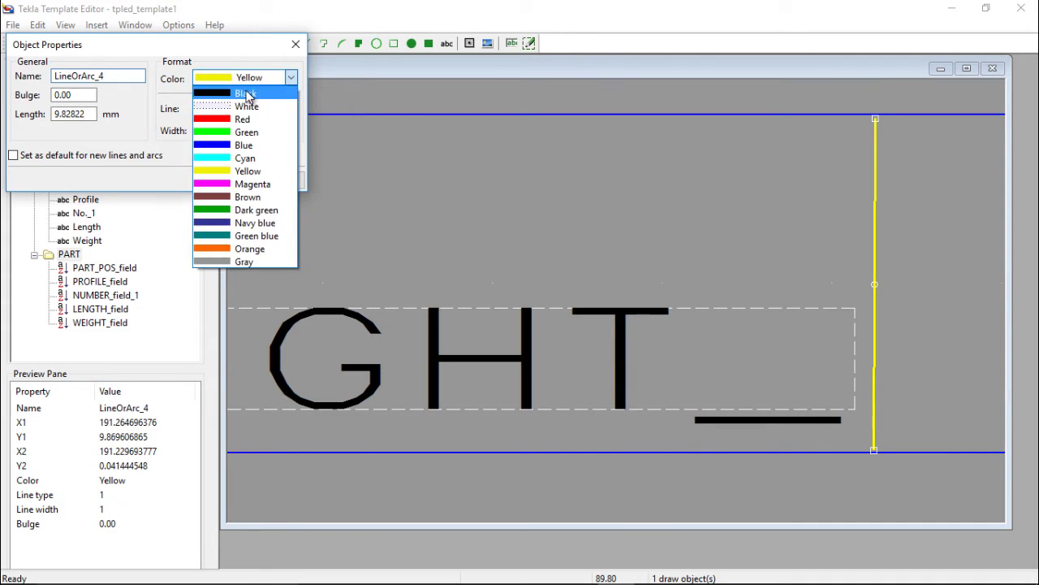
left_click(244, 90)
left_click(228, 181)
- Examine how the ASSEMBLY header texts line up with the PART row's value fields and dividing lines
scroll(814, 262, "down", 6)
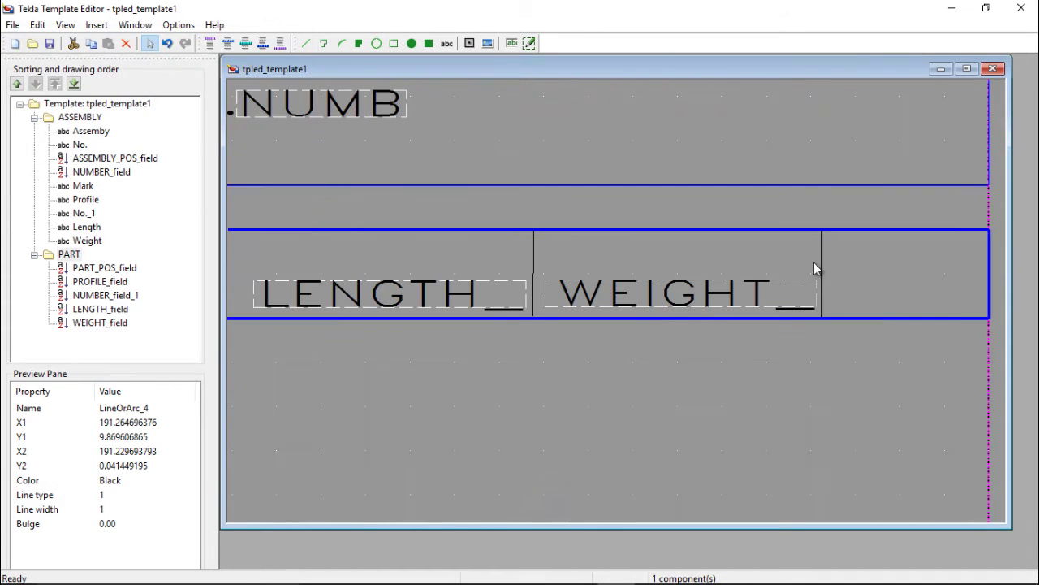
scroll(373, 270, "up", 2)
scroll(374, 271, "down", 3)
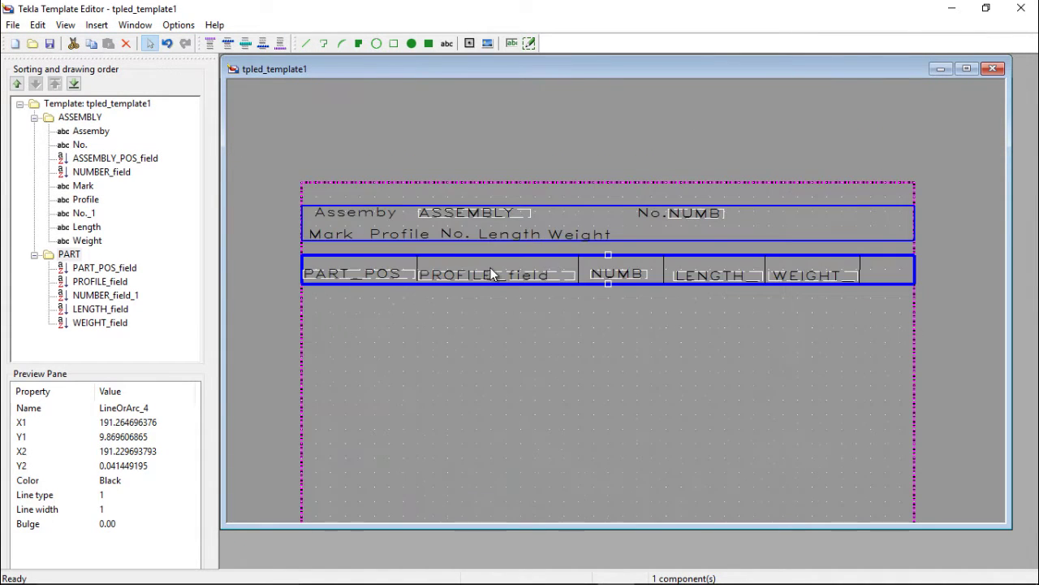
scroll(494, 260, "up", 2)
scroll(597, 231, "up", 2)
scroll(812, 298, "down", 4)
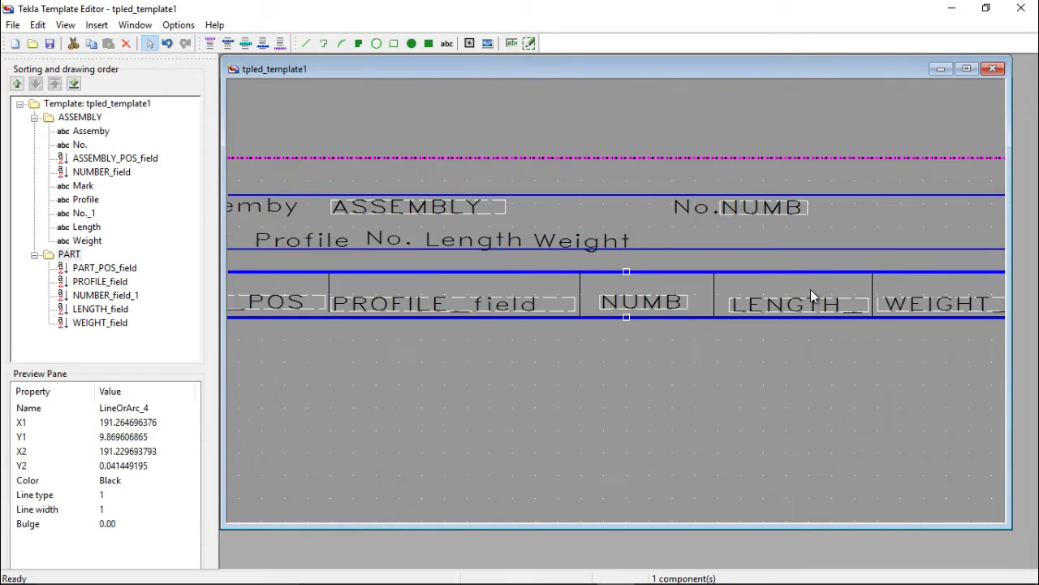
scroll(762, 293, "up", 1)
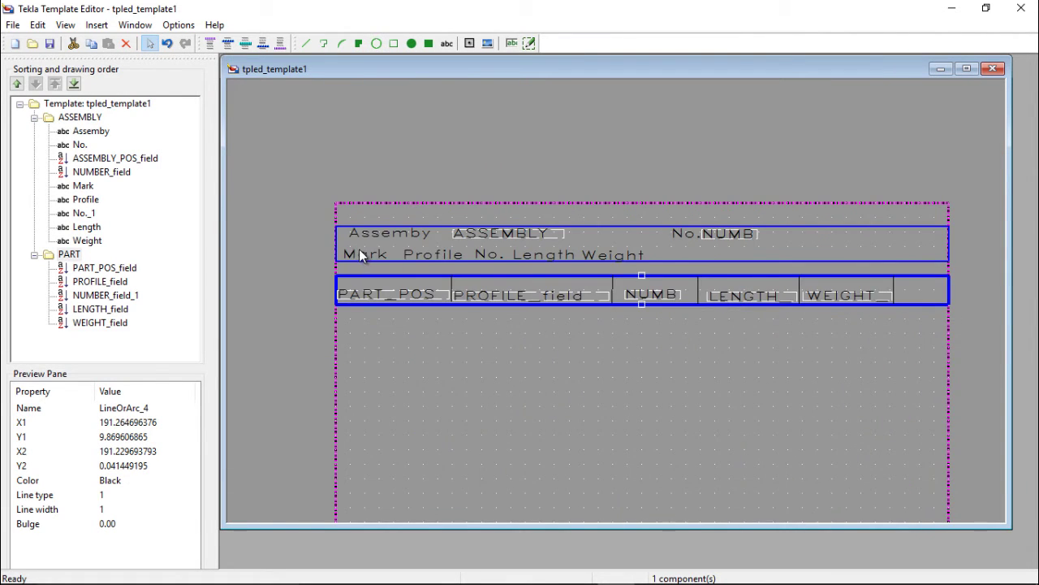
scroll(360, 253, "up", 1)
scroll(356, 257, "down", 3)
scroll(520, 297, "up", 3)
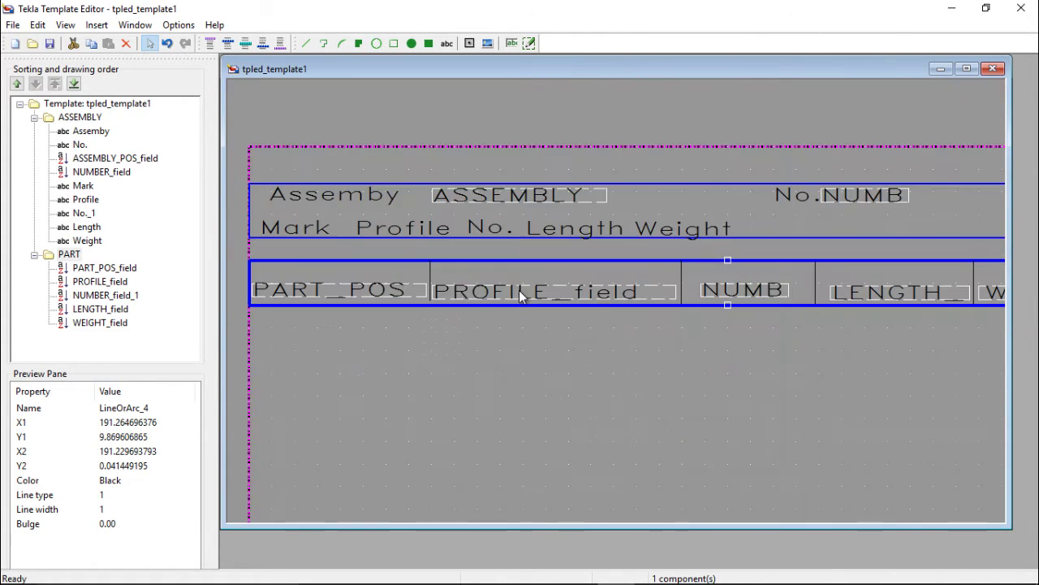
- Move the PART row's NUMBER field left against the line after PROFILE, to about X 94.7, Y 1.3
scroll(704, 297, "up", 3)
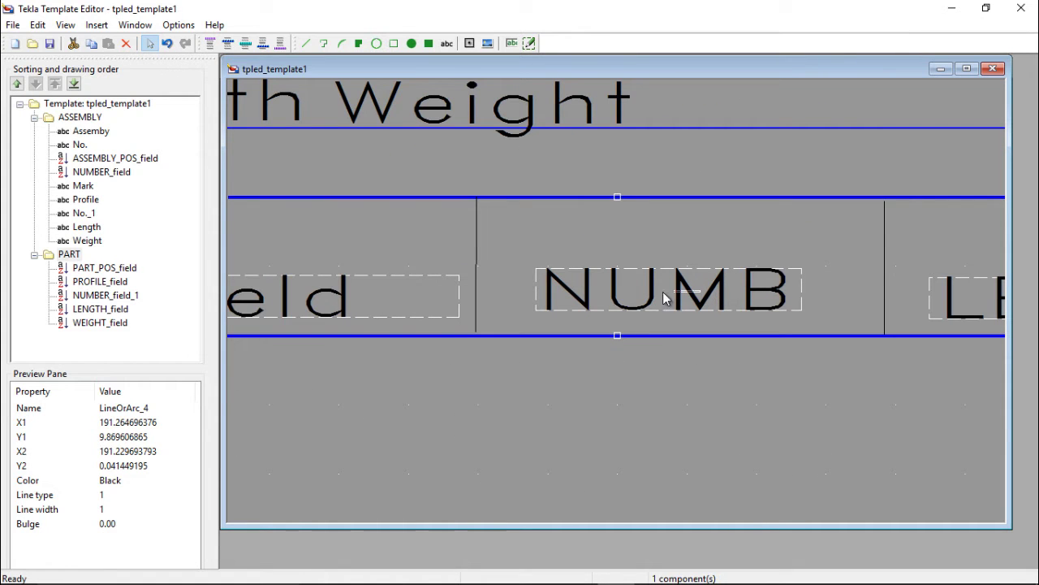
left_click(667, 294)
left_click_drag(686, 284, 623, 288)
scroll(640, 296, "down", 1)
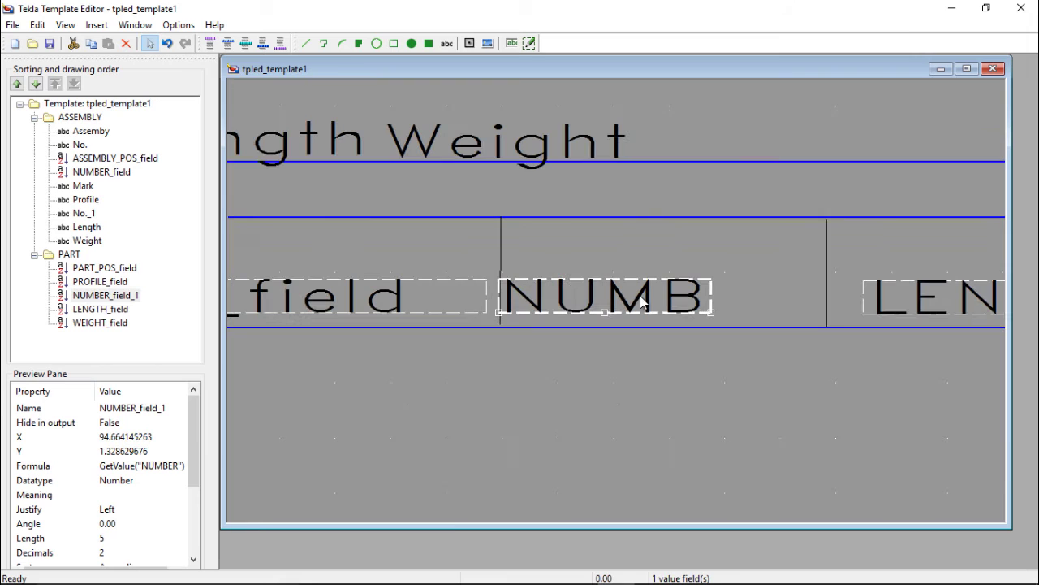
- Move the vertical line between NUMBER and LENGTH close to the NUMBER field, to about X 114.6, spanning about Y 9.8 to 0.2
left_click(823, 269)
left_click(826, 245)
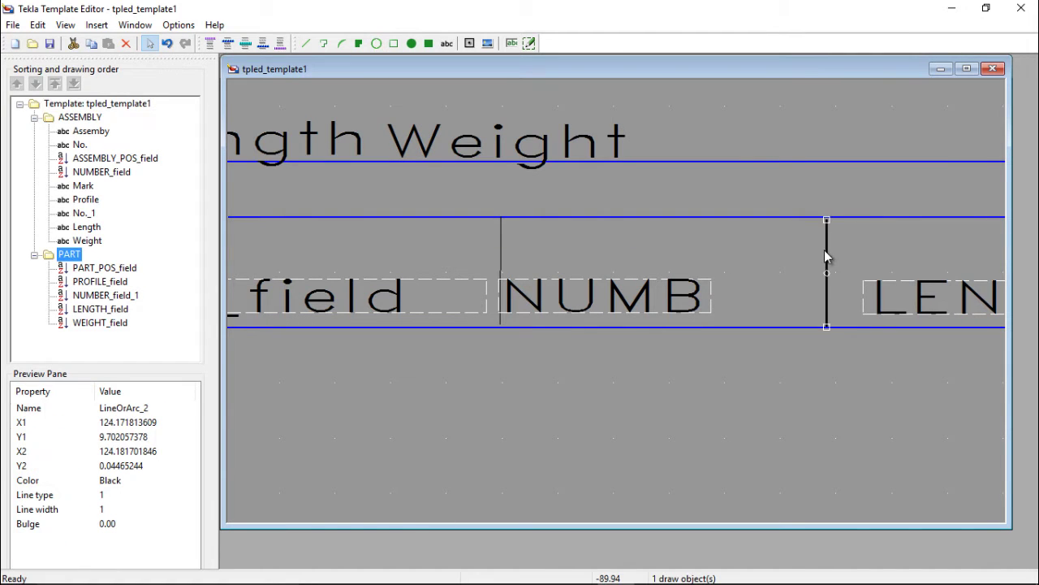
left_click_drag(825, 252, 720, 247)
scroll(354, 289, "down", 1)
scroll(601, 285, "up", 1)
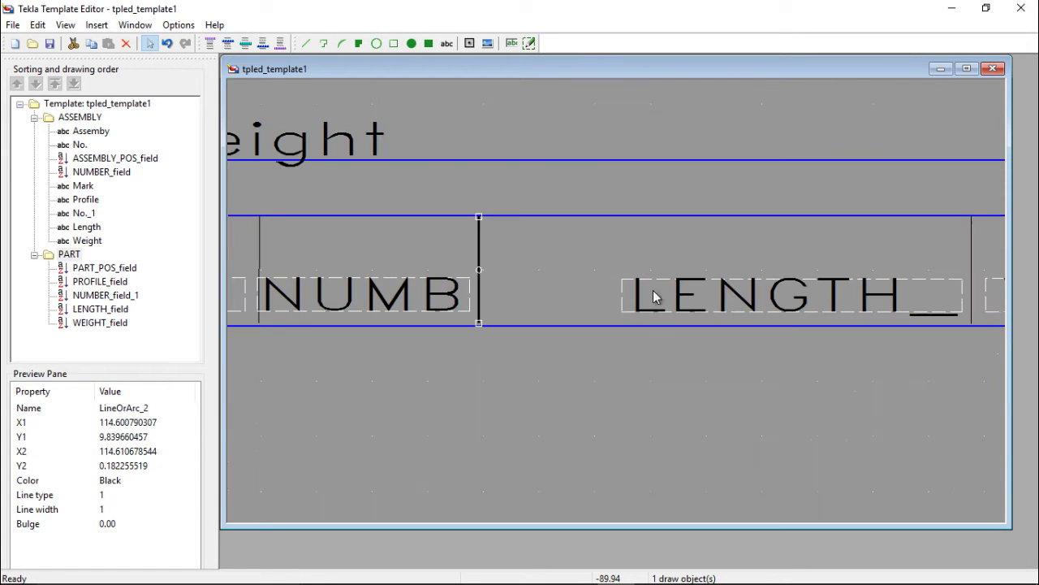
- Move the LENGTH field against the divider after NUMB, and move the divider between LENGTH and WEIGHT to the LENGTH field's end, about X 145.8
left_click(670, 238)
left_click(731, 286)
left_click_drag(731, 285, 586, 278)
scroll(568, 280, "down", 1)
scroll(809, 276, "up", 1)
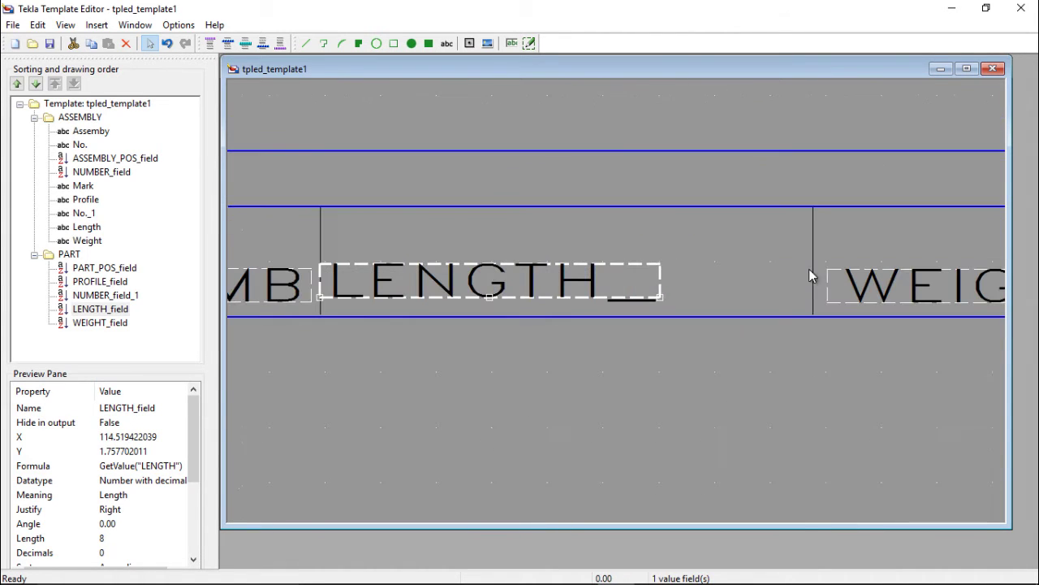
left_click(813, 252)
left_click_drag(770, 236, 668, 237)
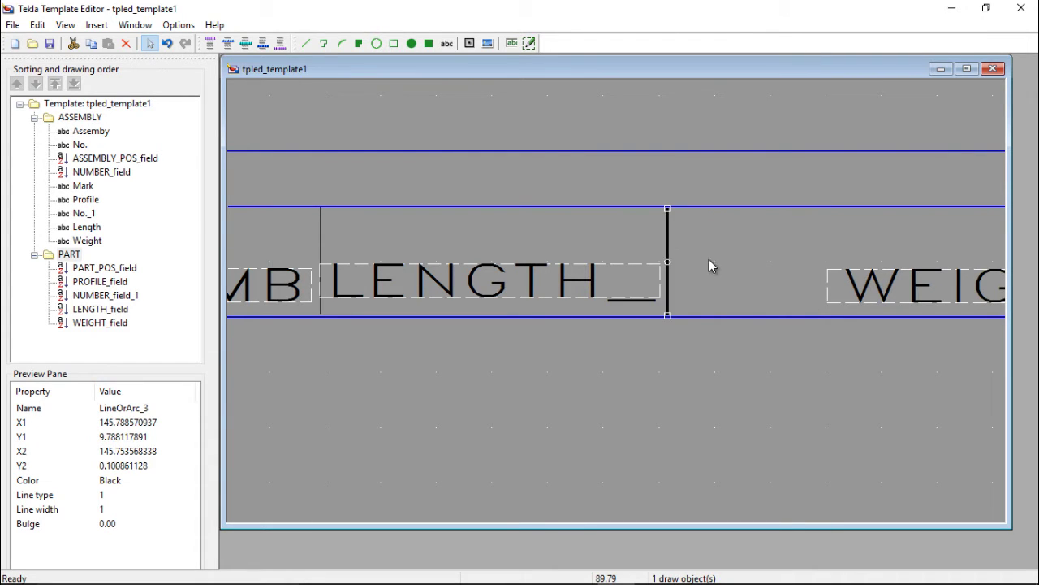
- Move the WEIGHT field in the PART row to just after the divider following LENGTH, at about X 146.2
scroll(710, 259, "down", 2)
left_click(850, 242)
left_click(857, 280)
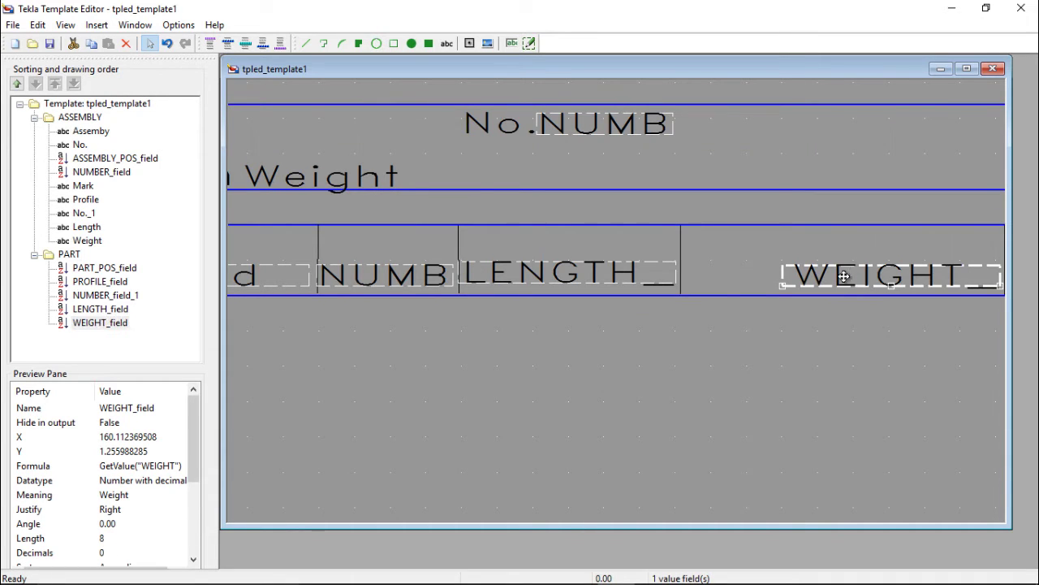
left_click_drag(857, 280, 758, 268)
scroll(836, 302, "down", 3)
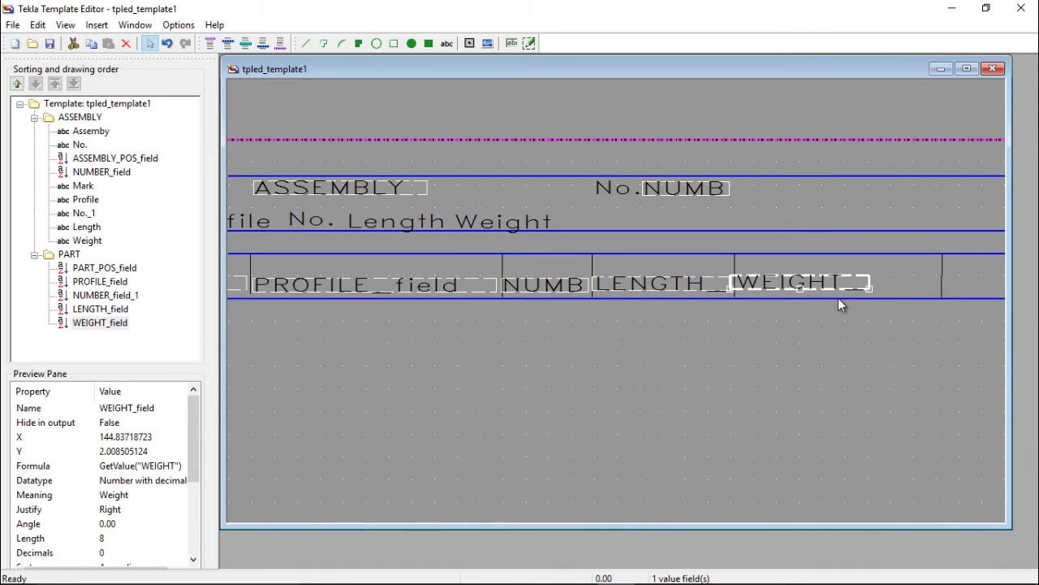
scroll(625, 281, "up", 4)
scroll(510, 301, "down", 3)
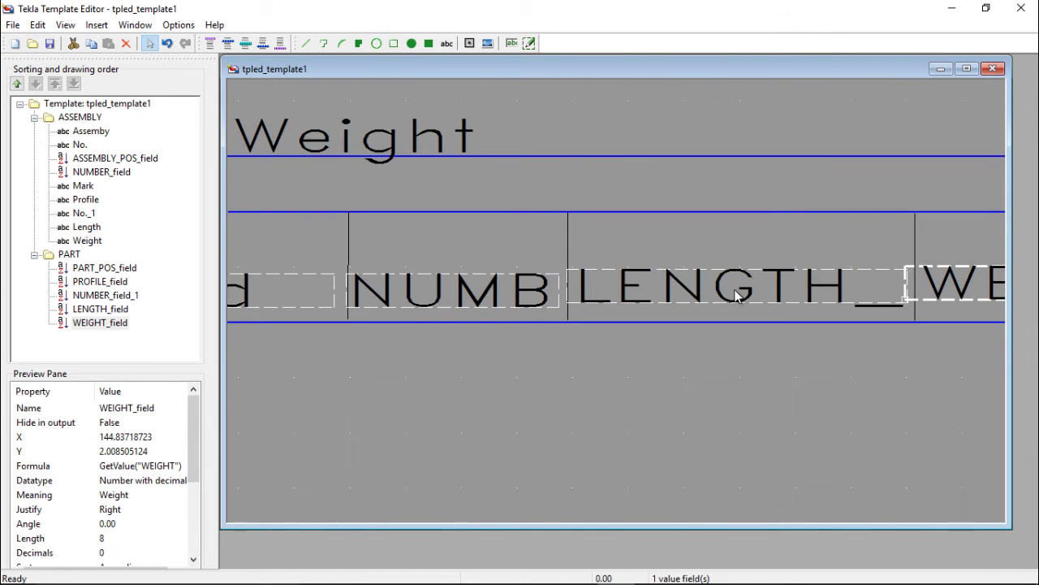
scroll(891, 285, "up", 1)
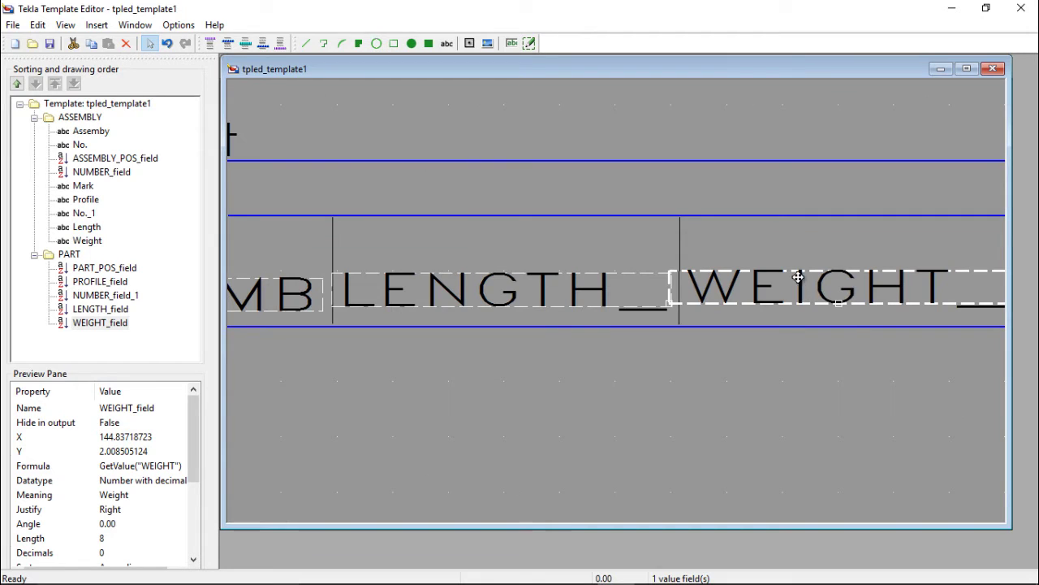
left_click_drag(799, 277, 775, 285)
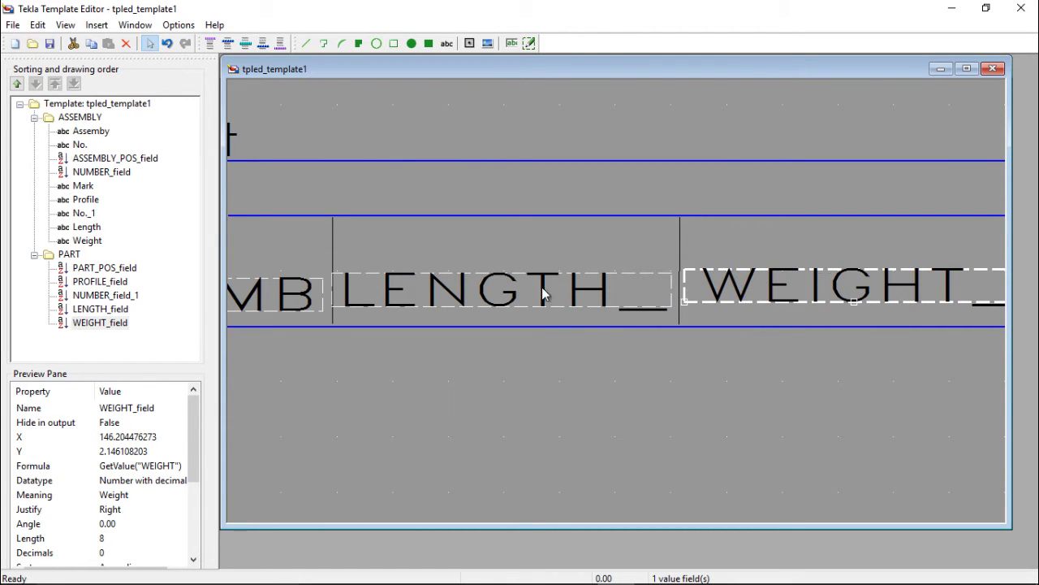
- Nudge the LENGTH field to about X 114.4 and move the WEIGHT field farther from its divider, to about X 149.4
left_click(471, 285)
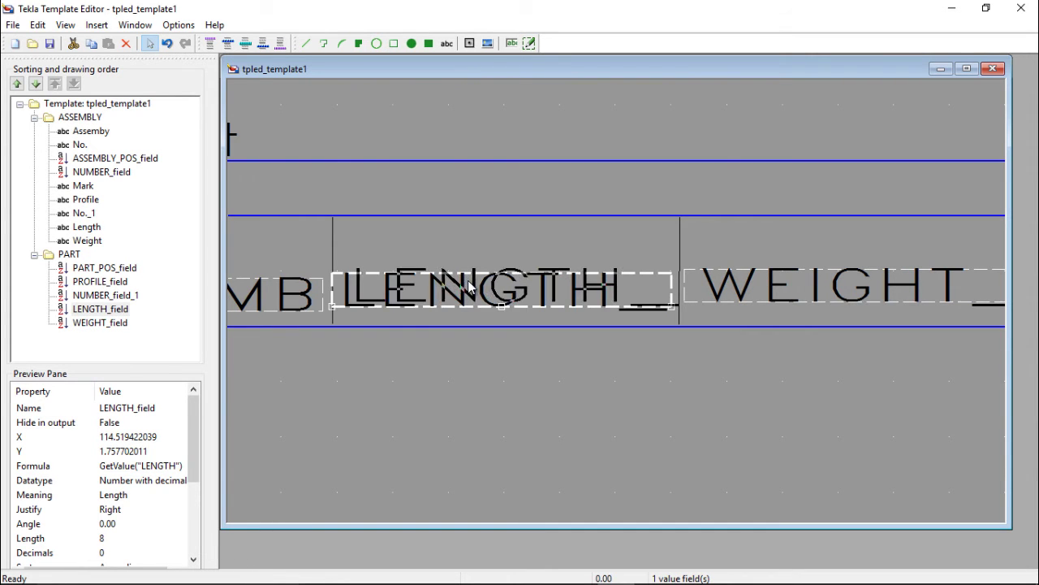
left_click_drag(488, 285, 490, 286)
scroll(577, 292, "down", 2)
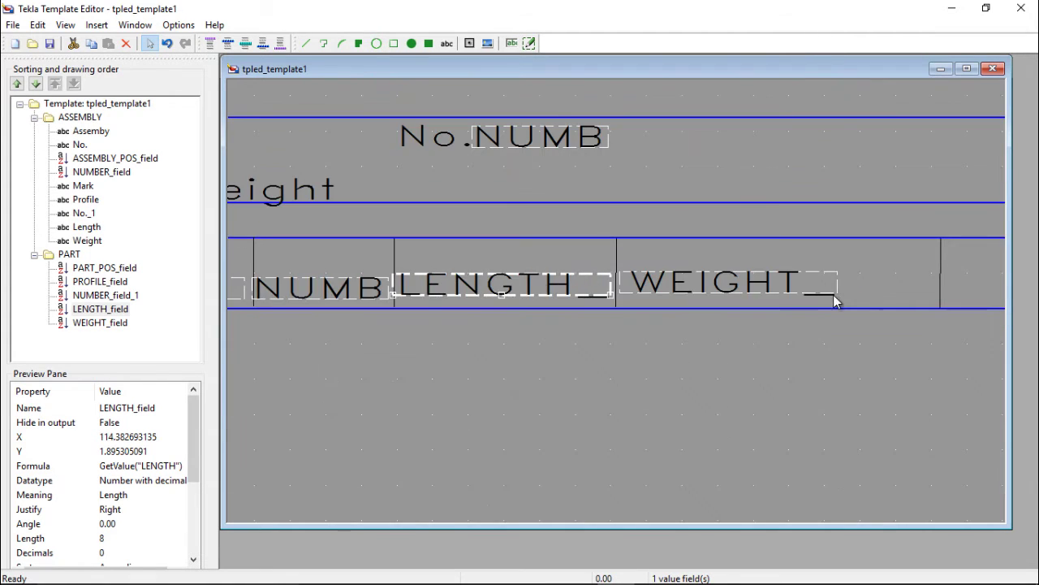
scroll(833, 295, "up", 2)
left_click(708, 281)
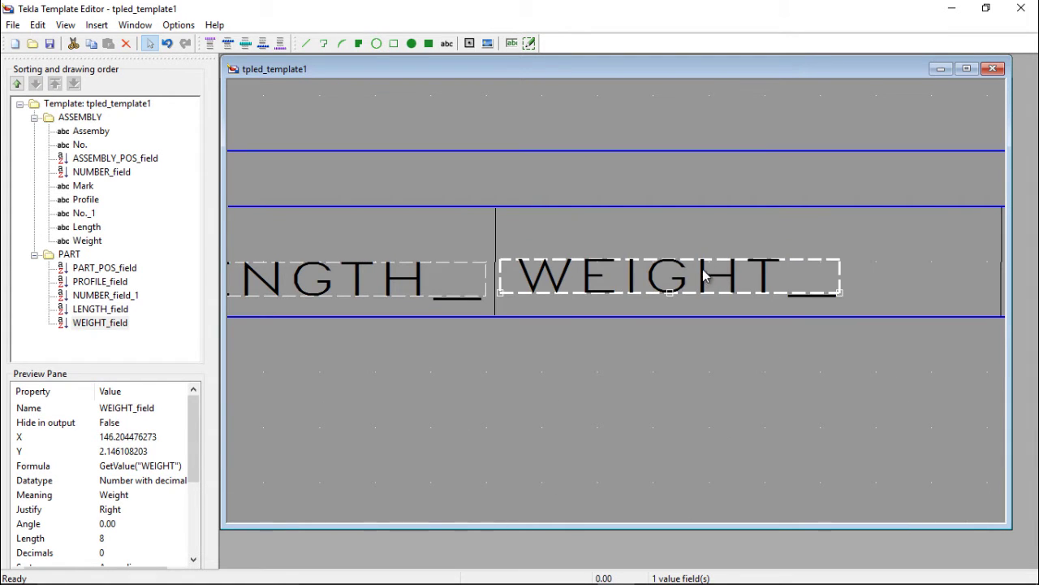
mouse_move(708, 281)
left_mouse_down()
mouse_move(682, 274)
mouse_move(693, 272)
left_mouse_up()
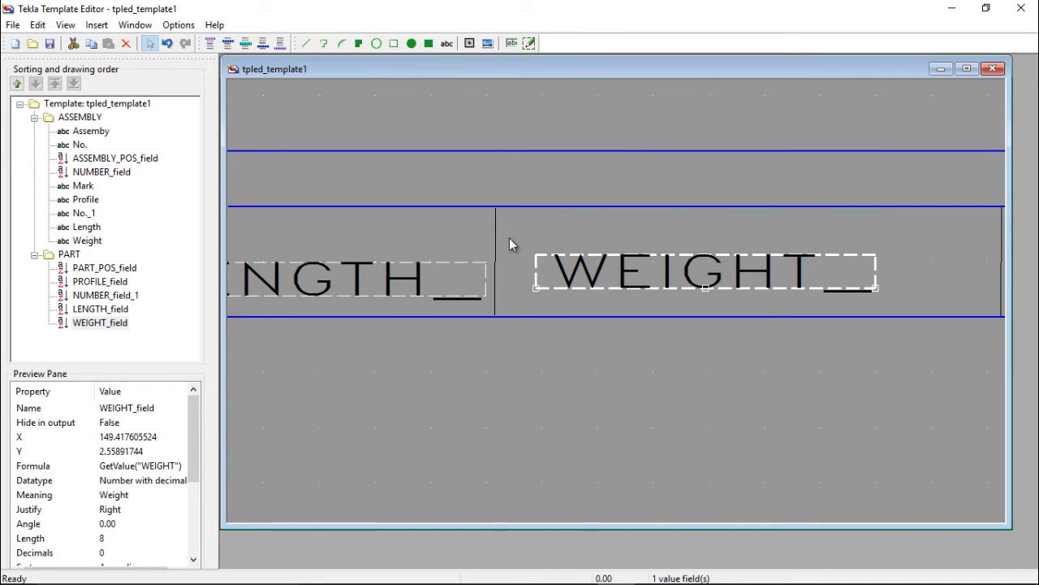
- Shift the divider between LENGTH and WEIGHT slightly toward WEIGHT, and place the LENGTH field between its dividers at about X 115.3
left_click(503, 233)
left_click(499, 234)
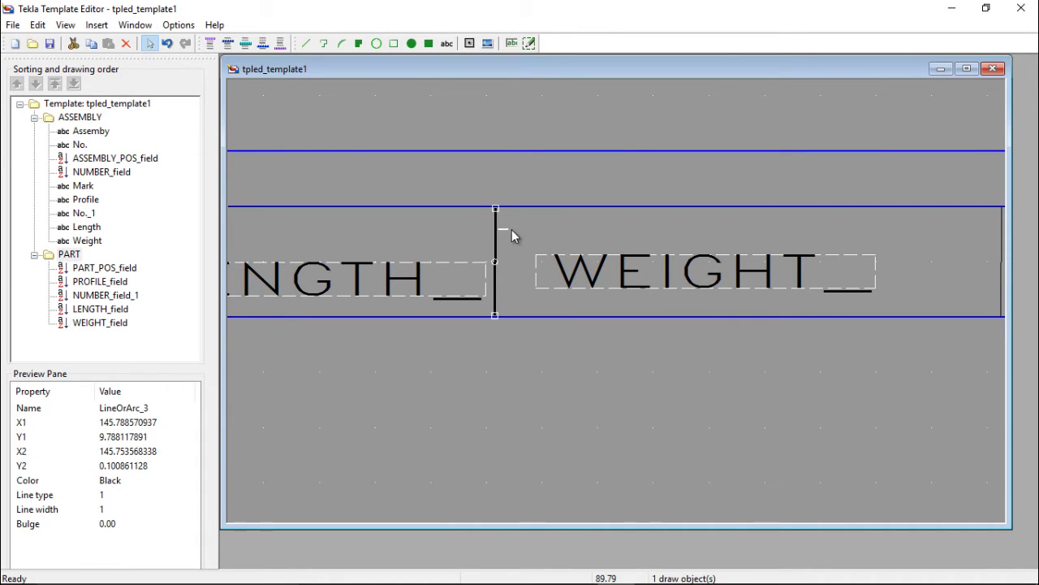
left_click(505, 235)
left_click(498, 236)
left_click_drag(497, 230, 505, 234)
scroll(494, 273, "down", 2)
scroll(437, 218, "up", 2)
left_click(437, 217)
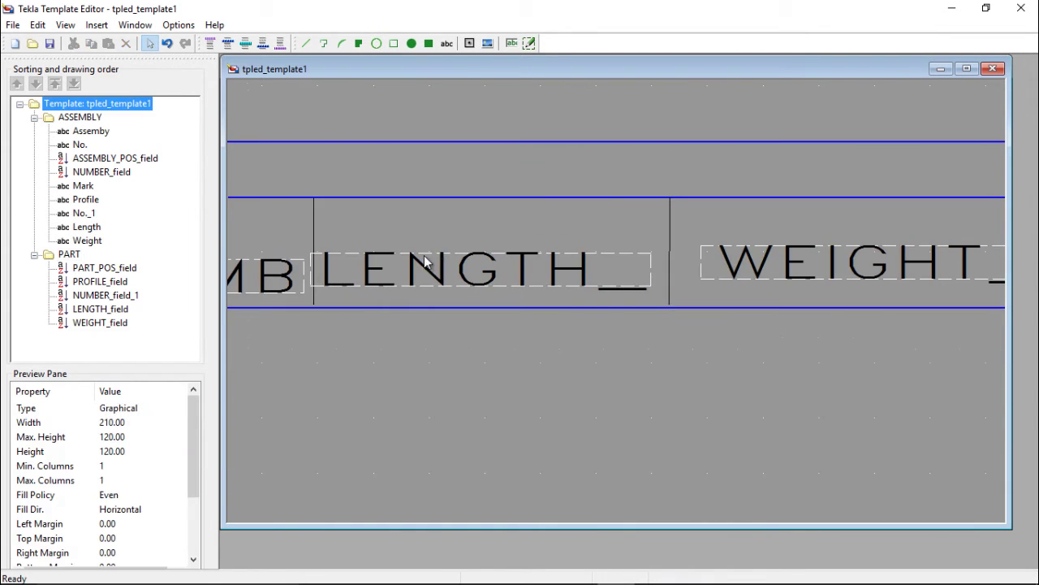
left_click(417, 260)
left_click_drag(416, 260, 433, 261)
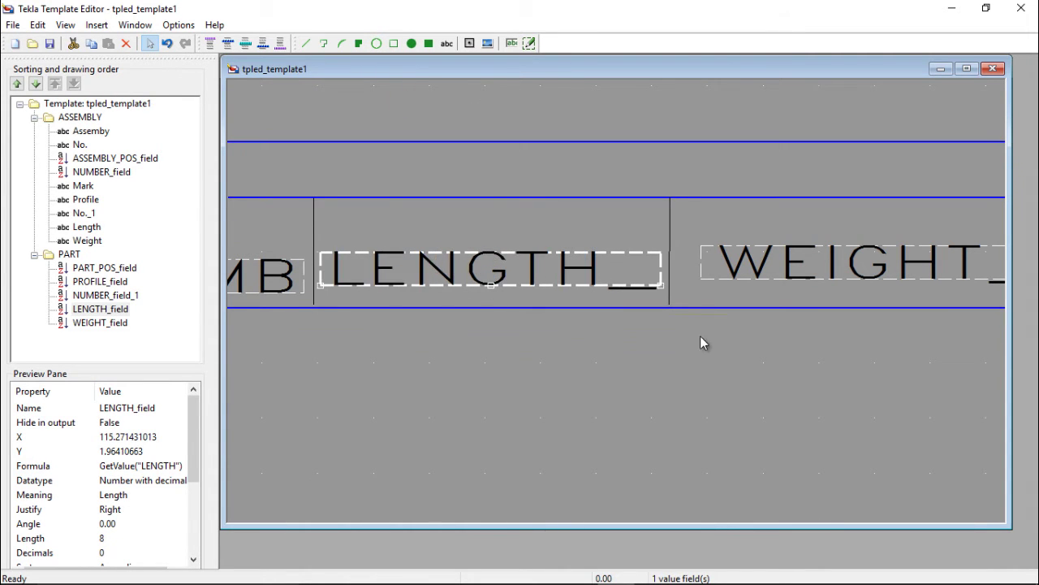
- Nudge the PART row's NUMBER field to about X 95.0, Y 1.7 and its PROFILE field to about X 40.4, Y 2.2
scroll(504, 332, "down", 2)
scroll(527, 316, "up", 4)
left_click(547, 250)
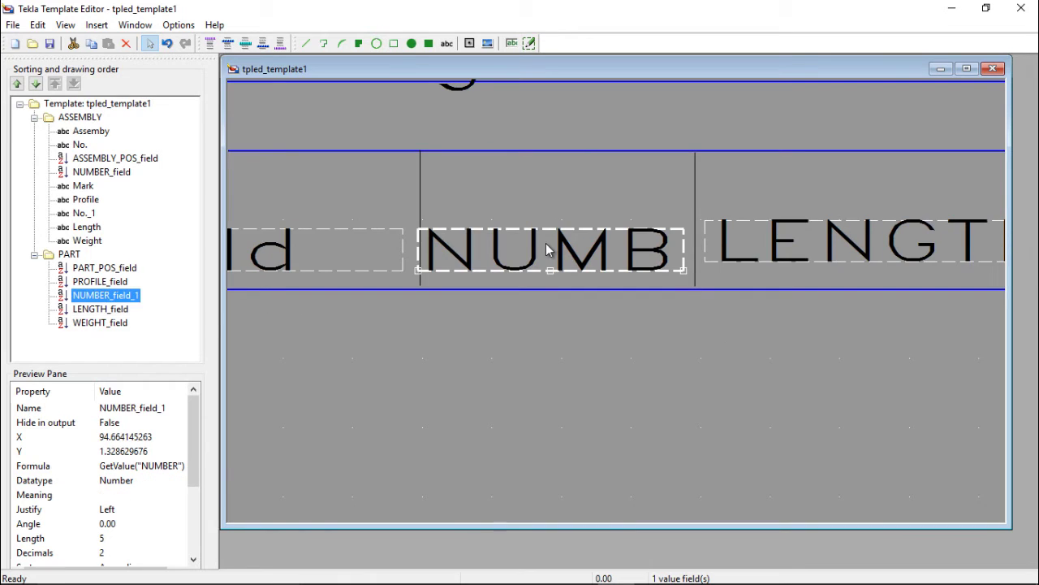
left_click_drag(547, 250, 551, 244)
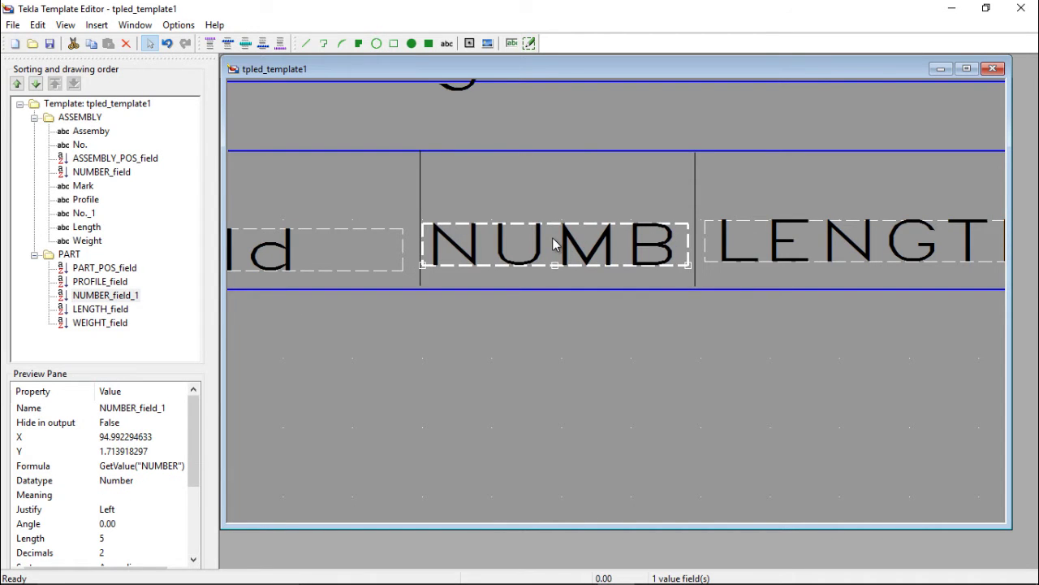
scroll(823, 349, "down", 2)
scroll(243, 292, "up", 2)
left_click(382, 299)
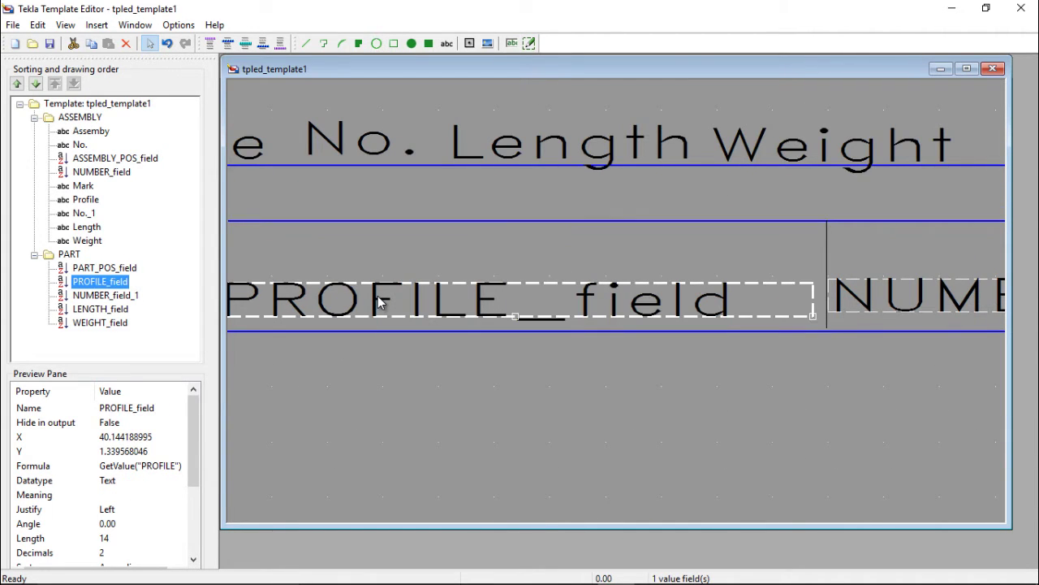
left_click_drag(382, 299, 385, 299)
scroll(386, 300, "down", 2)
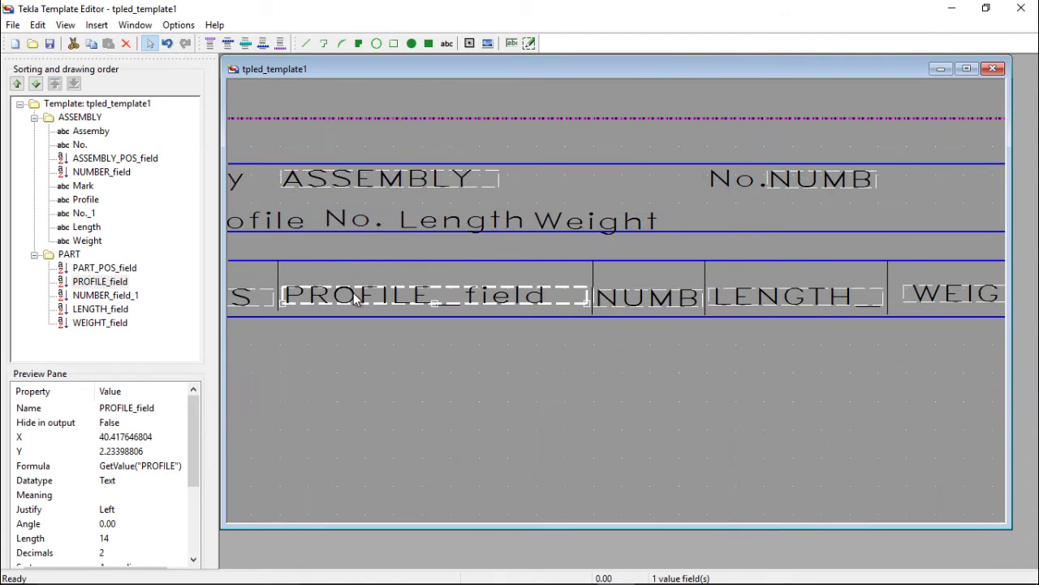
- Move the last divider of the PART row in to just after the WEIGHT field
scroll(869, 298, "up", 1)
scroll(520, 289, "down", 2)
scroll(779, 285, "up", 4)
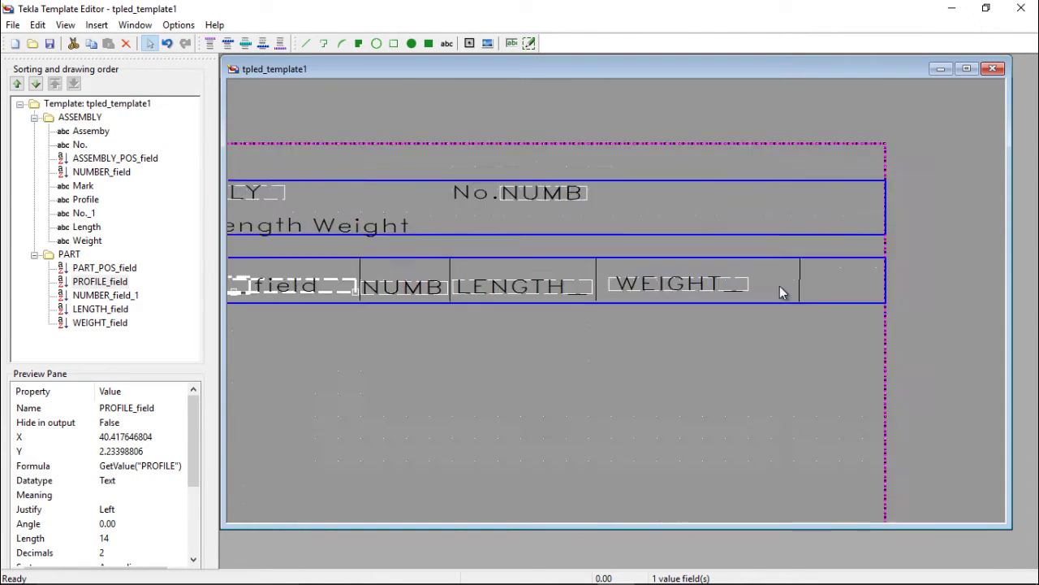
left_click(816, 273)
left_click_drag(815, 264, 726, 266)
scroll(792, 284, "down", 3)
- Draw a horizontal line about 209.7 mm long across the full ASSEMBLY row, between the assembly title line and the column headings
left_click(462, 250)
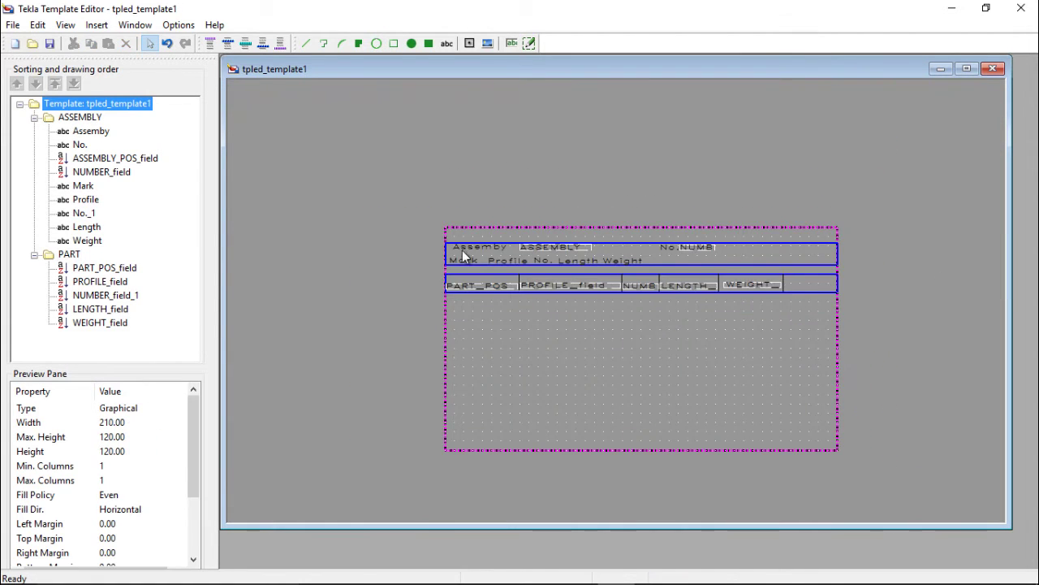
scroll(488, 258, "up", 3)
scroll(497, 264, "up", 3)
scroll(632, 278, "down", 2)
scroll(470, 236, "up", 2)
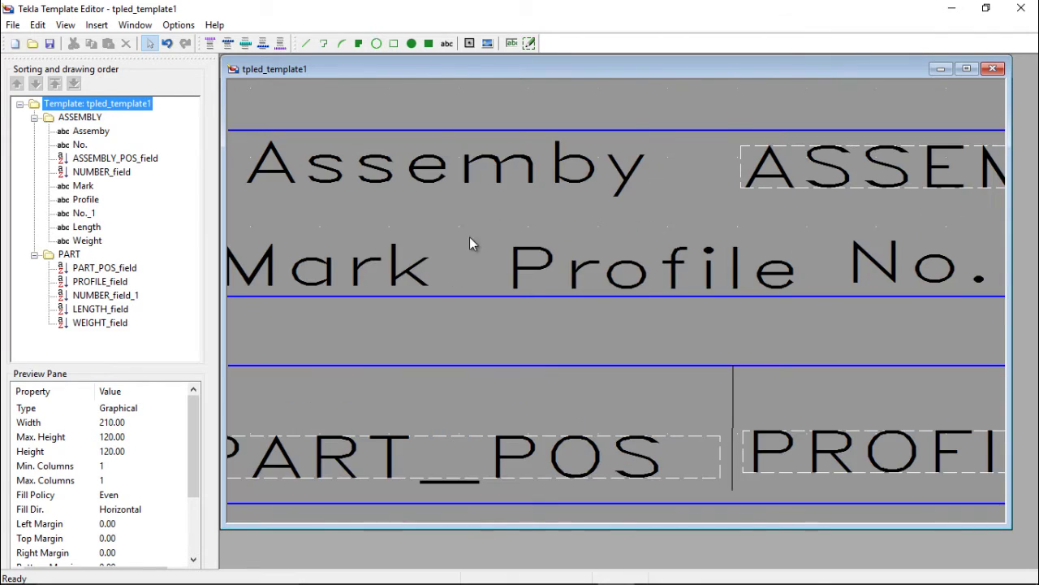
scroll(335, 94, "down", 1)
left_click(306, 43)
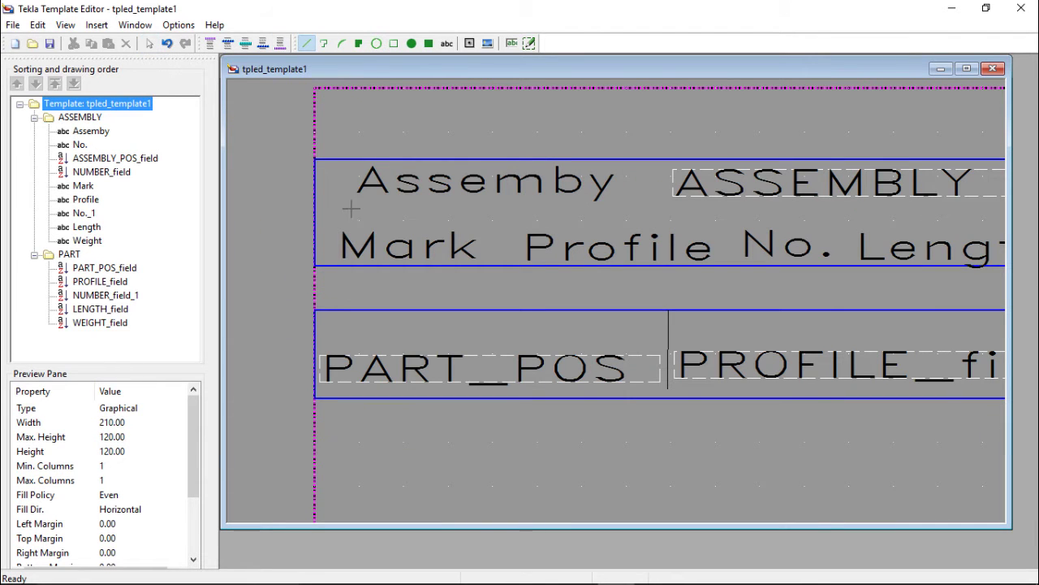
left_click(343, 209)
scroll(325, 227, "down", 4)
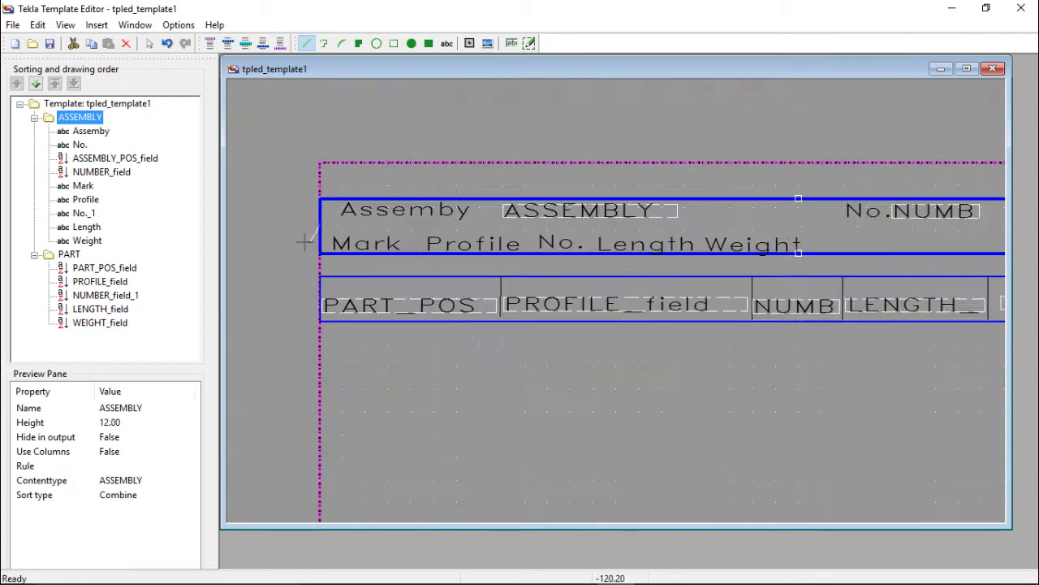
scroll(816, 243, "up", 3)
scroll(819, 244, "up", 2)
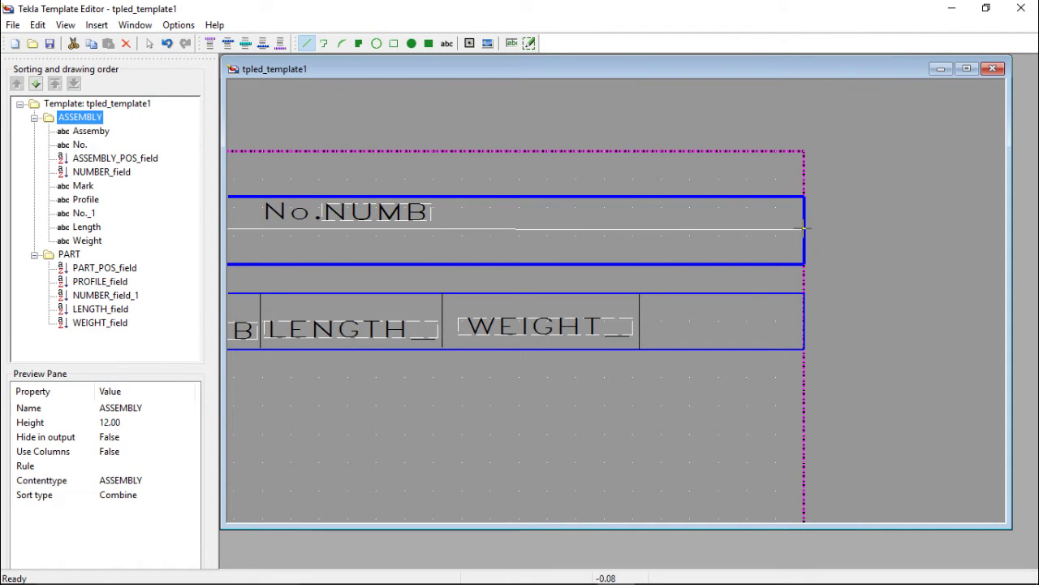
left_click(802, 230)
scroll(780, 239, "down", 1)
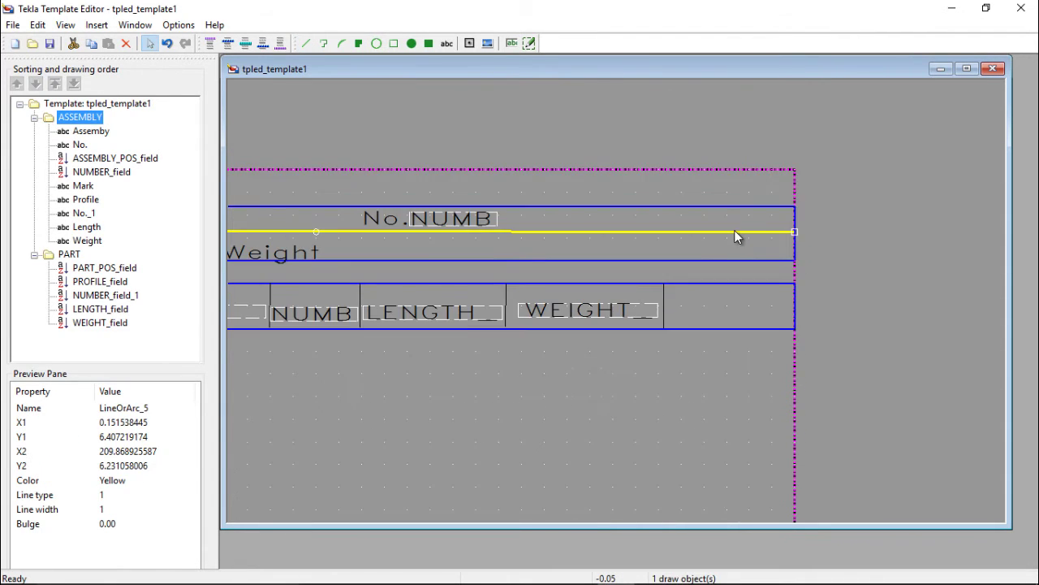
- Set the color of the new horizontal line in the ASSEMBLY row to black
double_click(734, 231)
left_click(275, 81)
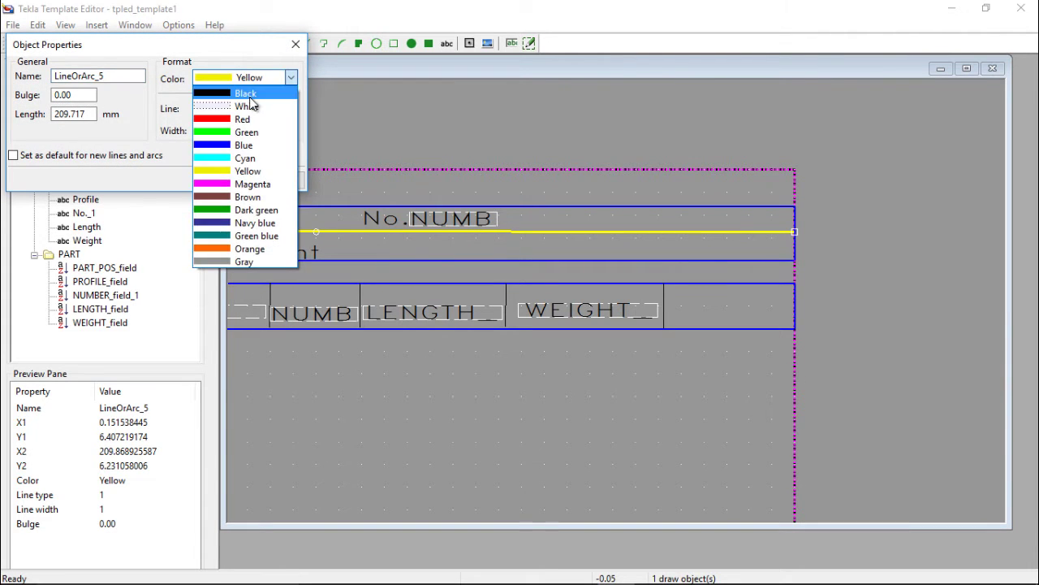
left_click(235, 93)
left_click(230, 179)
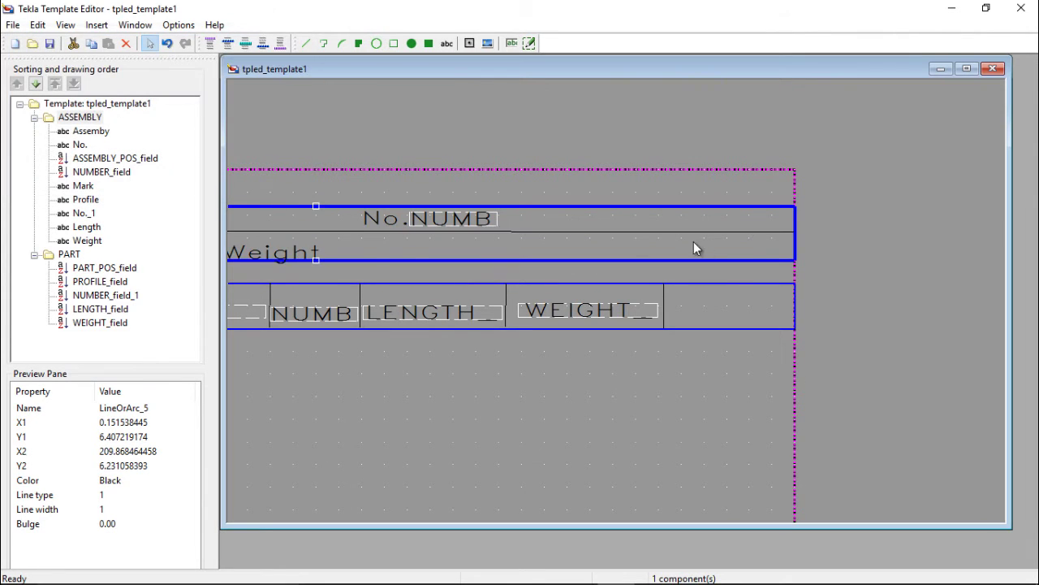
- Move the Weight heading in the ASSEMBLY row above the WEIGHT field, to about X 151.1
scroll(731, 236, "down", 3)
scroll(487, 243, "up", 4)
scroll(510, 243, "up", 1)
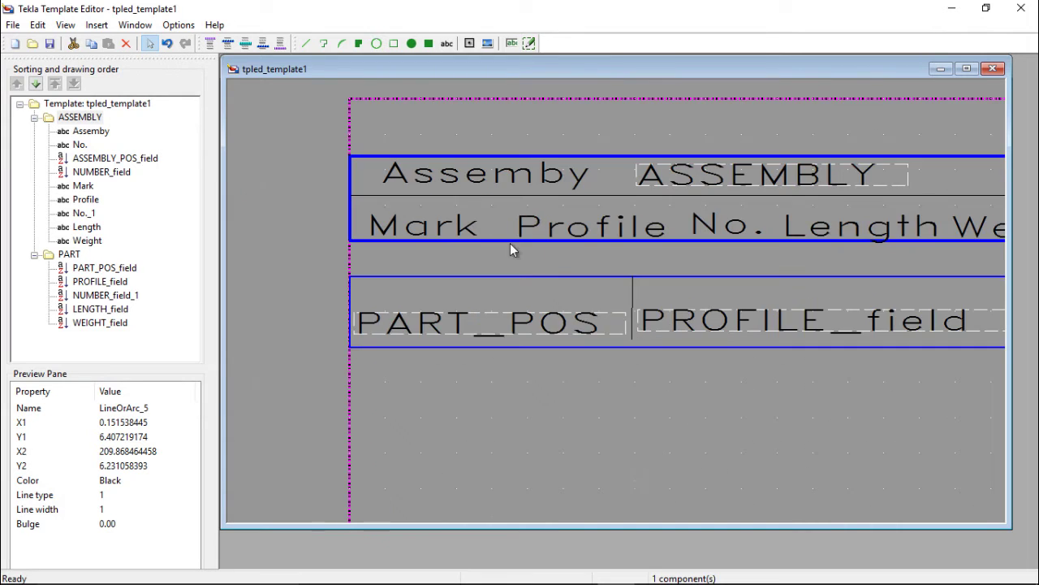
scroll(436, 235, "down", 1)
scroll(359, 240, "up", 1)
scroll(363, 238, "down", 3)
scroll(704, 233, "up", 3)
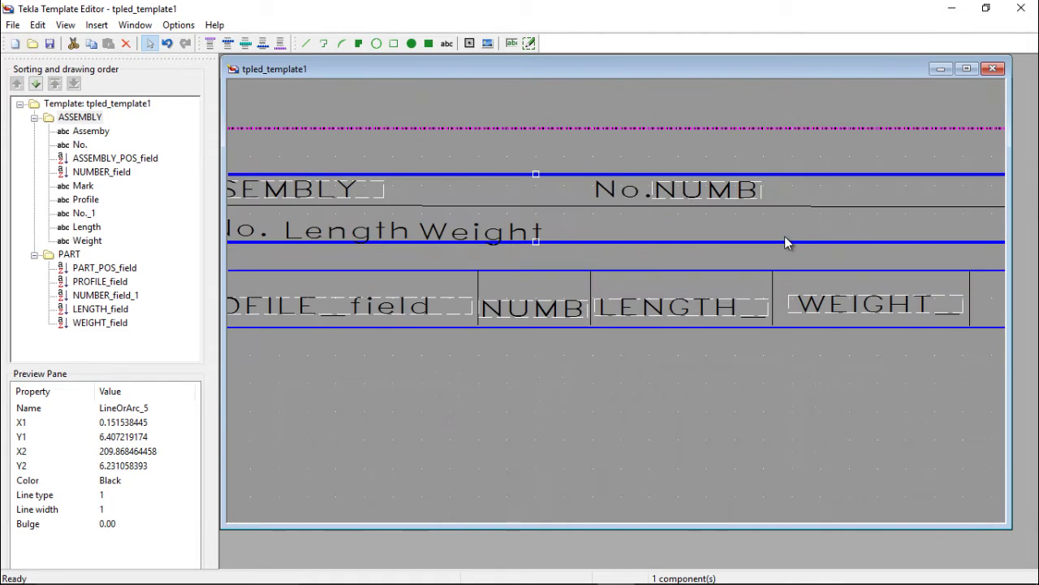
scroll(419, 227, "down", 2)
left_click(411, 229)
left_click_drag(411, 229, 708, 225)
scroll(540, 254, "down", 2)
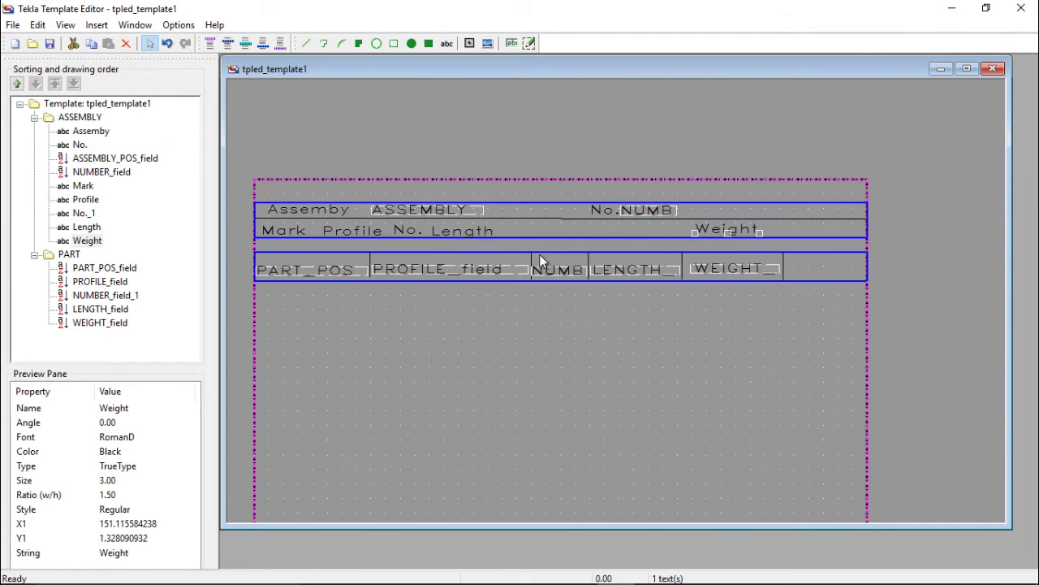
- Move the Length heading above the LENGTH field at about X 117.6, and the No. heading above the NUMB field at about X 98.3
scroll(528, 244, "up", 3)
left_click(412, 213)
left_click_drag(395, 214, 721, 207)
scroll(720, 243, "down", 1)
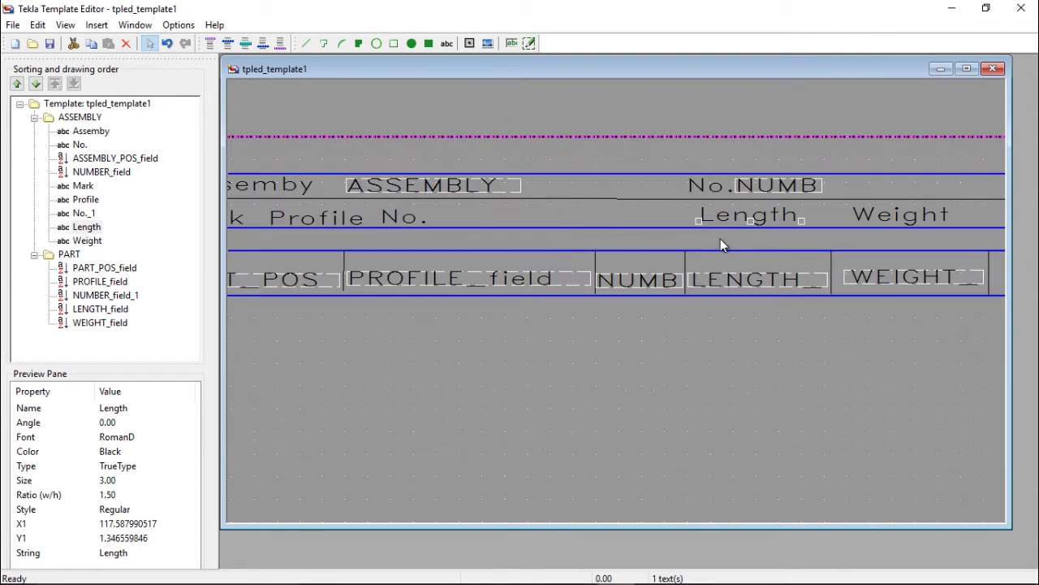
scroll(447, 235, "up", 1)
left_click(395, 218)
left_click_drag(394, 218, 679, 208)
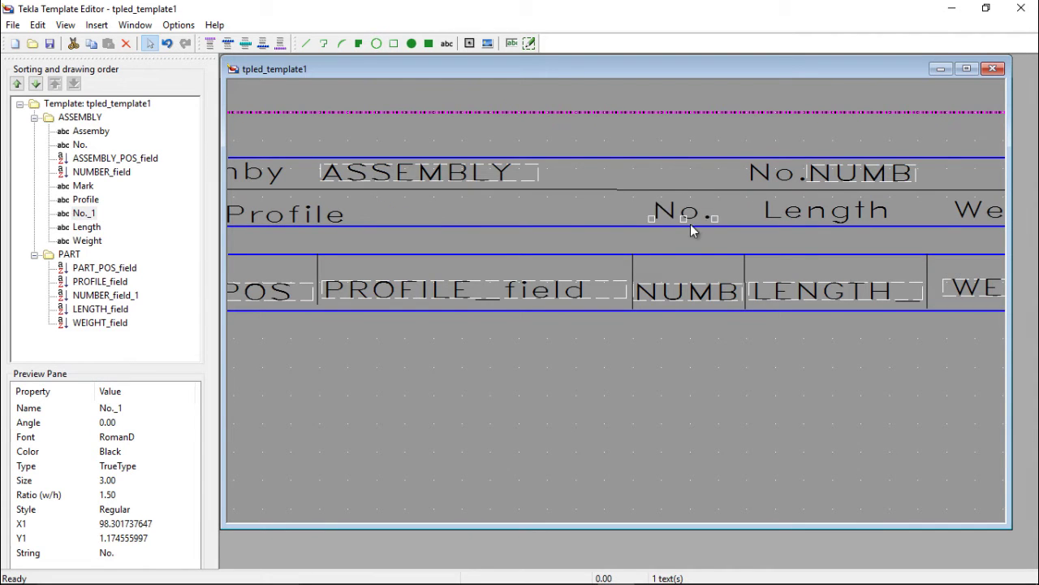
scroll(695, 240, "down", 2)
- Move the Profile heading above the PROFILE field, and the Mark heading above the PART_POS field at about X 10.5
scroll(410, 237, "up", 2)
left_click(429, 234)
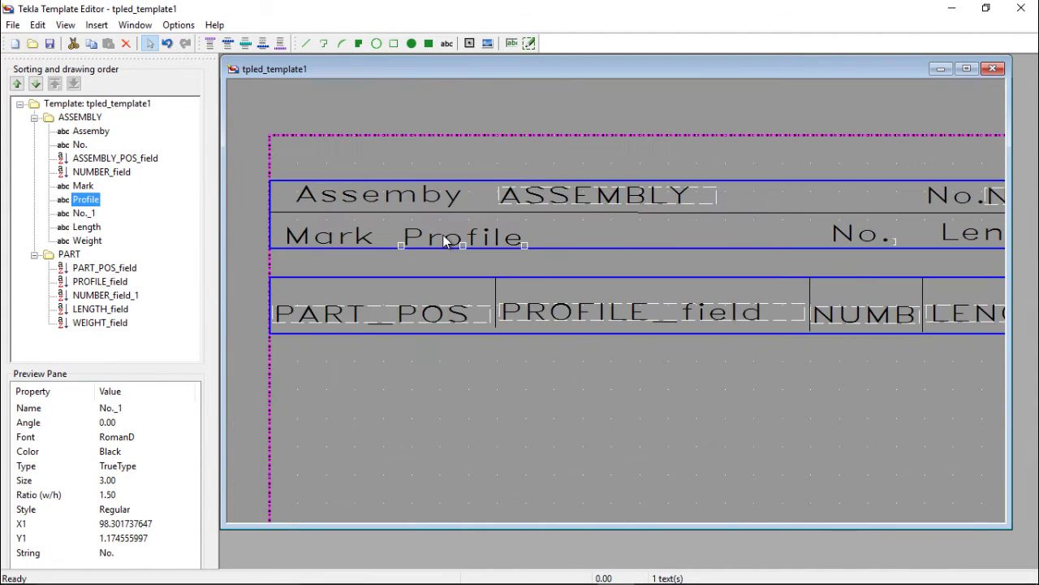
left_click_drag(428, 234, 605, 232)
left_click(321, 235)
left_click_drag(321, 236, 382, 237)
scroll(434, 255, "down", 1)
scroll(463, 274, "up", 1)
scroll(463, 274, "up", 1)
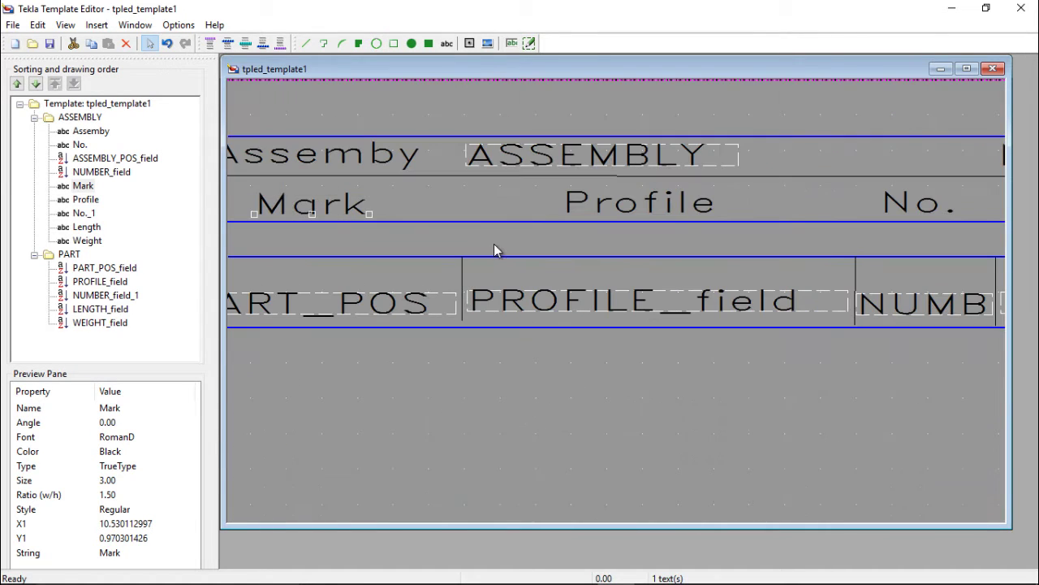
- Draw a vertical divider line about 6.1 mm long between the Mark and Profile headings in the ASSEMBLY row, at about X 37.5
left_click(467, 100)
left_click(307, 44)
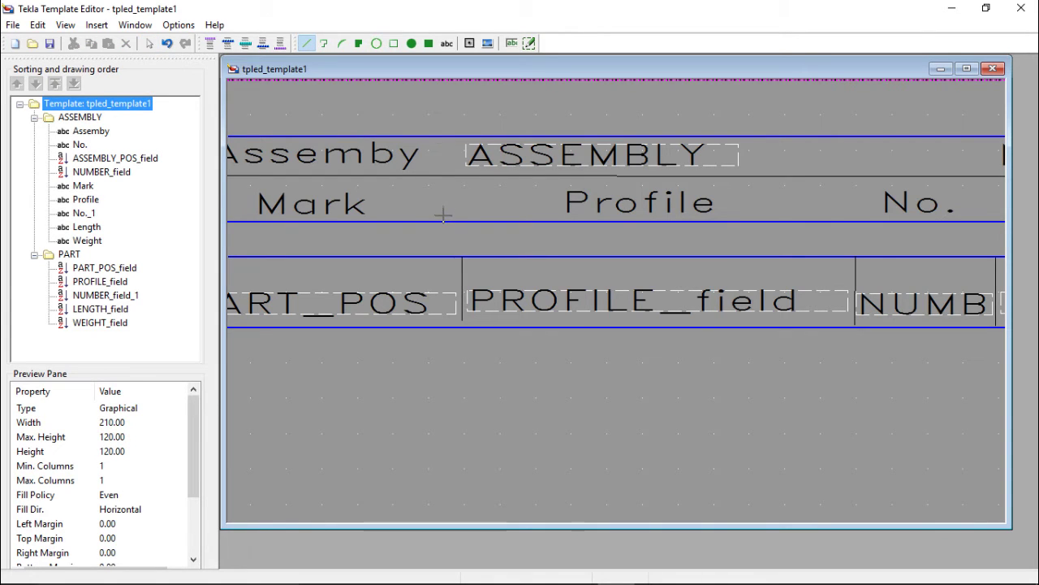
left_click(445, 208)
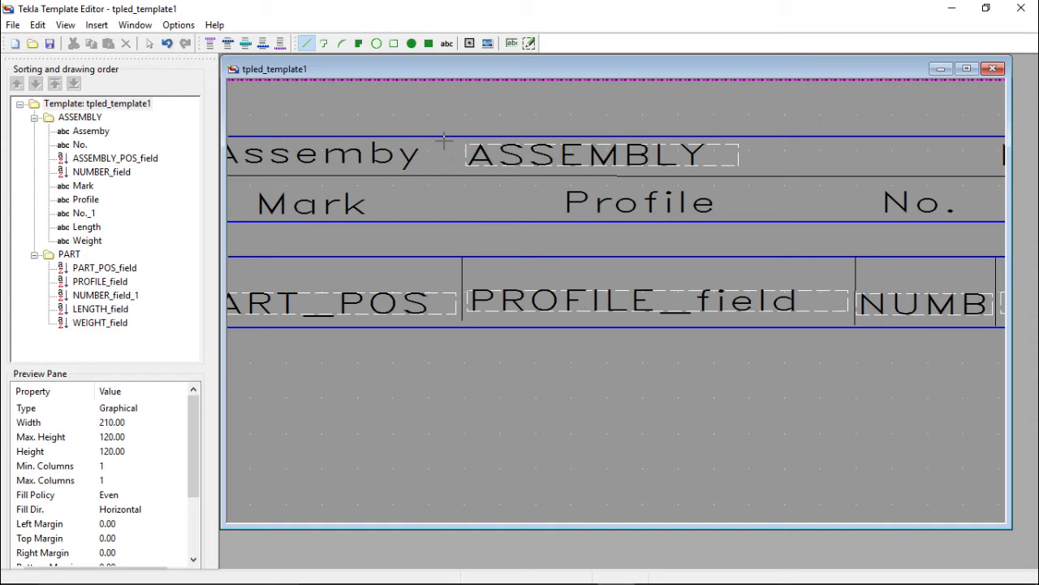
scroll(444, 151, "down", 3)
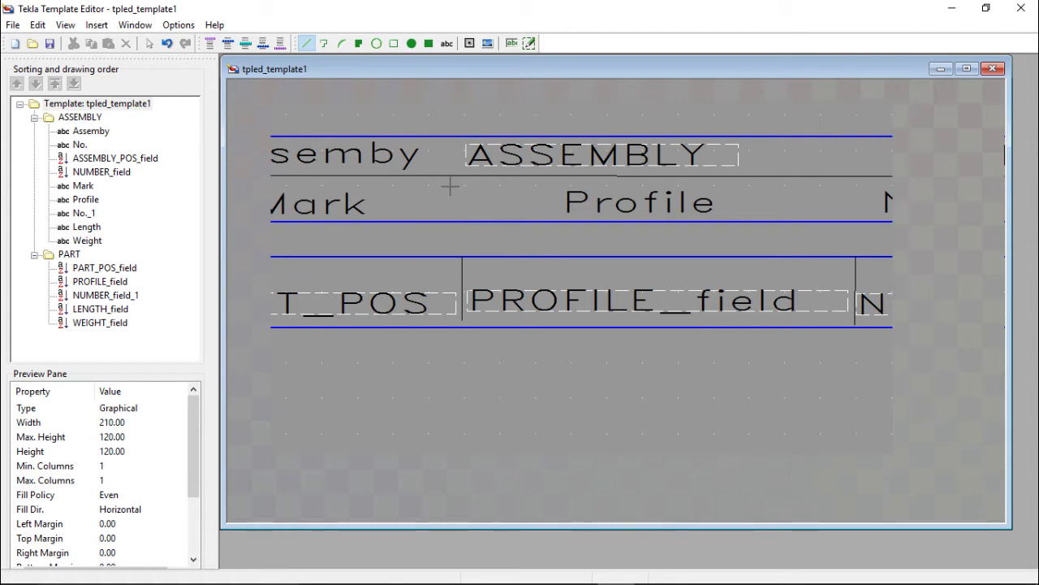
left_click(448, 195)
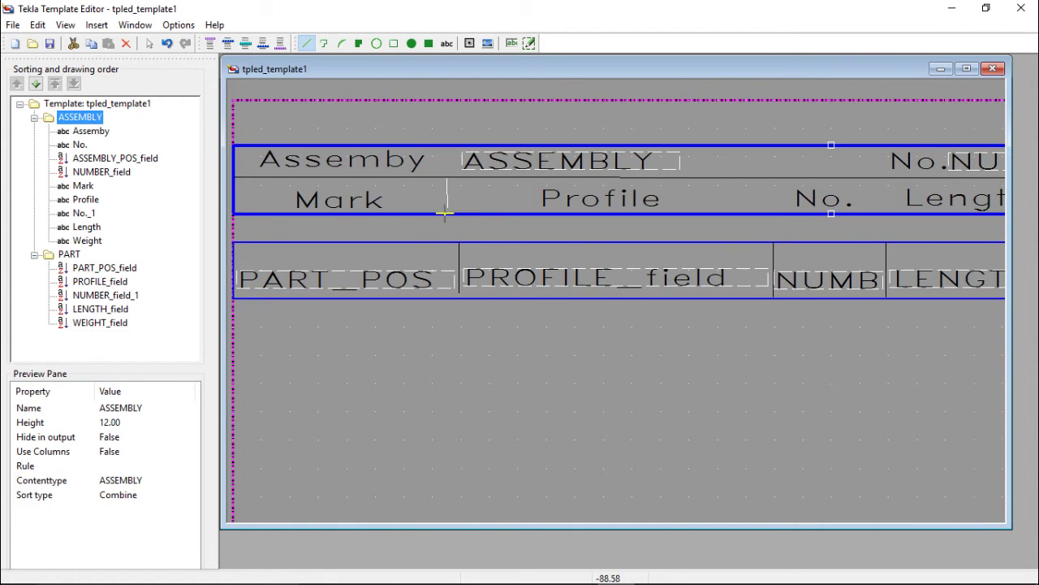
scroll(445, 213, "up", 1)
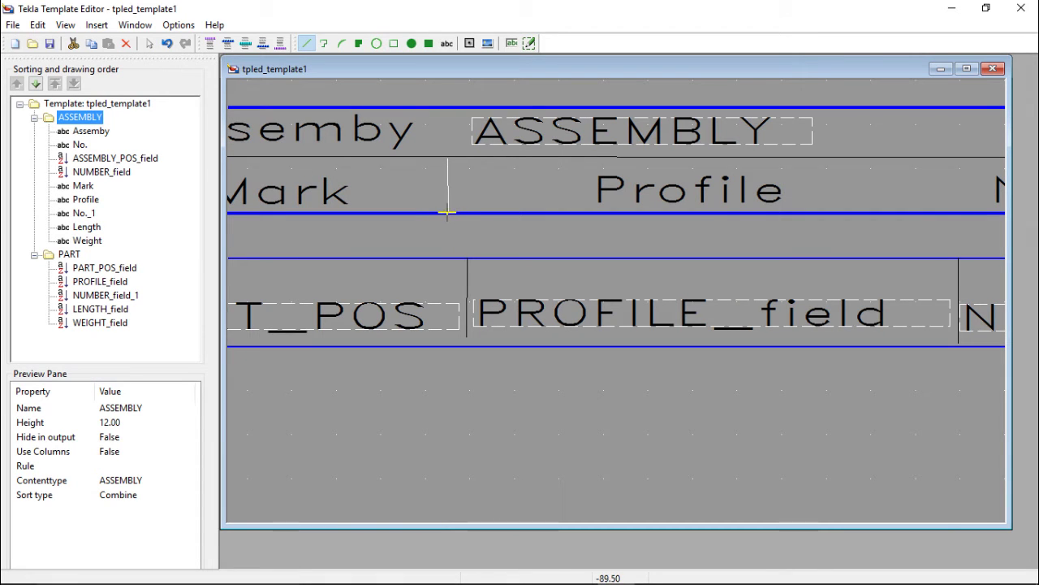
scroll(447, 213, "up", 2)
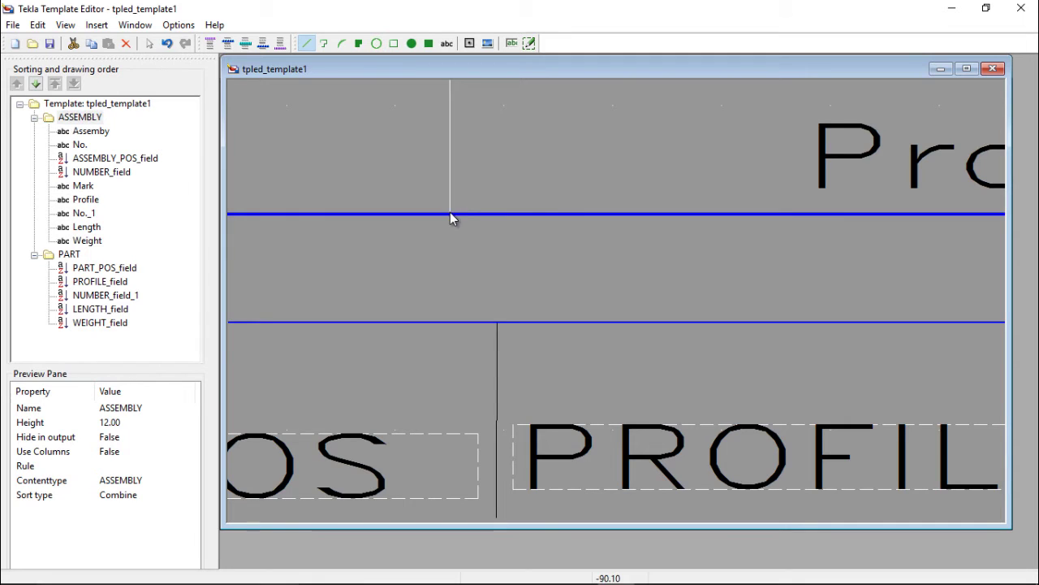
left_click(450, 212)
- Draw a vertical divider line about 6.3 mm long between the Profile and No. headings, at about X 94.6
scroll(445, 219, "down", 3)
scroll(786, 209, "up", 2)
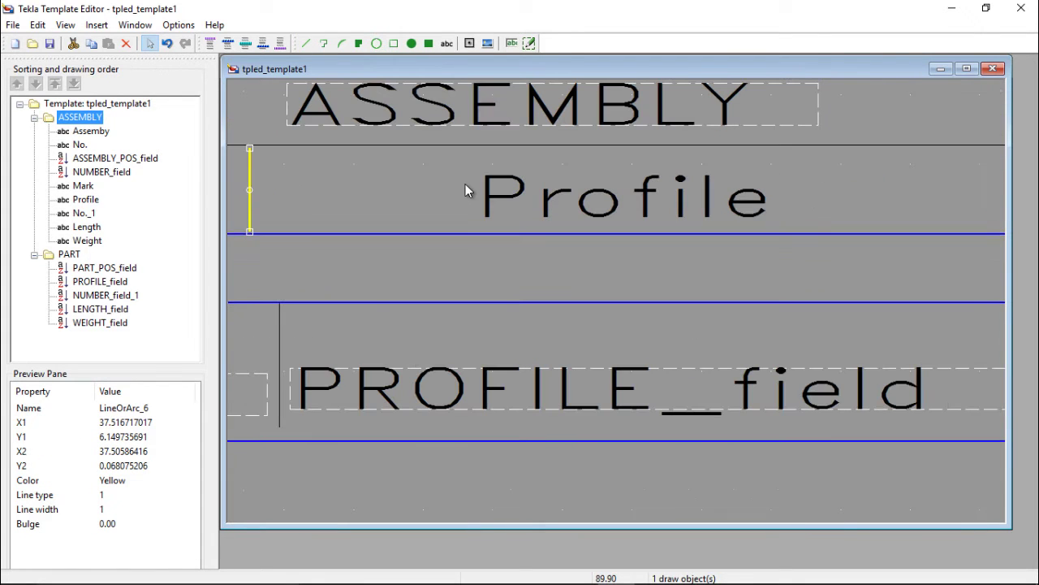
left_click(404, 189)
left_click(307, 44)
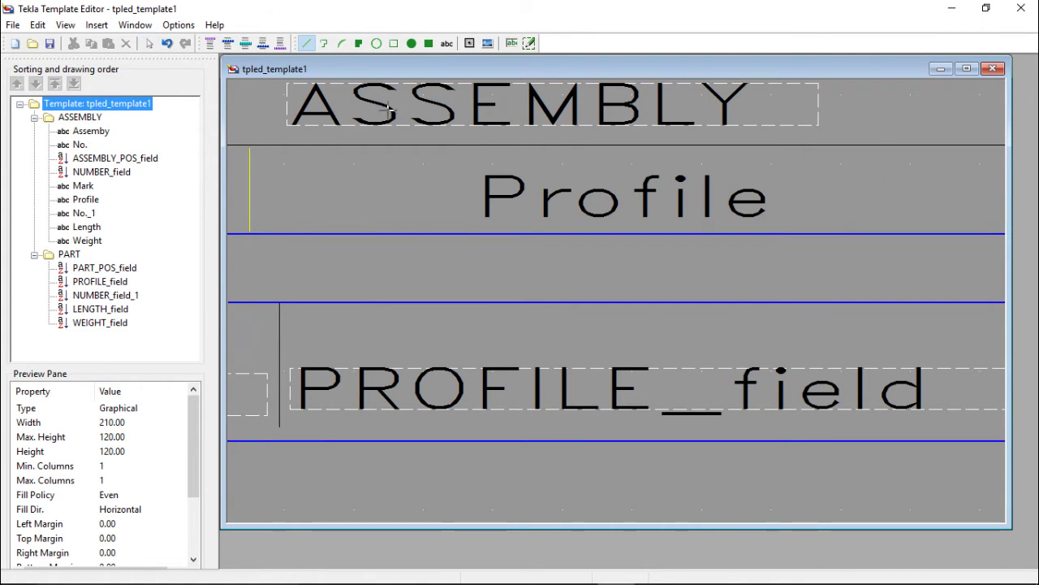
scroll(780, 198, "down", 3)
scroll(727, 192, "down", 1)
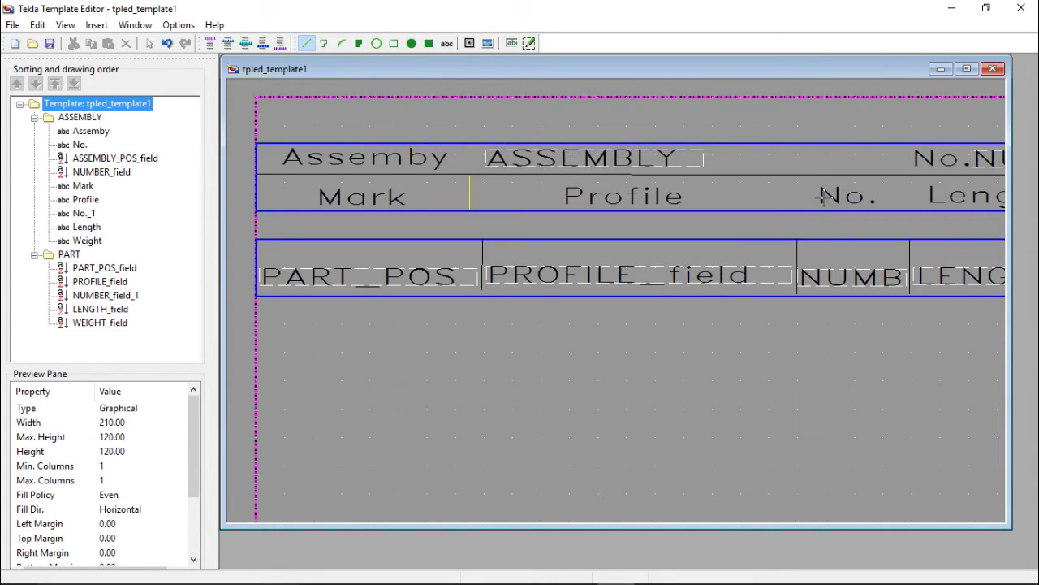
scroll(804, 193, "up", 2)
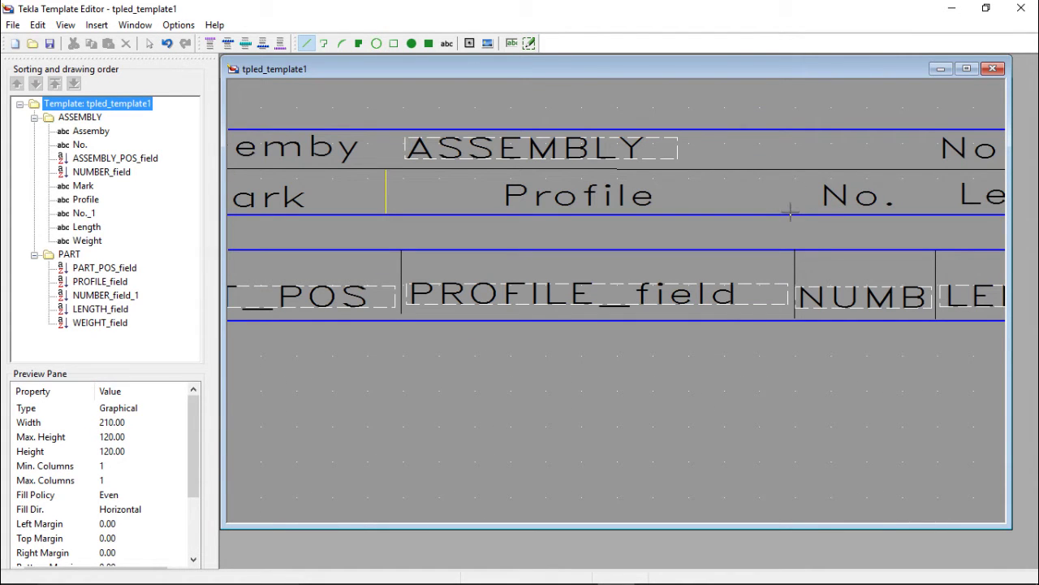
left_click(794, 202)
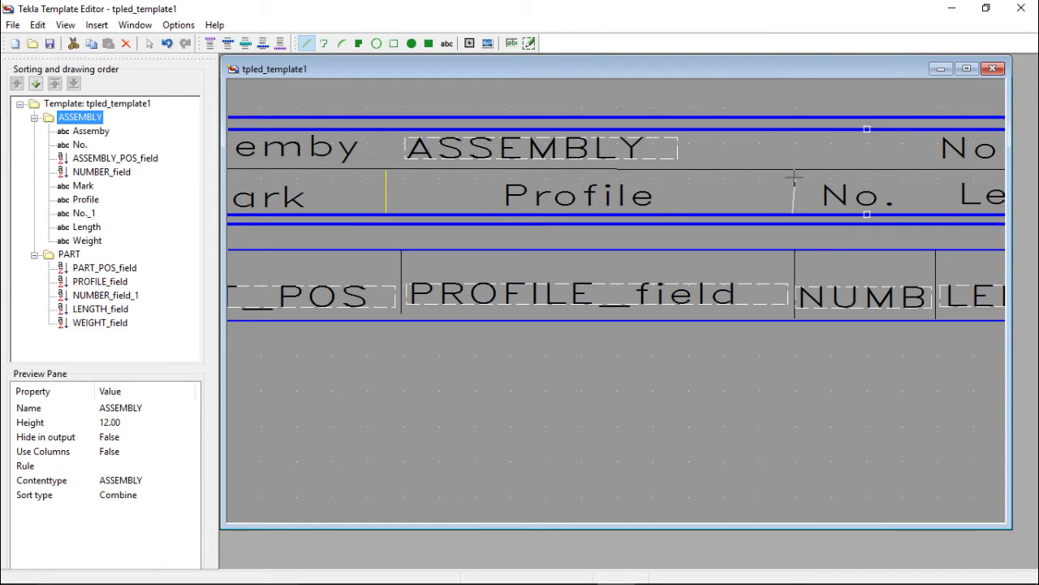
scroll(787, 166, "up", 2)
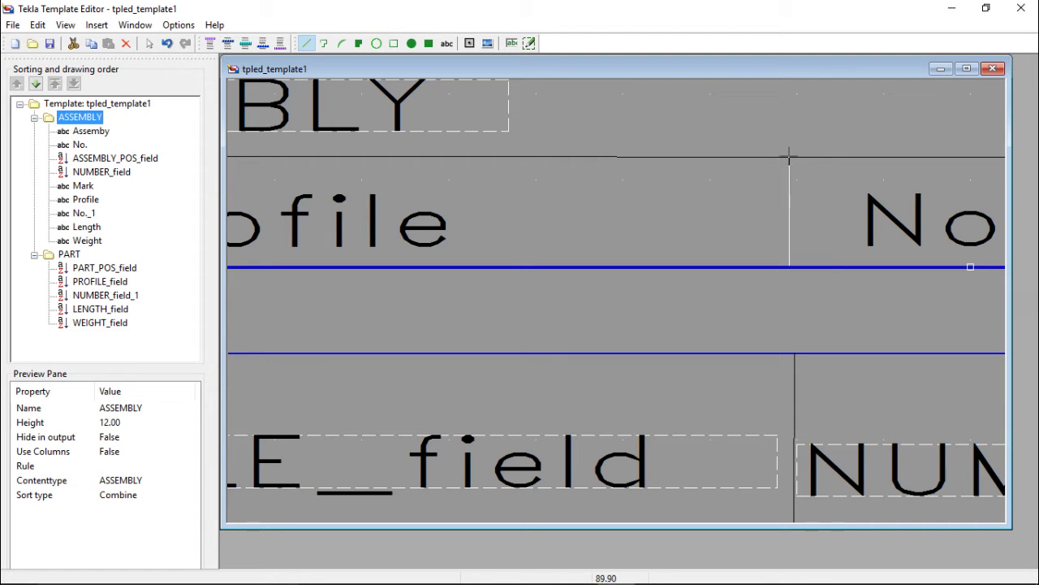
left_click(789, 156)
- Draw a vertical divider line about 6.2 mm long between the No. and Length headings, at about X 114.4
scroll(651, 213, "down", 2)
scroll(850, 192, "up", 1)
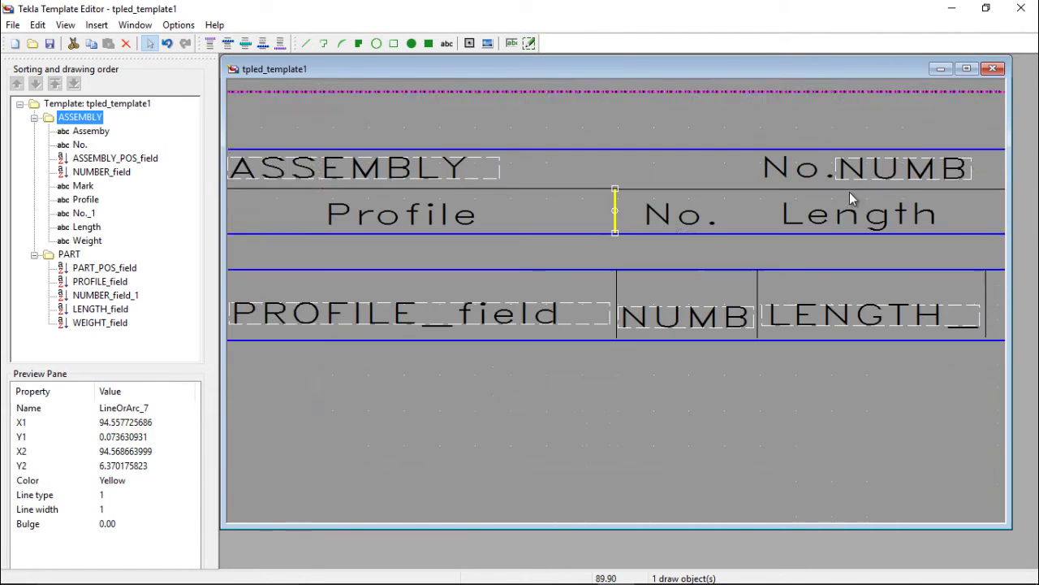
scroll(722, 188, "down", 1)
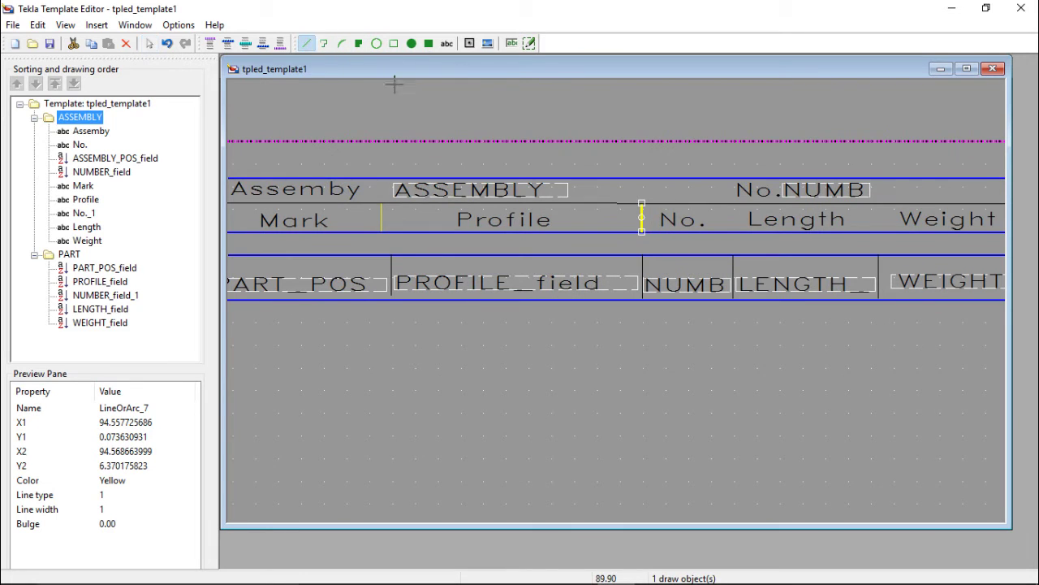
scroll(758, 201, "up", 2)
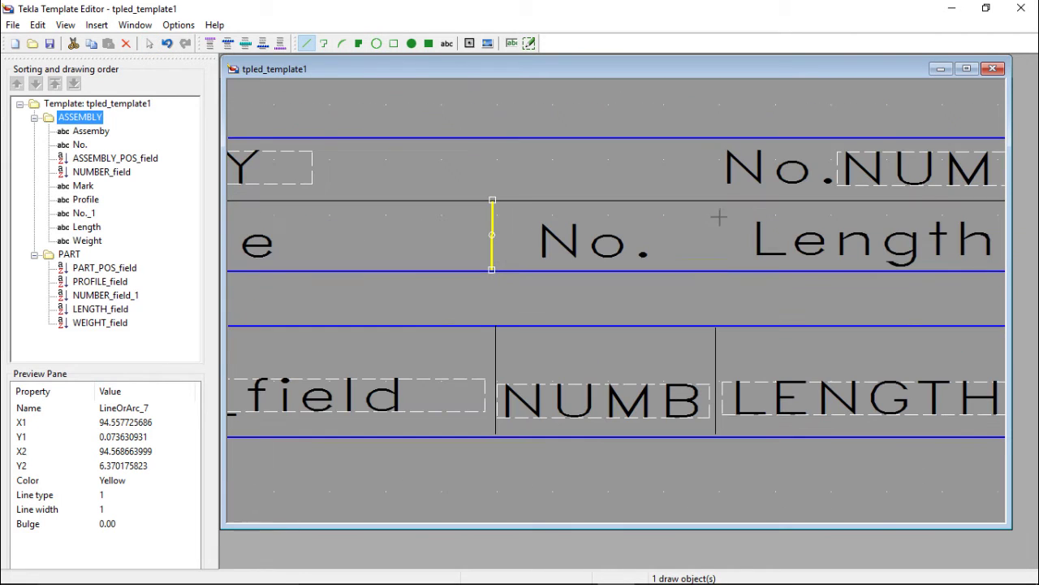
left_click(713, 270)
scroll(713, 203, "up", 2)
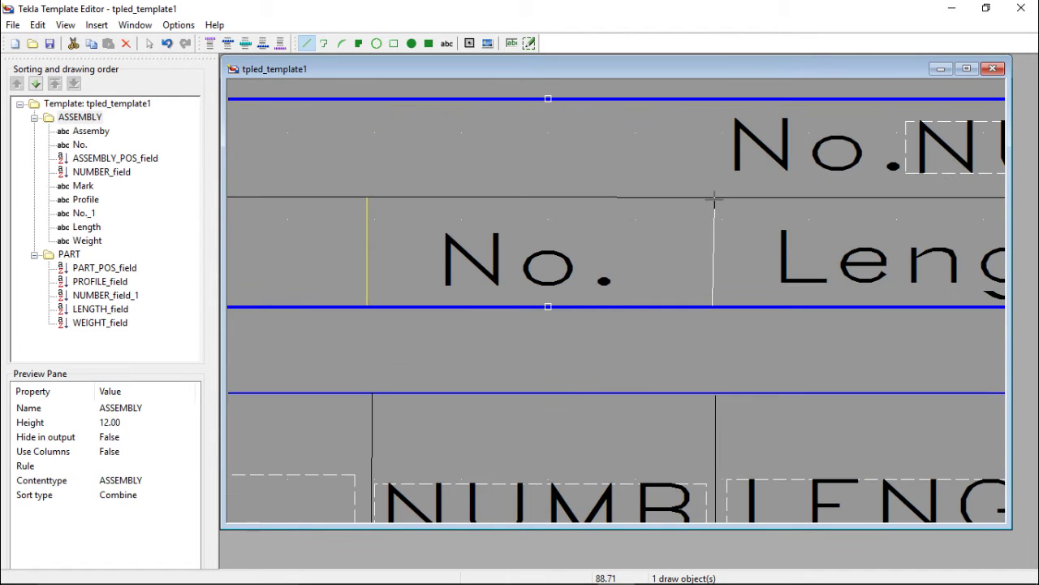
left_click(713, 198)
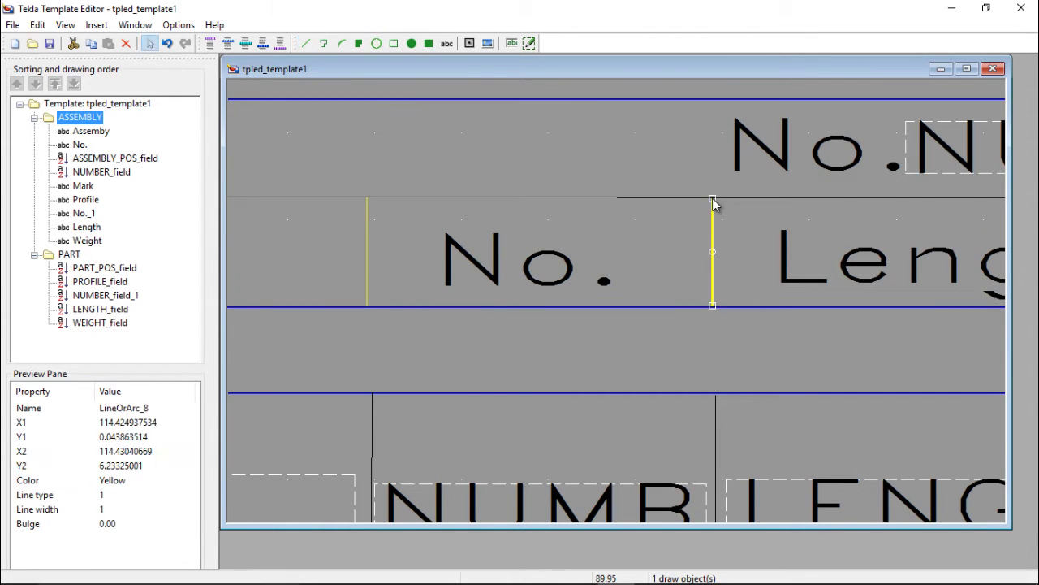
- Draw a vertical divider line about 6.3 mm long between the Length and Weight headings, at about X 146.4
scroll(551, 231, "down", 1)
scroll(850, 227, "down", 1)
scroll(801, 258, "up", 1)
scroll(800, 258, "up", 1)
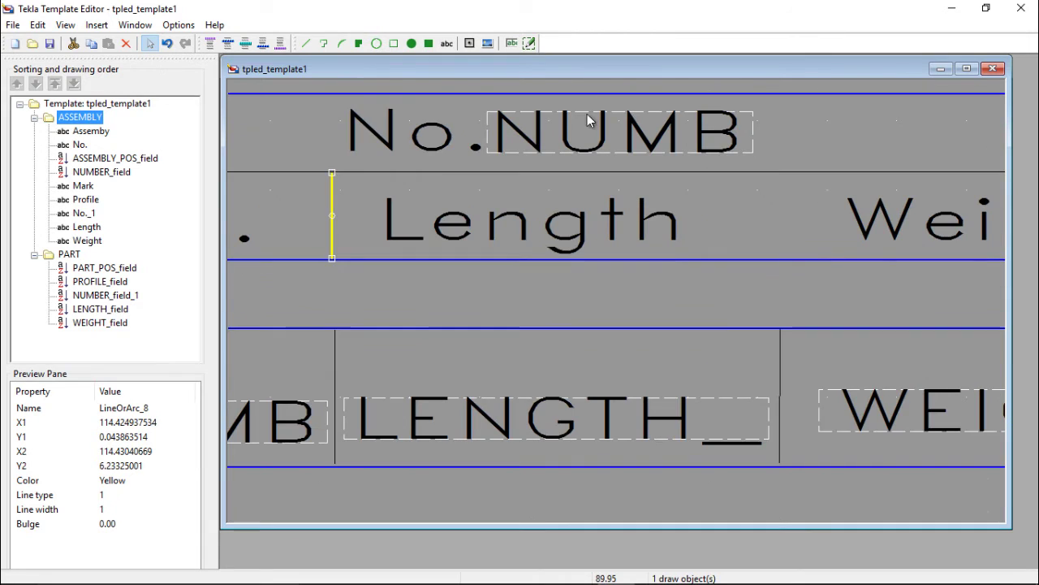
left_click(305, 43)
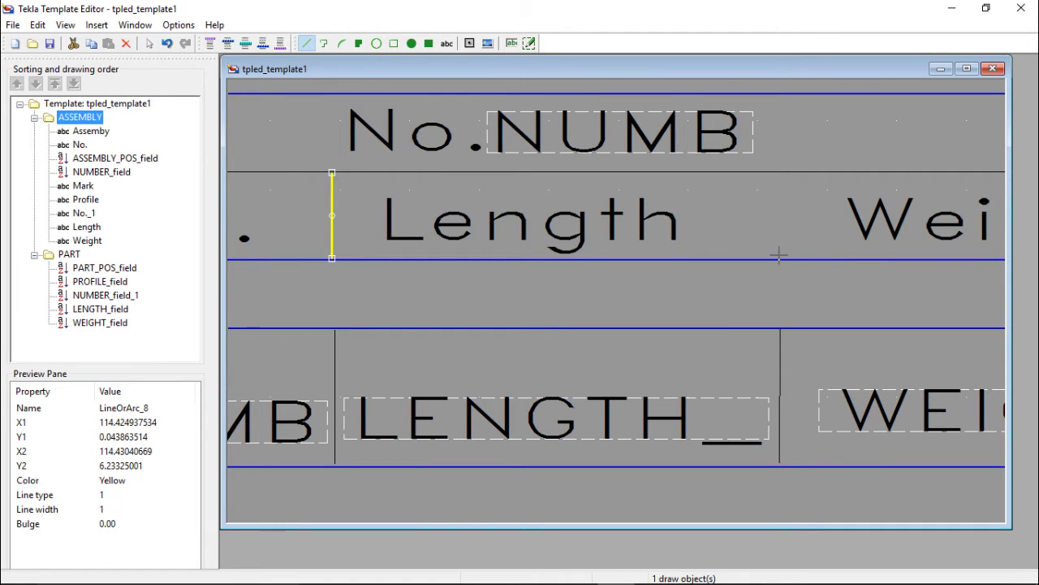
left_click(777, 258)
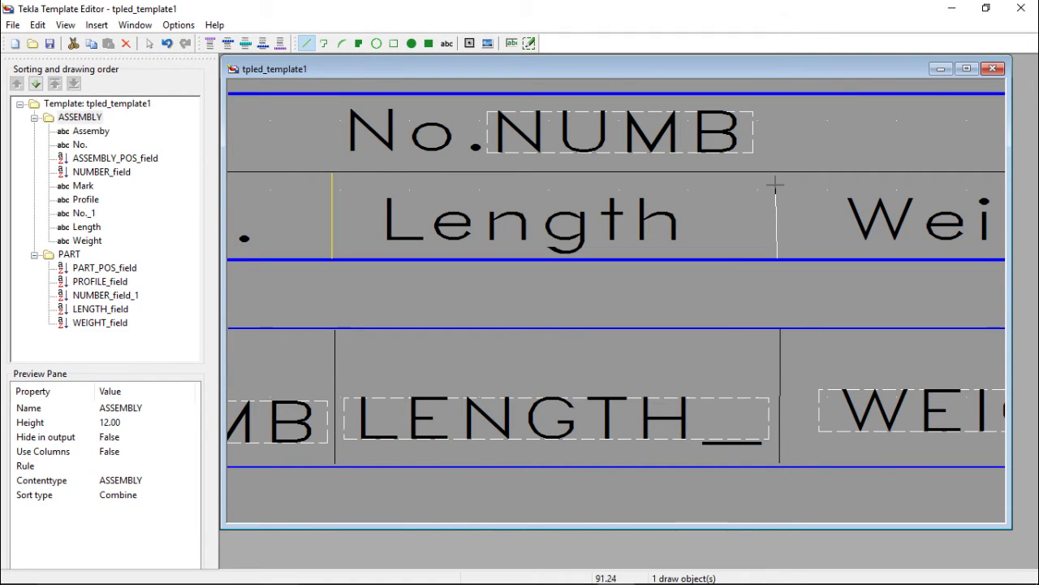
left_click(777, 172)
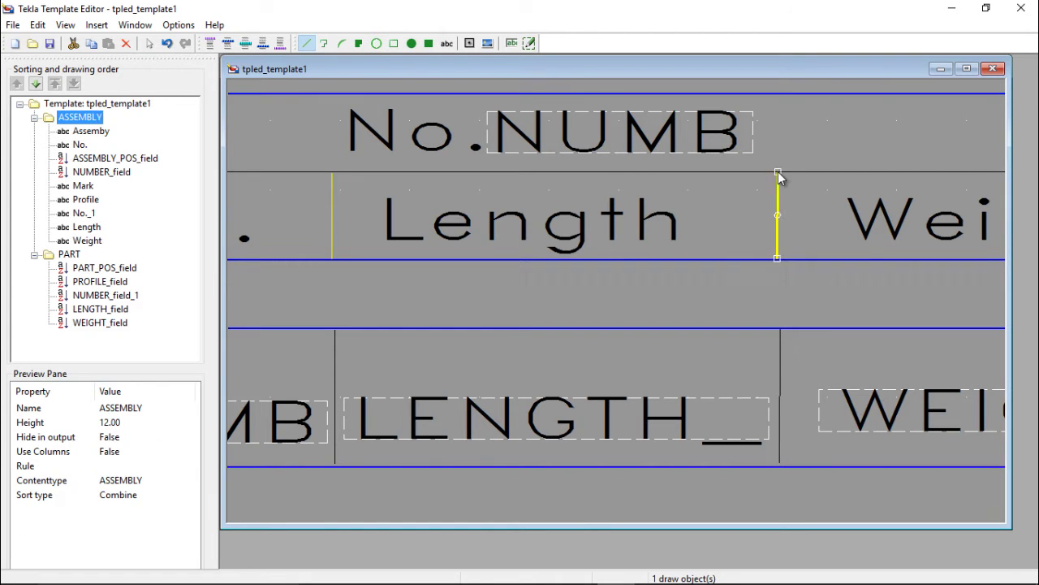
- Draw a vertical divider line about 6.2 mm long after the Weight heading in the ASSEMBLY row, at about X 181
scroll(807, 224, "down", 2)
scroll(715, 236, "up", 1)
scroll(714, 236, "down", 2)
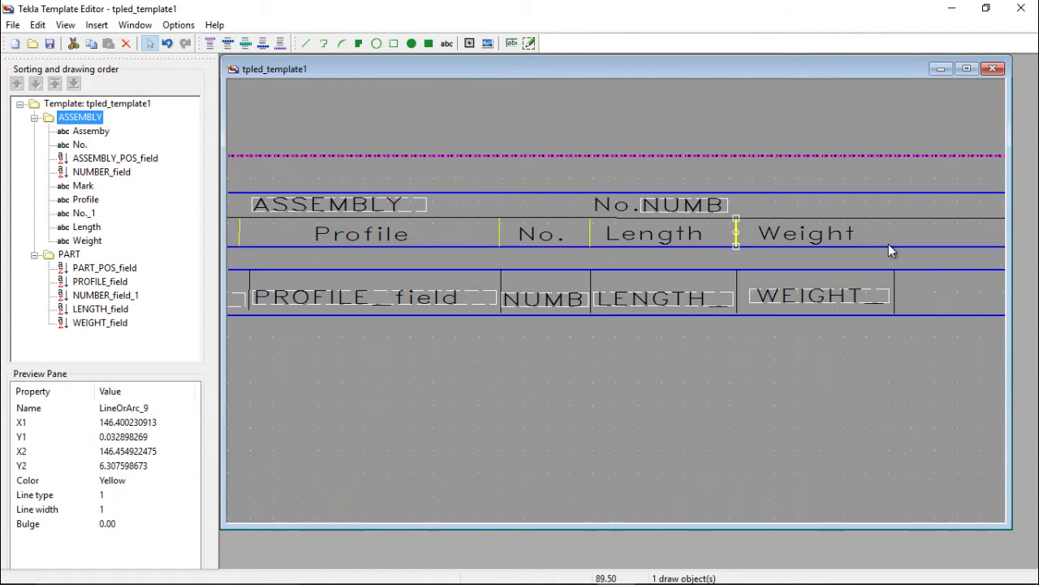
scroll(888, 240, "up", 3)
left_click(306, 43)
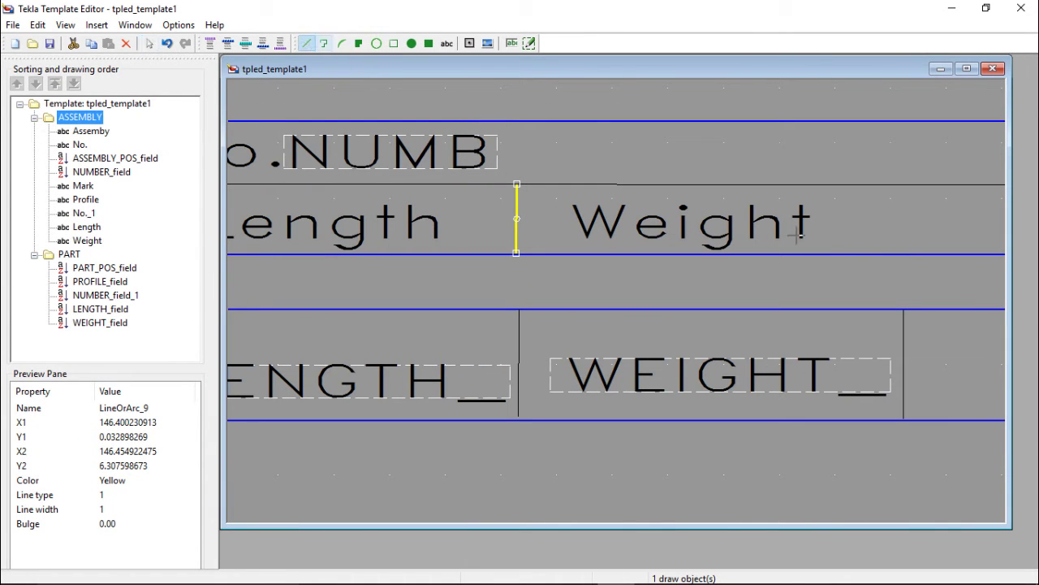
scroll(928, 253, "up", 1)
scroll(811, 256, "down", 1)
scroll(755, 258, "up", 2)
scroll(755, 258, "up", 1)
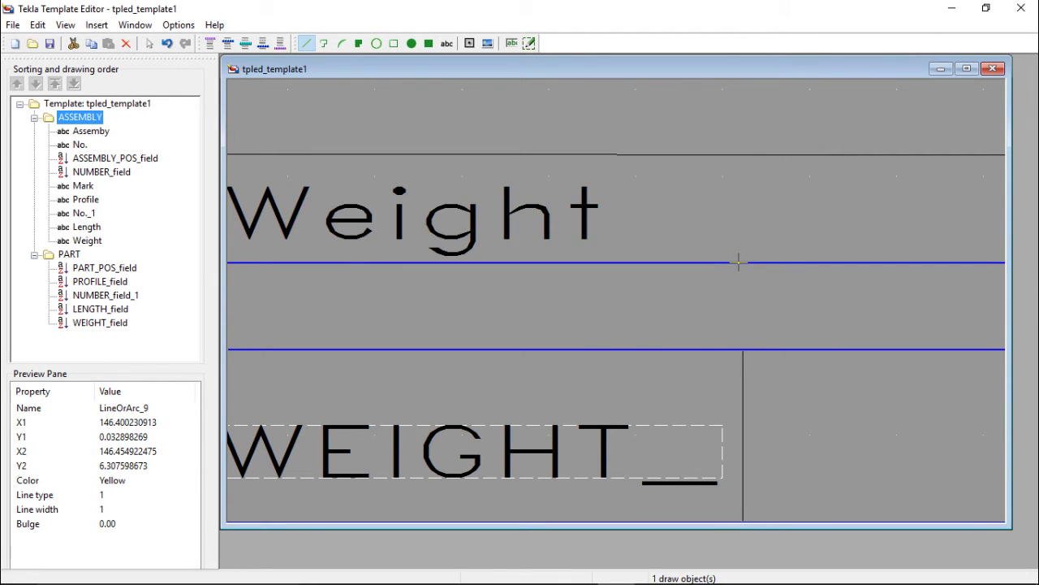
left_click(738, 262)
scroll(741, 174, "up", 2)
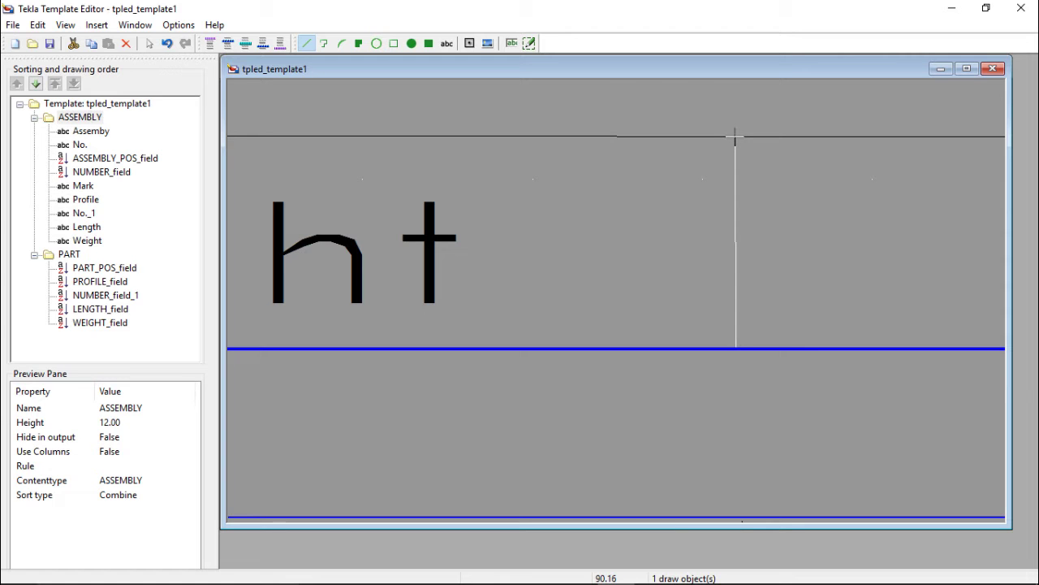
left_click(735, 138)
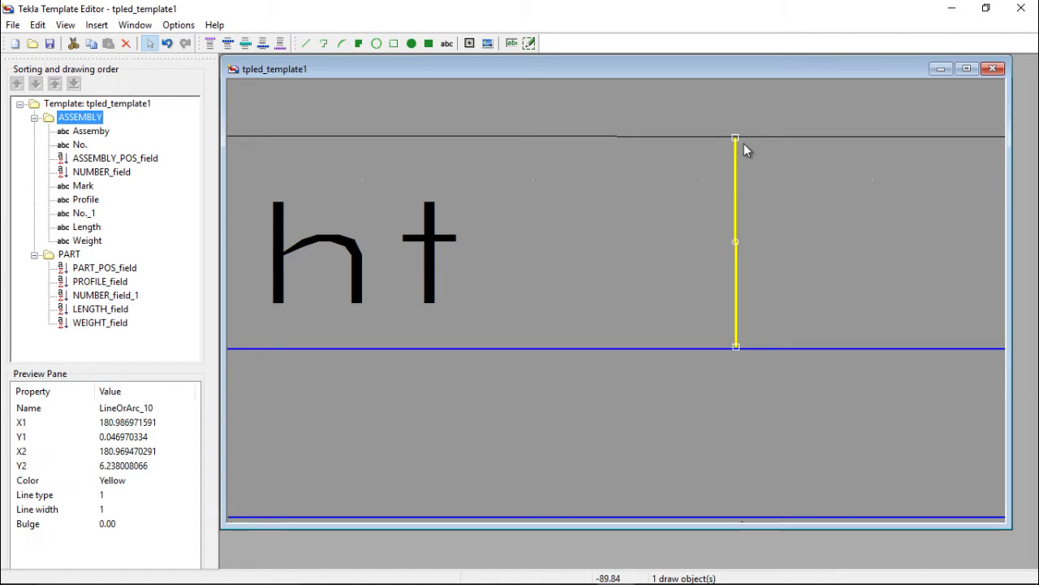
- Set the color of the divider line after the Weight heading to black
double_click(736, 241)
left_click(289, 78)
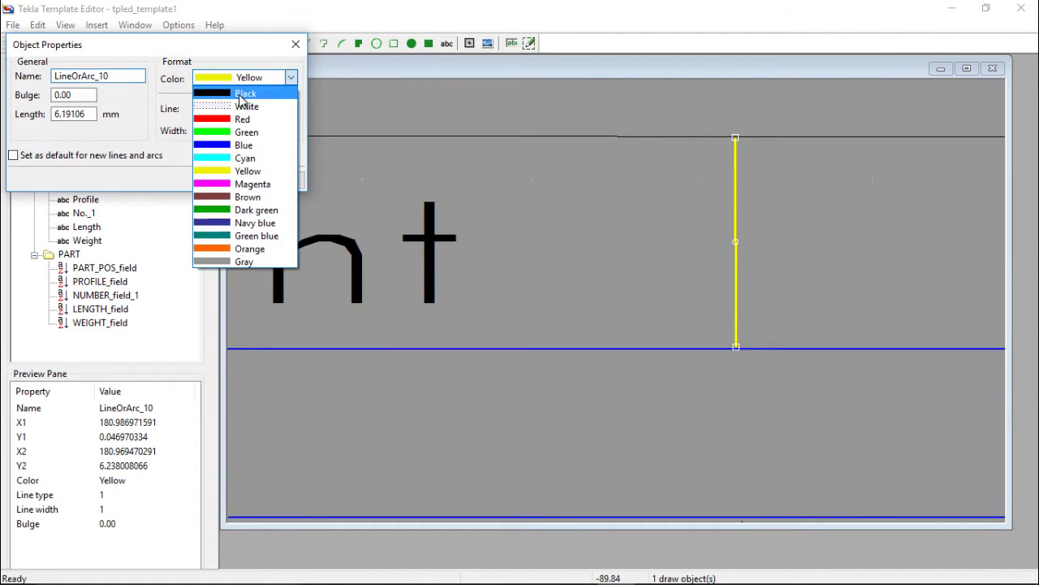
left_click(224, 95)
left_click(229, 180)
- Set the color of the divider line between the Length and Weight headings to black
scroll(812, 251, "up", 3)
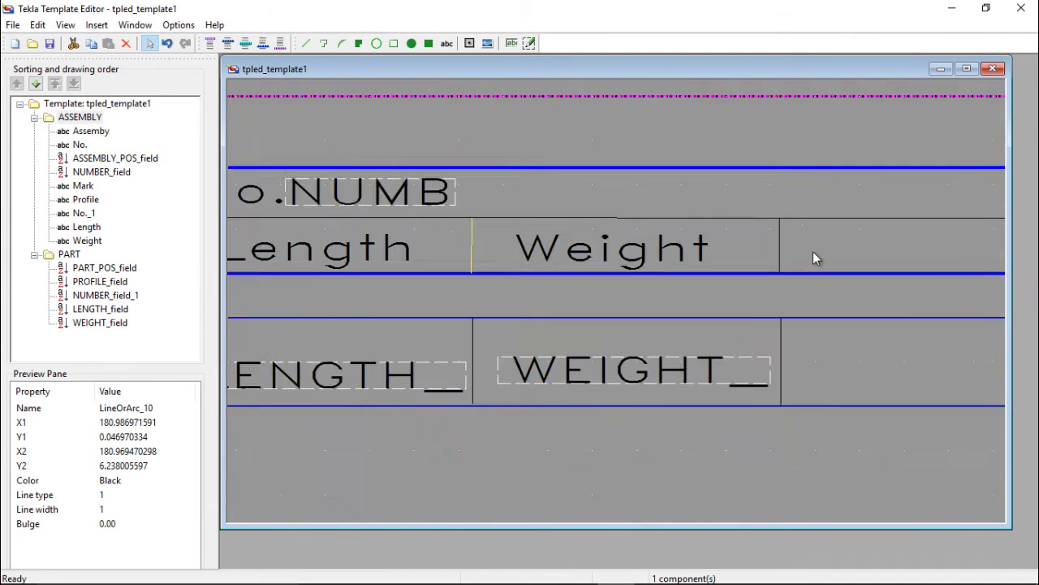
scroll(592, 236, "down", 2)
scroll(680, 257, "up", 3)
double_click(692, 247)
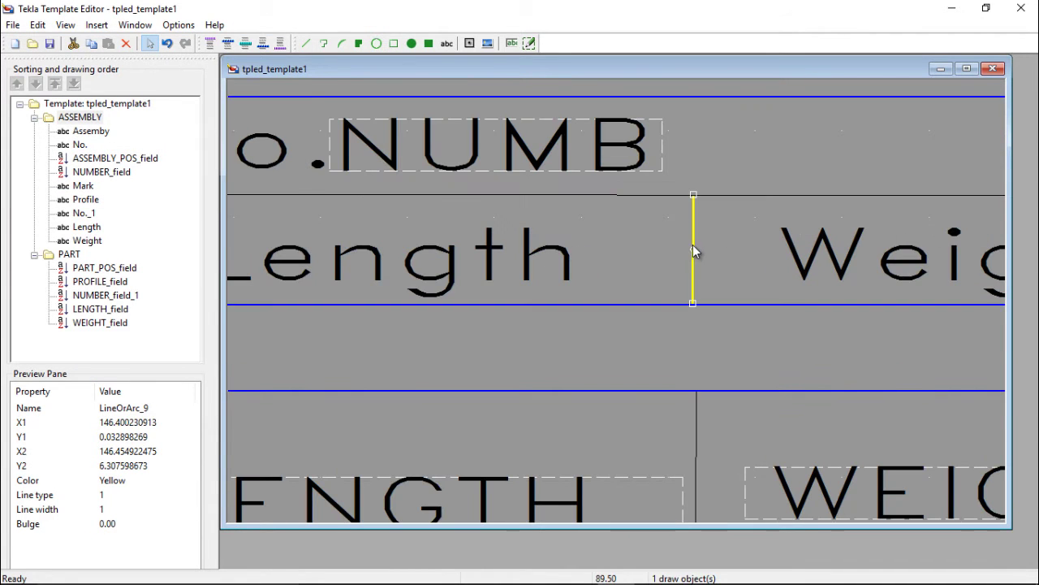
left_click(289, 77)
left_click(219, 95)
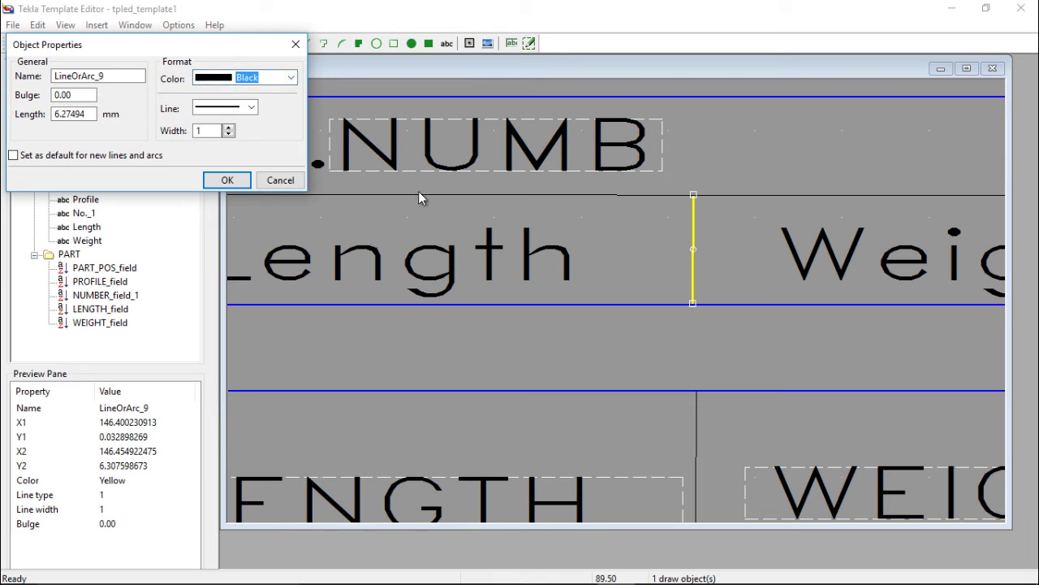
left_click(228, 181)
- Set the color of the divider line between the No. and Length headings to black
scroll(690, 247, "down", 3)
scroll(711, 247, "up", 4)
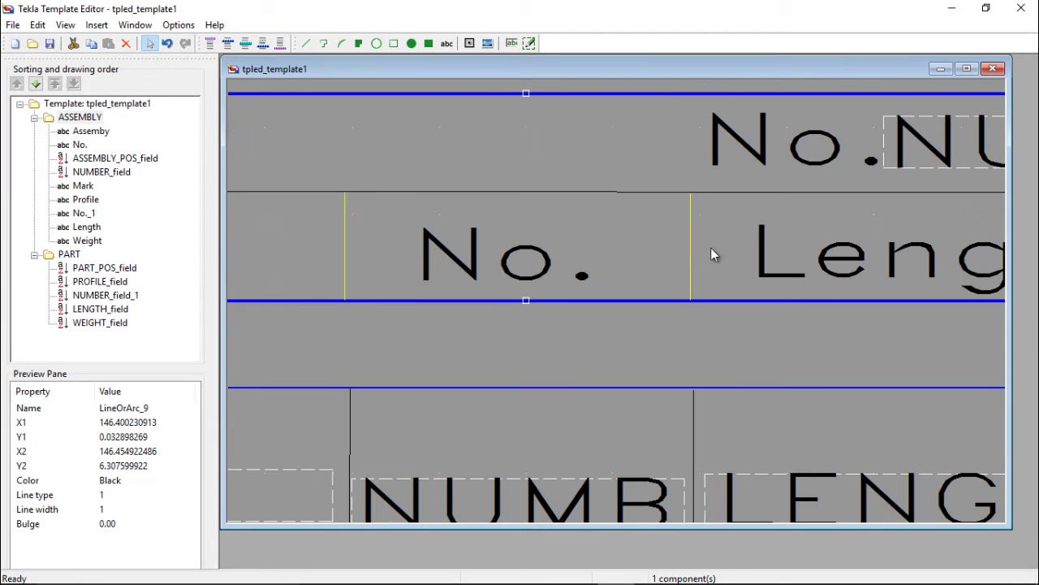
double_click(689, 242)
left_click(276, 78)
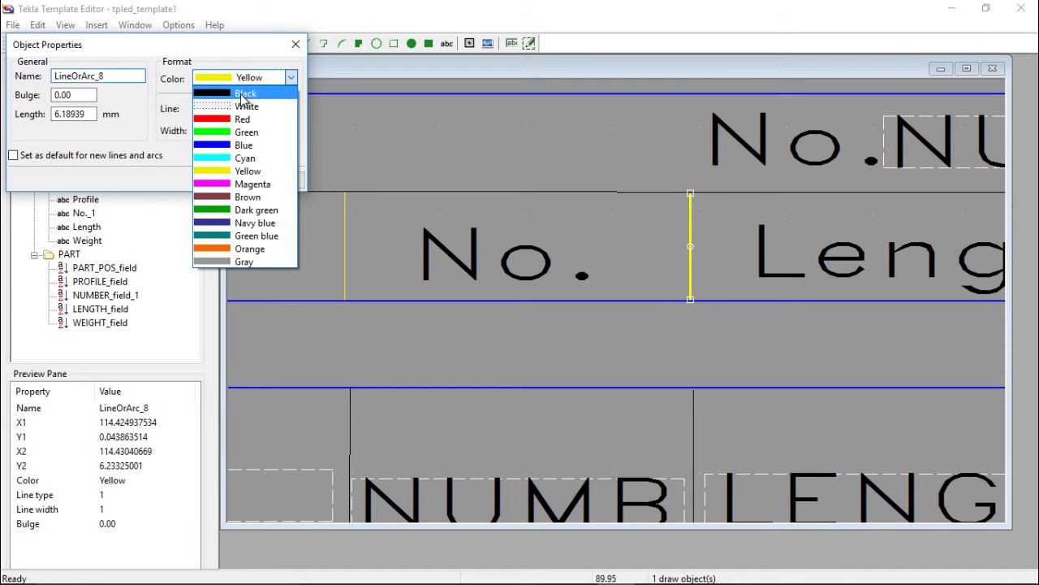
left_click(220, 95)
left_click(227, 180)
- Set the color of the divider line between the Profile and No. headings to black
scroll(772, 235, "down", 3)
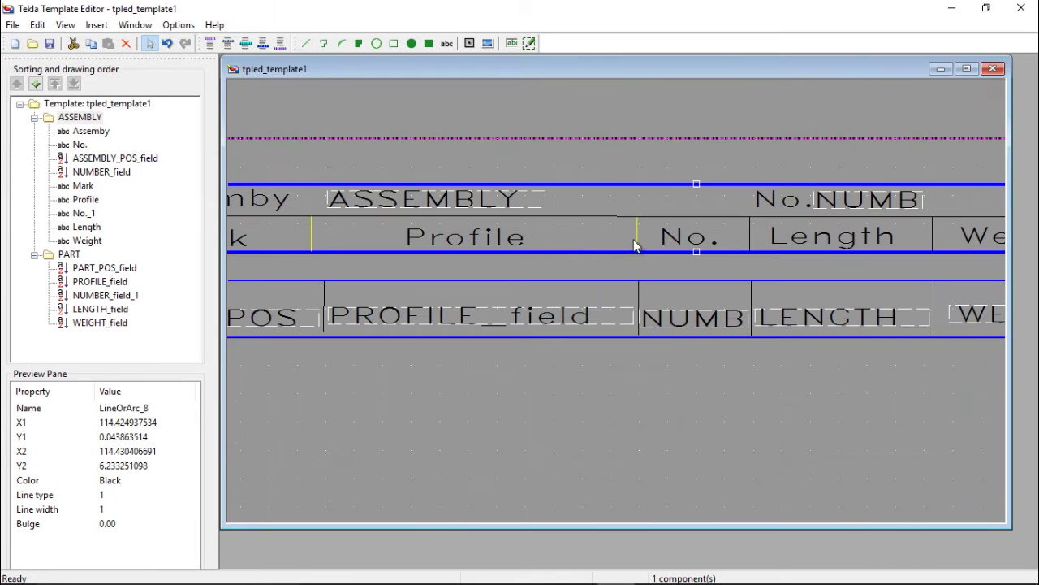
scroll(638, 244, "up", 4)
left_click(649, 232)
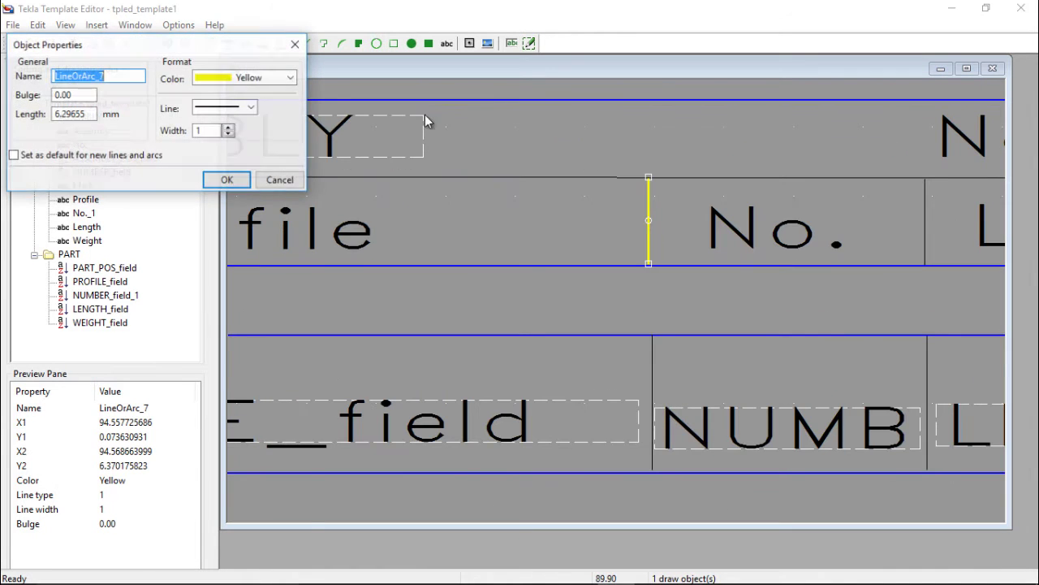
left_click(290, 77)
left_click(227, 92)
left_click(225, 180)
scroll(826, 219, "down", 3)
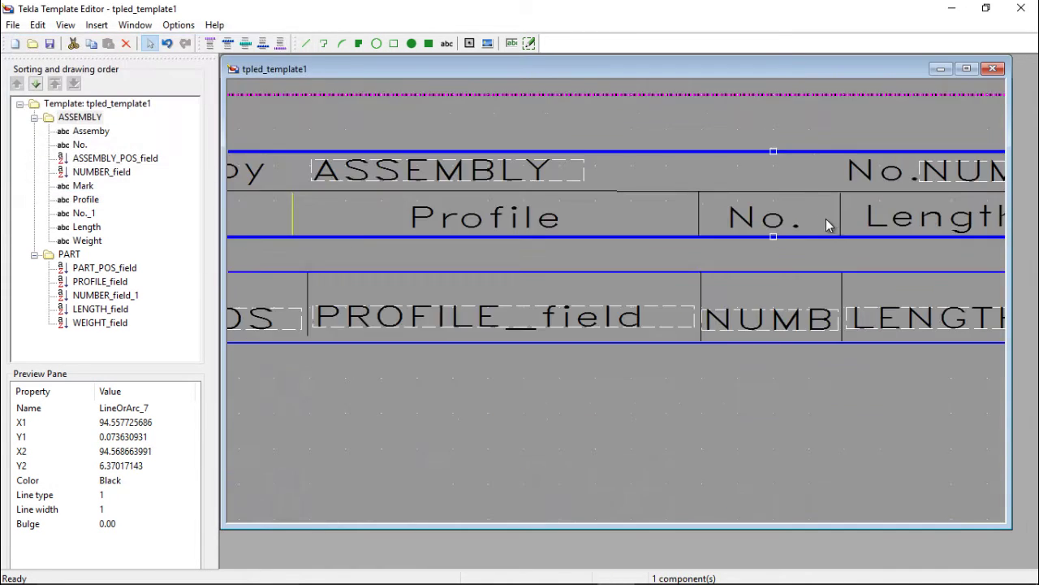
- Set the color of the divider line between the Mark and Profile headings to black
scroll(505, 205, "up", 4)
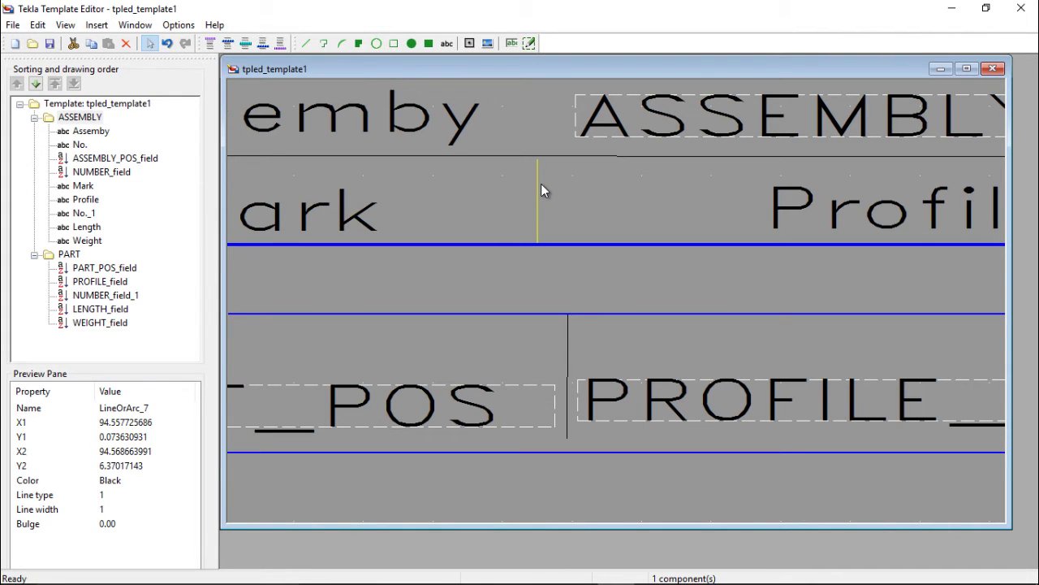
double_click(538, 183)
left_click(267, 78)
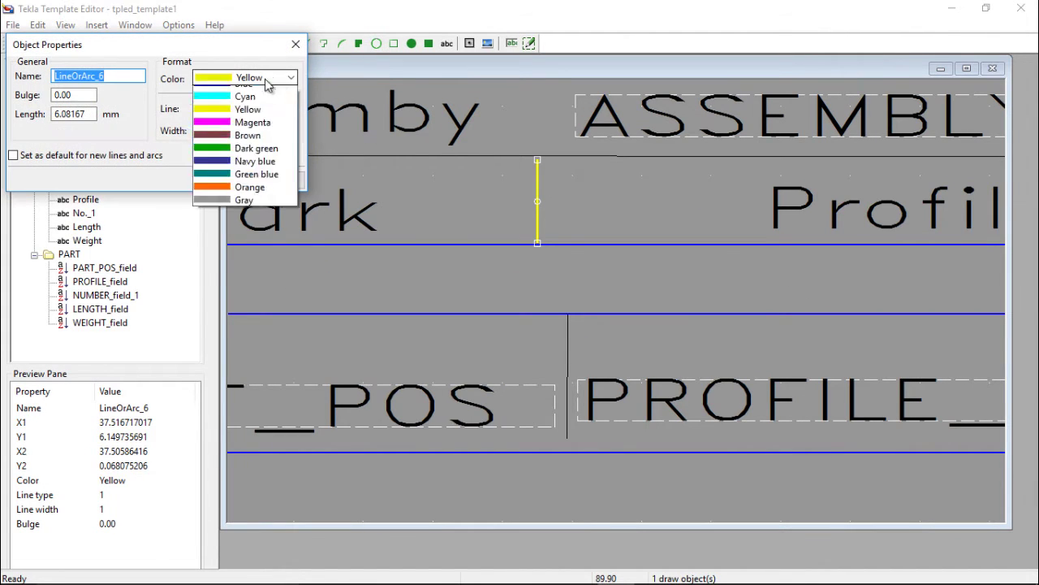
left_click(227, 92)
left_click(225, 179)
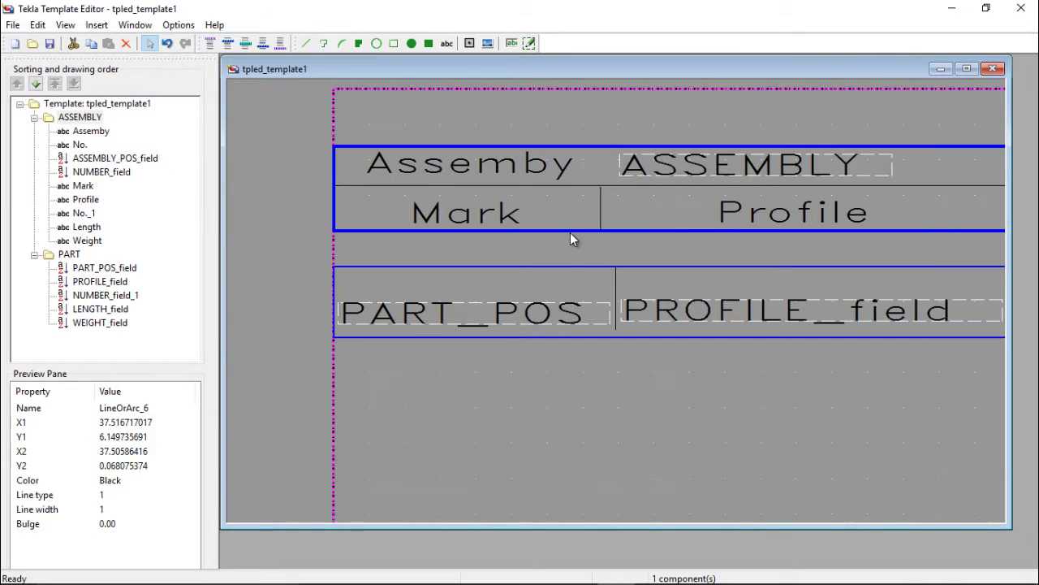
- Examine how the heading texts and divider lines of the ASSEMBLY row align with the field columns of the PART row
scroll(570, 233, "down", 2)
scroll(832, 259, "up", 3)
scroll(818, 243, "down", 2)
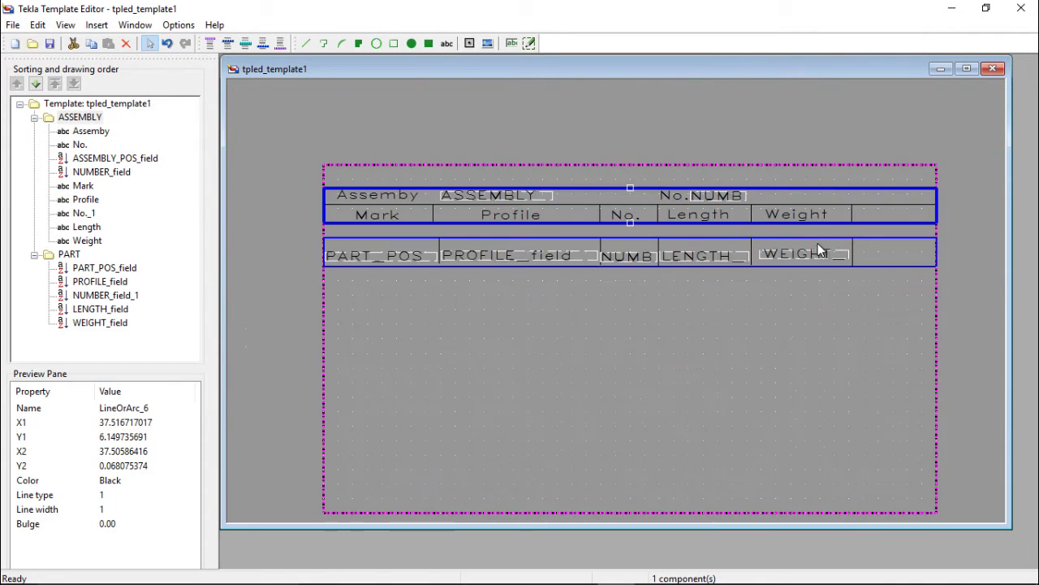
scroll(515, 226, "down", 1)
scroll(502, 242, "up", 3)
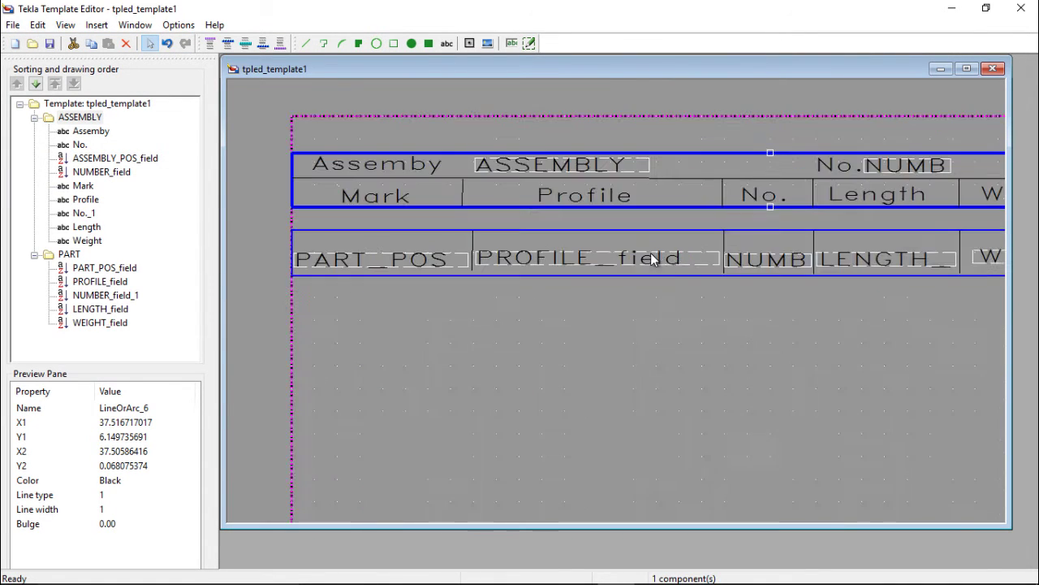
scroll(650, 252, "up", 1)
scroll(531, 250, "down", 2)
scroll(424, 258, "up", 1)
scroll(574, 232, "down", 1)
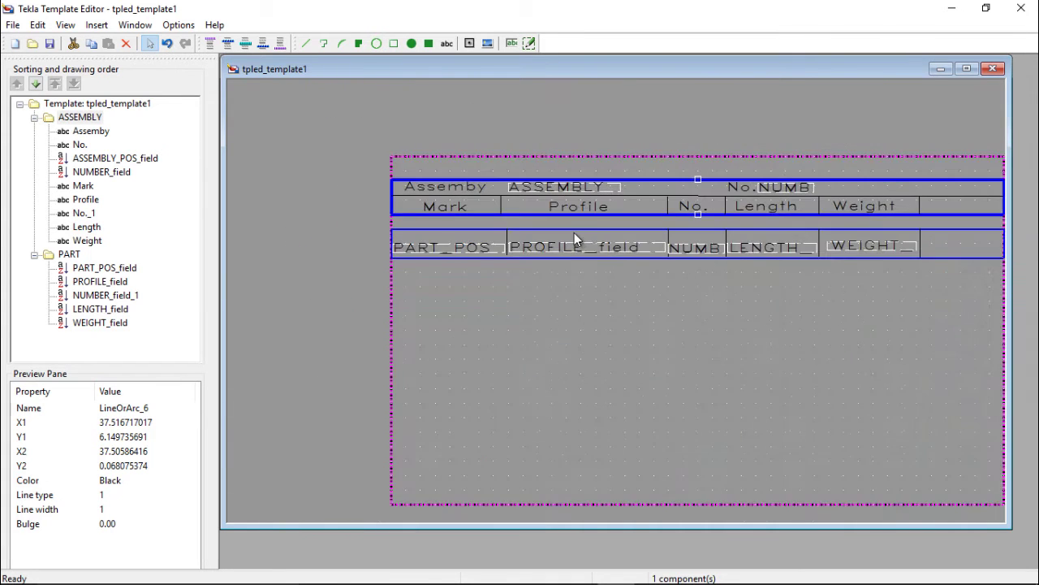
scroll(574, 232, "down", 1)
scroll(576, 247, "up", 1)
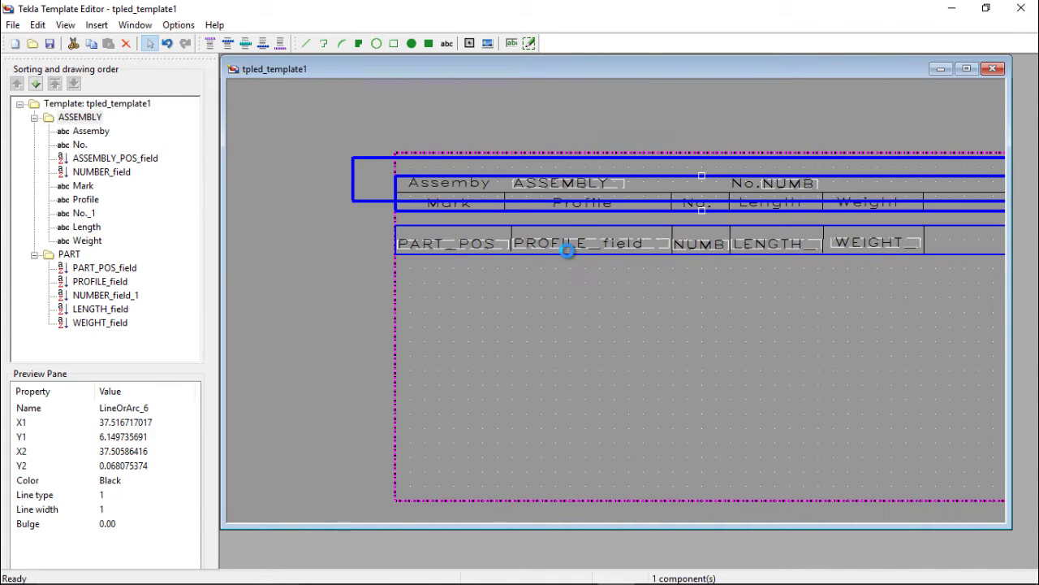
scroll(571, 248, "up", 1)
scroll(568, 246, "down", 2)
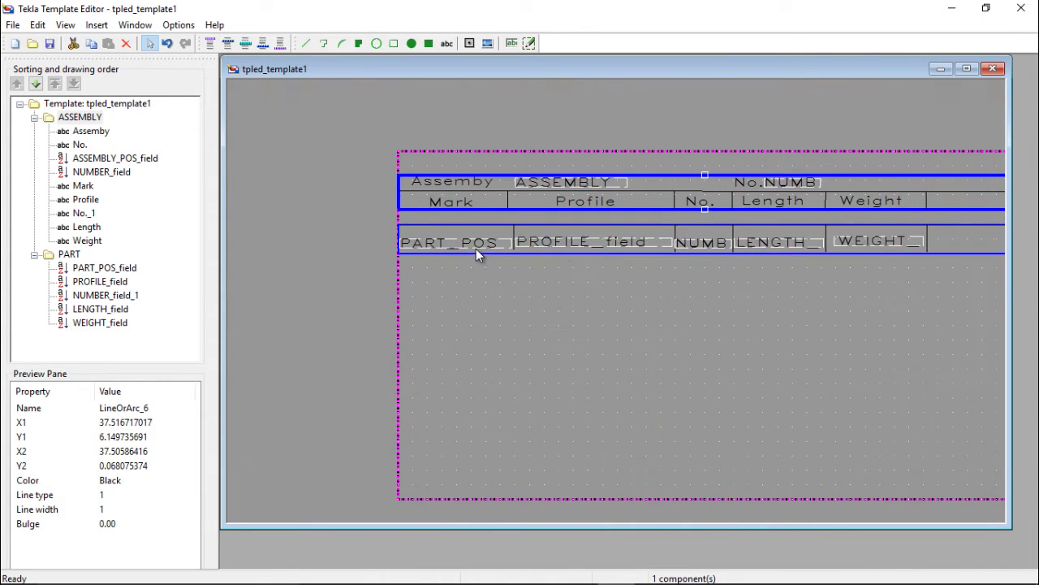
scroll(477, 246, "up", 2)
scroll(485, 241, "down", 1)
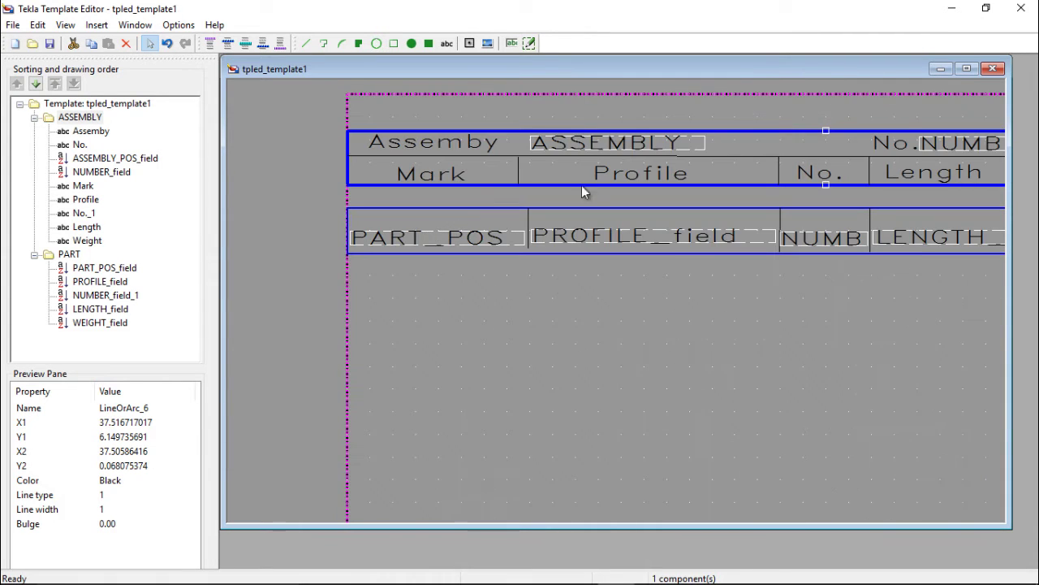
scroll(795, 174, "up", 2)
scroll(568, 232, "down", 2)
scroll(732, 171, "up", 1)
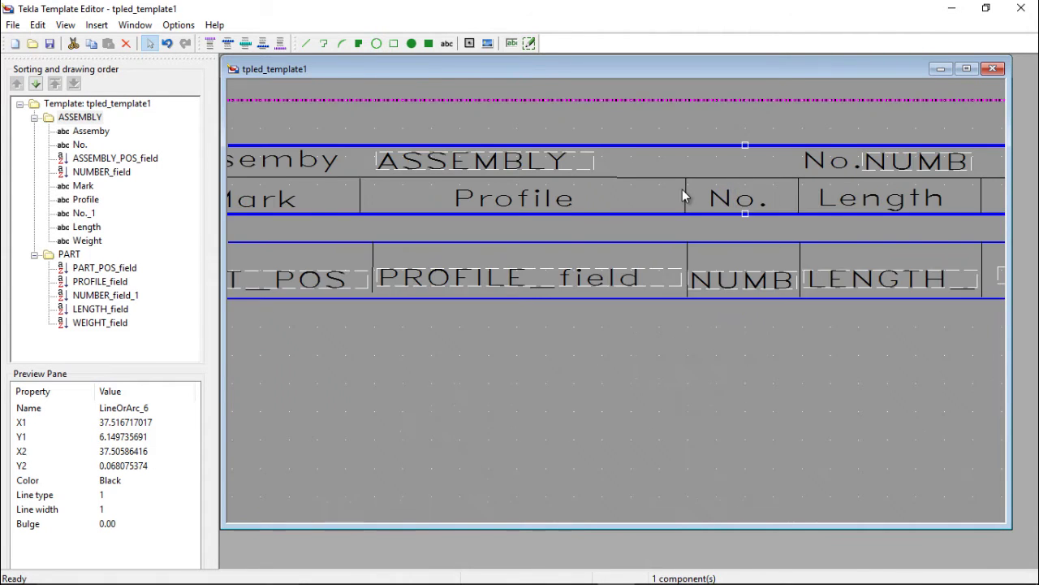
scroll(682, 190, "down", 1)
scroll(739, 189, "up", 3)
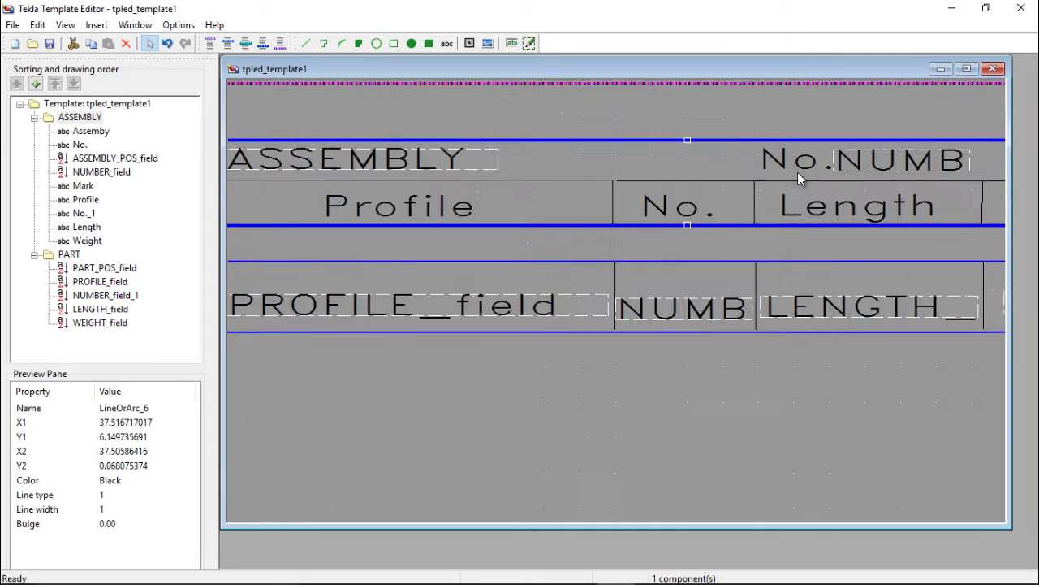
scroll(755, 175, "down", 4)
scroll(779, 178, "up", 1)
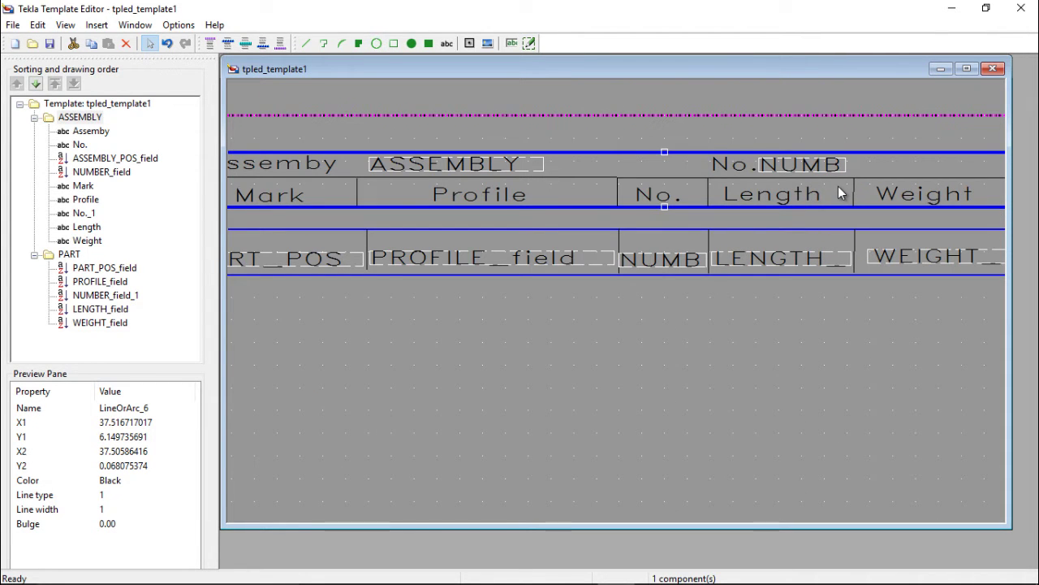
scroll(840, 193, "down", 2)
scroll(858, 246, "up", 1)
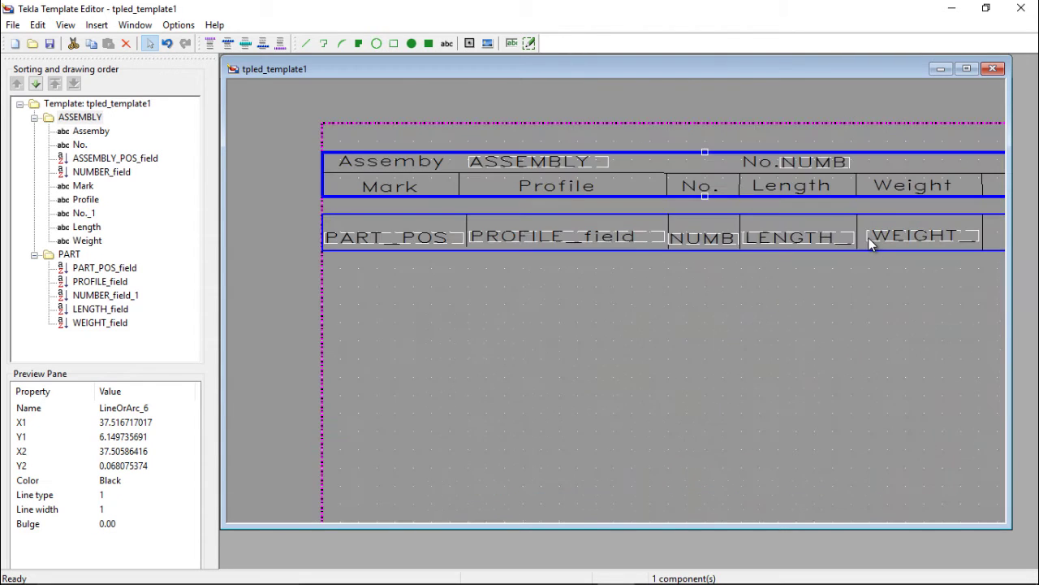
scroll(868, 237, "down", 1)
scroll(563, 269, "down", 2)
scroll(789, 252, "up", 1)
scroll(795, 251, "up", 1)
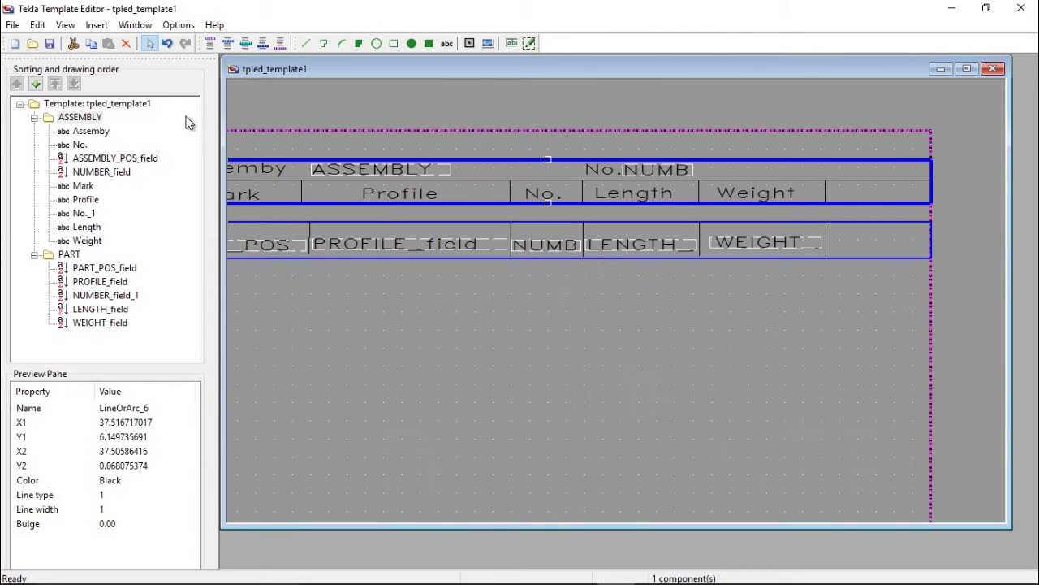
- Draw a rectangle about 181 mm by 10 mm around the PART row fields, from its upper-left corner to the divider after WEIGHT_field
left_click(393, 44)
scroll(373, 187, "down", 2)
scroll(308, 175, "up", 4)
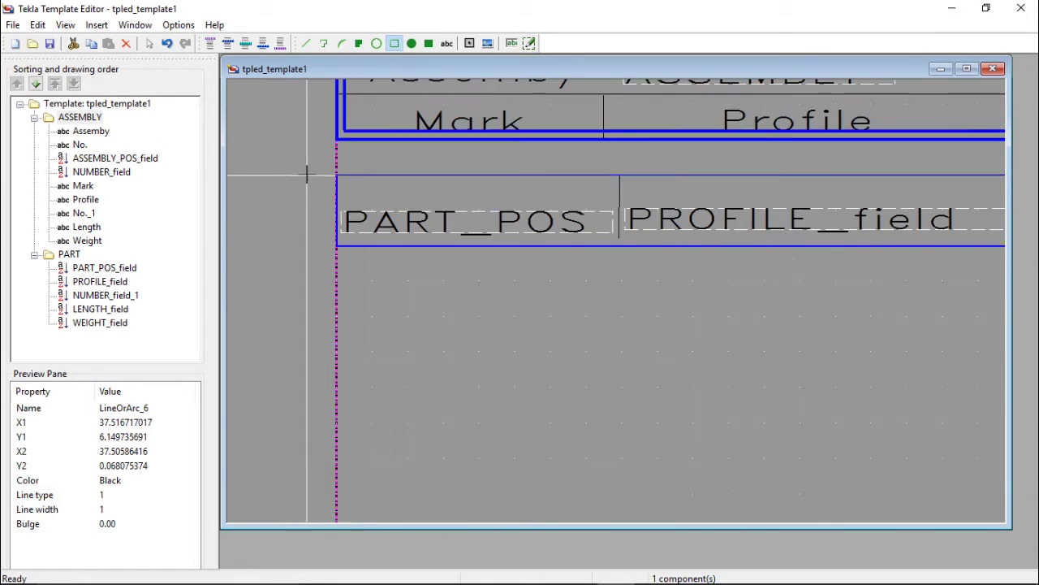
scroll(307, 175, "up", 1)
left_click(355, 176)
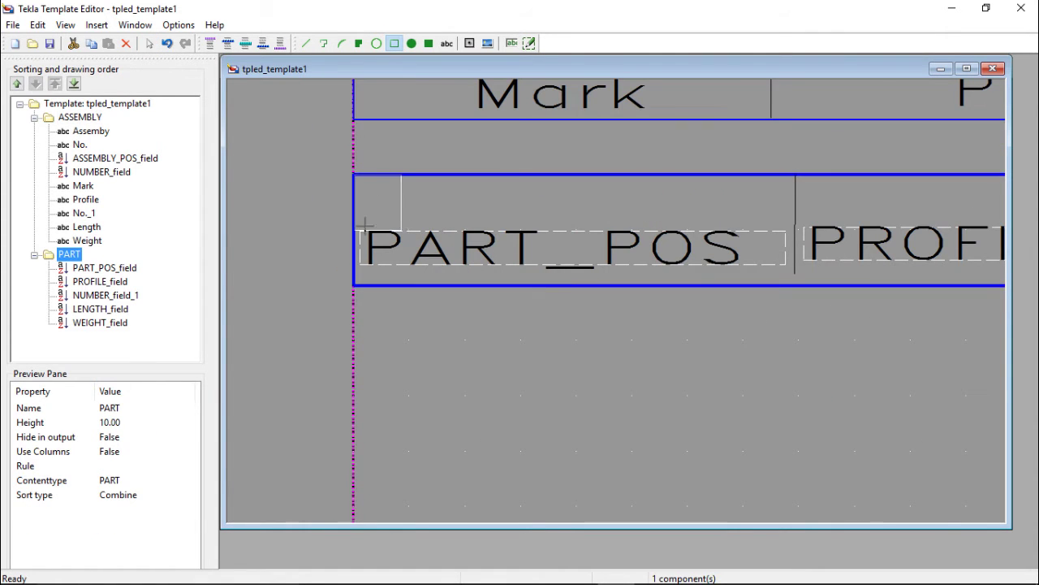
scroll(366, 224, "down", 4)
scroll(801, 233, "up", 2)
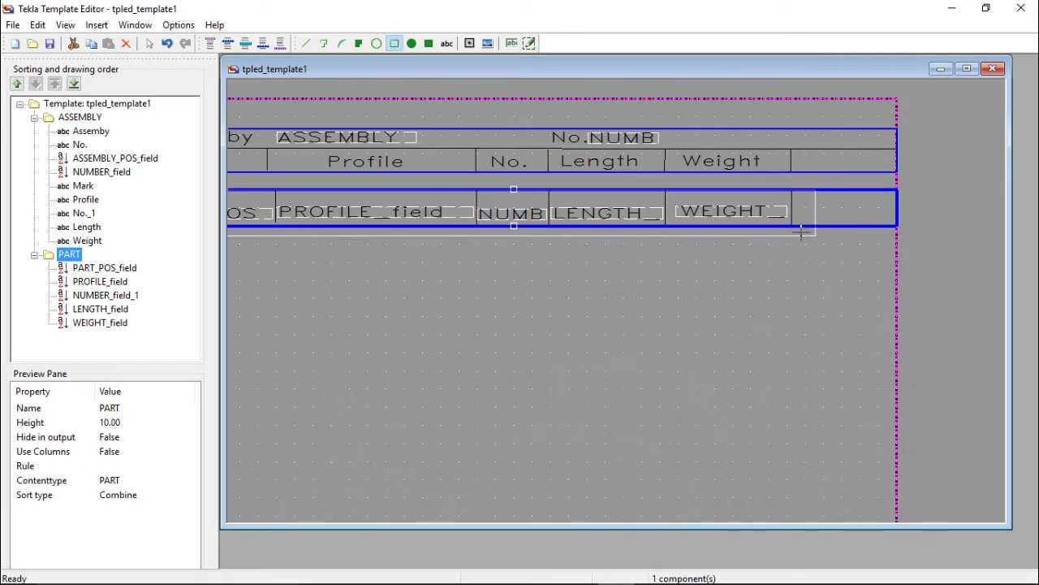
scroll(798, 229, "up", 2)
scroll(775, 214, "up", 2)
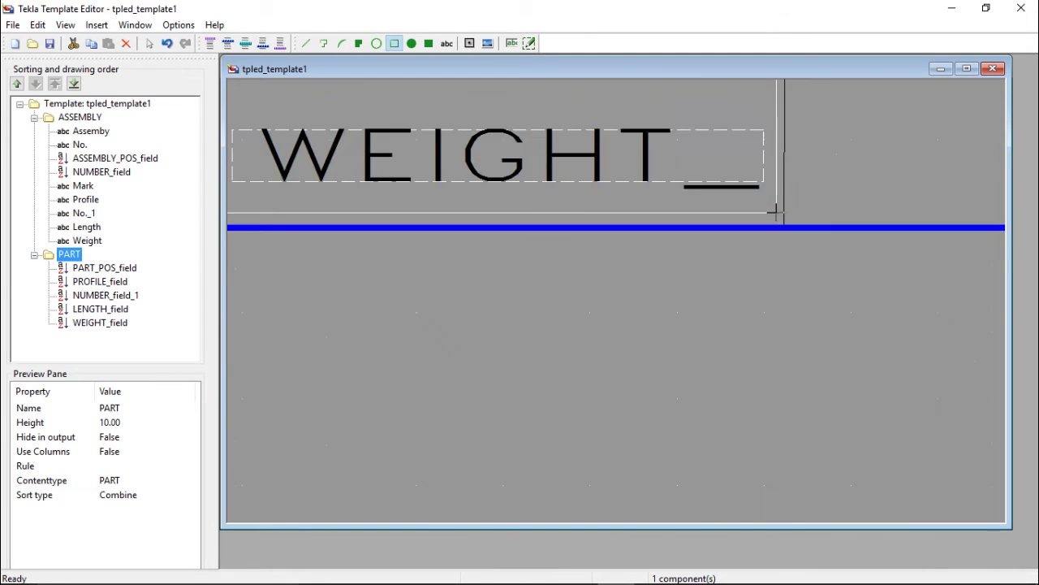
scroll(775, 212, "up", 2)
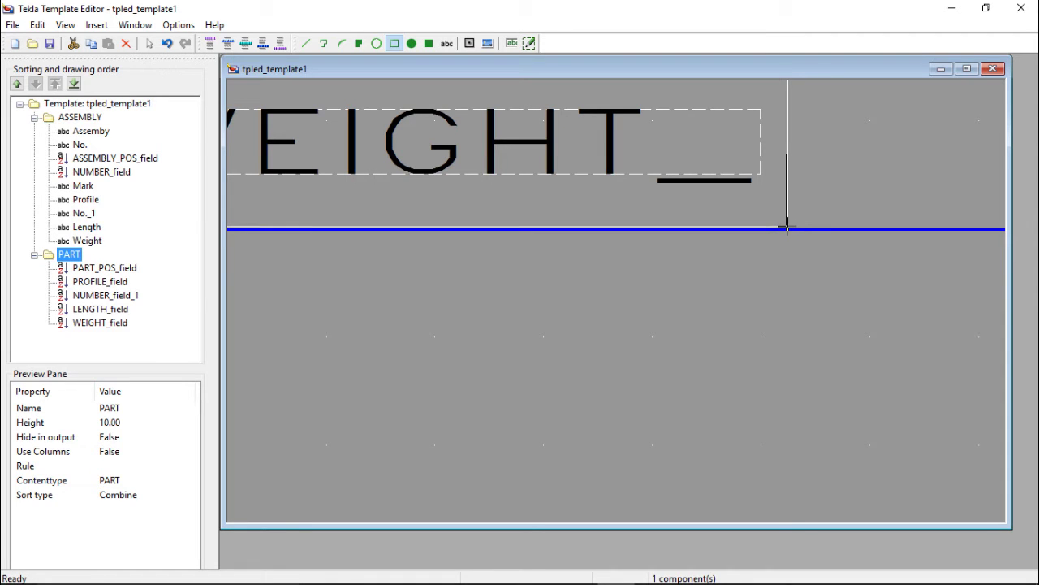
left_click(787, 227)
key("Escape")
scroll(778, 228, "down", 3)
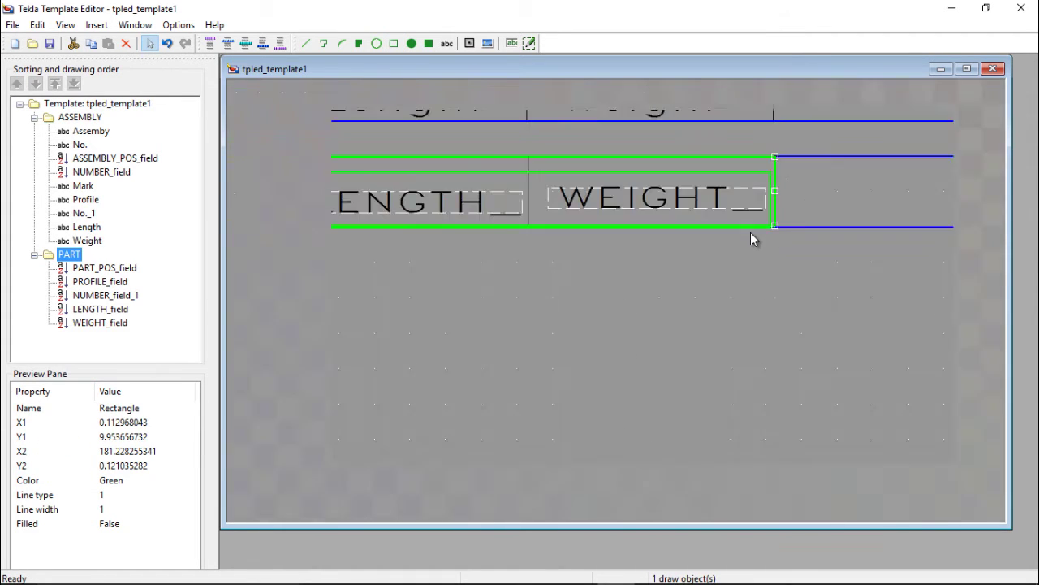
scroll(752, 232, "down", 3)
scroll(802, 212, "up", 4)
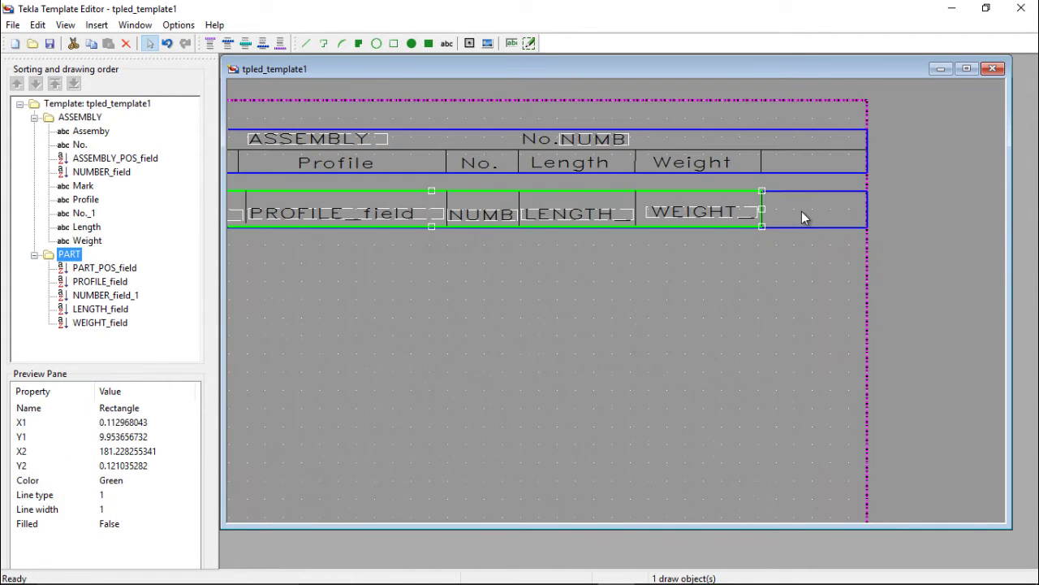
left_click(807, 226)
- Shorten the horizontal line of the ASSEMBLY row so it ends near the divider after the Weight heading, at about X 181
scroll(837, 163, "up", 2)
scroll(837, 153, "up", 1)
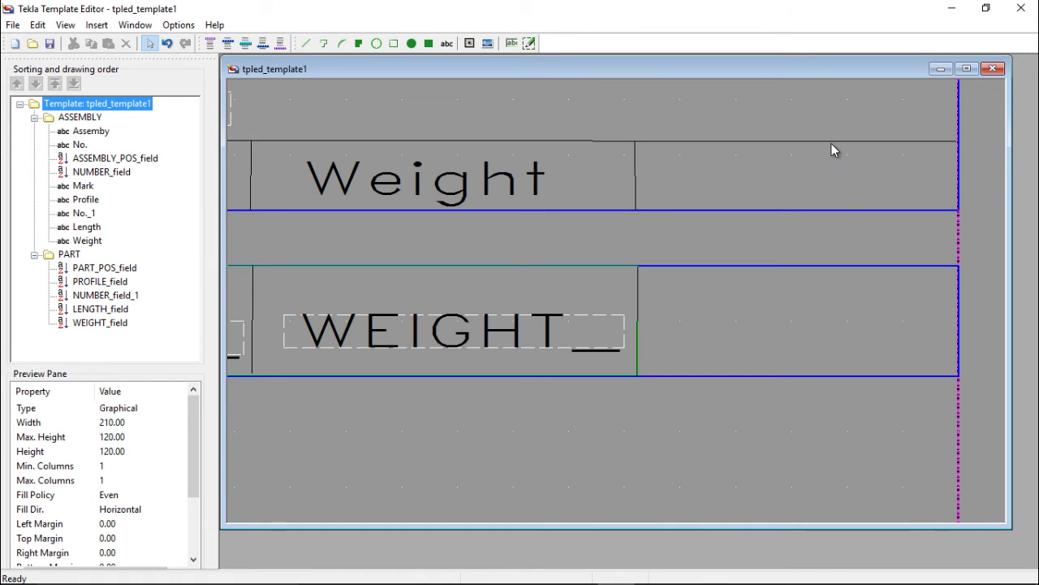
left_click(831, 141)
left_click(955, 145)
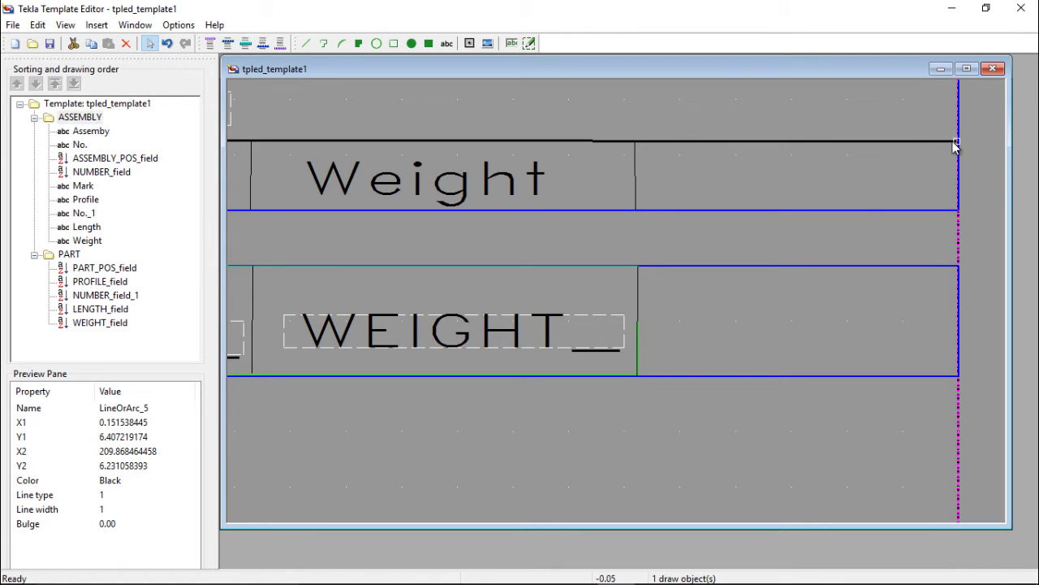
left_click_drag(956, 143, 635, 141)
- Extend the vertical divider after the Weight heading upward through the Assembly heading line, to about Y 11.5
scroll(650, 155, "up", 2)
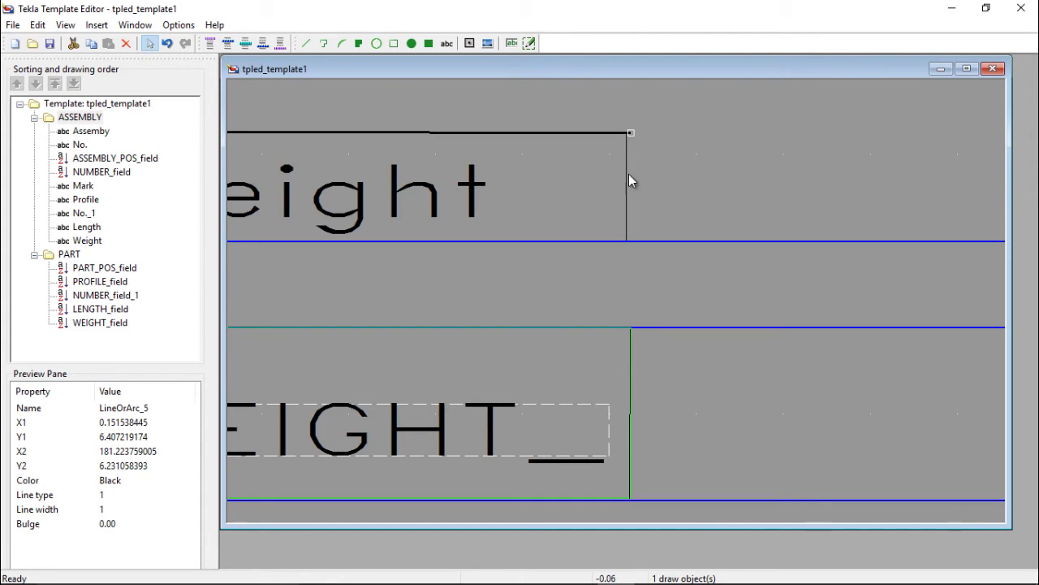
left_click(627, 183)
scroll(637, 163, "down", 2)
scroll(632, 162, "up", 2)
scroll(617, 191, "down", 2)
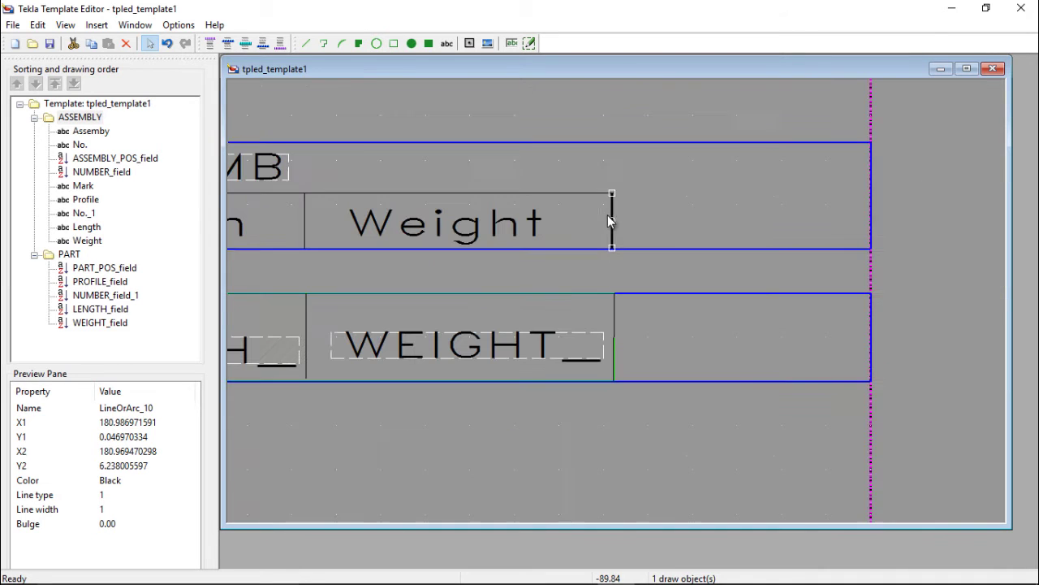
left_click_drag(613, 193, 612, 142)
- Trim the overhanging end of the horizontal heading line so it meets the vertical divider after the Weight heading
scroll(608, 170, "up", 2)
left_click(623, 202)
scroll(622, 200, "up", 2)
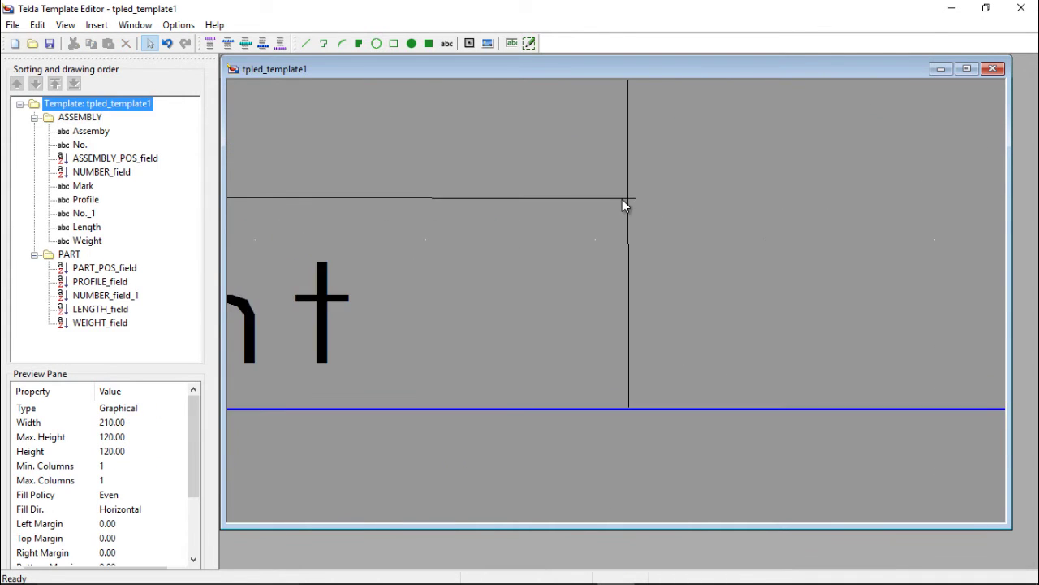
left_click(634, 199)
scroll(637, 205, "up", 2)
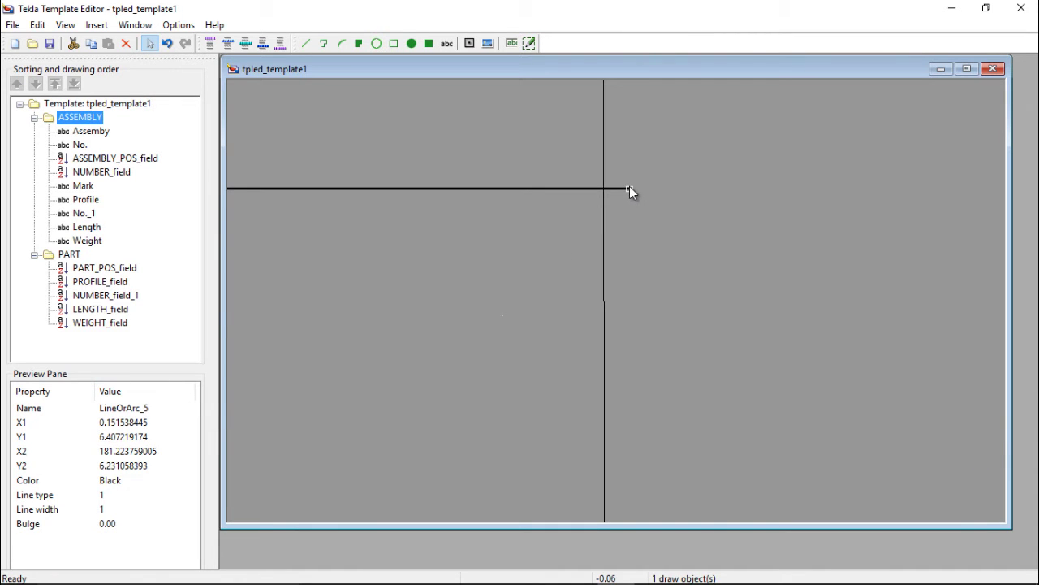
left_click_drag(628, 188, 603, 188)
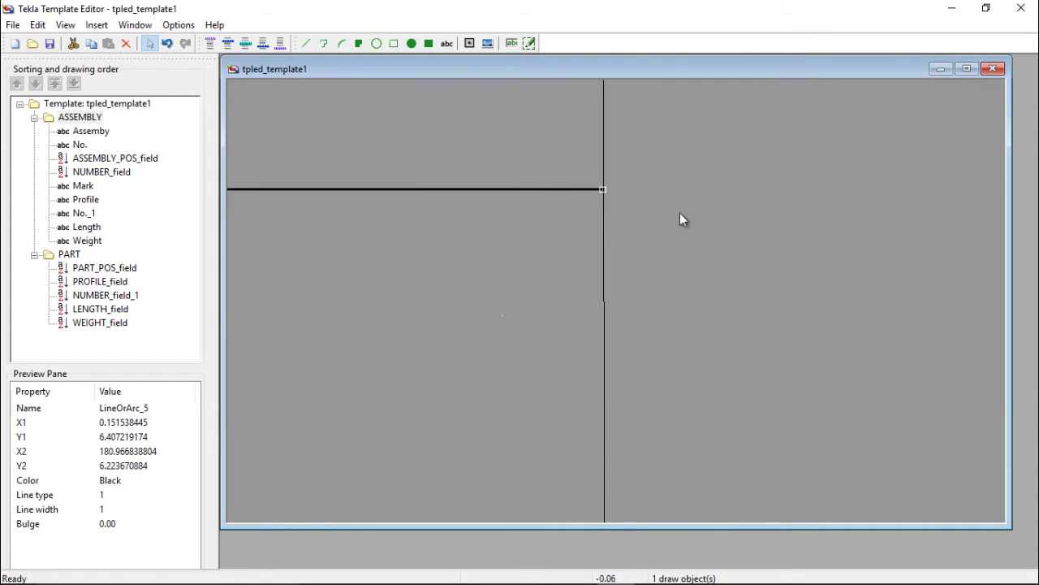
scroll(686, 221, "down", 3)
scroll(641, 227, "up", 4)
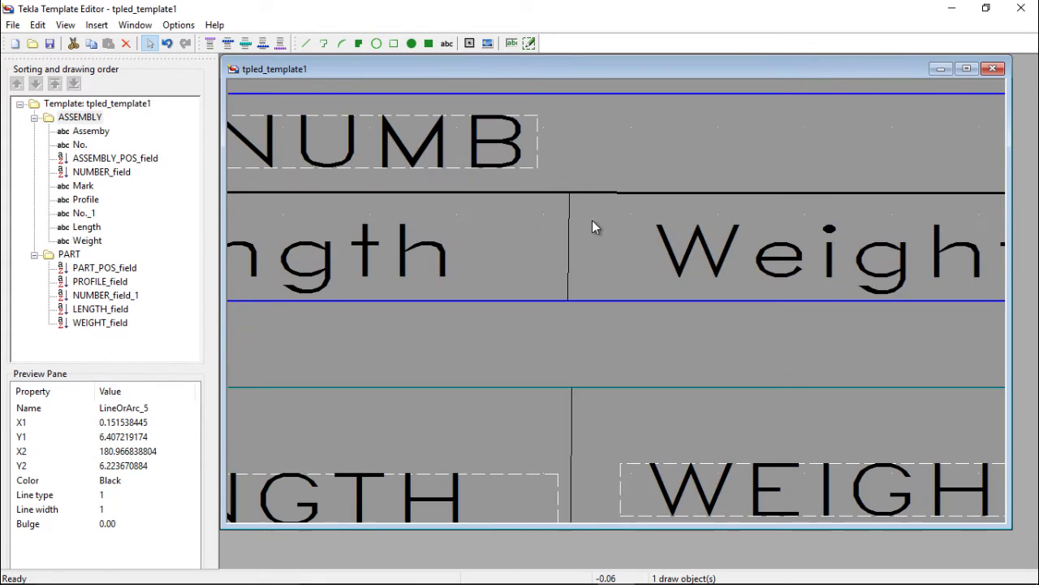
left_click(569, 231)
scroll(583, 259, "down", 3)
scroll(576, 250, "up", 3)
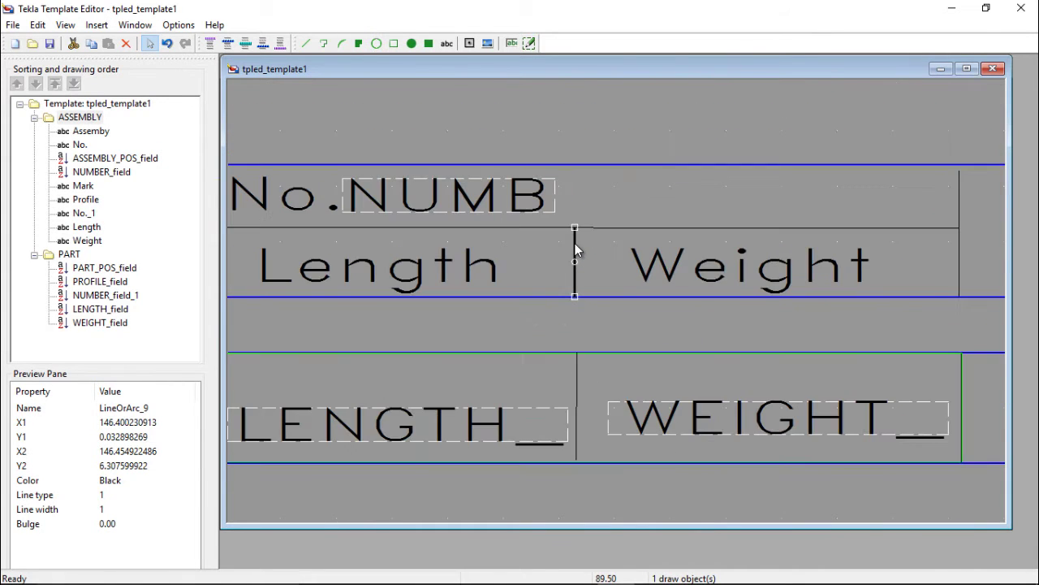
scroll(887, 189, "down", 3)
scroll(856, 215, "up", 2)
left_click(859, 224)
- Close the gap between the upper end of the divider after the Weight heading and the top border of the ASSEMBLY row
scroll(829, 219, "down", 1)
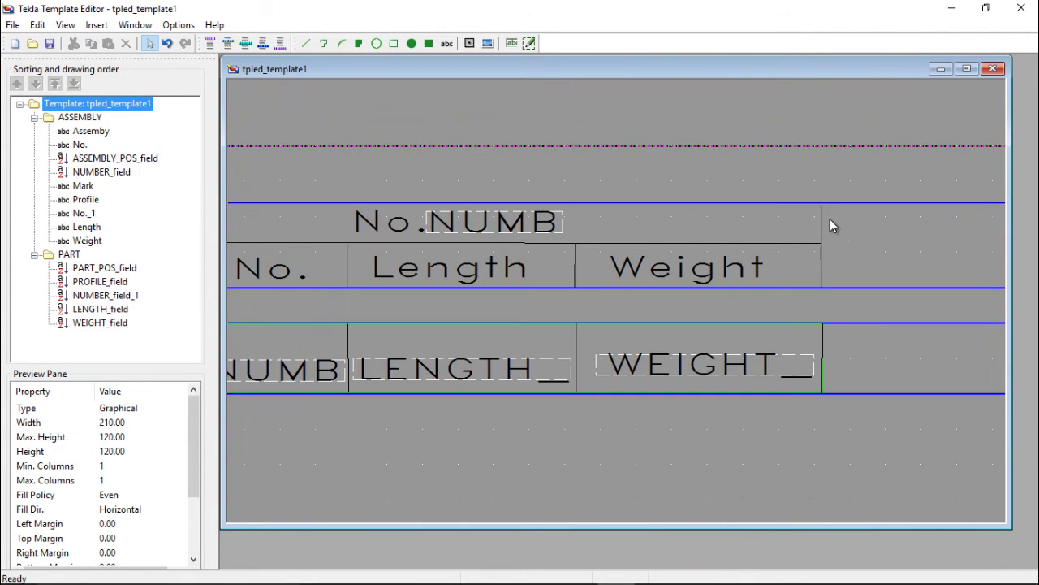
scroll(824, 208, "up", 3)
left_click(819, 214)
scroll(818, 208, "up", 2)
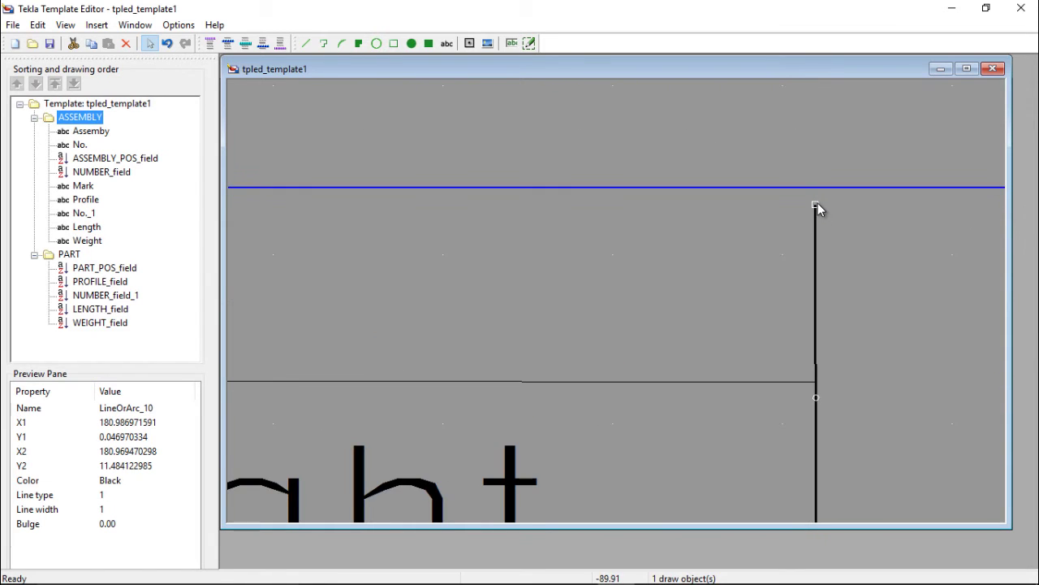
left_click_drag(816, 204, 815, 191)
left_click(839, 210)
scroll(654, 233, "down", 3)
- Try to extend the divider between the Length and Weight headings up to the top border of the ASSEMBLY row
scroll(602, 256, "up", 1)
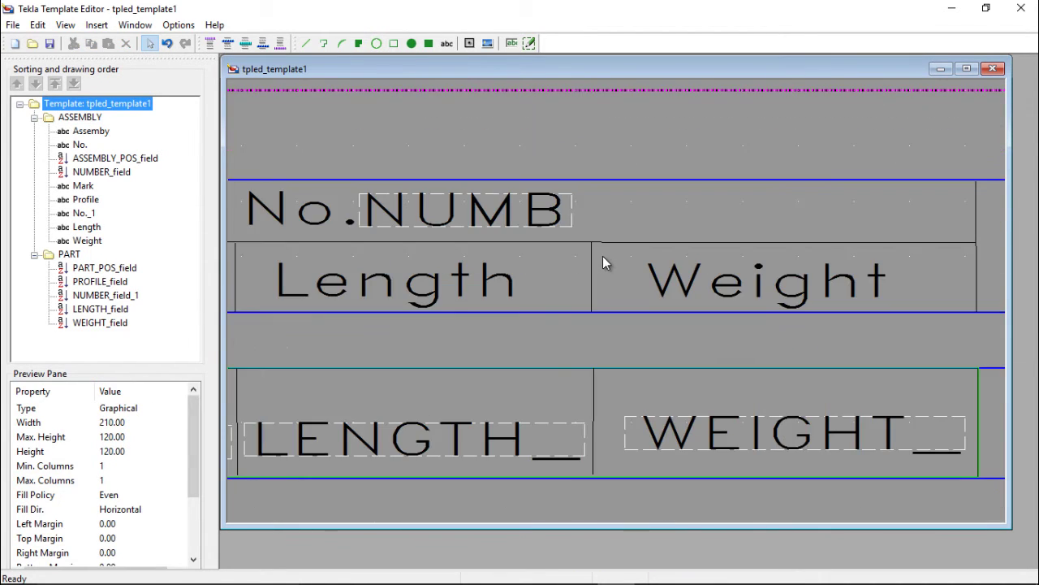
left_click(591, 267)
scroll(591, 259, "up", 2)
scroll(596, 244, "up", 1)
left_click_drag(596, 242, 596, 123)
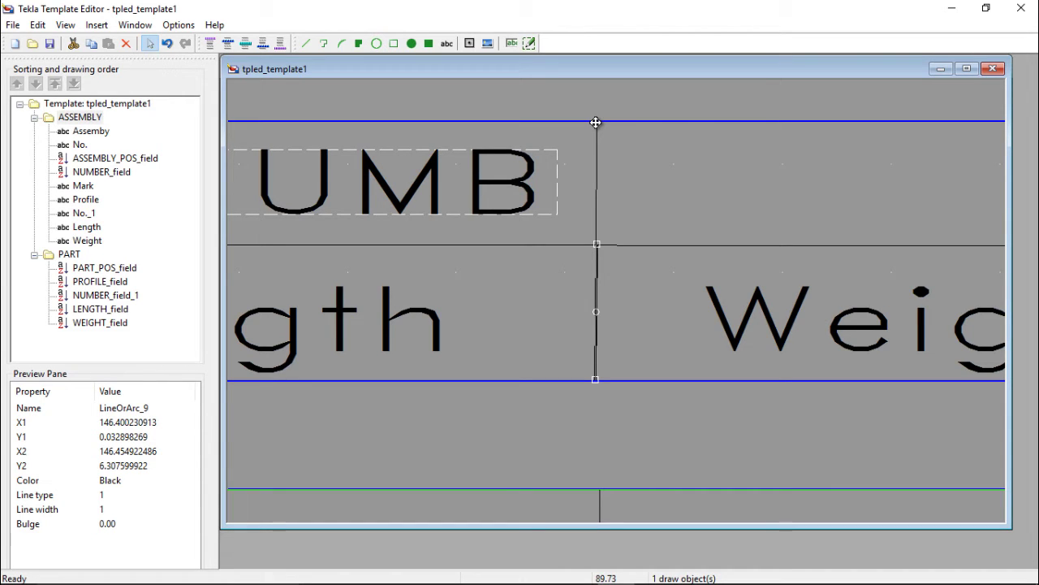
left_click_drag(596, 123, 614, 229)
scroll(596, 243, "up", 3)
scroll(665, 258, "down", 2)
scroll(665, 284, "up", 2)
left_click(669, 254)
scroll(710, 271, "down", 3)
scroll(755, 280, "down", 7)
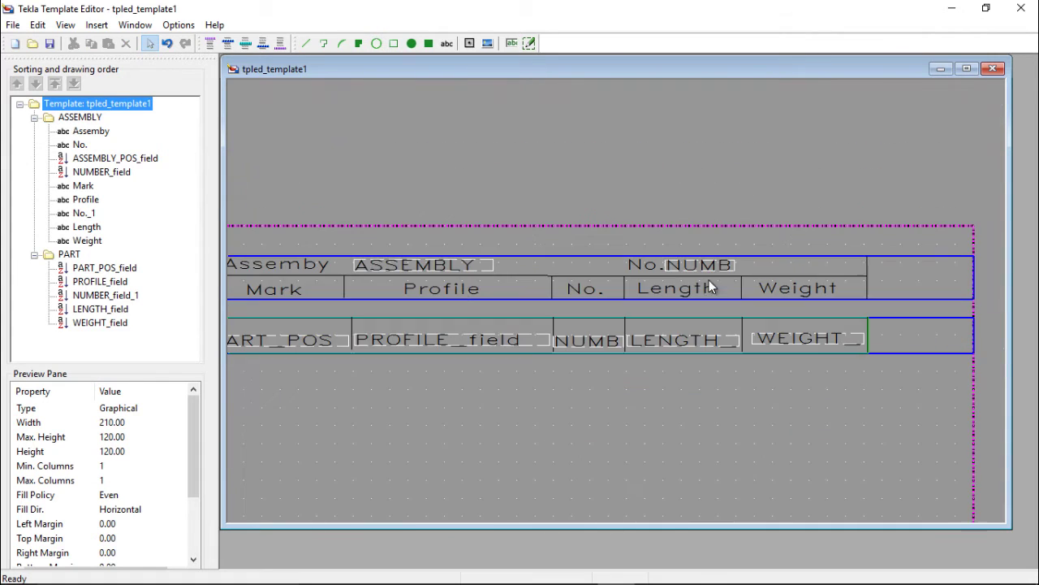
- Resize the green rectangle framing the PART row to 181 mm wide and 9 mm high, and color it black
scroll(446, 288, "up", 3)
scroll(771, 274, "down", 4)
scroll(417, 285, "down", 2)
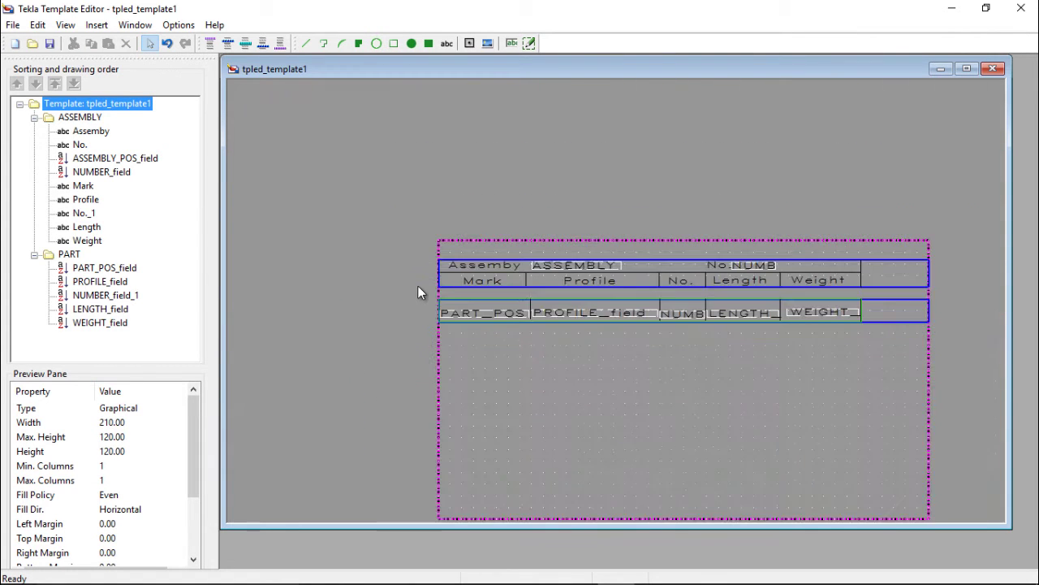
scroll(877, 287, "up", 5)
scroll(828, 317, "up", 3)
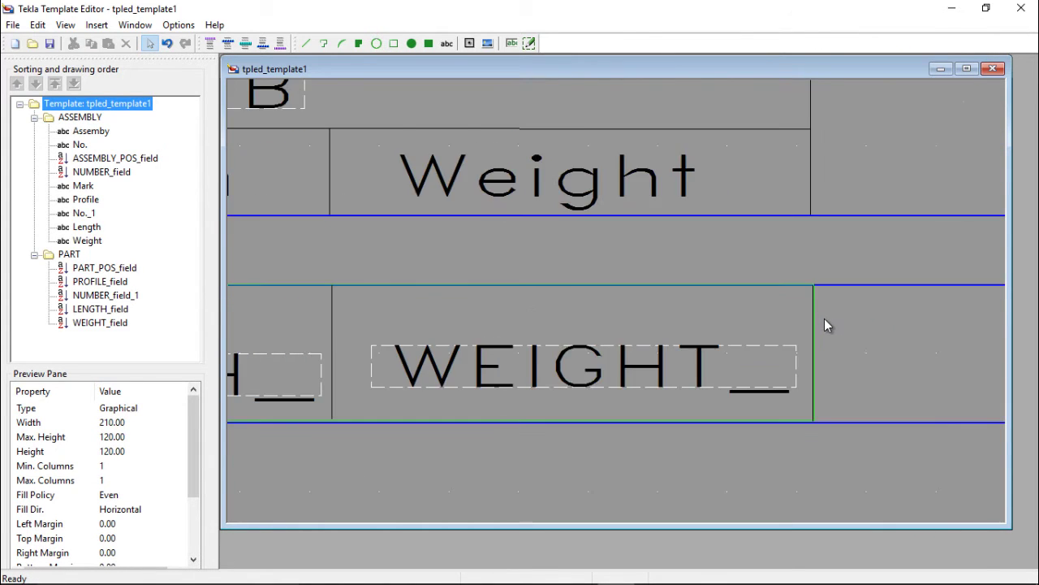
scroll(818, 317, "down", 4)
scroll(817, 319, "up", 5)
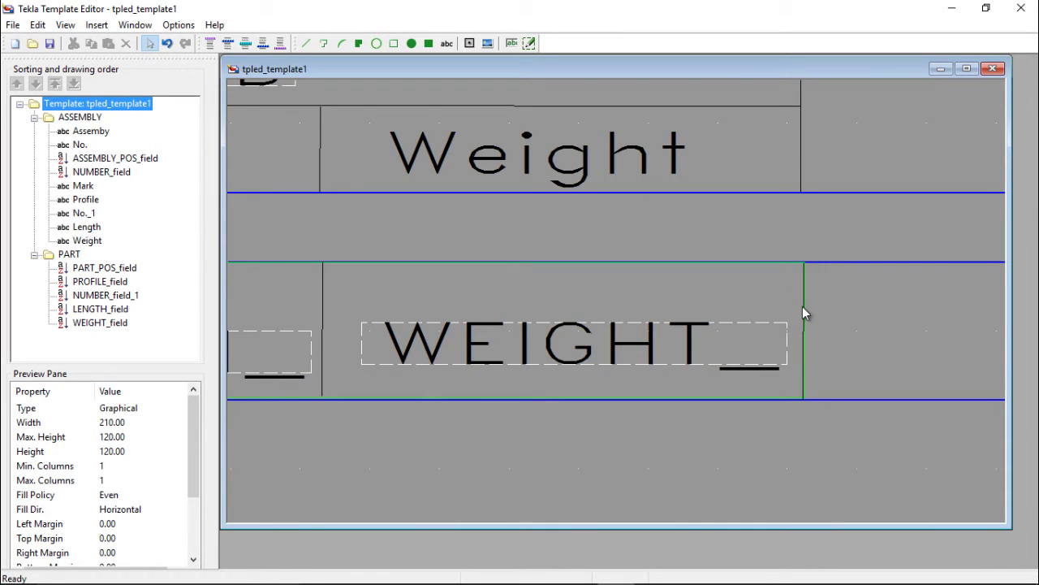
double_click(804, 300)
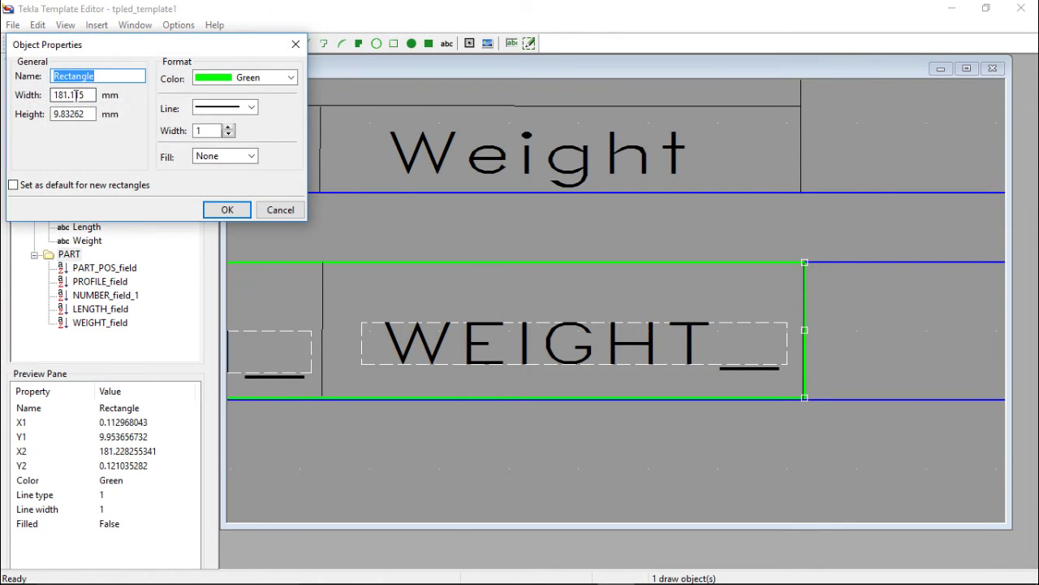
left_click_drag(82, 98, 58, 96)
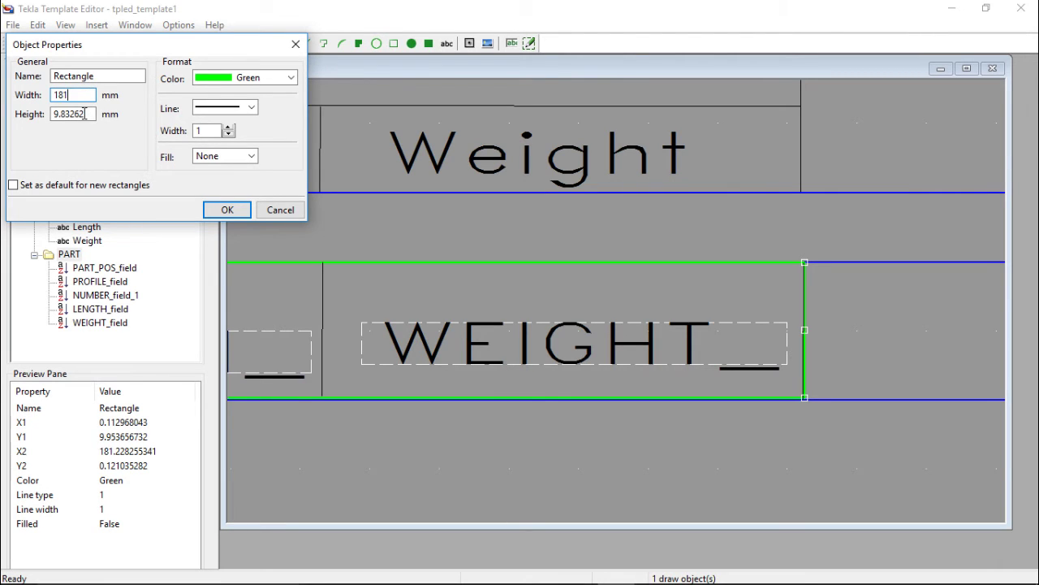
left_click_drag(87, 113, 68, 115)
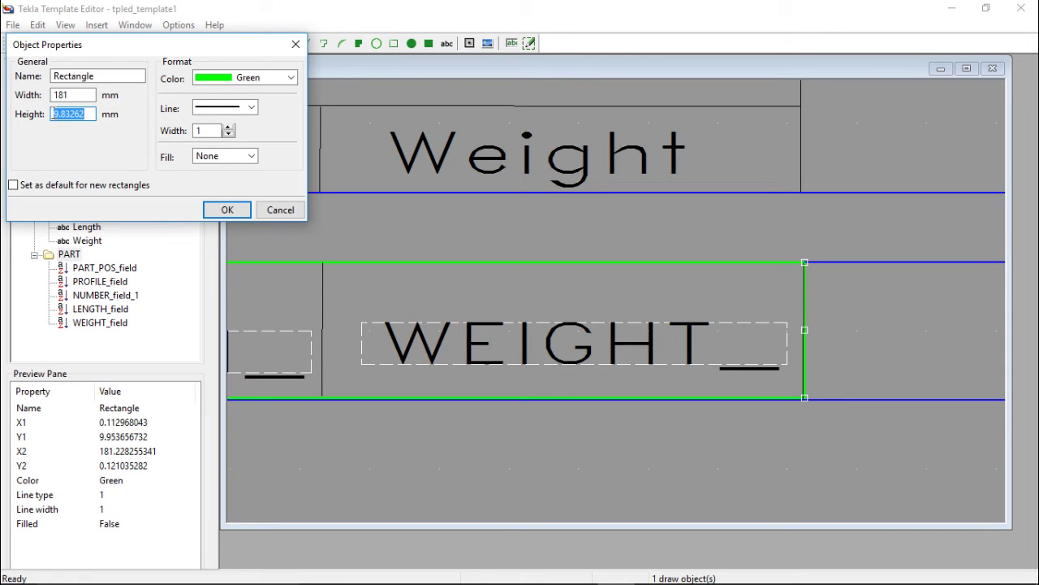
left_click(286, 78)
left_click(249, 99)
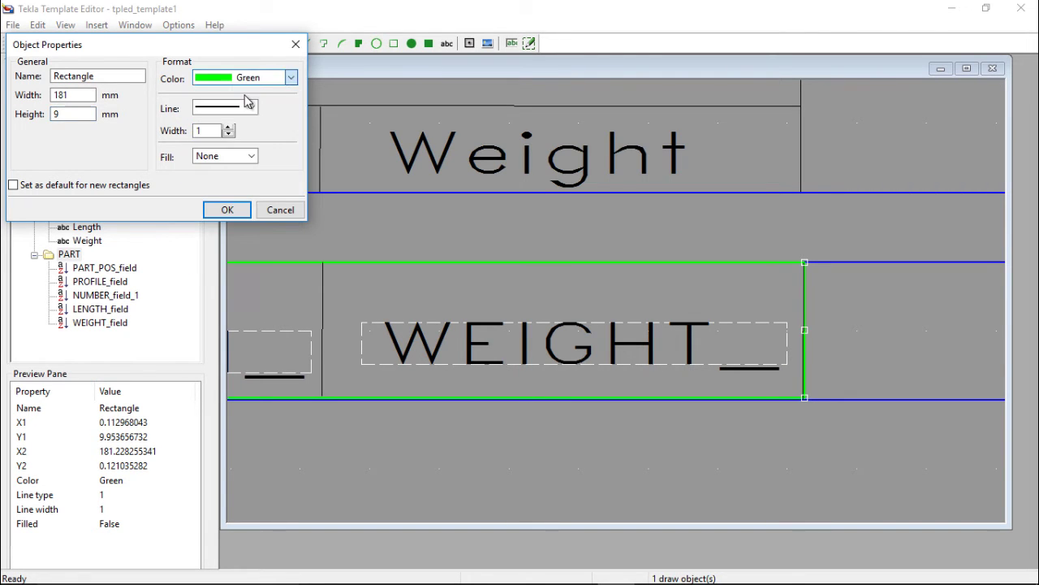
left_click(229, 211)
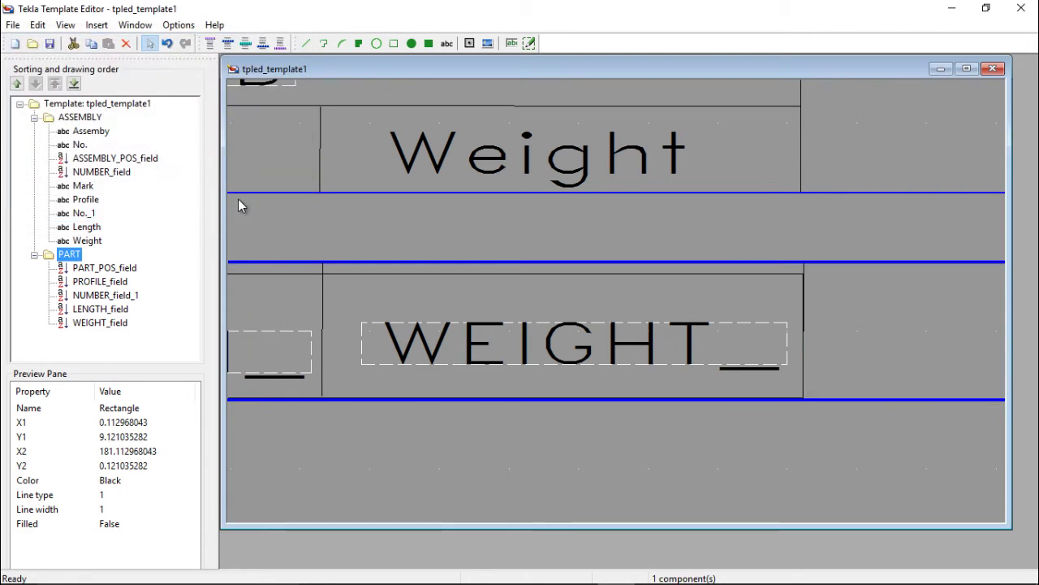
scroll(730, 329, "down", 3)
scroll(678, 337, "up", 2)
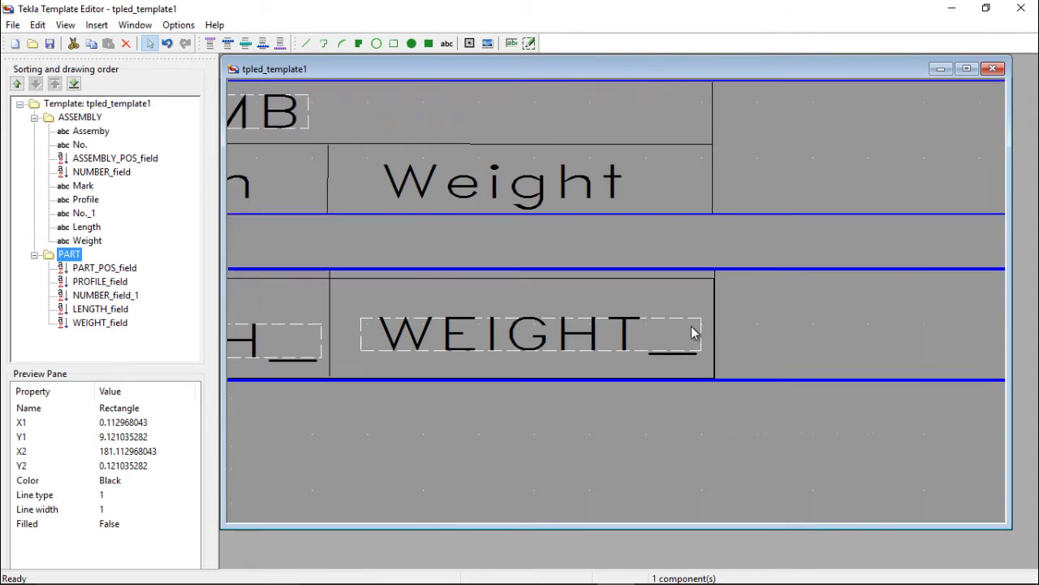
scroll(706, 329, "down", 1)
scroll(713, 325, "down", 2)
scroll(689, 244, "up", 4)
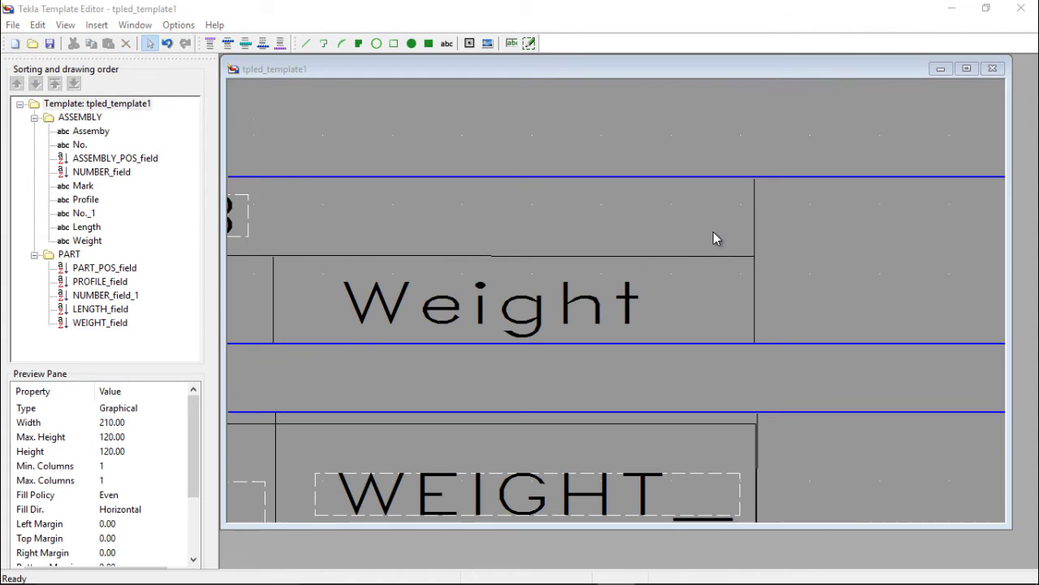
double_click(714, 236)
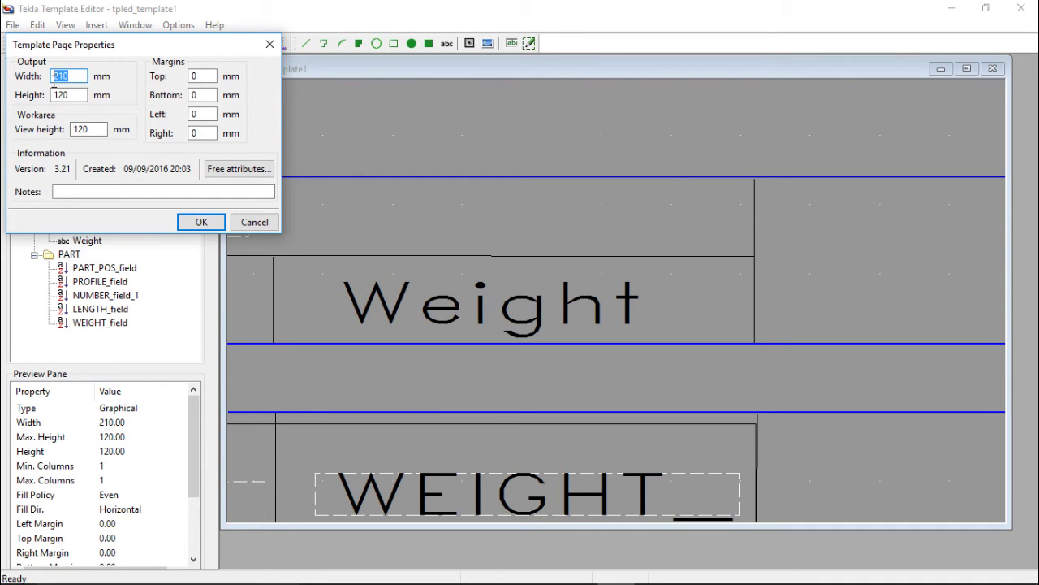
left_click(270, 44)
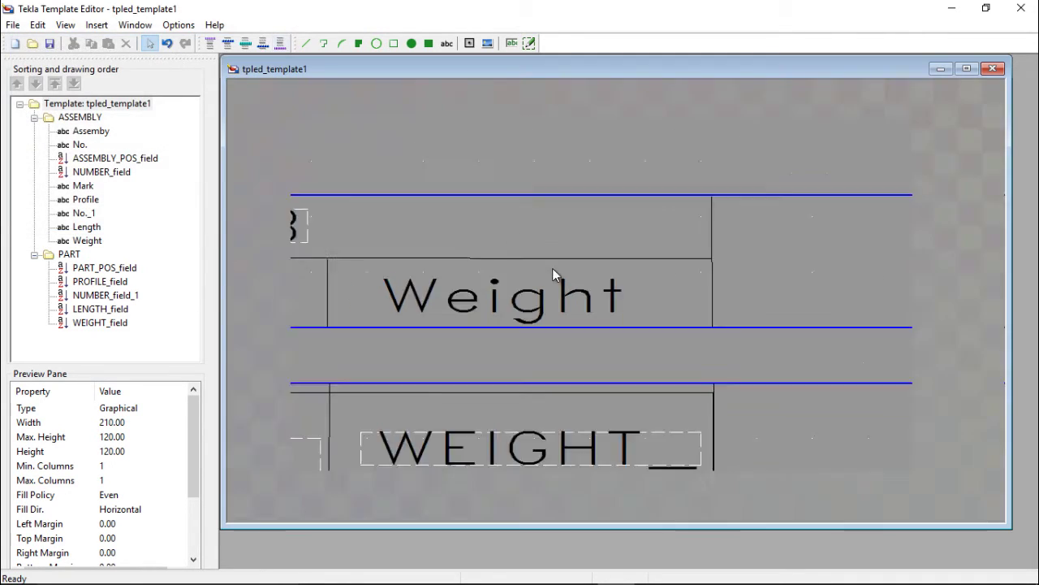
- Try to set the height of the black rectangle framing the PART row to 10 mm
scroll(640, 362, "up", 3)
double_click(678, 320)
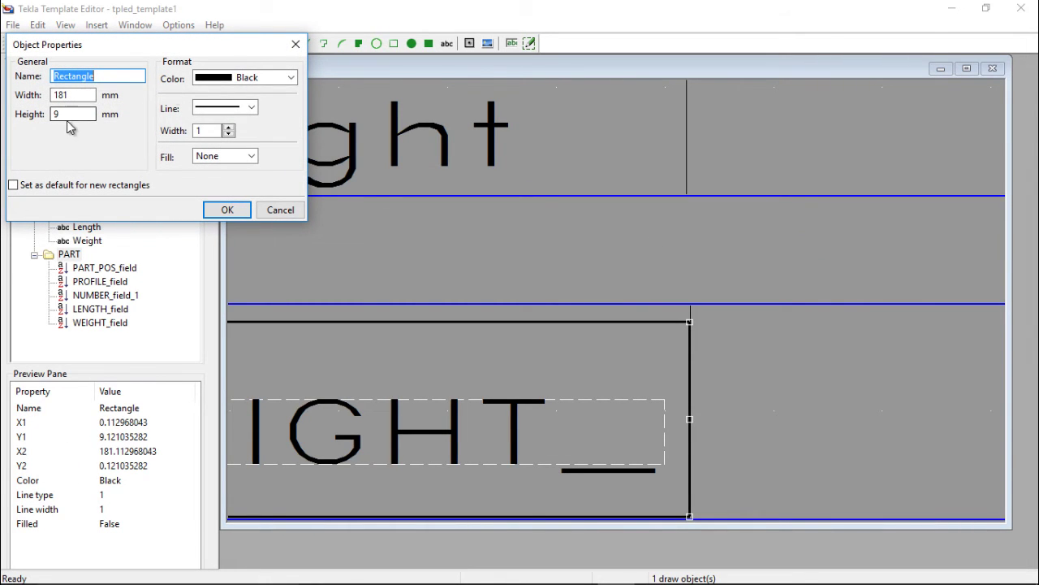
key("Tab")
key("Tab")
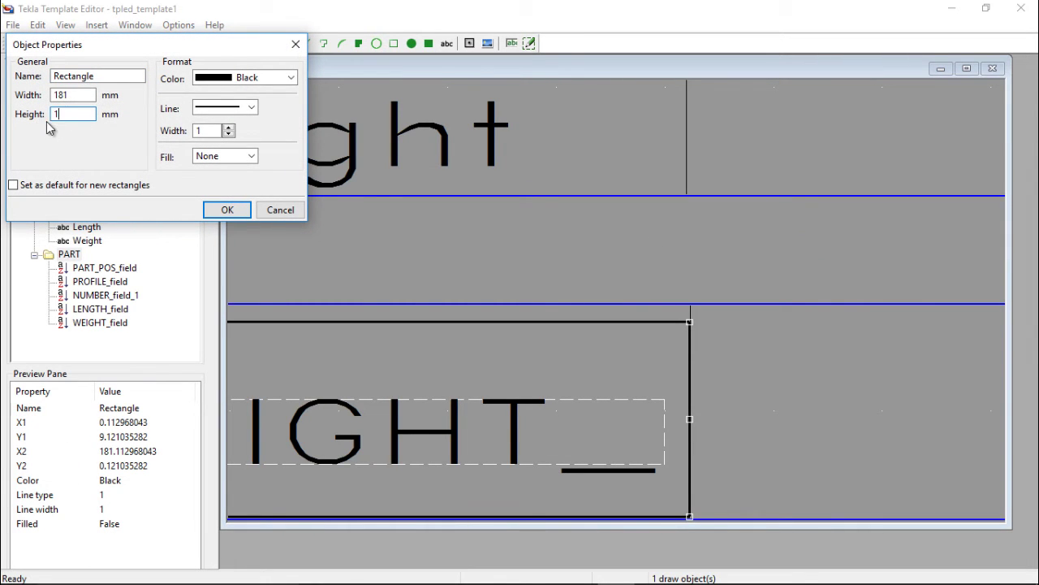
left_click(220, 209)
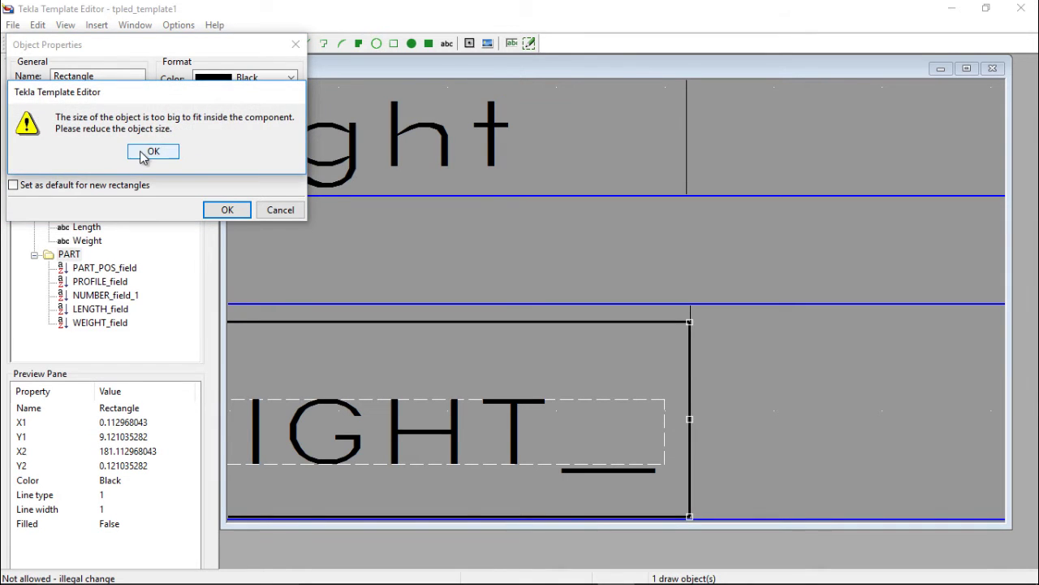
left_click(200, 153)
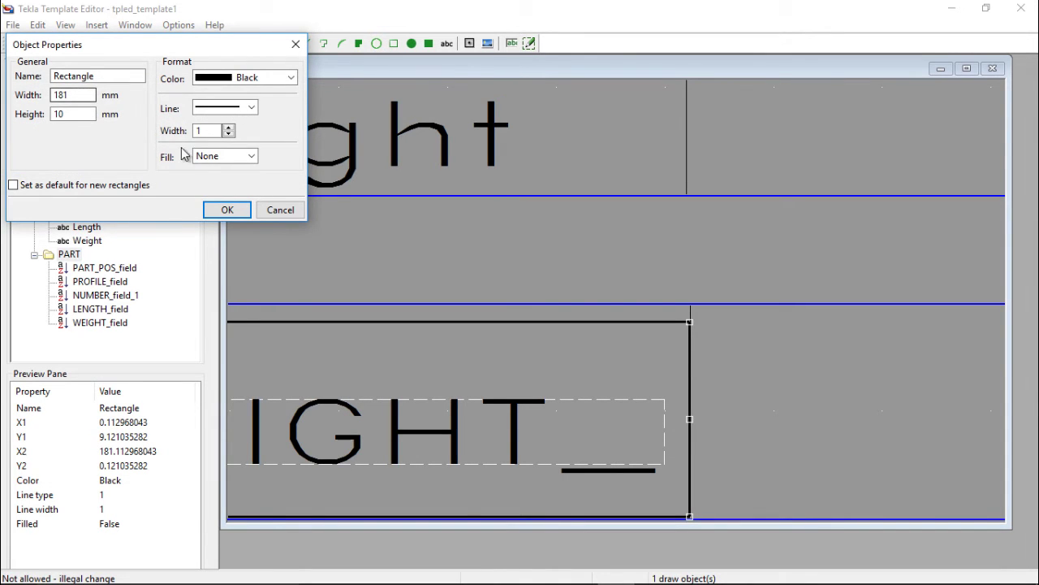
- Set the PART row rectangle's height to 9.8 mm so it fits inside the row
left_click(223, 209)
left_click(152, 152)
left_click(224, 210)
left_click(152, 153)
left_click_drag(79, 114, 4, 117)
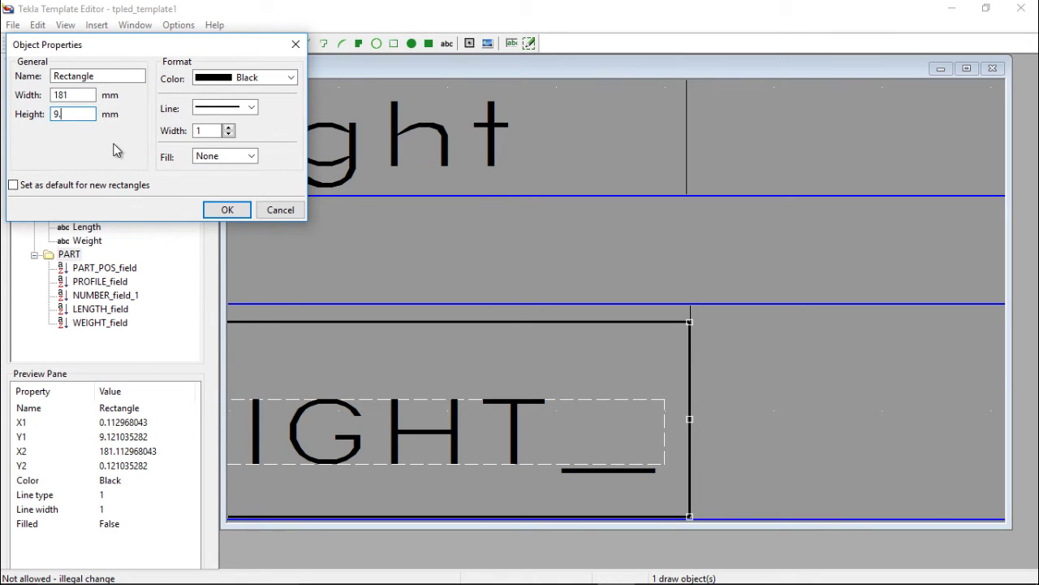
left_click(225, 210)
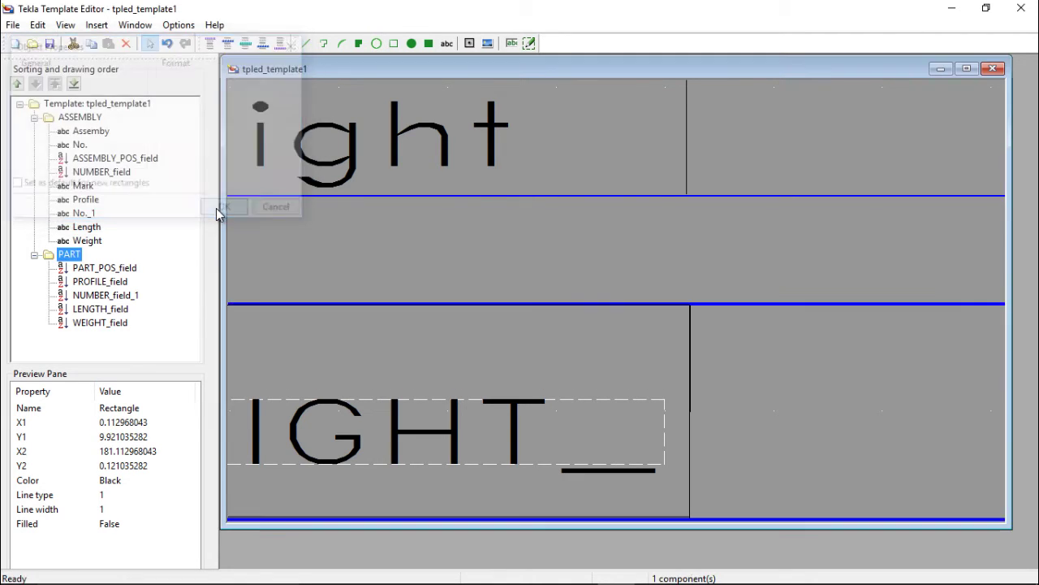
- Check how the PART row frame lines up with the row borders and the divider after the Weight heading
scroll(796, 325, "down", 3)
scroll(710, 363, "down", 1)
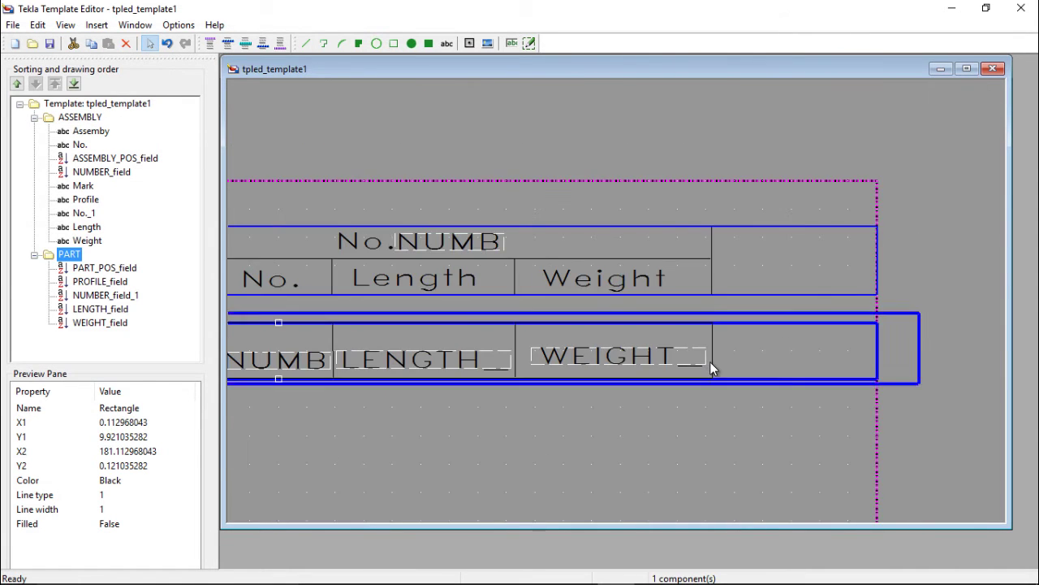
scroll(709, 363, "up", 2)
scroll(728, 355, "down", 2)
scroll(718, 260, "up", 1)
scroll(716, 257, "up", 2)
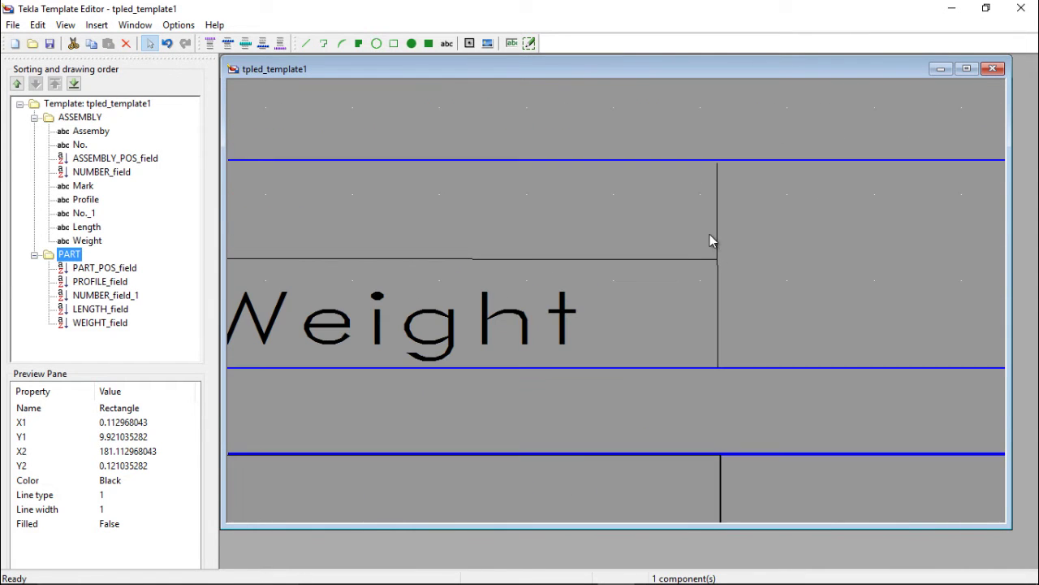
scroll(718, 199, "down", 3)
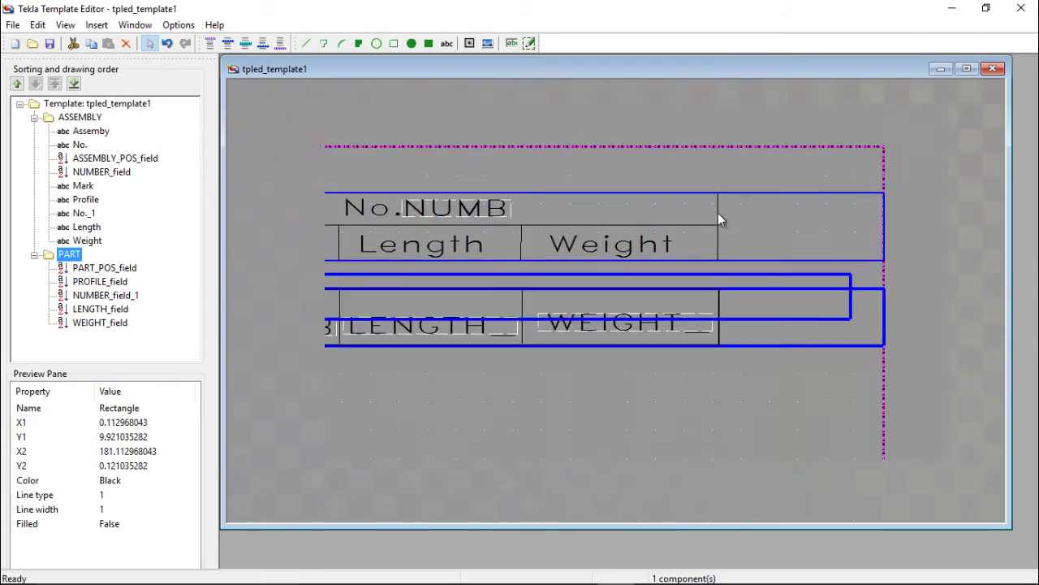
scroll(717, 225, "up", 1)
scroll(719, 221, "down", 3)
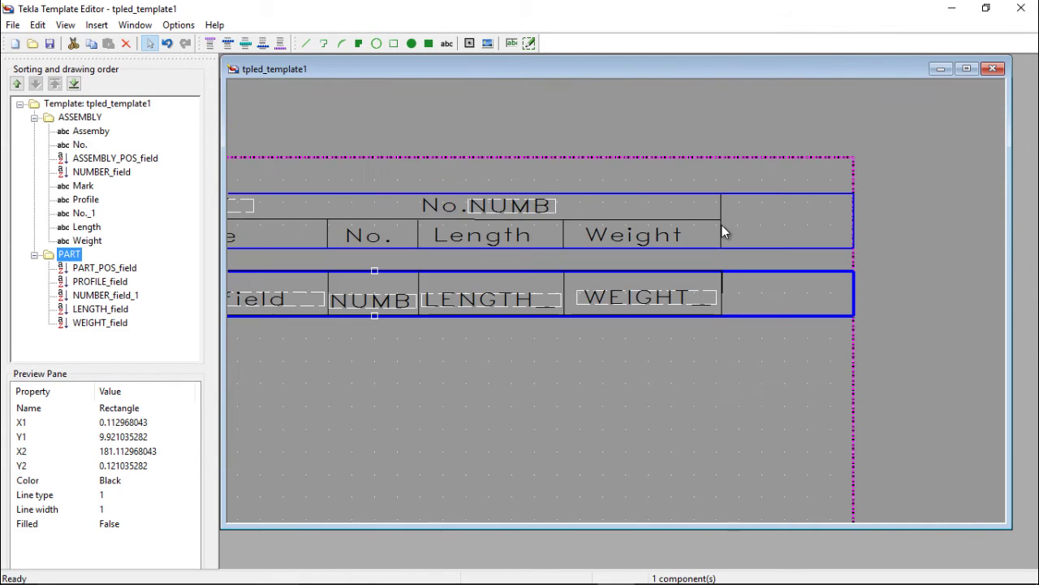
- Set the template page width to 181 mm and accept the suggested minimum width of 181.181 mm
scroll(723, 223, "up", 3)
double_click(684, 193)
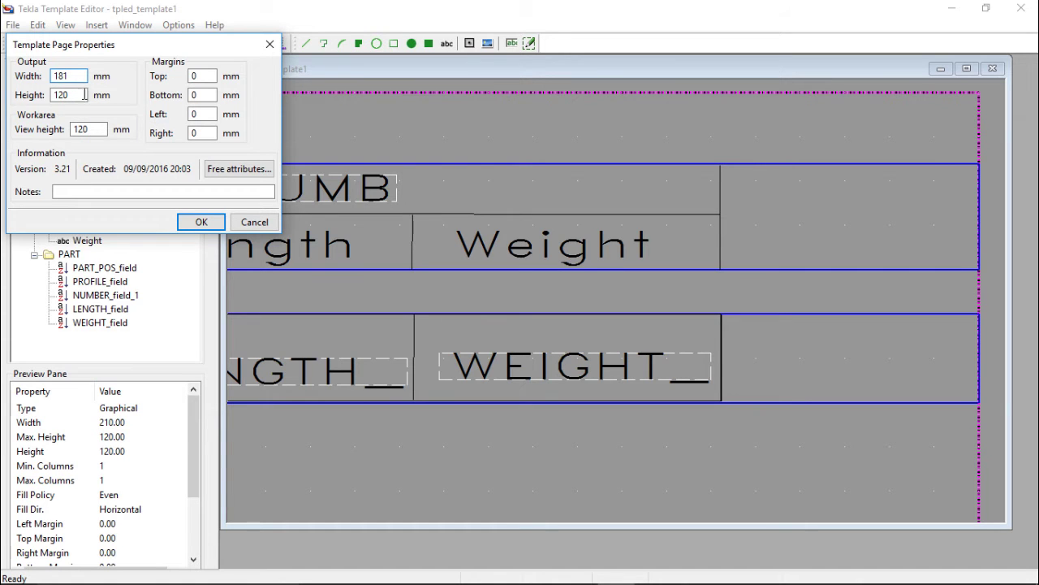
left_click(202, 221)
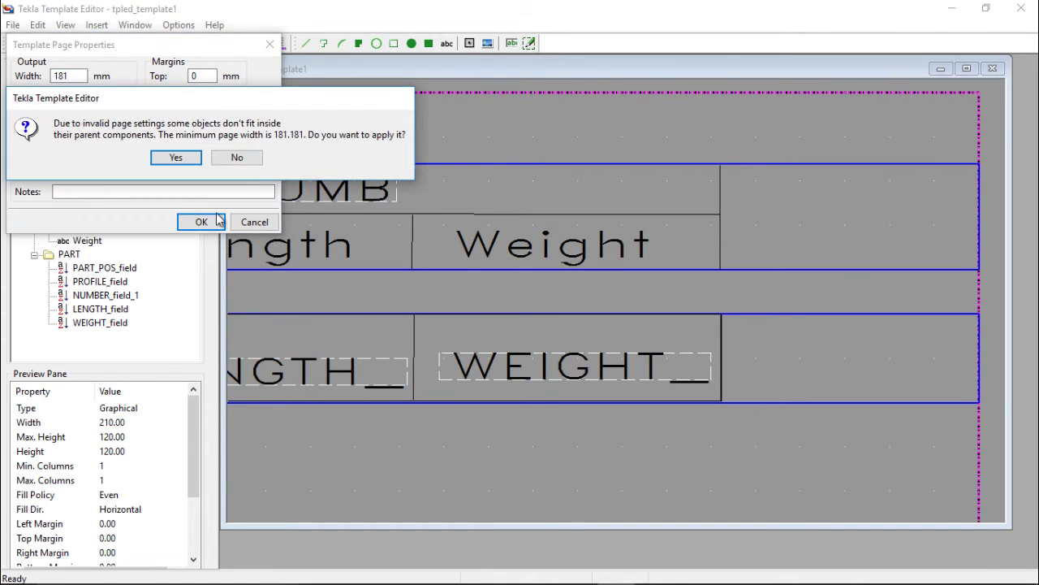
left_click(177, 158)
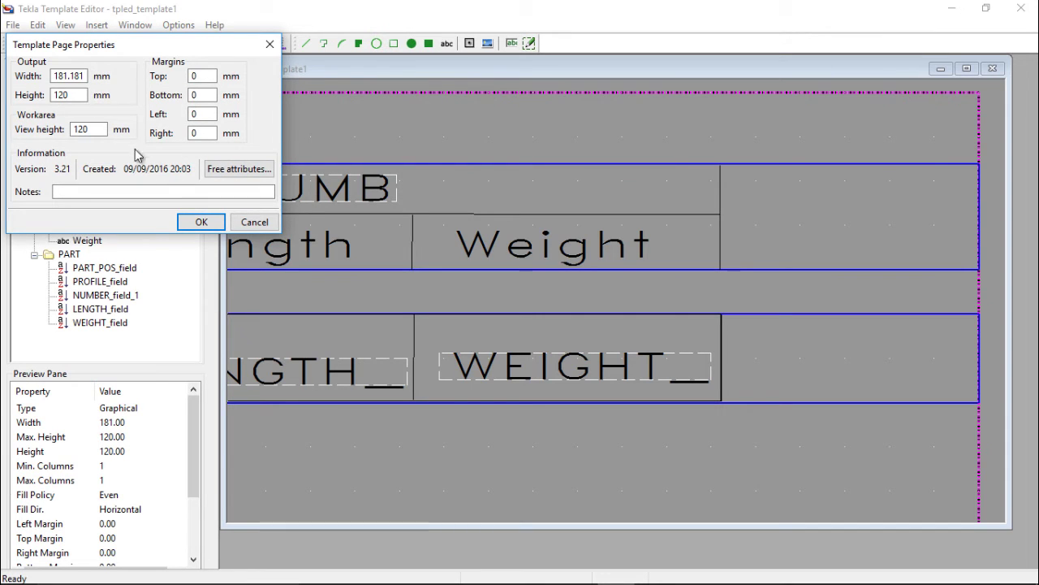
left_click(201, 222)
- Review the narrowed template from the Mark column to the Weight column for frame, divider and field alignment
scroll(782, 272, "down", 5)
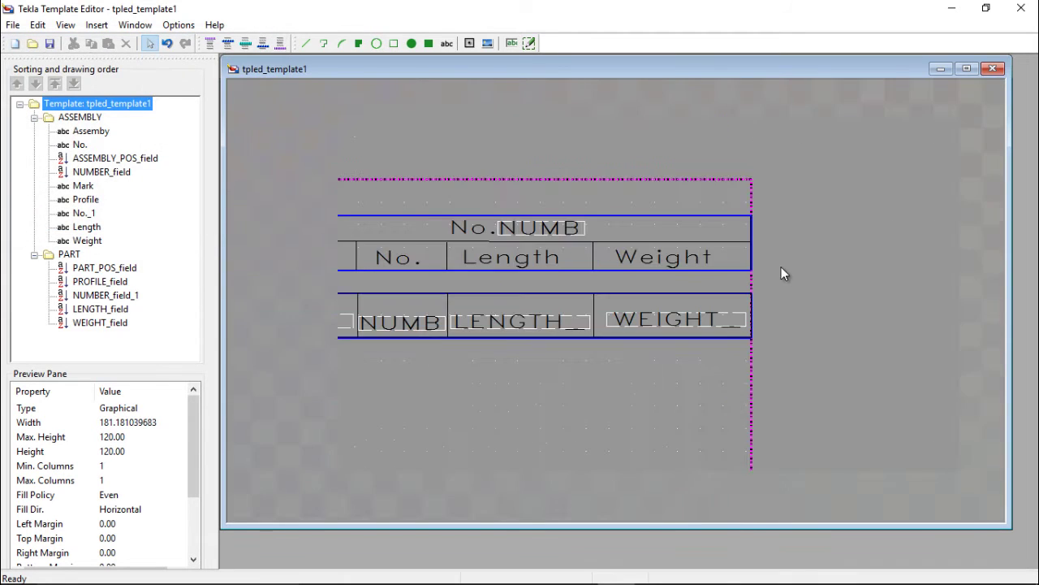
scroll(457, 267, "up", 4)
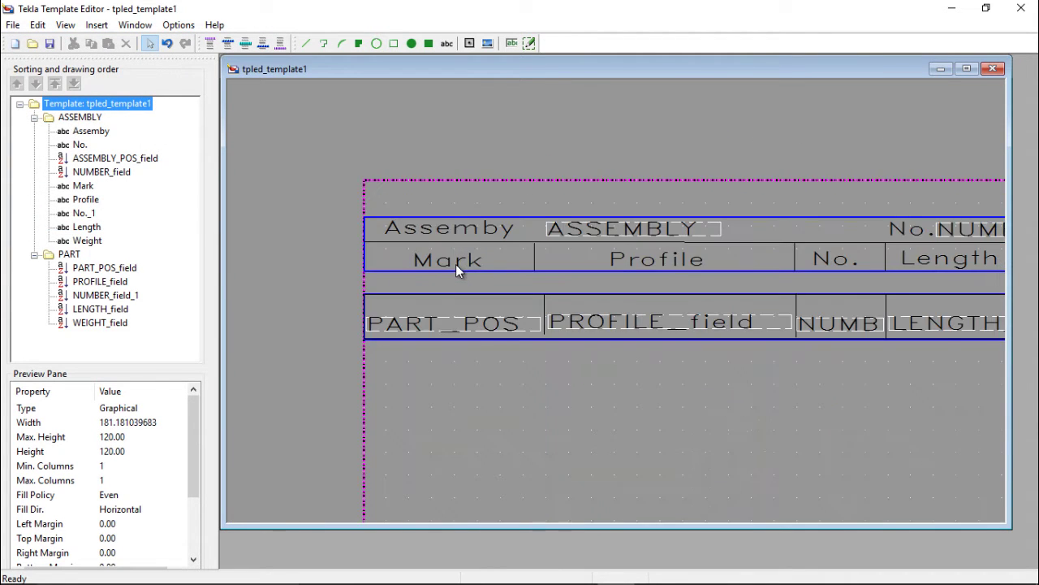
scroll(415, 251, "down", 3)
scroll(380, 268, "down", 2)
scroll(720, 293, "up", 2)
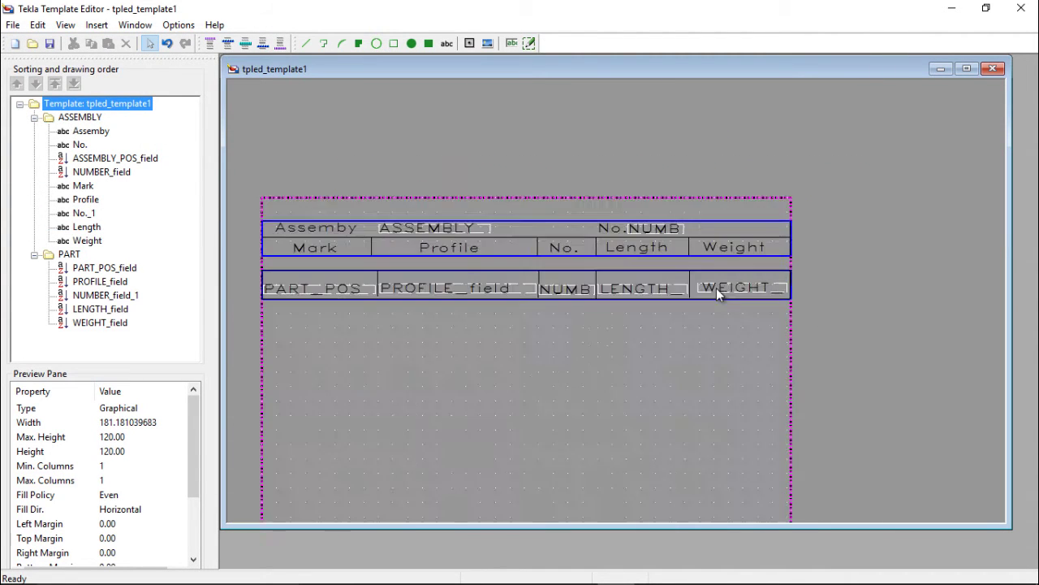
scroll(746, 285, "down", 1)
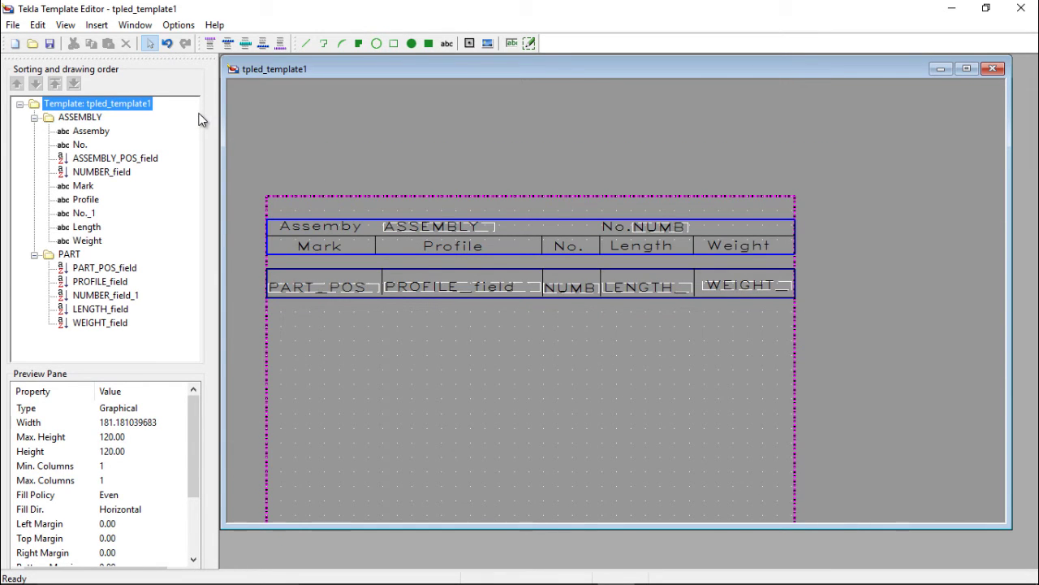
scroll(276, 291, "up", 2)
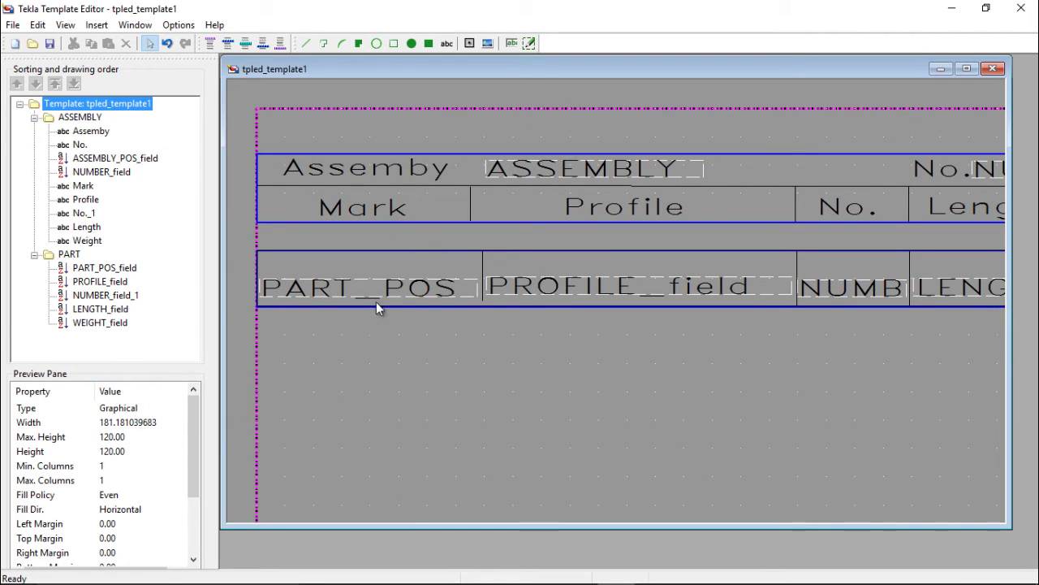
- Make WEIGHT_field in the PART row sum its values within one row when rows are combined
double_click(114, 323)
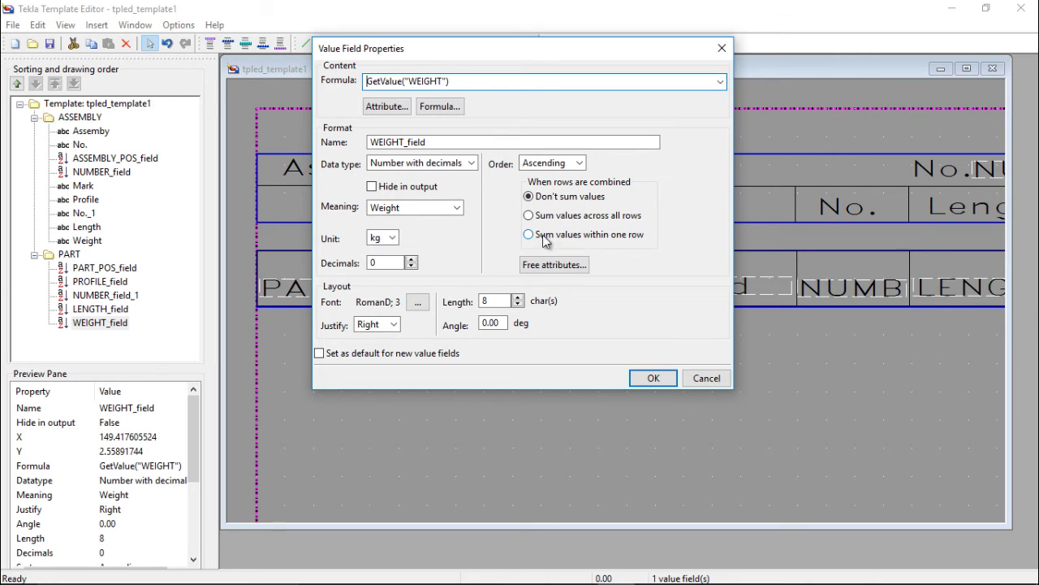
left_click(528, 235)
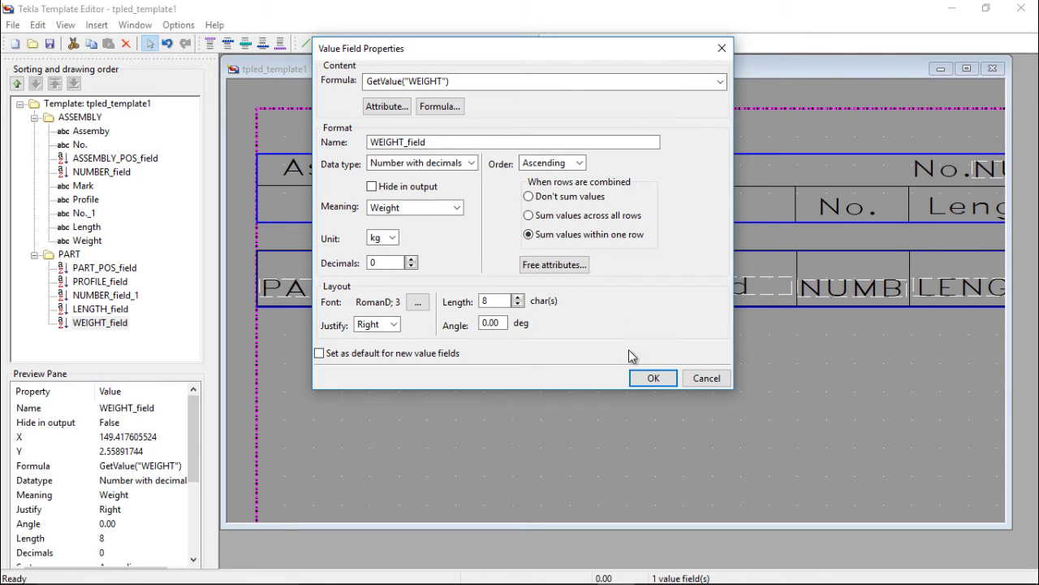
left_click(654, 379)
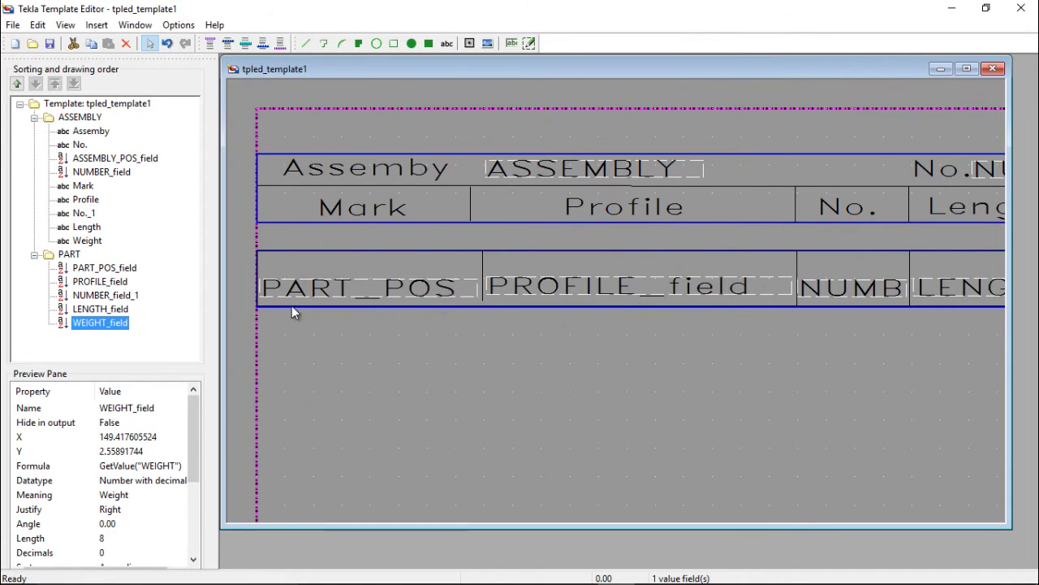
- Check the summing setting of LENGTH_field in the PART row and keep it at Don't sum values
left_click(106, 310)
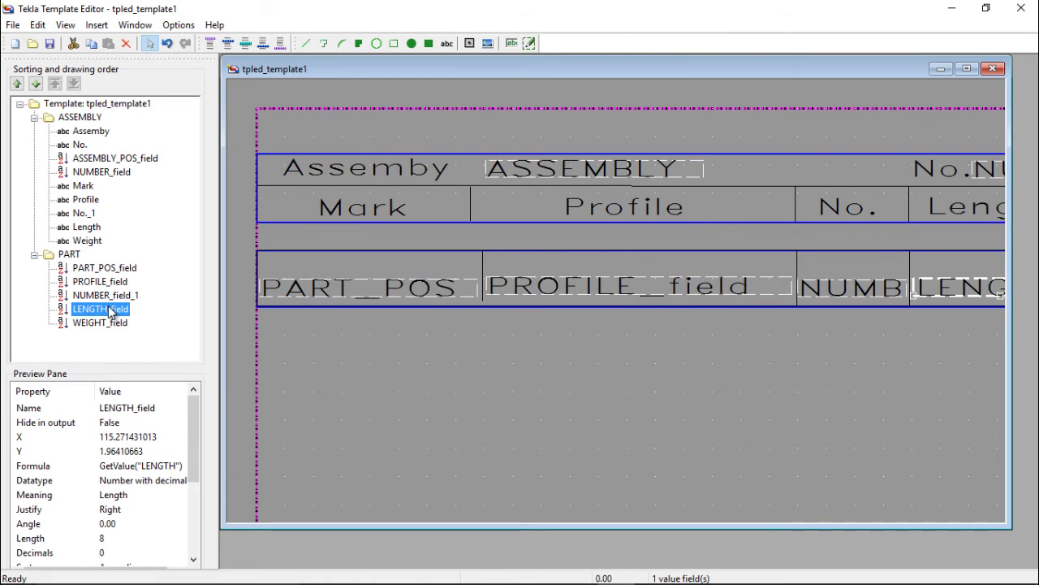
double_click(112, 312)
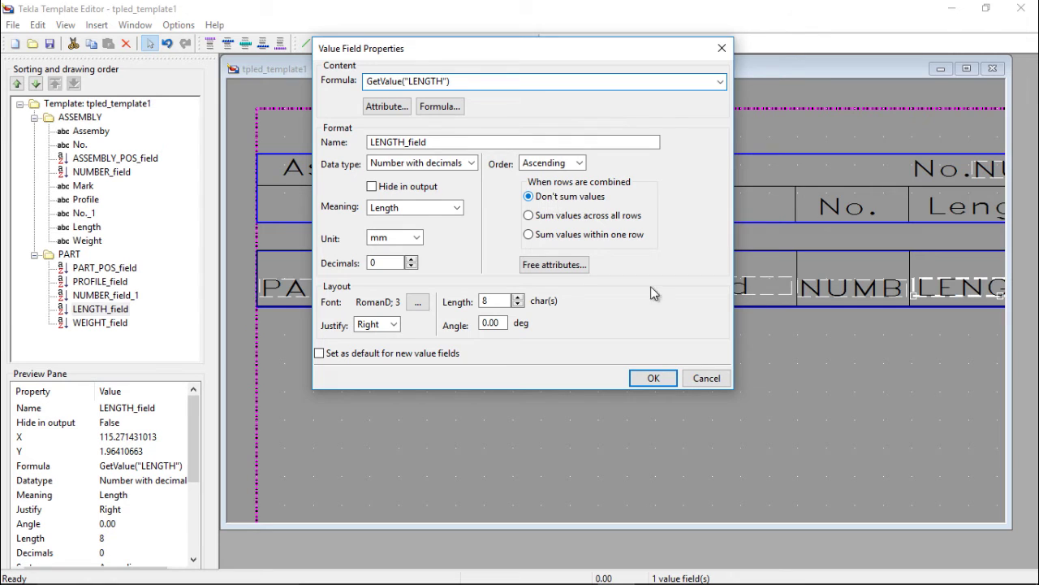
left_click(653, 378)
- Make NUMBER_field_1 in the PART row sum values within one row when rows are combined
double_click(96, 295)
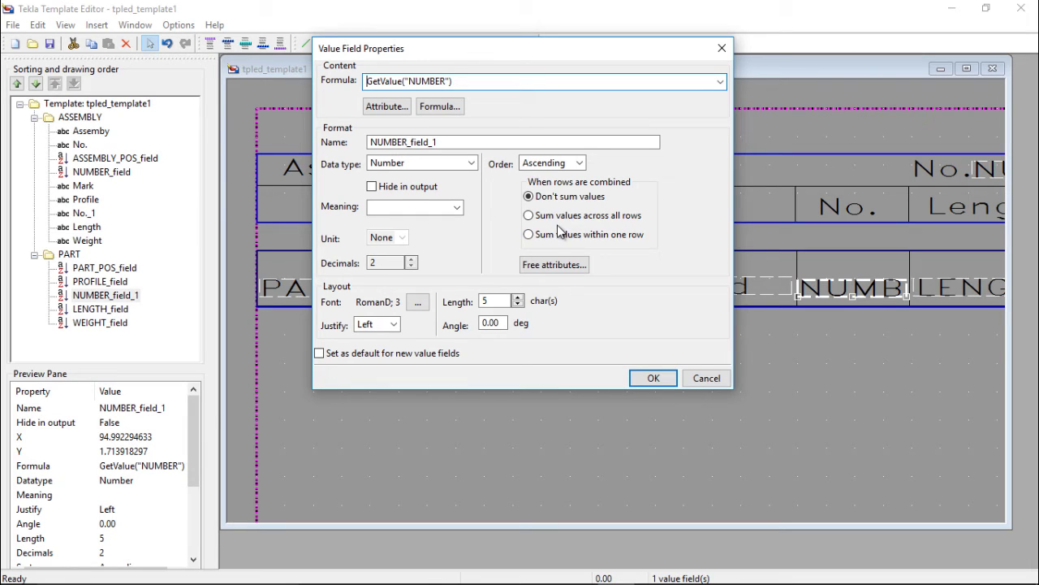
left_click(529, 234)
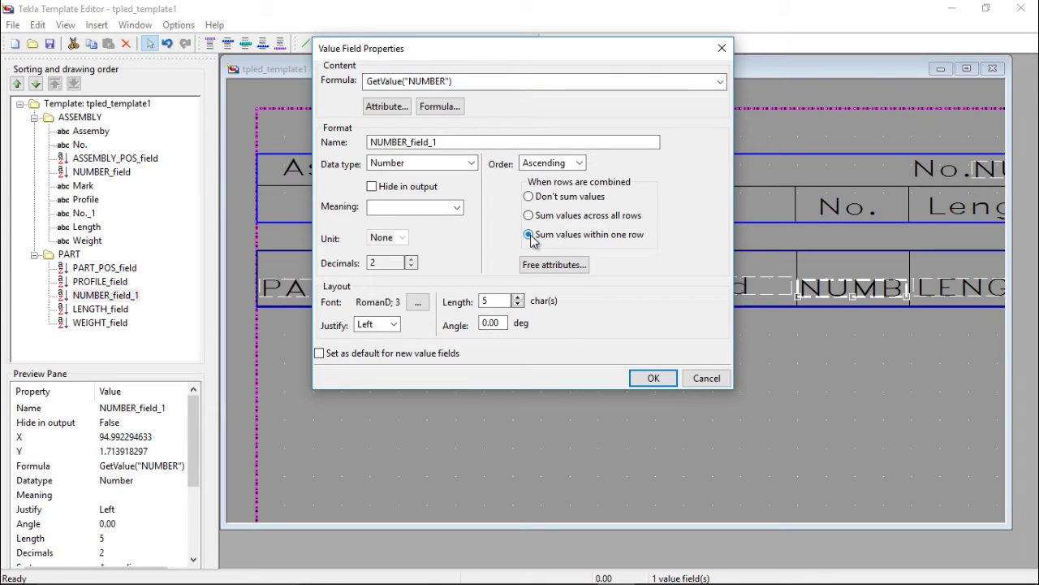
left_click(652, 379)
- Check the properties of PROFILE_field and PART_POS_field, keeping PART_POS_field in Ascending order
double_click(105, 283)
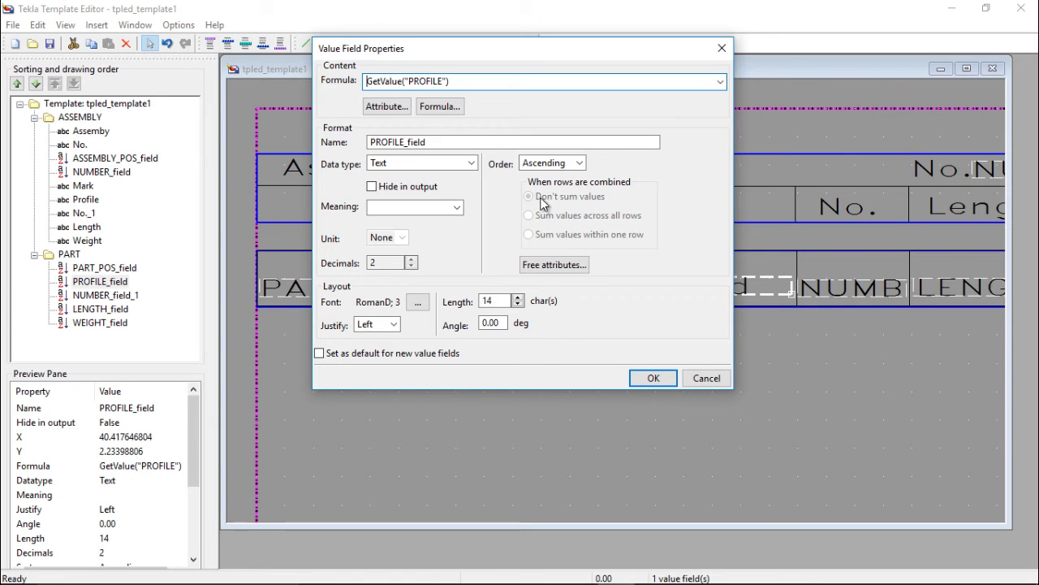
left_click(650, 378)
double_click(105, 268)
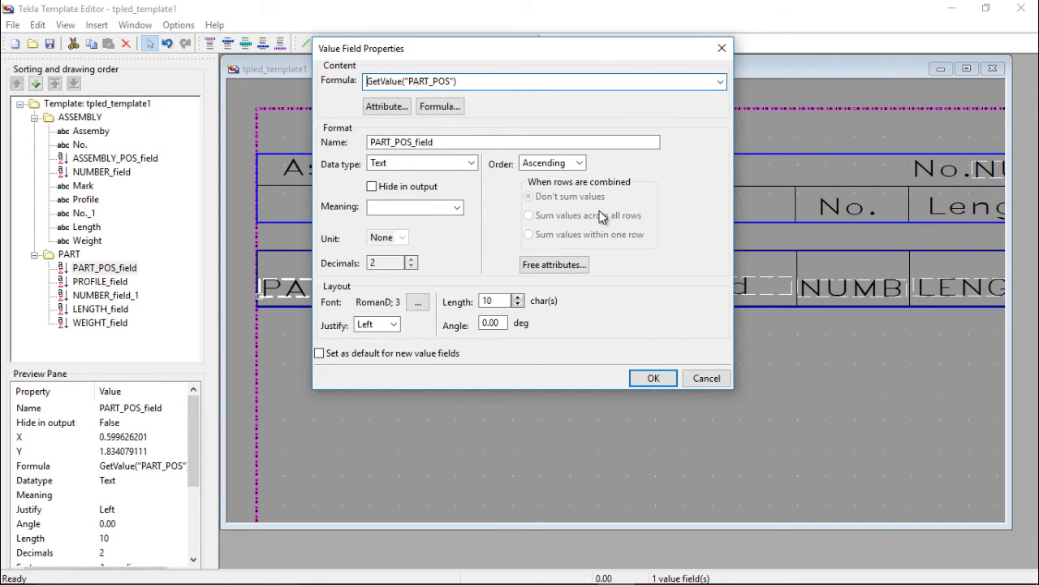
left_click(580, 164)
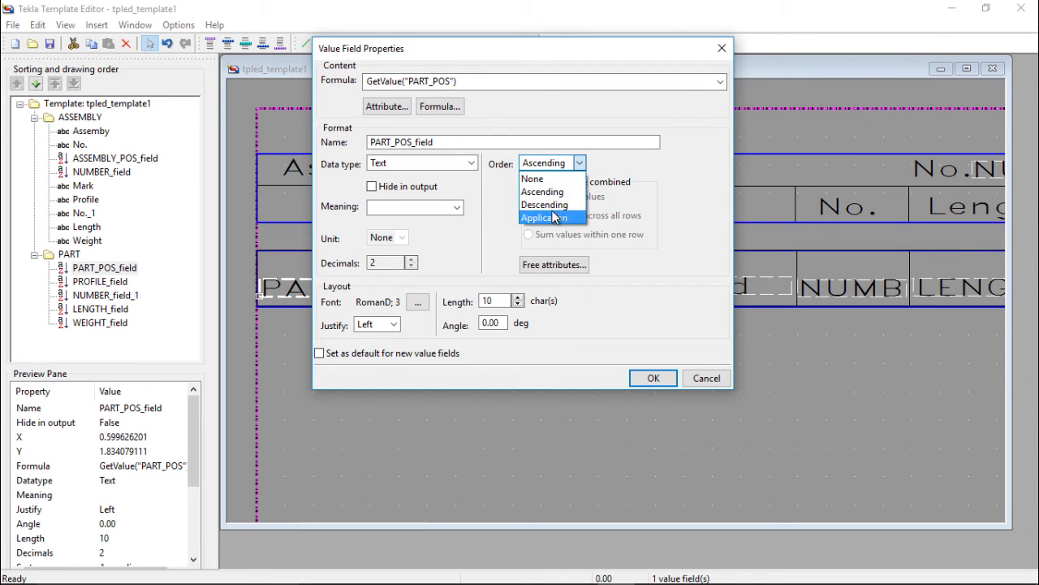
left_click(555, 192)
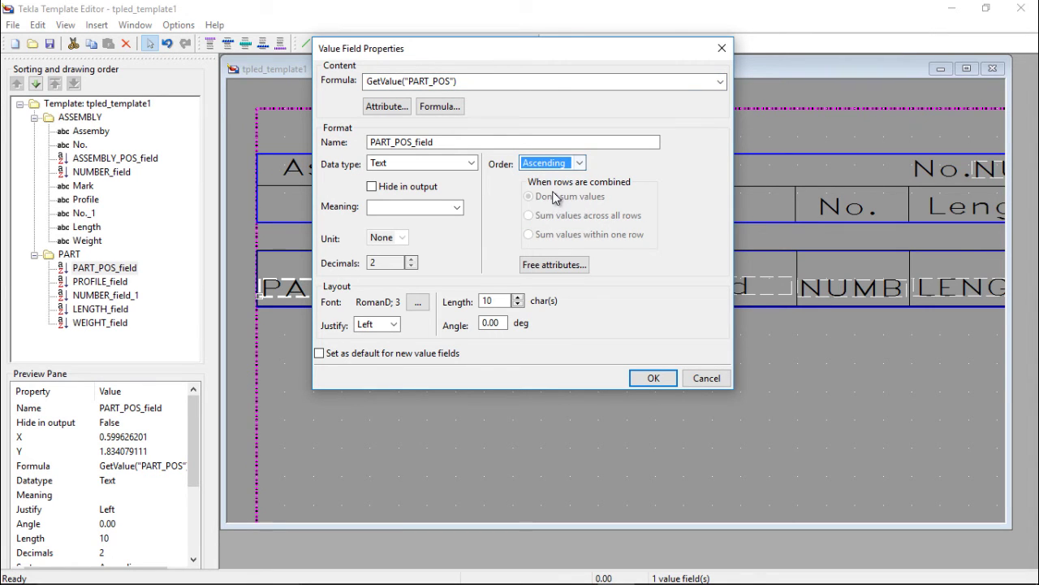
left_click(651, 379)
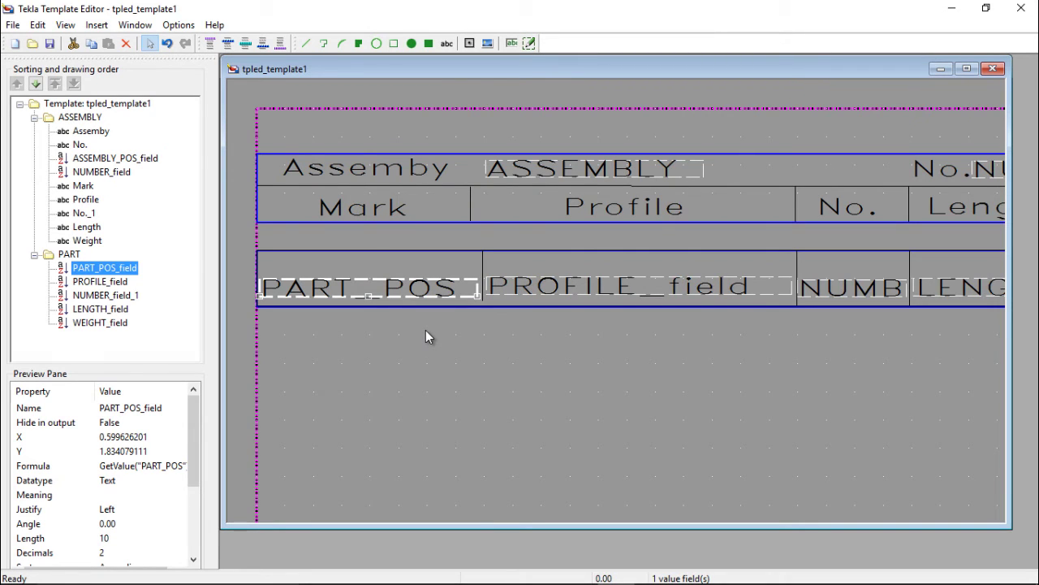
- Check the ASSEMBLY row's properties and keep its sort type at Combine
double_click(90, 130)
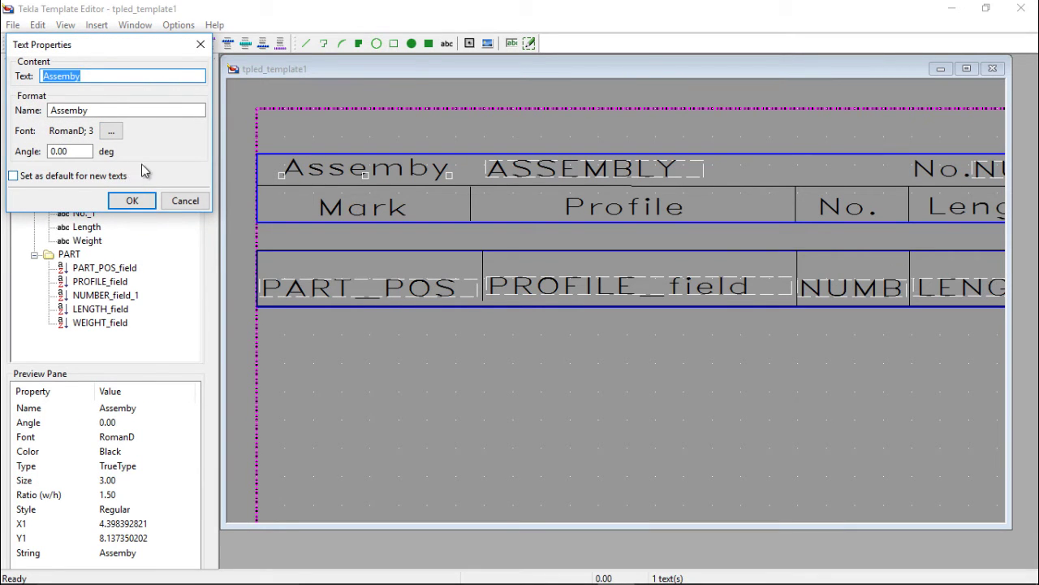
left_click(201, 43)
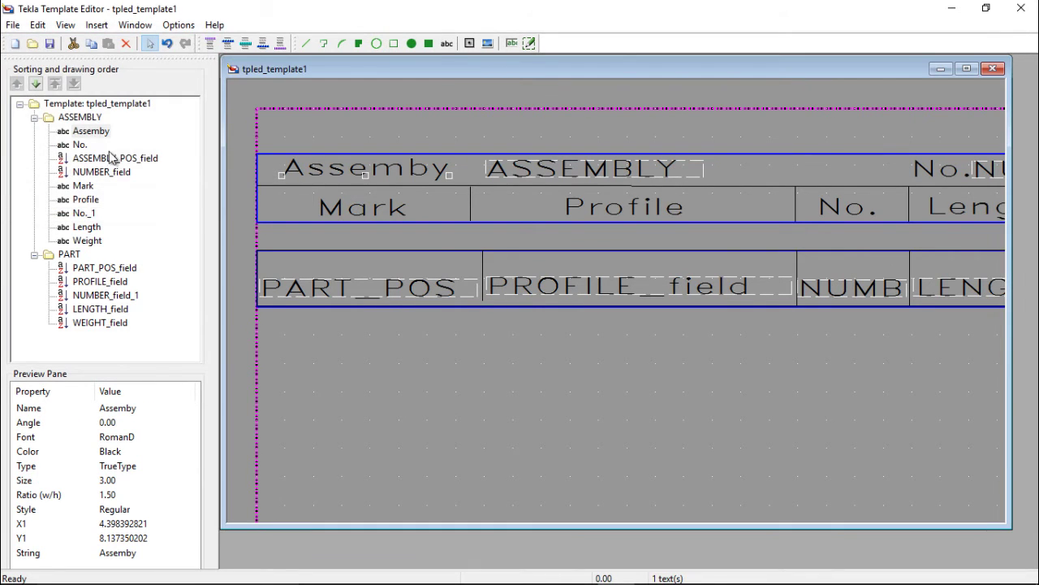
double_click(81, 118)
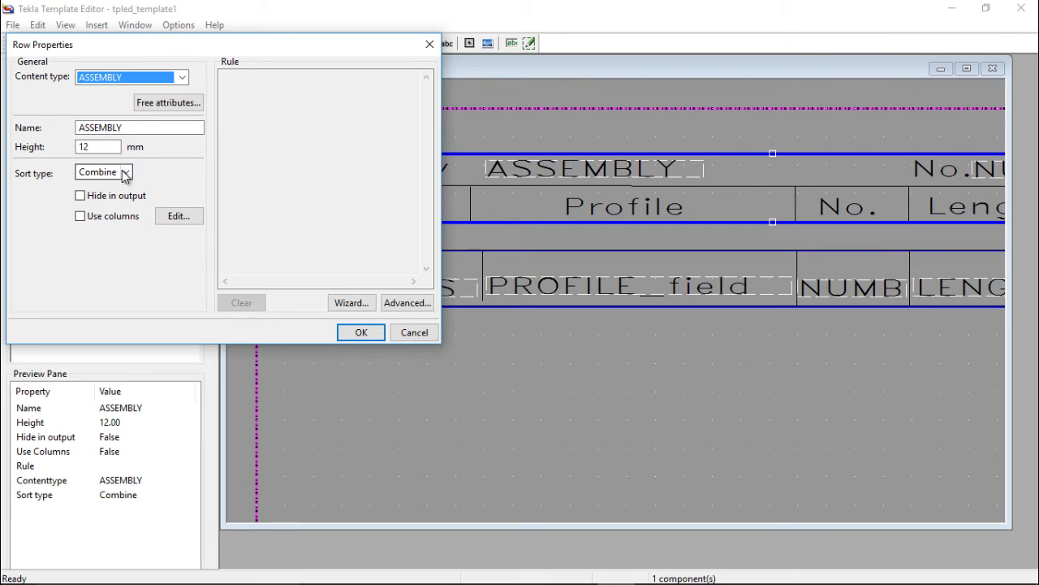
left_click(358, 334)
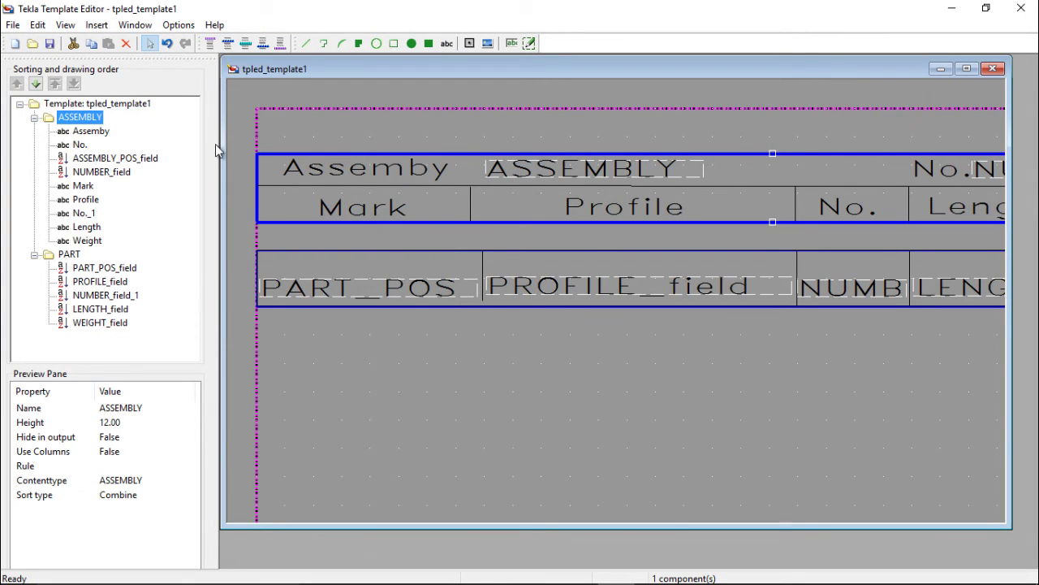
scroll(373, 288, "down", 5)
scroll(459, 279, "up", 3)
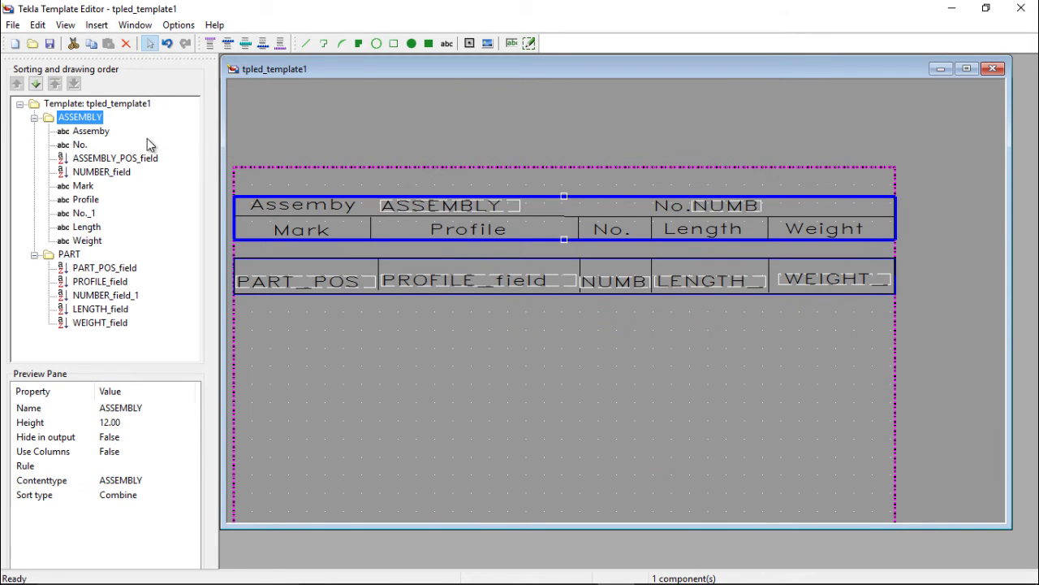
- Save the template to the Desktop as a graphical template file named 0 Partlist.tpl1
left_click(13, 25)
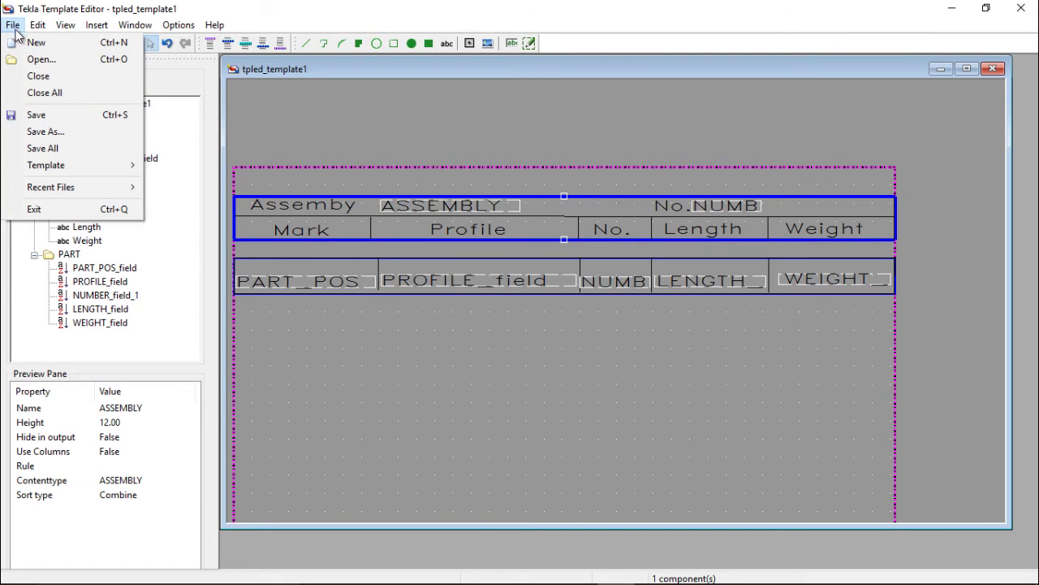
left_click(47, 116)
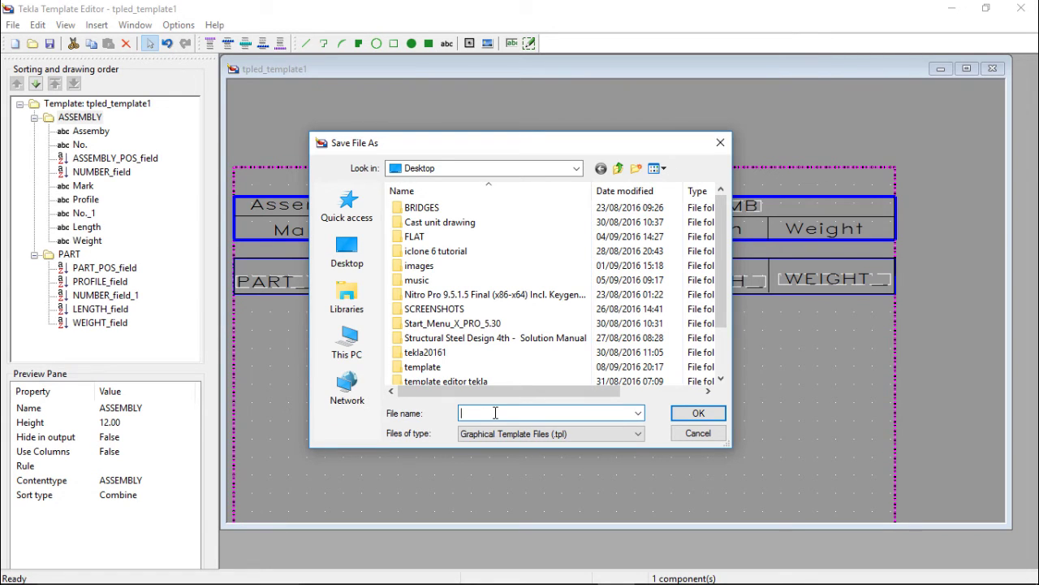
type("0")
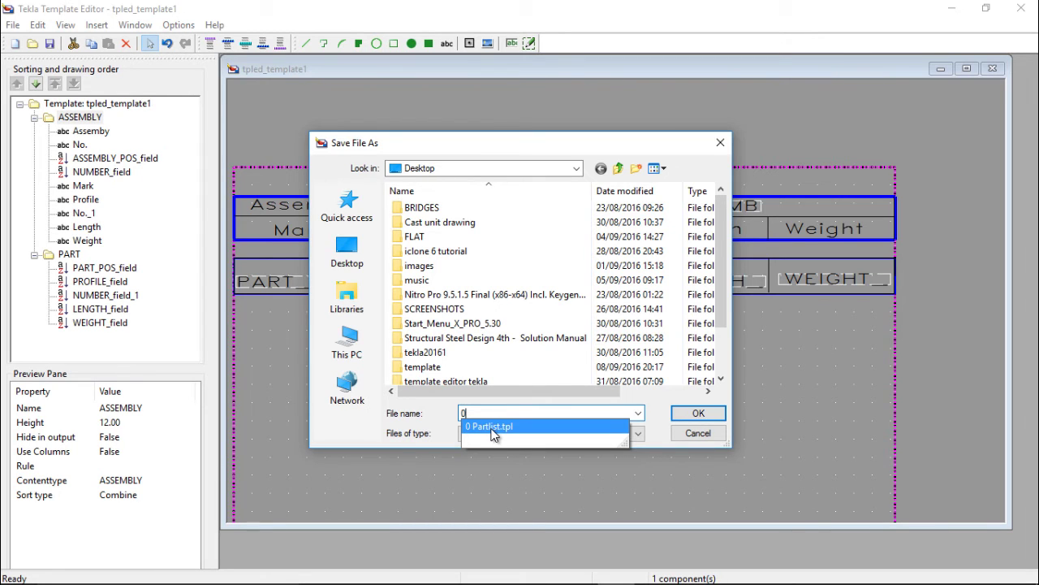
left_click(492, 427)
left_click(507, 414)
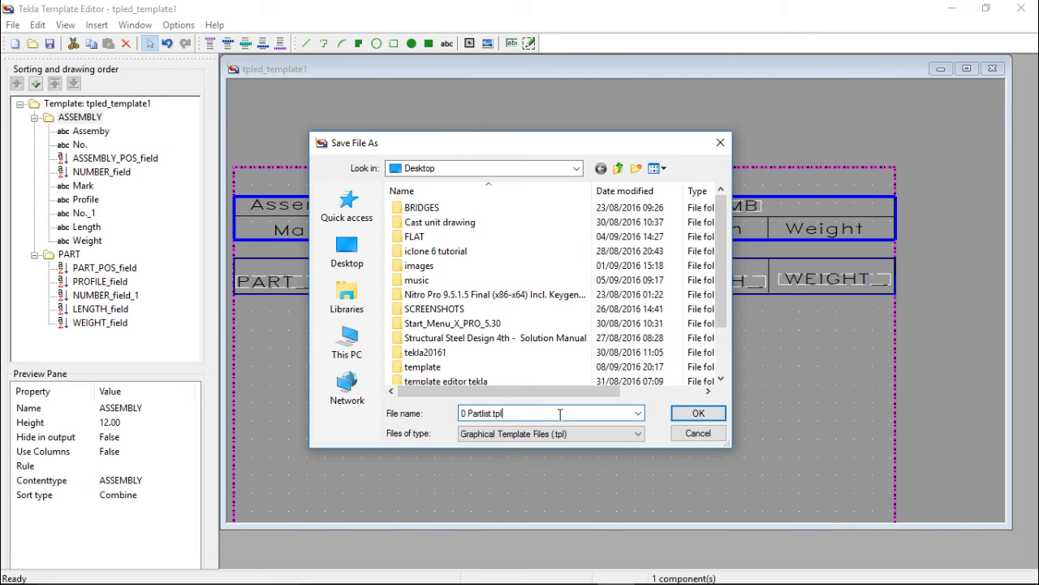
type("1")
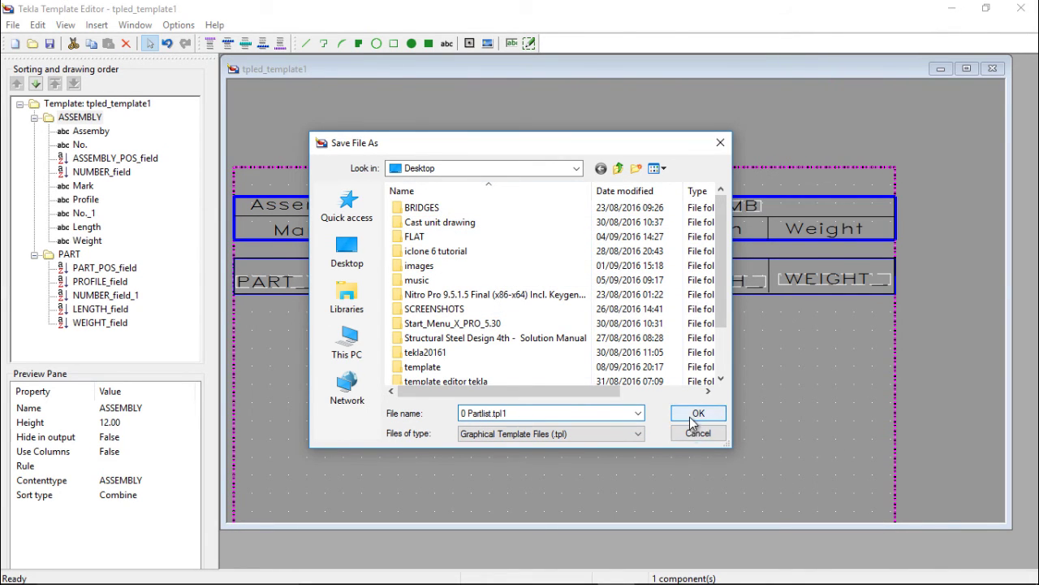
left_click(346, 250)
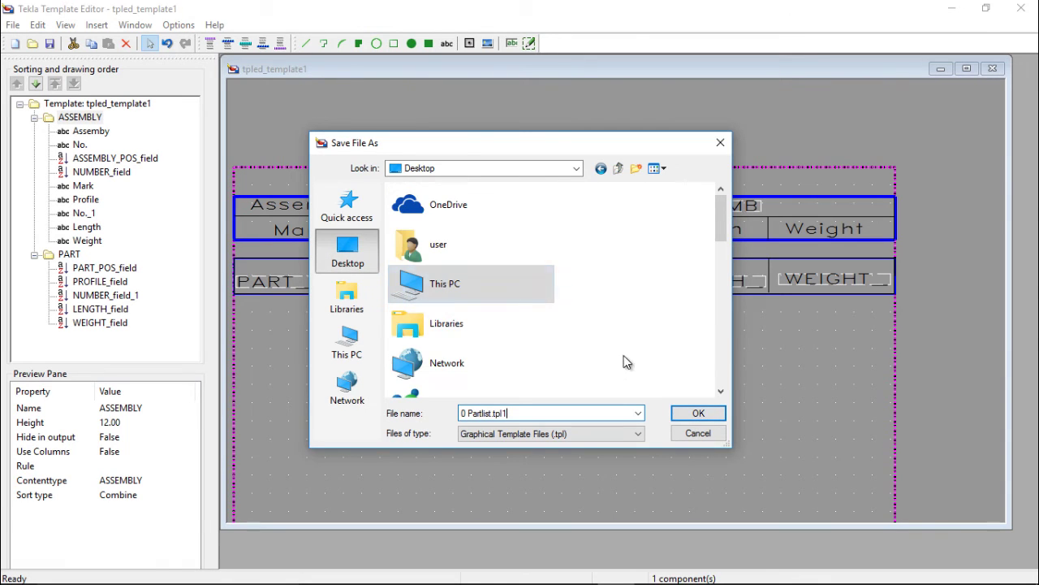
left_click(689, 417)
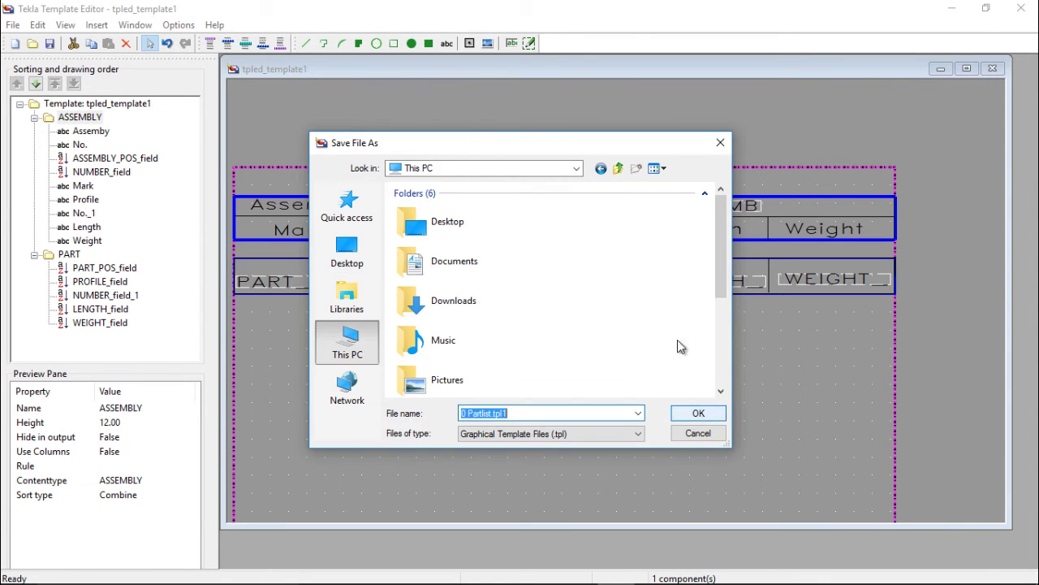
left_click(441, 222)
left_click(689, 413)
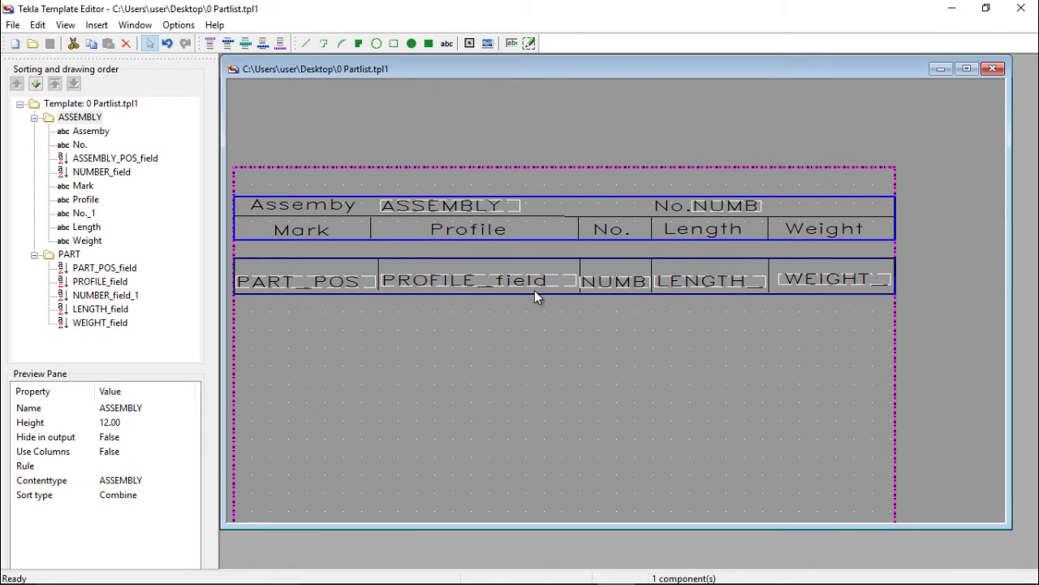
scroll(590, 268, "down", 2)
scroll(534, 273, "down", 1)
scroll(537, 270, "up", 4)
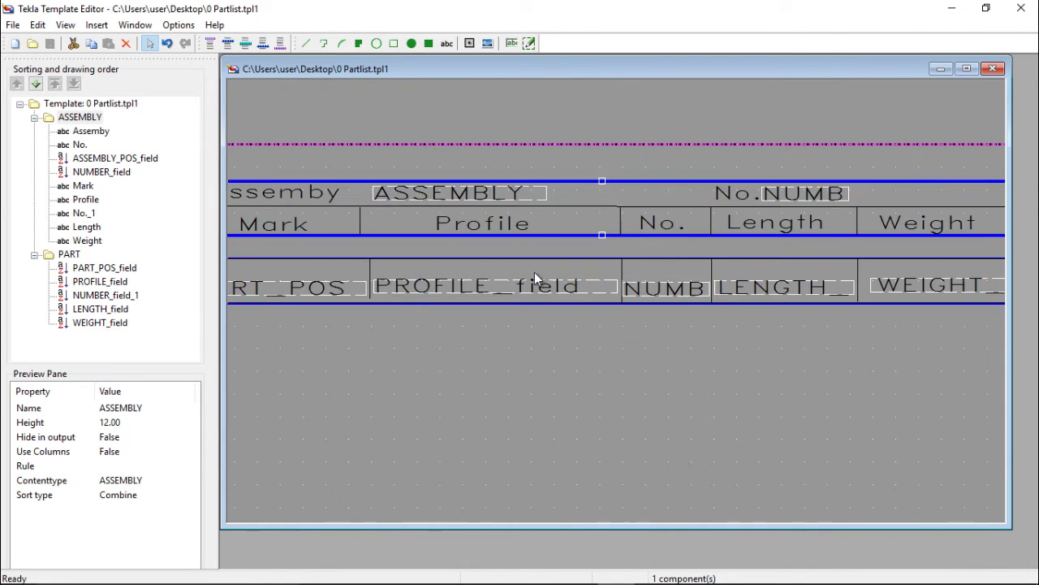
scroll(534, 272, "down", 2)
scroll(531, 277, "down", 1)
scroll(528, 282, "up", 1)
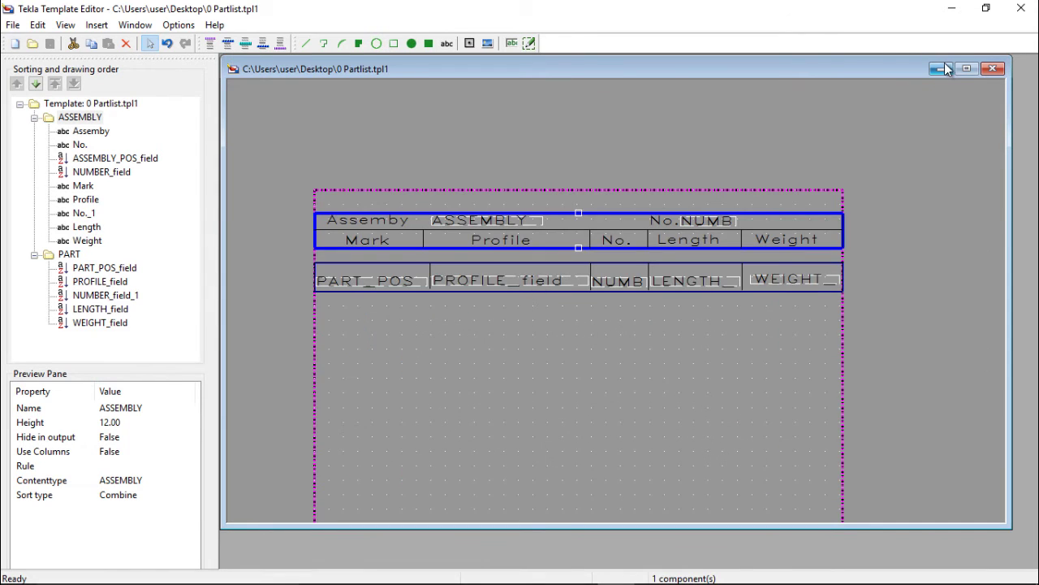
- Switch to the Windows desktop and look at the contents of the template folder
left_click(953, 12)
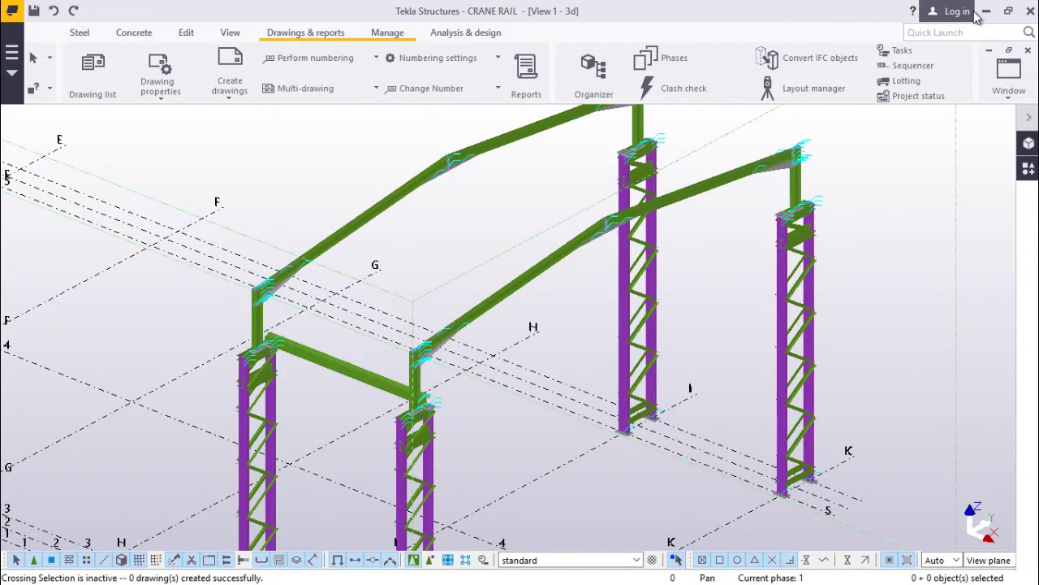
left_click(985, 12)
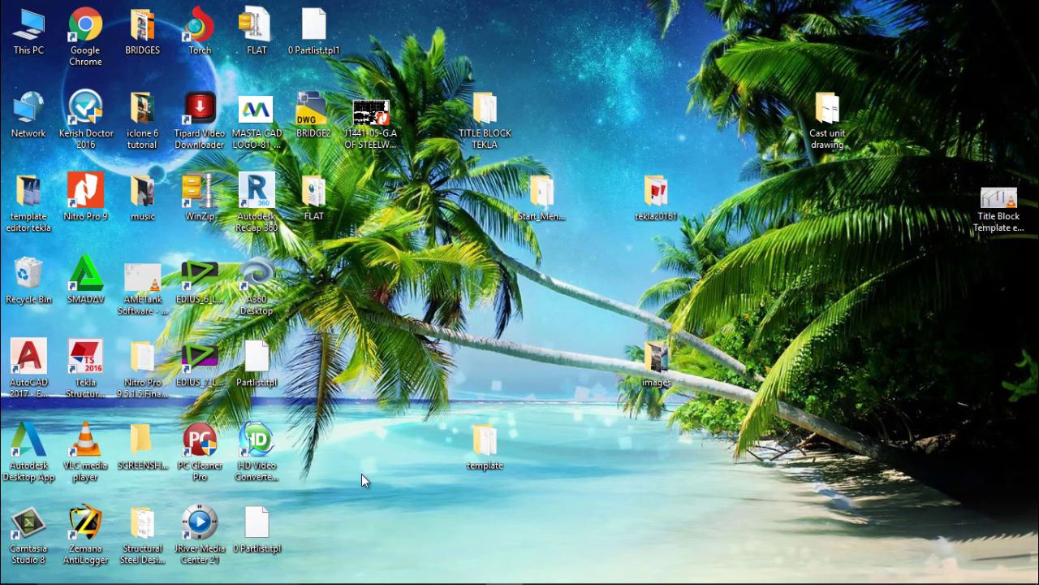
double_click(487, 447)
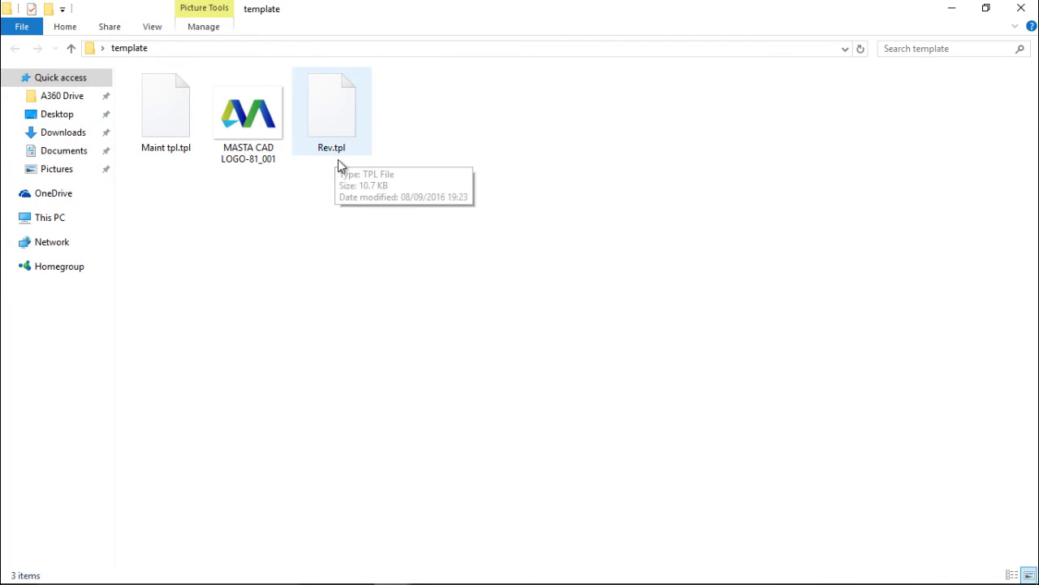
left_click(956, 15)
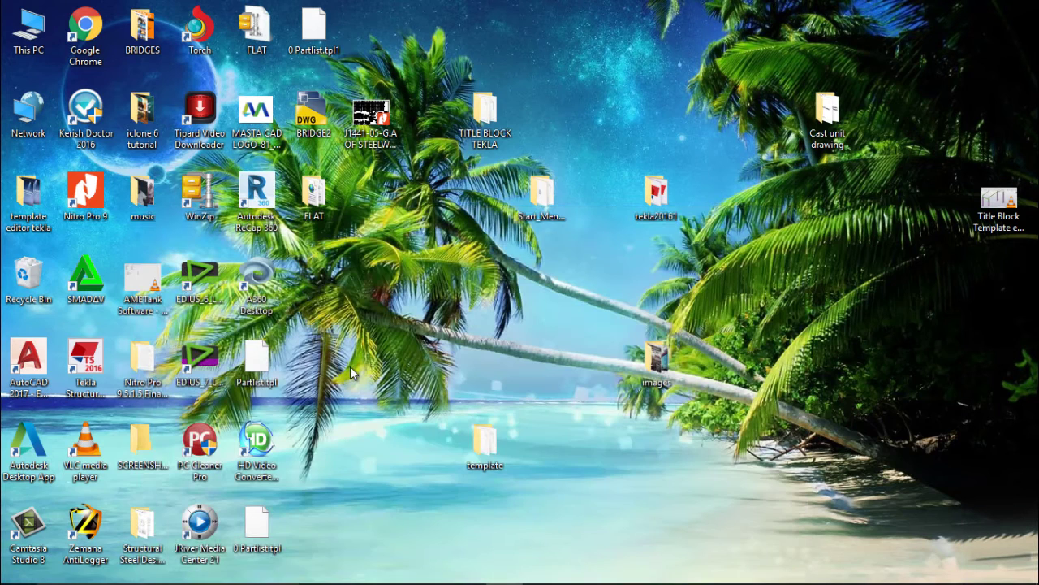
- Copy the 0 Partlist.tpl file from the desktop into the template folder
right_click(264, 544)
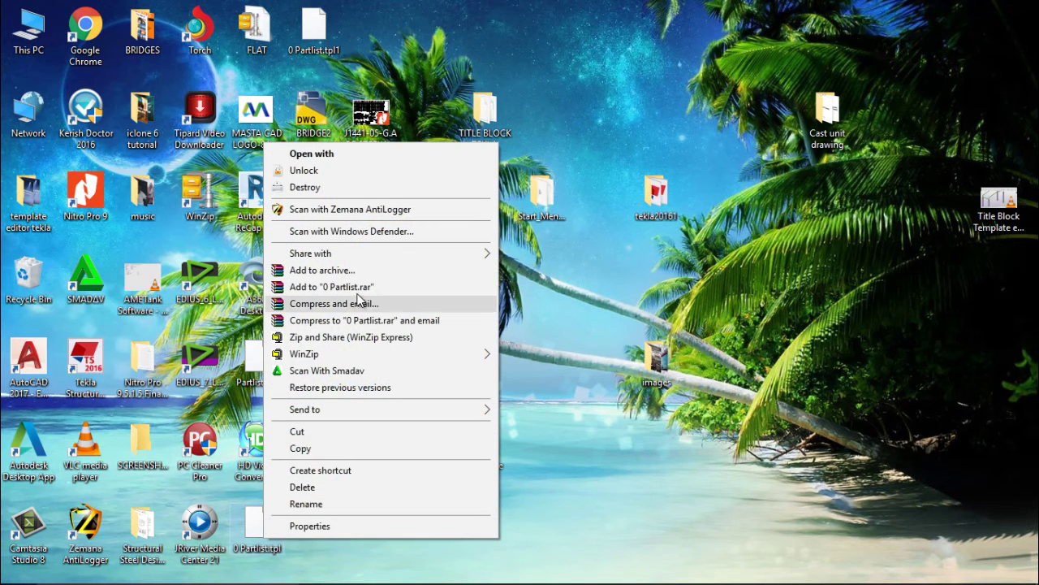
left_click(312, 447)
double_click(484, 440)
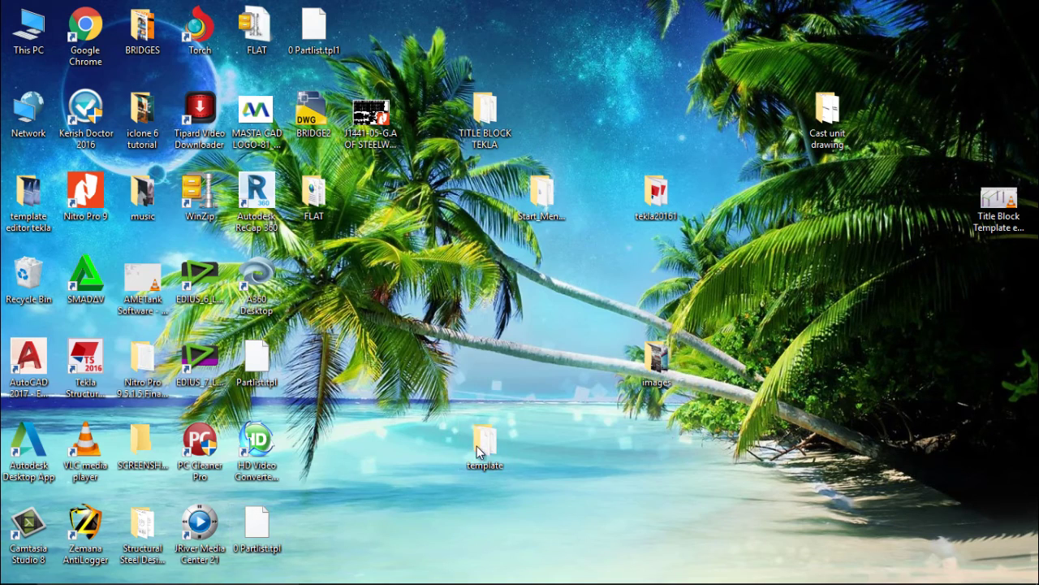
right_click(363, 319)
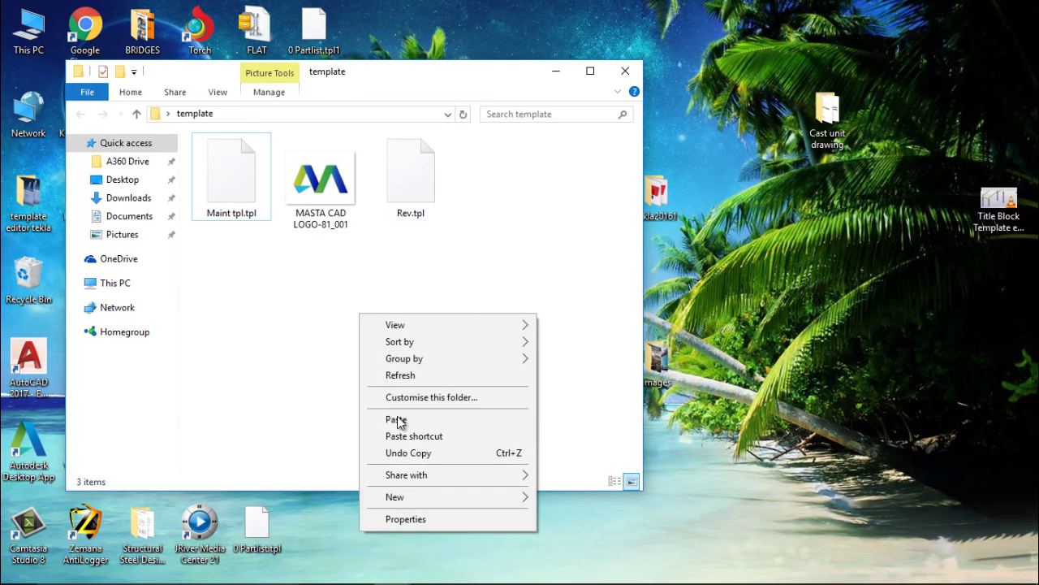
left_click(397, 419)
left_click(425, 283)
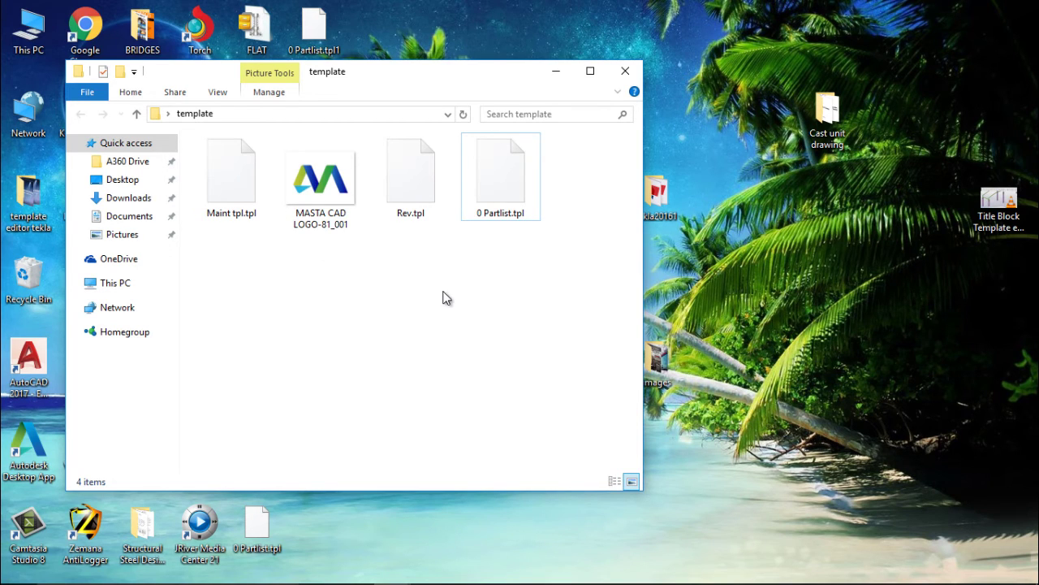
- Copy the 0 Partlist.tpl file from the template folder and switch to the open CRANE RAIL folder window
right_click(505, 188)
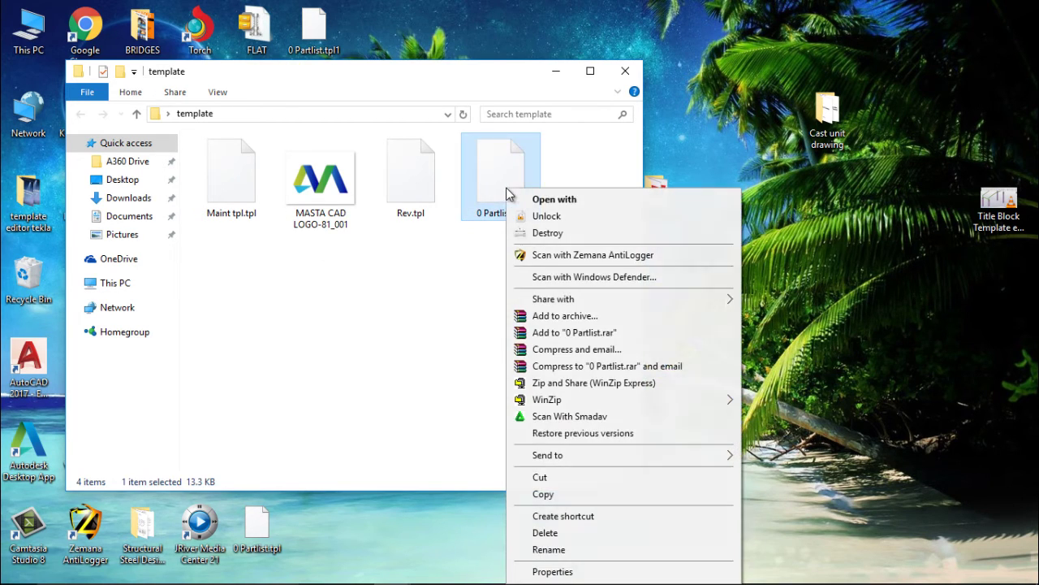
left_click(543, 494)
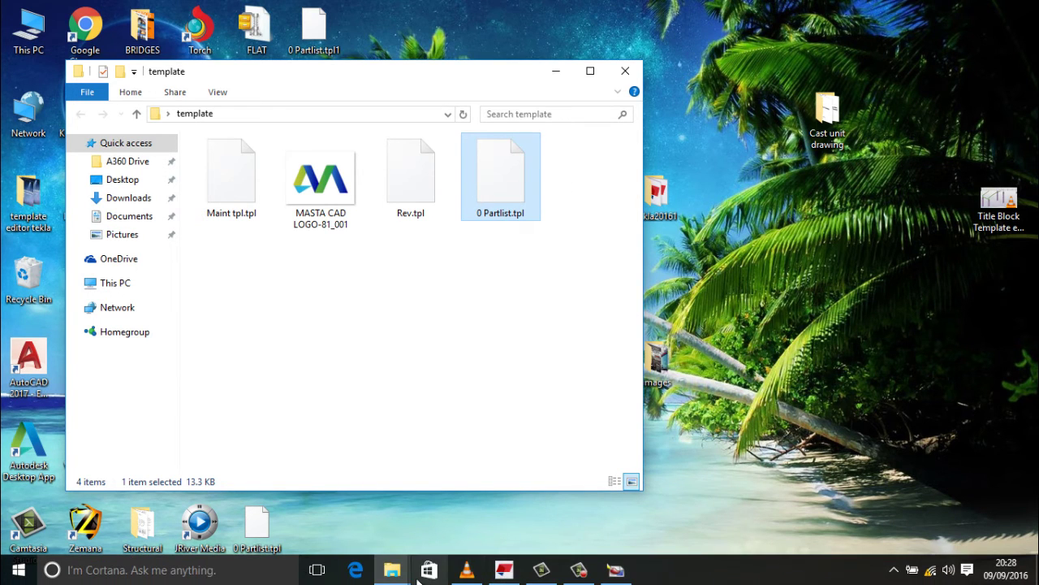
left_click(404, 571)
left_click(396, 535)
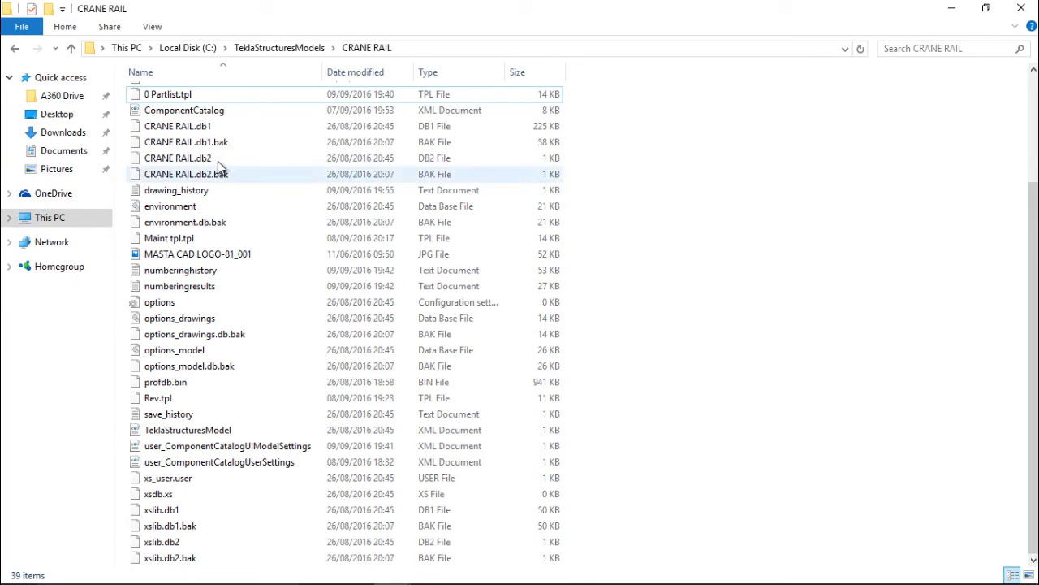
- Go back up to This PC and reopen the CRANE RAIL folder through Local Disk (C:) and TeklaStructuresModels
left_click(15, 50)
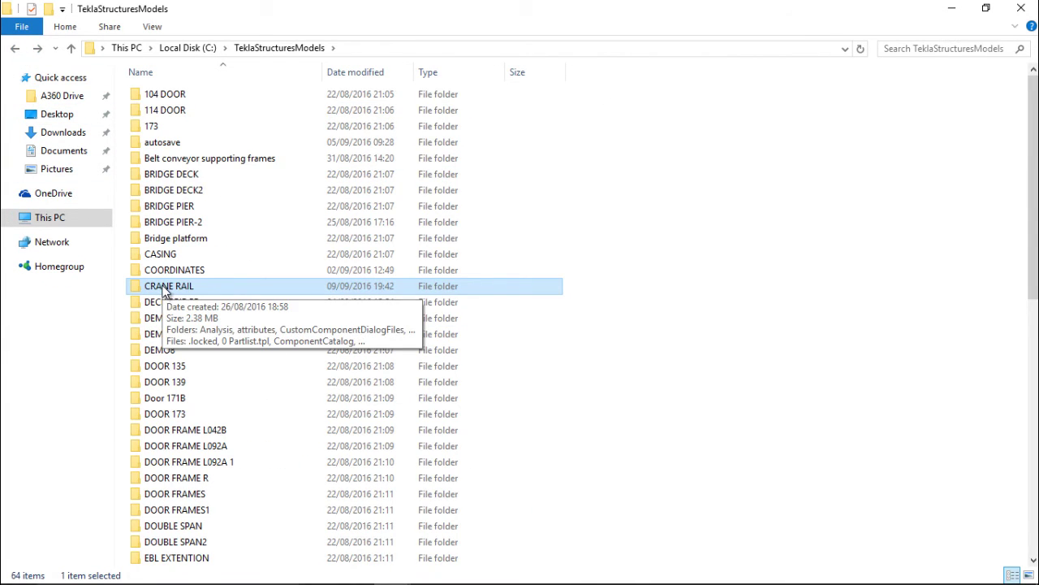
left_click(15, 49)
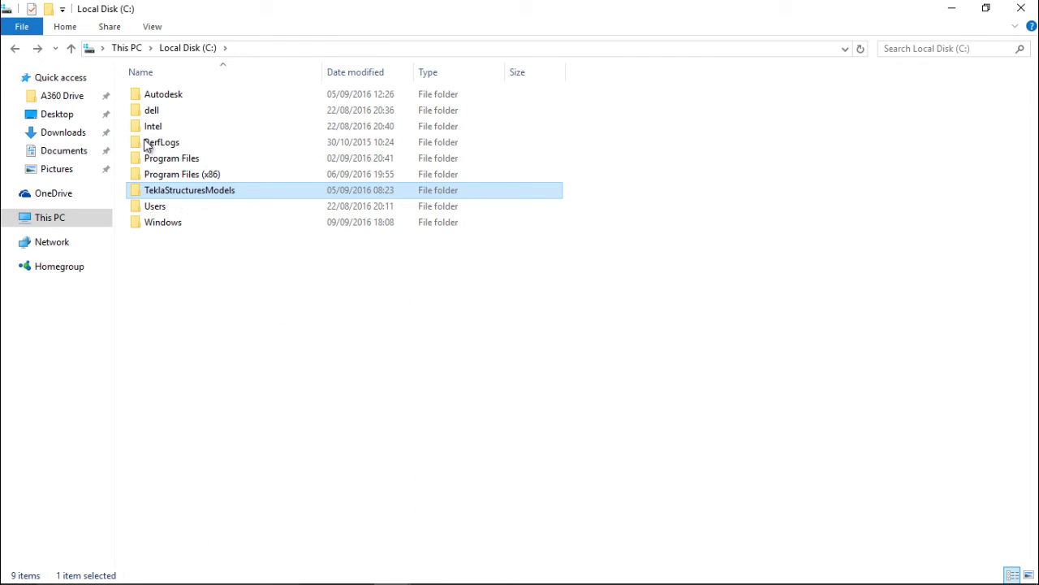
left_click(16, 50)
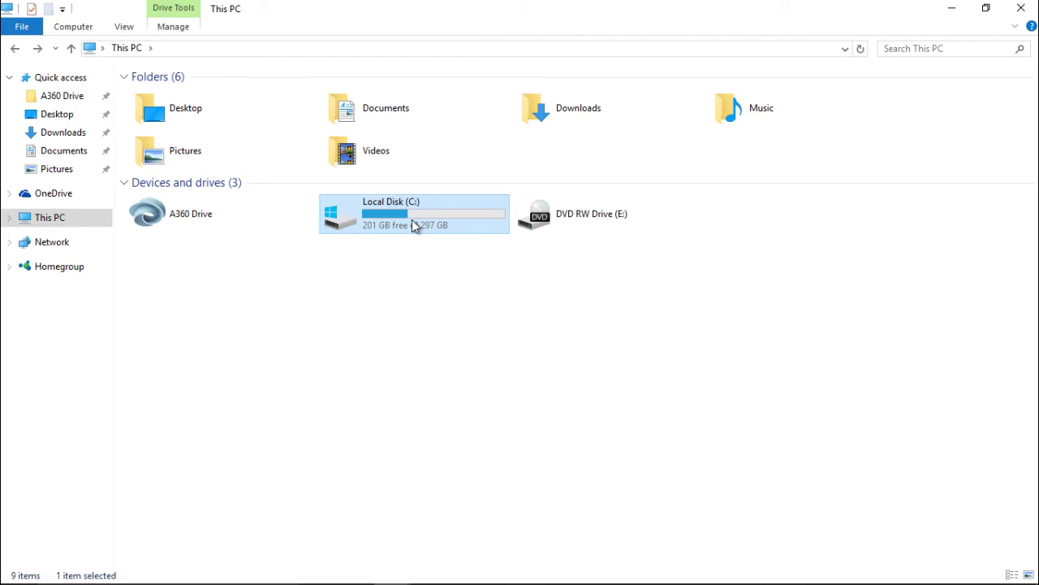
double_click(412, 219)
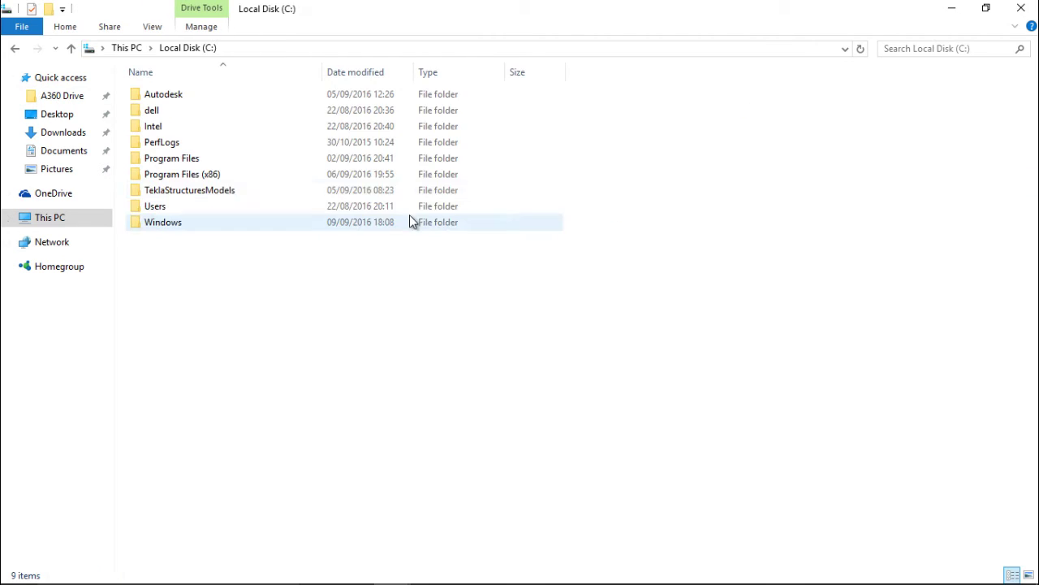
double_click(185, 190)
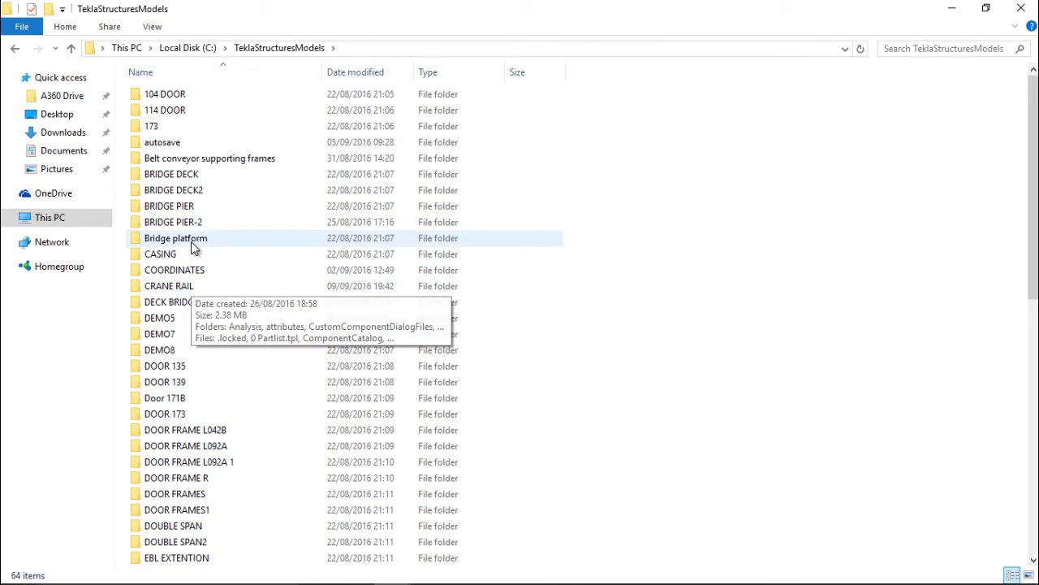
double_click(177, 293)
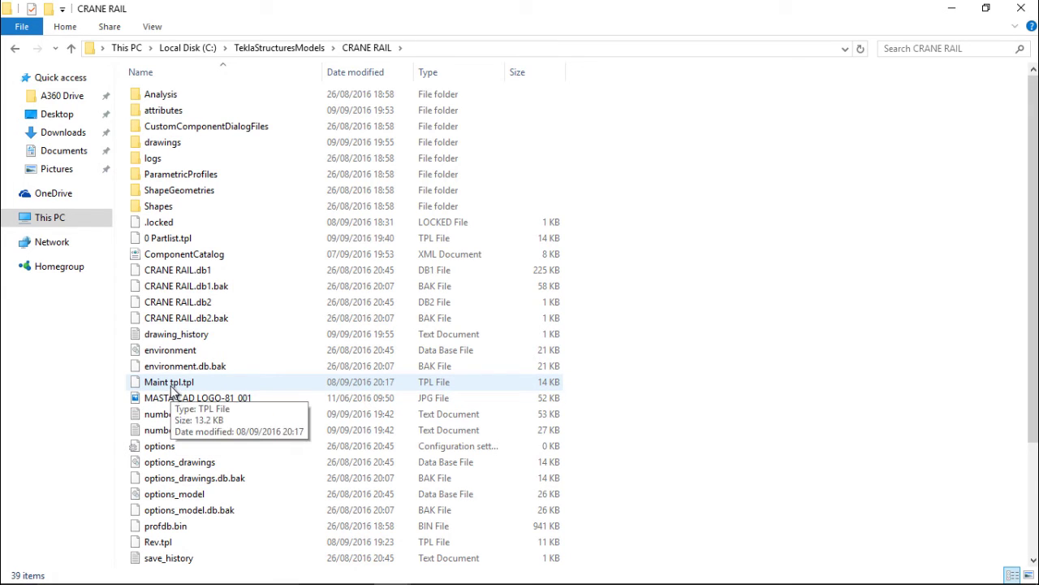
- Paste the copied 0 Partlist.tpl file into the CRANE RAIL model folder and close both folder windows
right_click(643, 324)
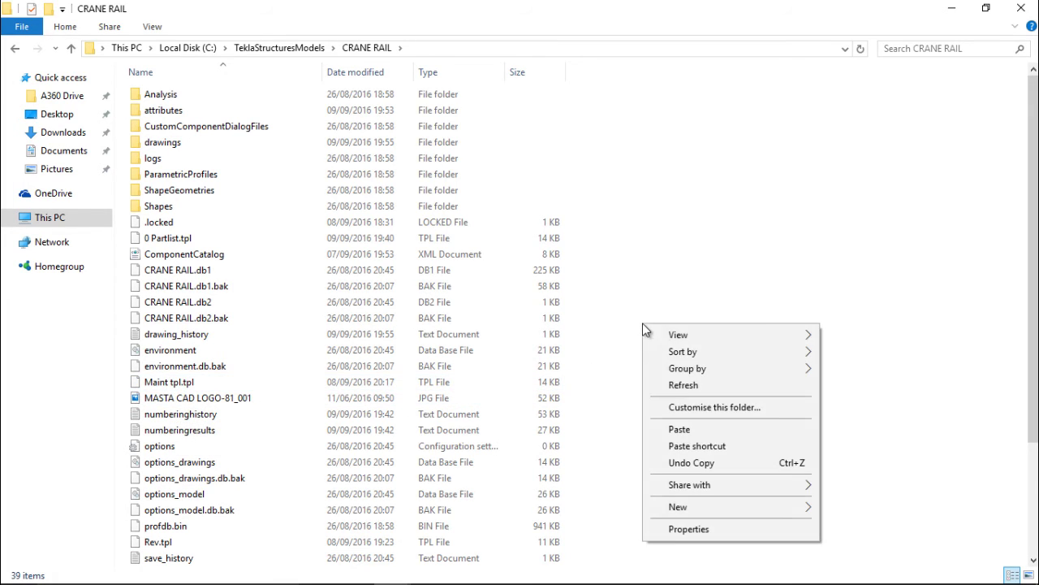
left_click(673, 433)
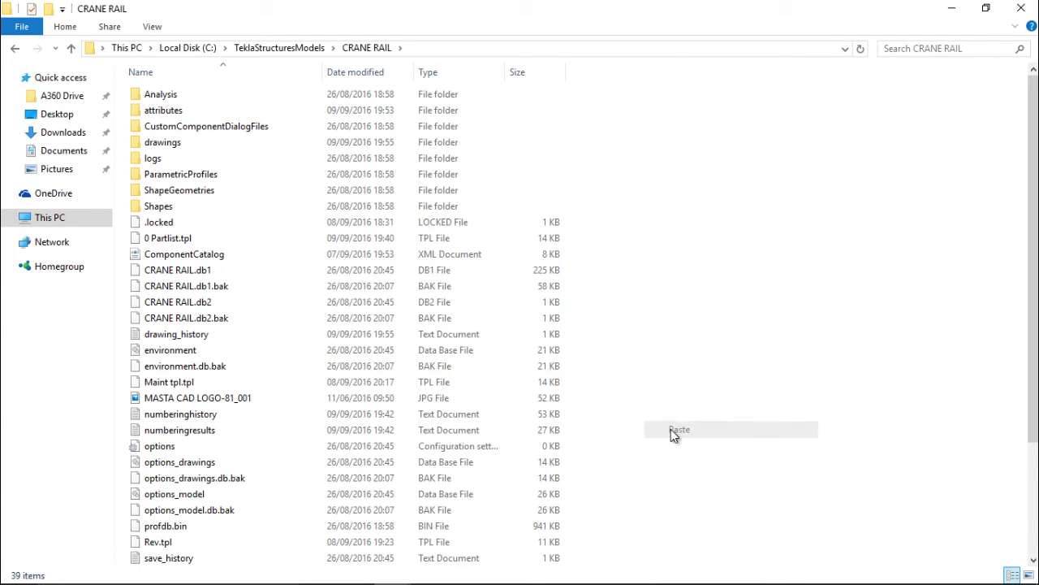
left_click(181, 176)
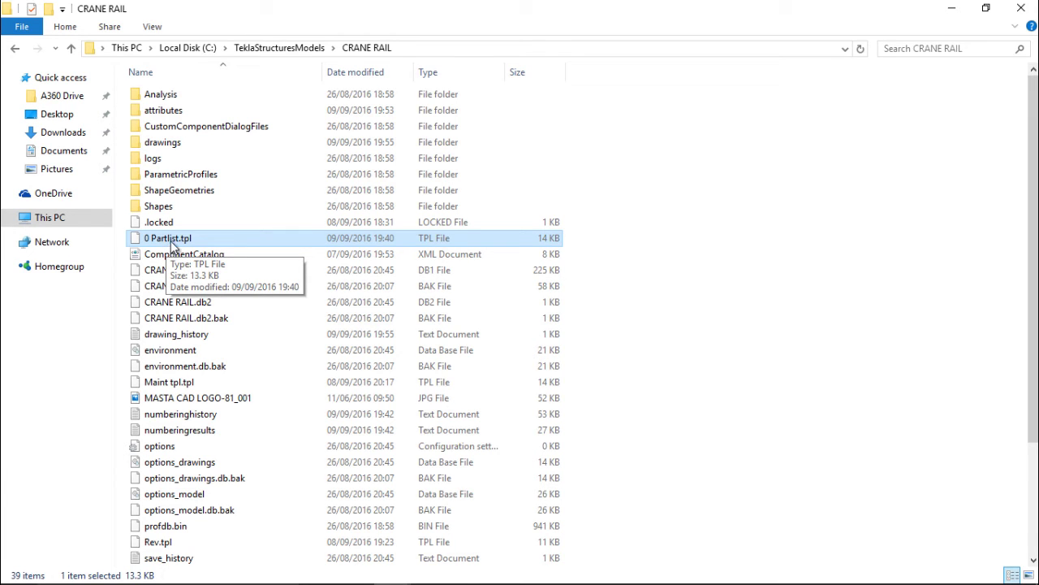
left_click(1021, 8)
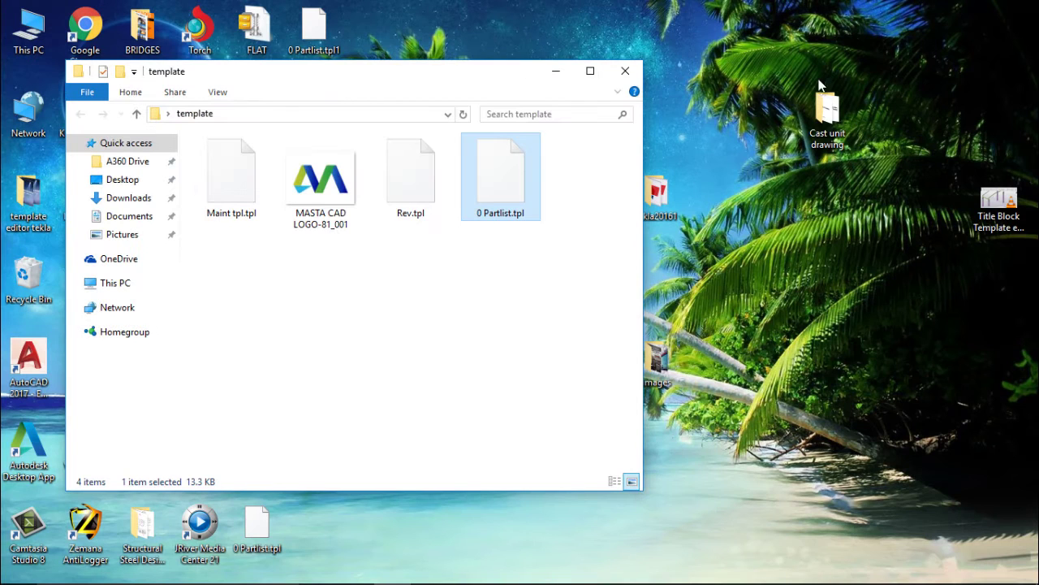
left_click(625, 70)
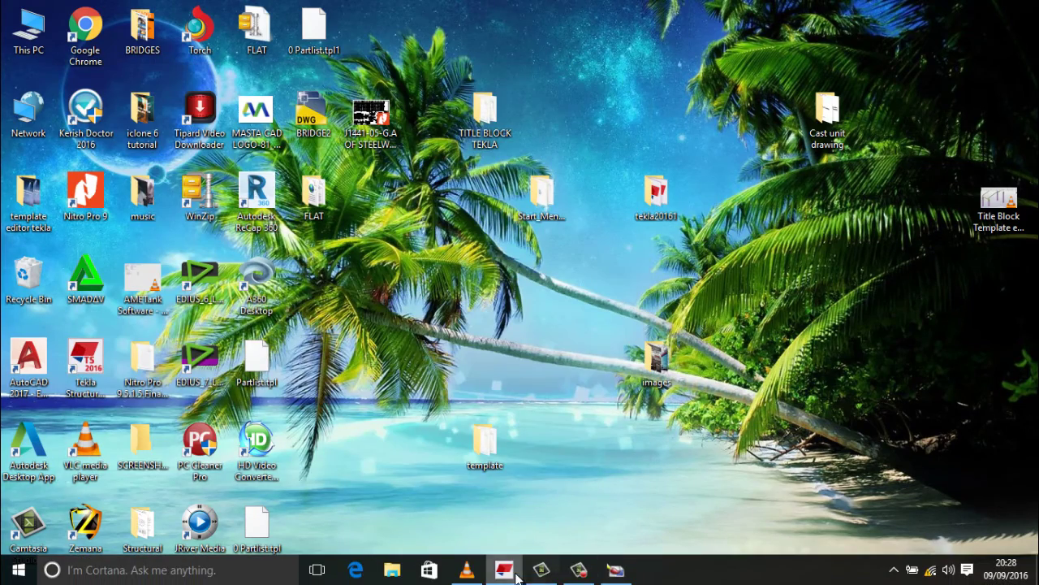
- Switch to Tekla Structures and open the drawing layout settings of the CRANE RAIL model
left_click(504, 570)
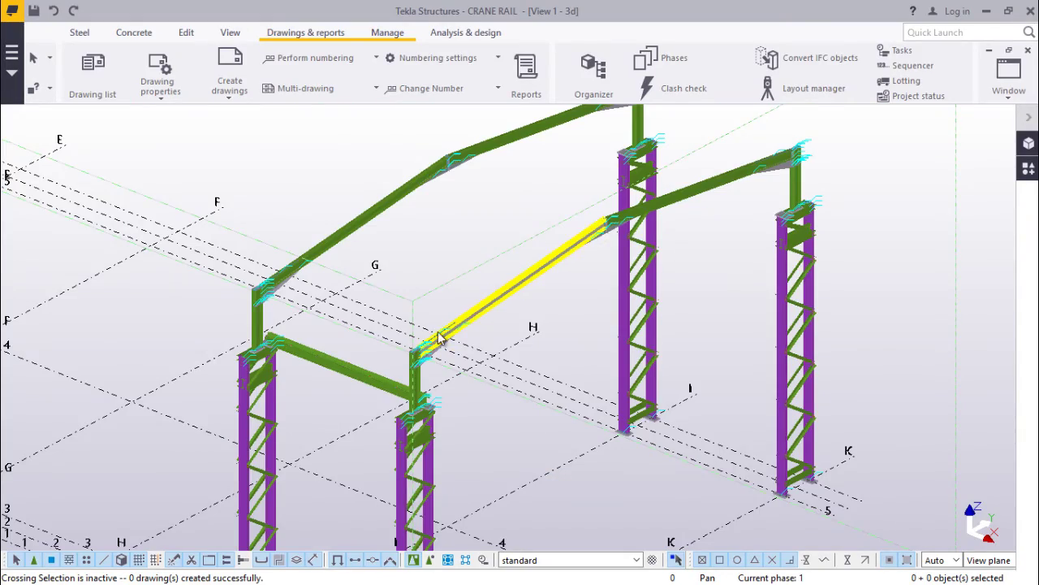
scroll(430, 365, "down", 5)
scroll(428, 382, "up", 3)
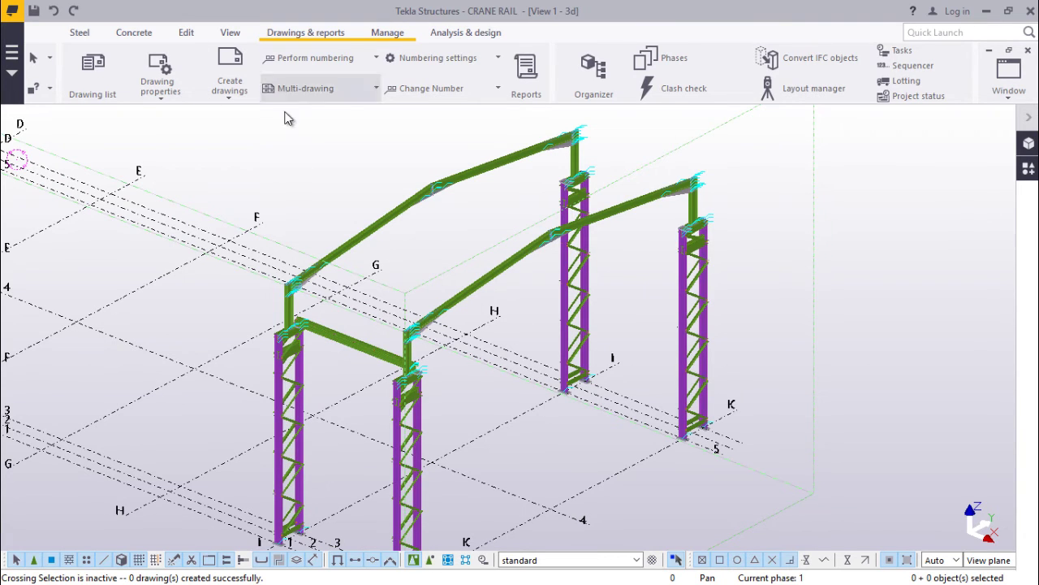
left_click(160, 96)
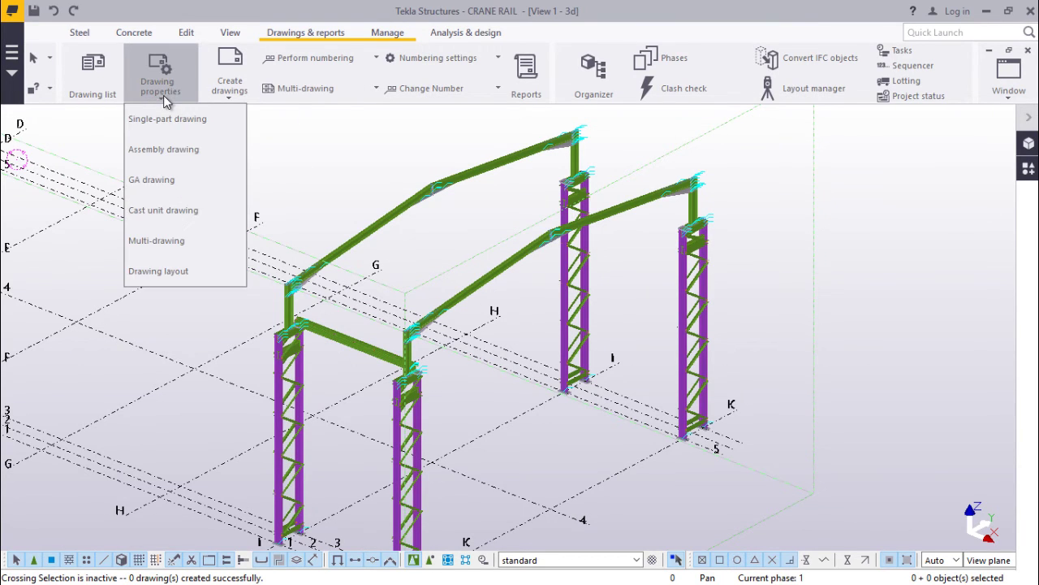
left_click(165, 269)
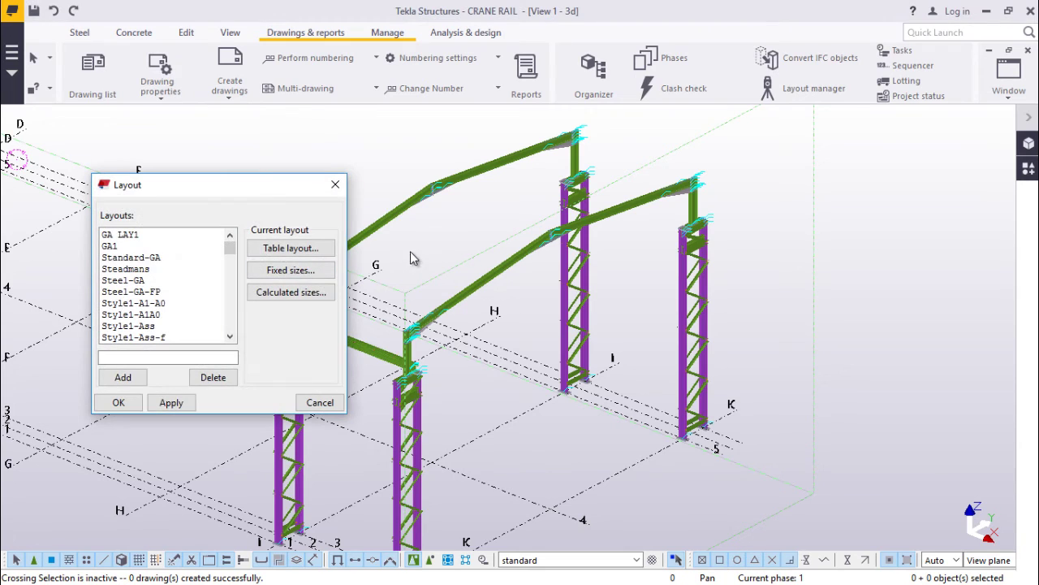
- Open the tables of the A2 table layout belonging to the GA LAY1 drawing layout
left_click(129, 235)
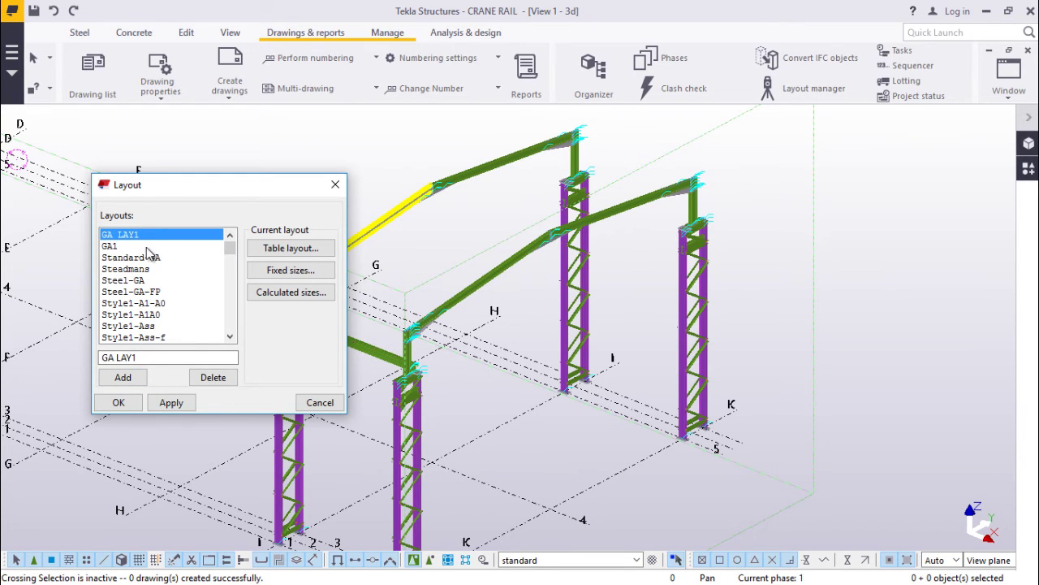
left_click(275, 251)
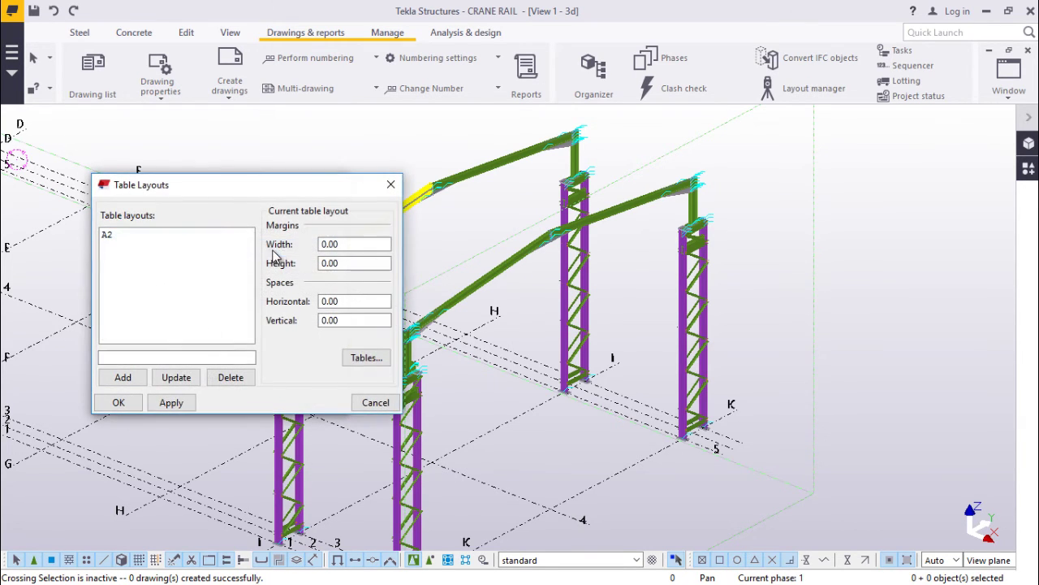
left_click(108, 236)
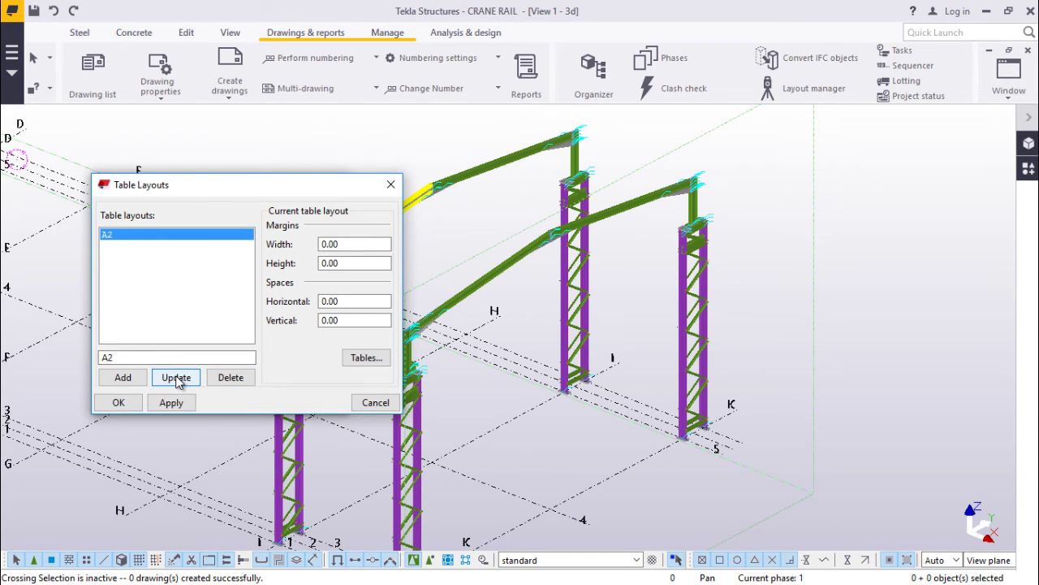
left_click(372, 359)
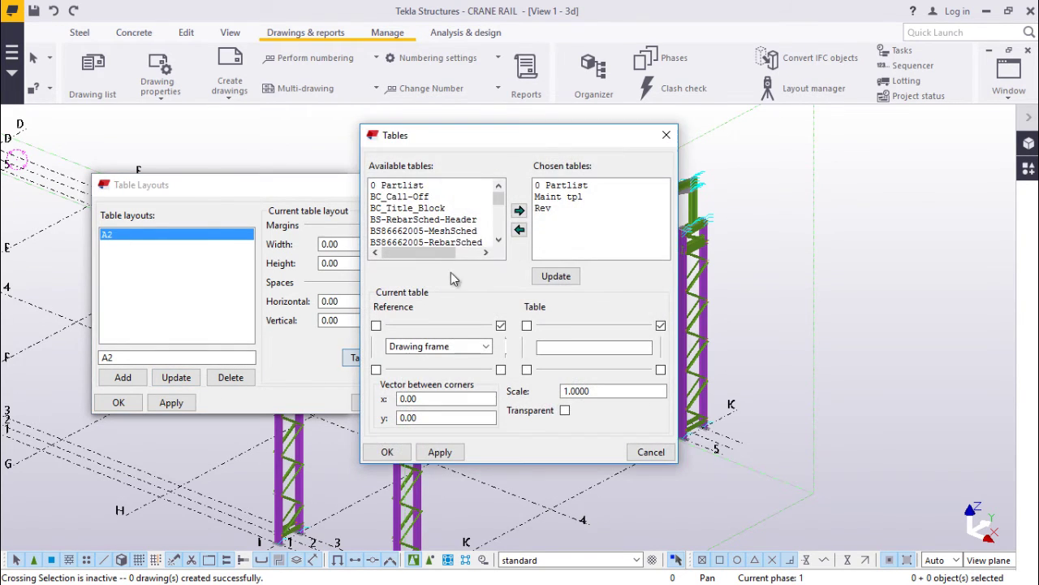
- Look through the available tables and locate the 0 Partlist, Maint tpl and Rev templates
left_click(399, 188)
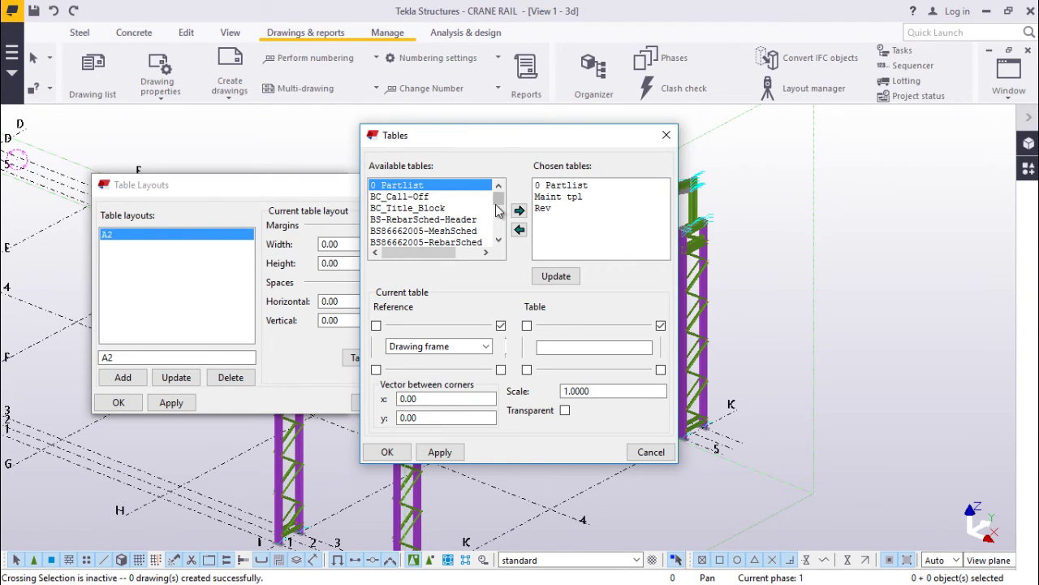
left_click(497, 239)
left_click(497, 239)
left_click(498, 240)
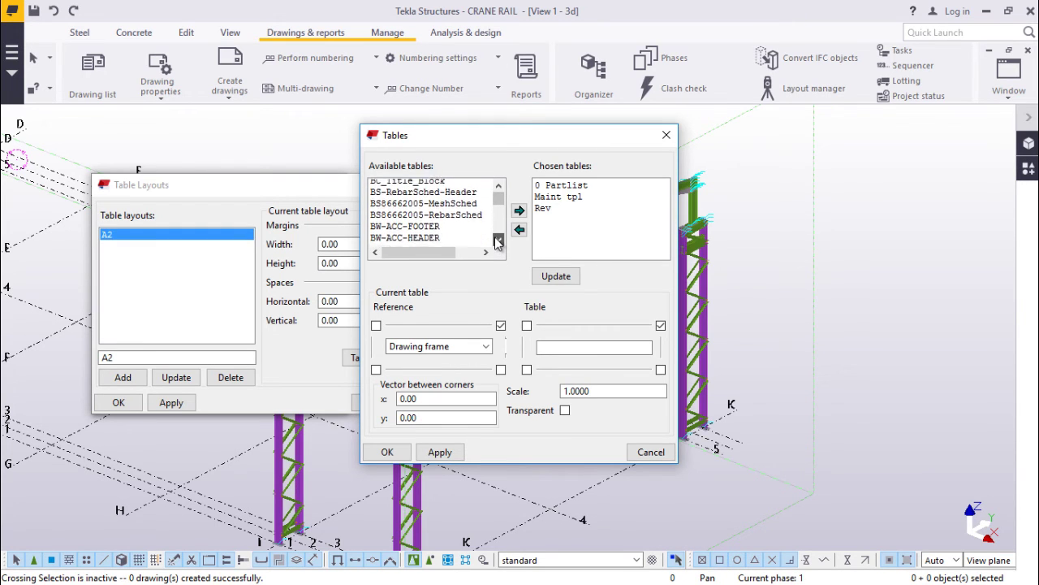
left_click(498, 240)
left_click(498, 239)
scroll(450, 199, "up", 2)
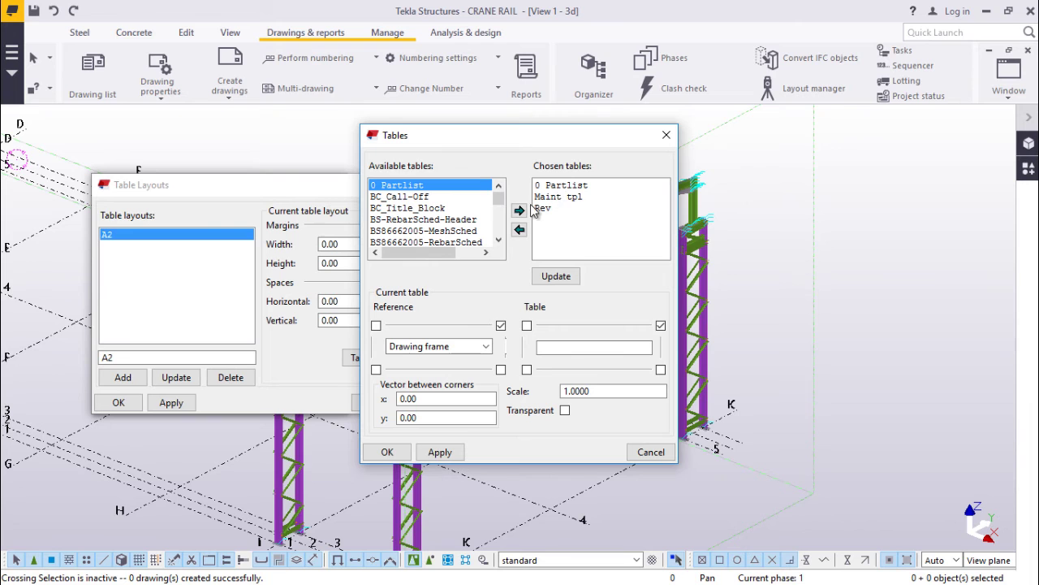
left_click(498, 240)
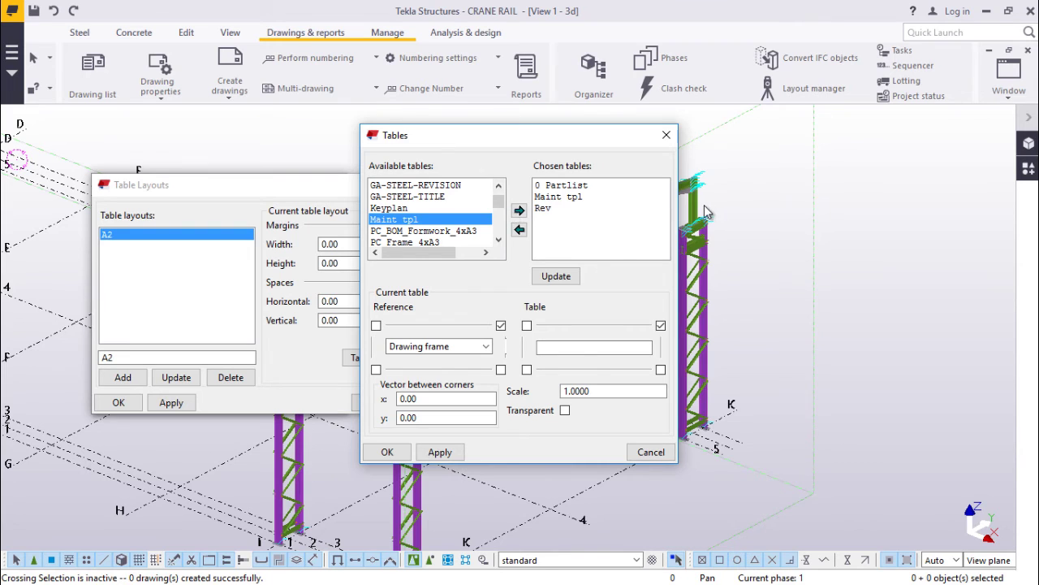
left_click(499, 242)
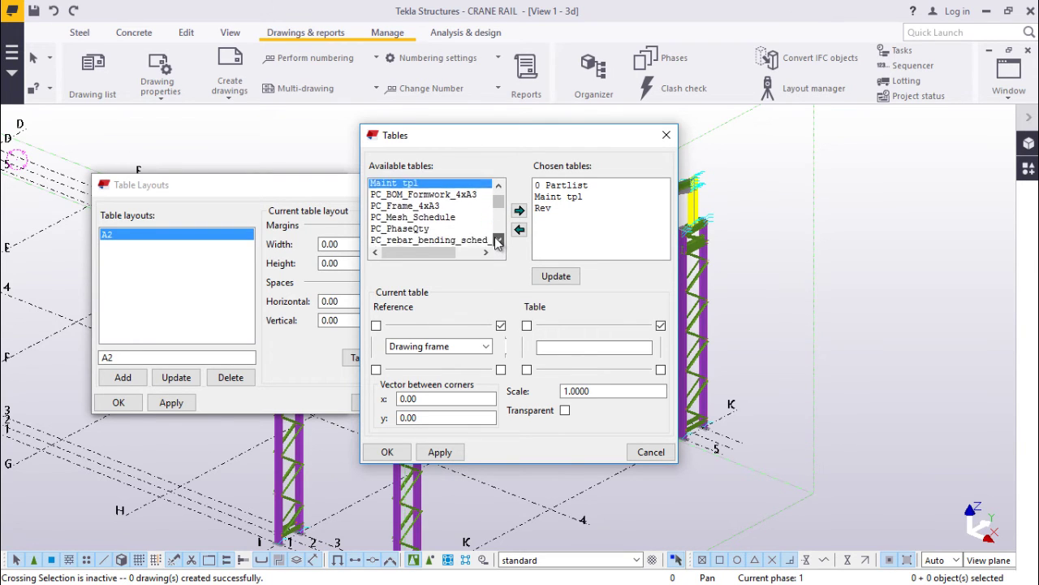
scroll(499, 240, "down", 10)
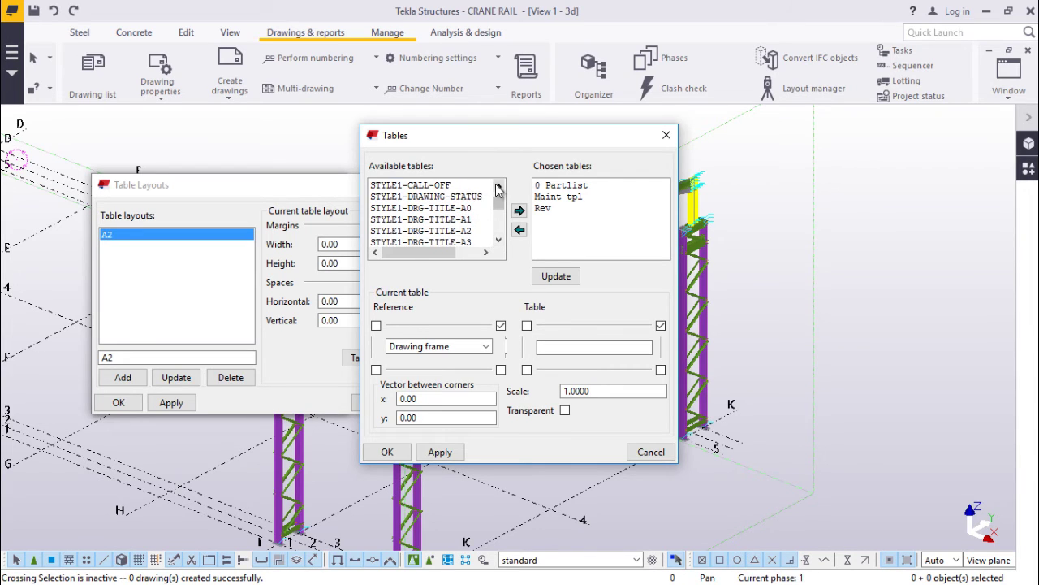
left_click(499, 185)
left_click(499, 185)
left_click(499, 186)
left_click(386, 209)
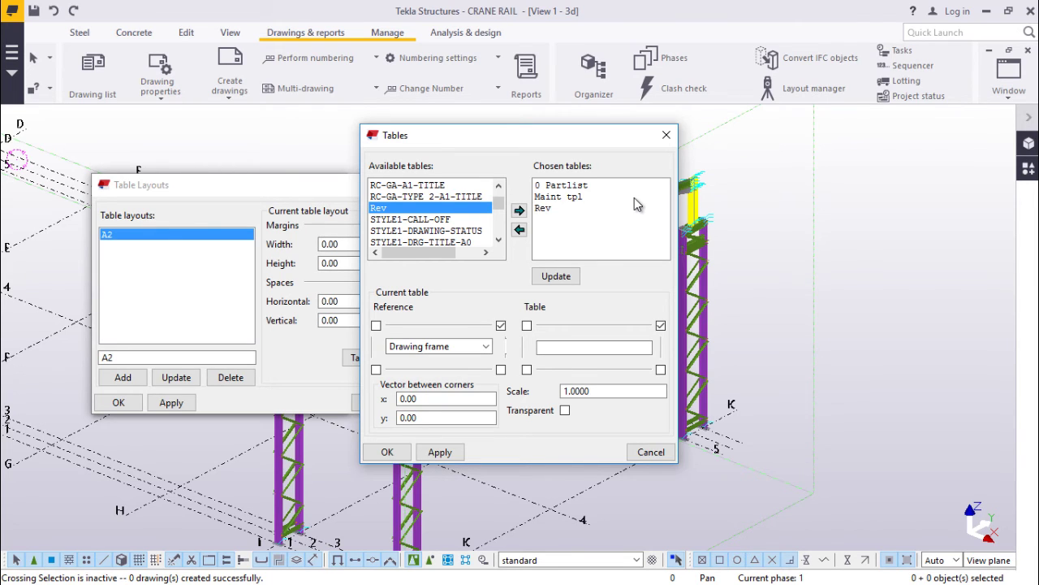
- Anchor the bottom-right corner of the chosen Maint tpl table to the drawing frame's bottom-right corner and apply it
left_click(562, 202)
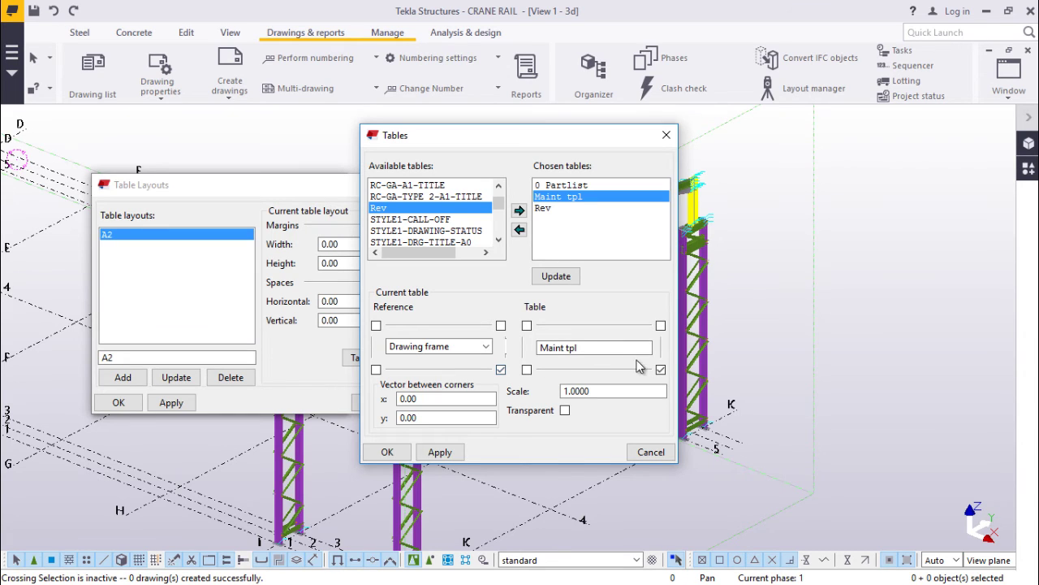
left_click(501, 370)
left_click(660, 371)
left_click(443, 453)
- Check the reference corners of the chosen Rev and 0 Partlist tables and accept the table settings
left_click(560, 208)
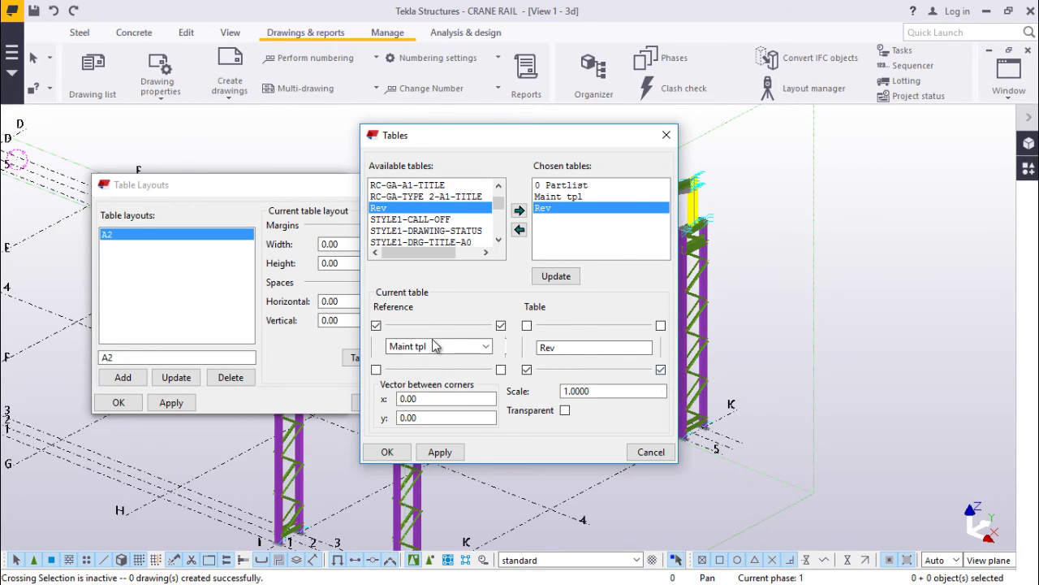
left_click(580, 186)
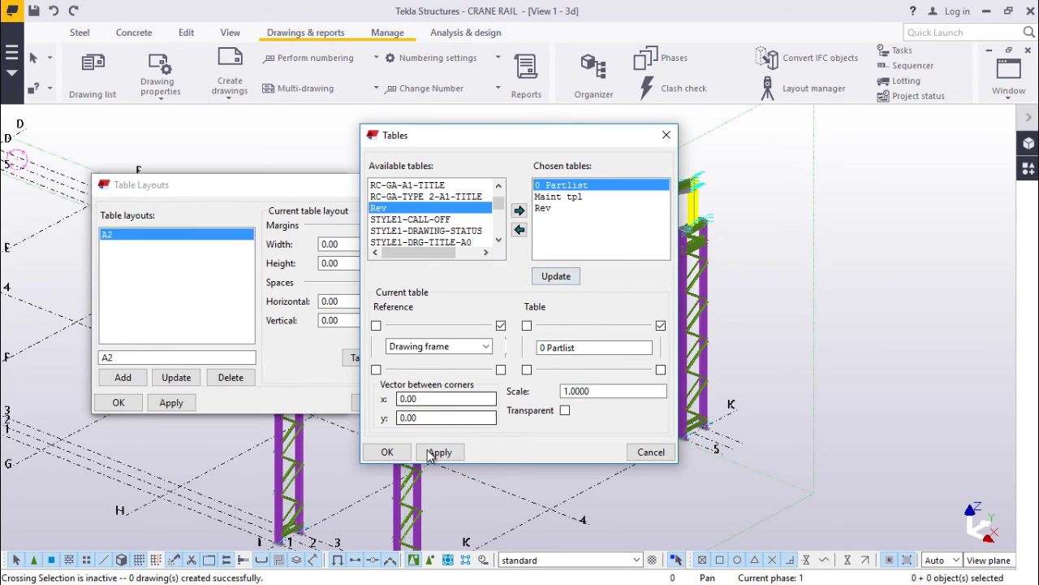
left_click(383, 451)
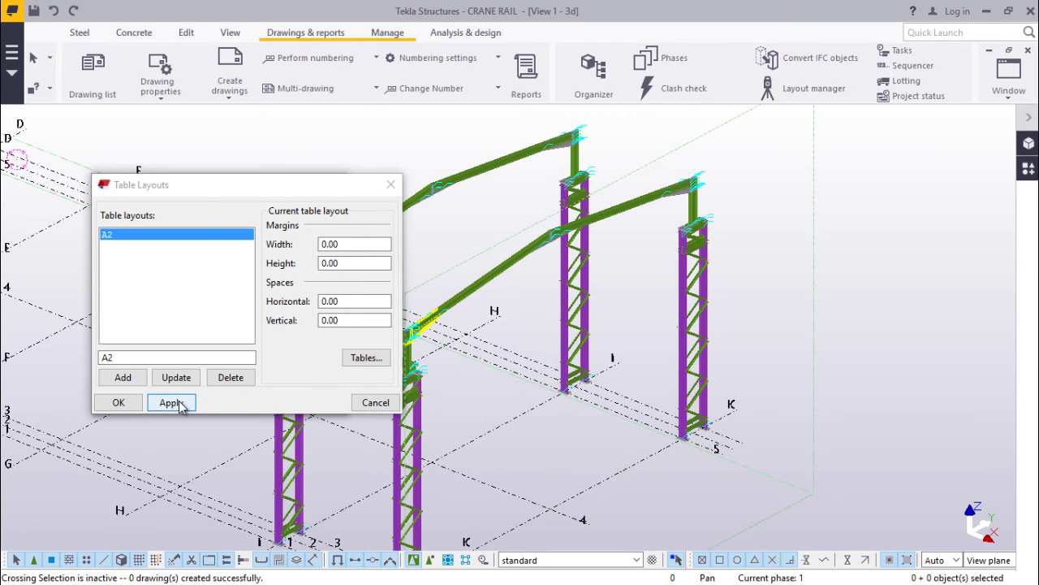
- Apply and accept the A2 table layout and the GA LAY1 drawing layout
left_click(120, 401)
left_click(171, 401)
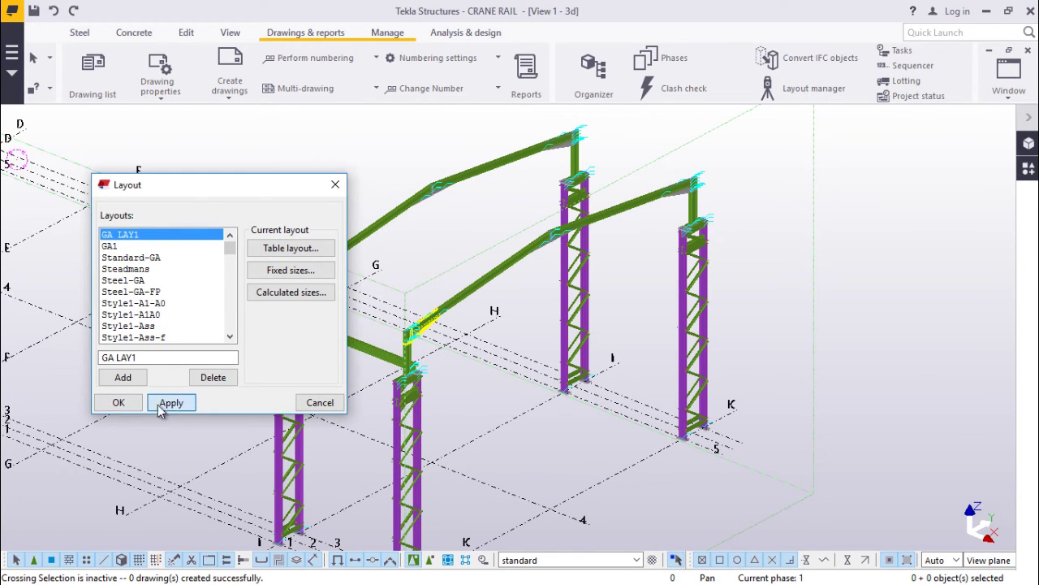
left_click(120, 402)
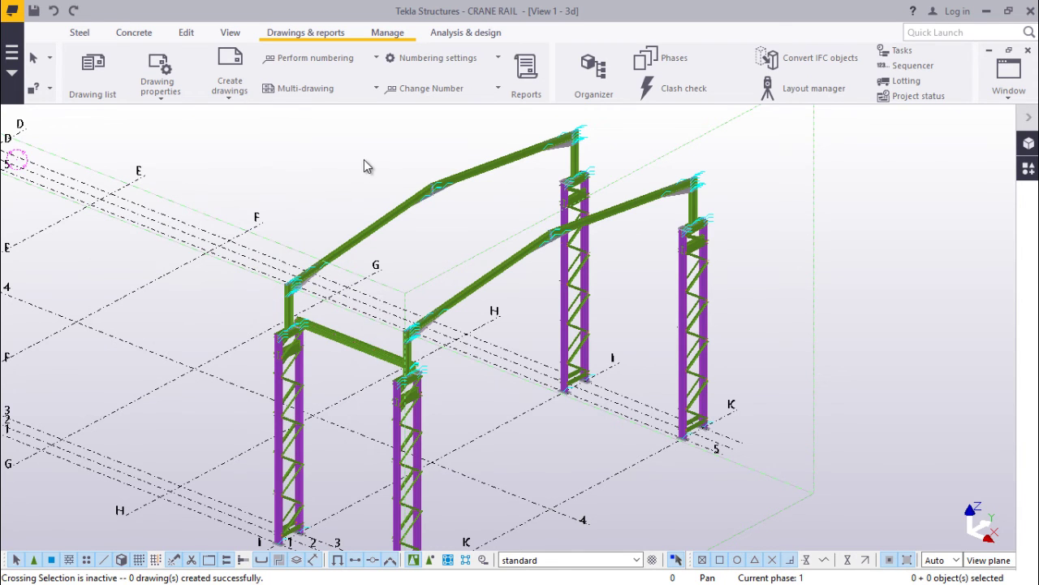
scroll(470, 289, "down", 1)
scroll(650, 381, "down", 1)
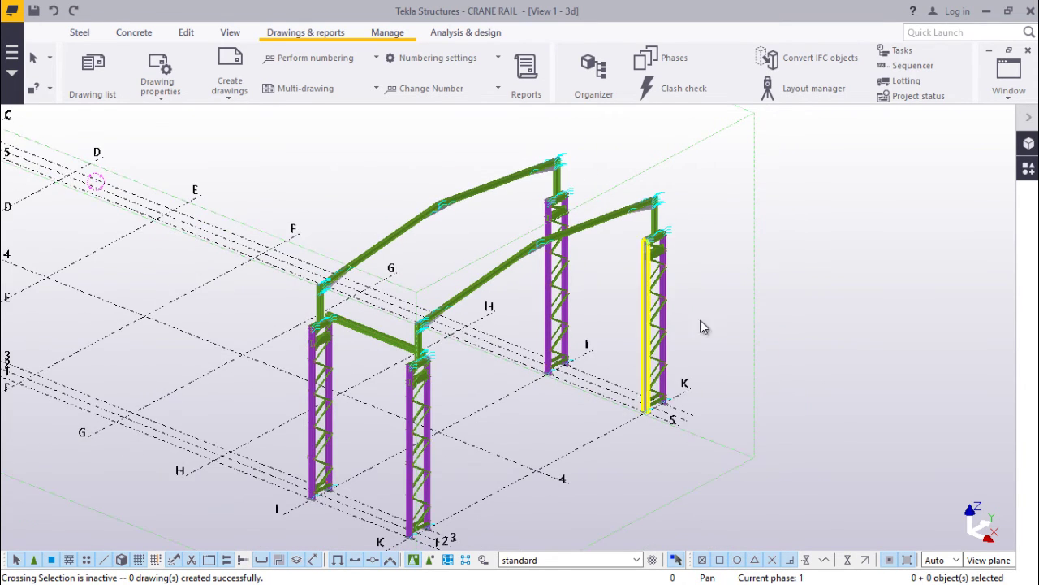
scroll(679, 408, "up", 3)
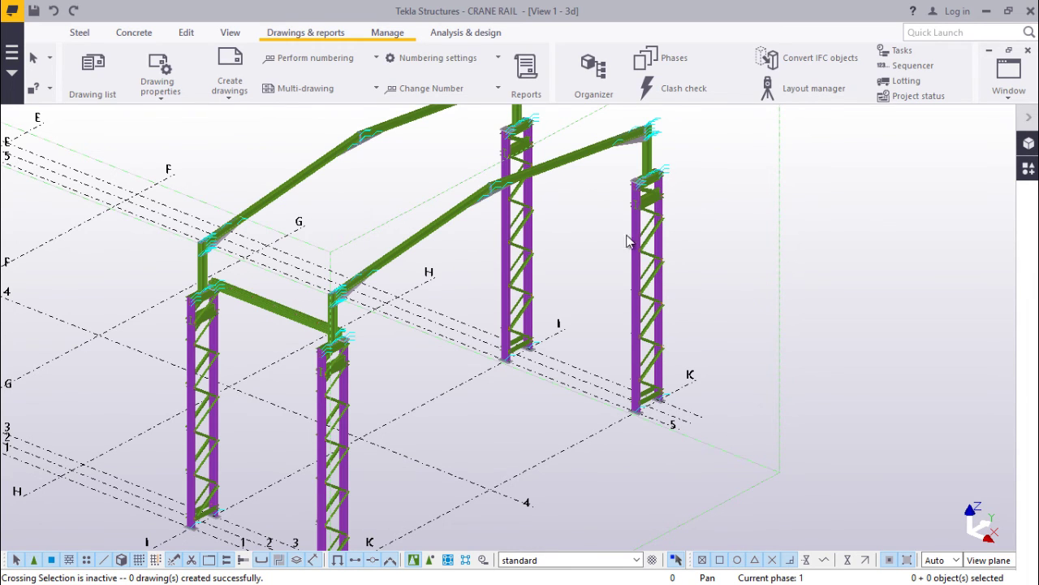
scroll(626, 241, "down", 2)
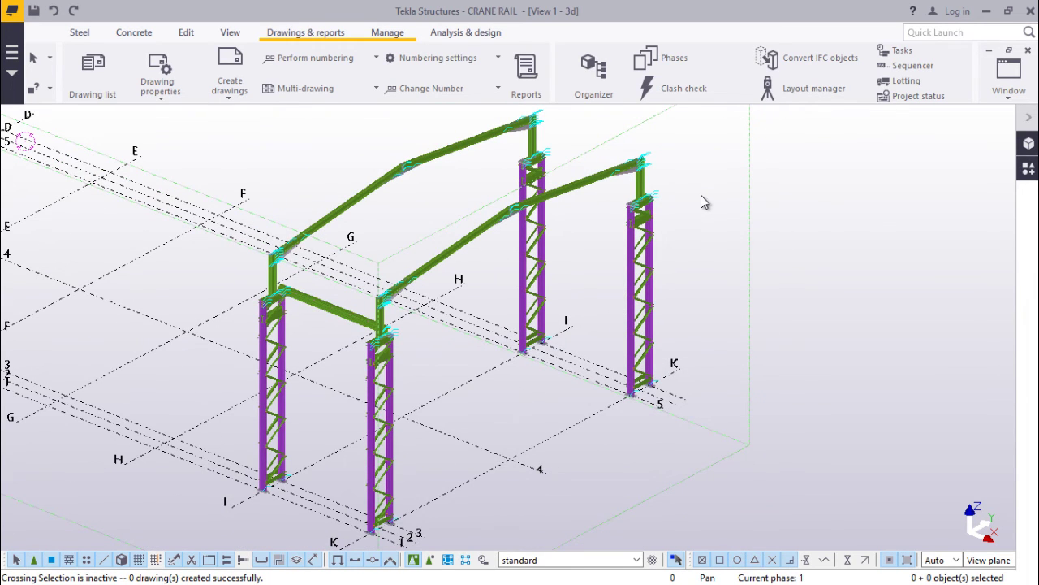
left_click_drag(703, 189, 617, 416)
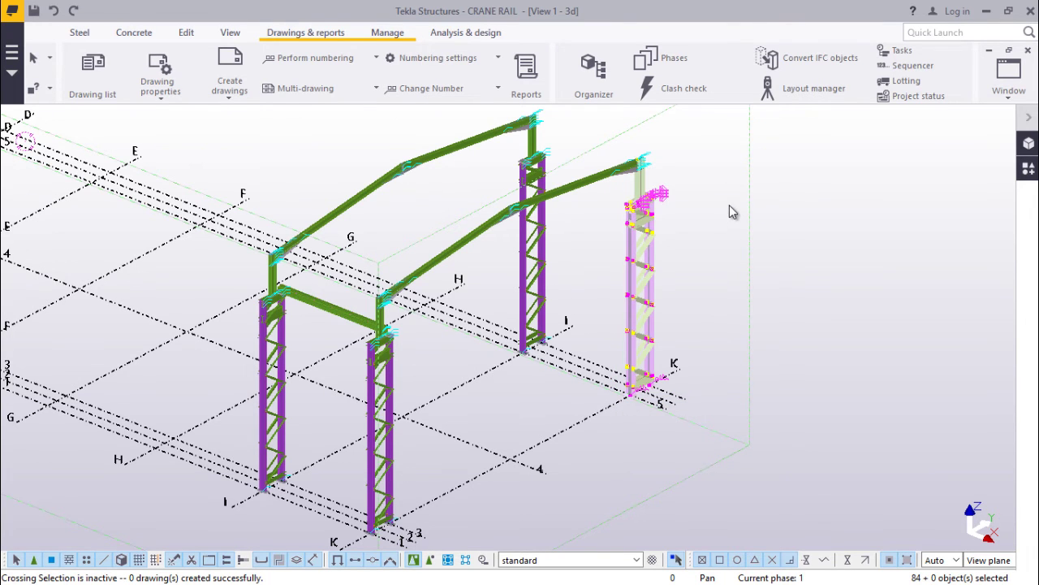
left_click(679, 237)
left_click_drag(680, 197, 595, 381)
left_click(696, 269)
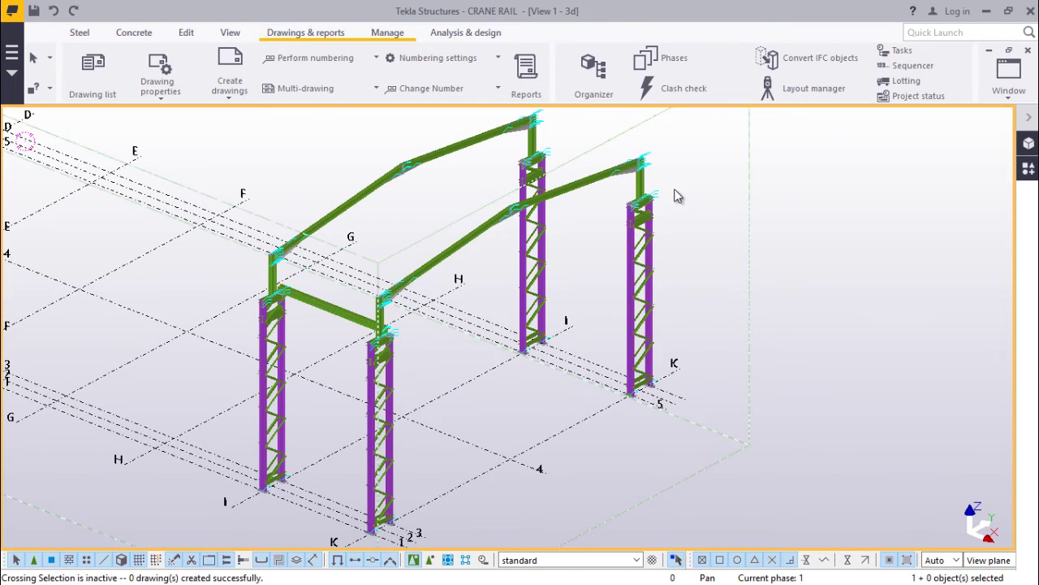
left_click_drag(679, 188, 595, 367)
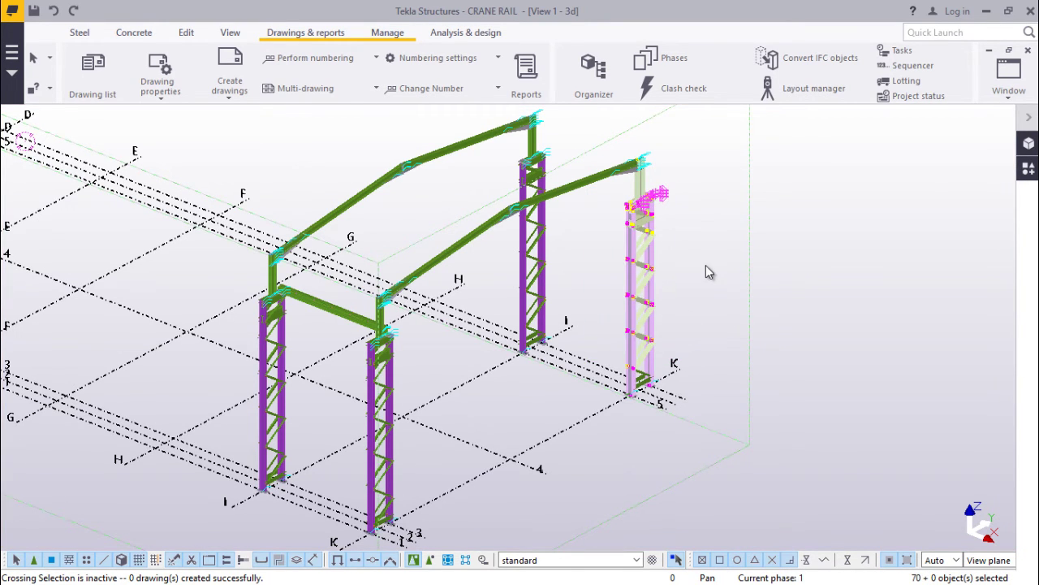
left_click(684, 229)
left_click_drag(678, 189, 588, 366)
left_click(684, 202)
left_click_drag(680, 185, 599, 360)
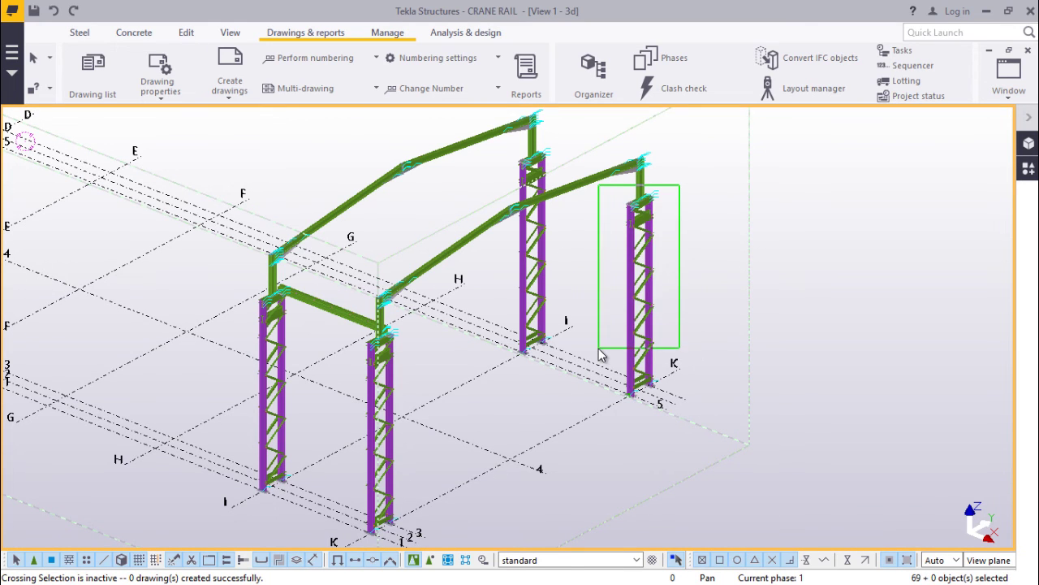
right_click(693, 203)
mouse_move(746, 413)
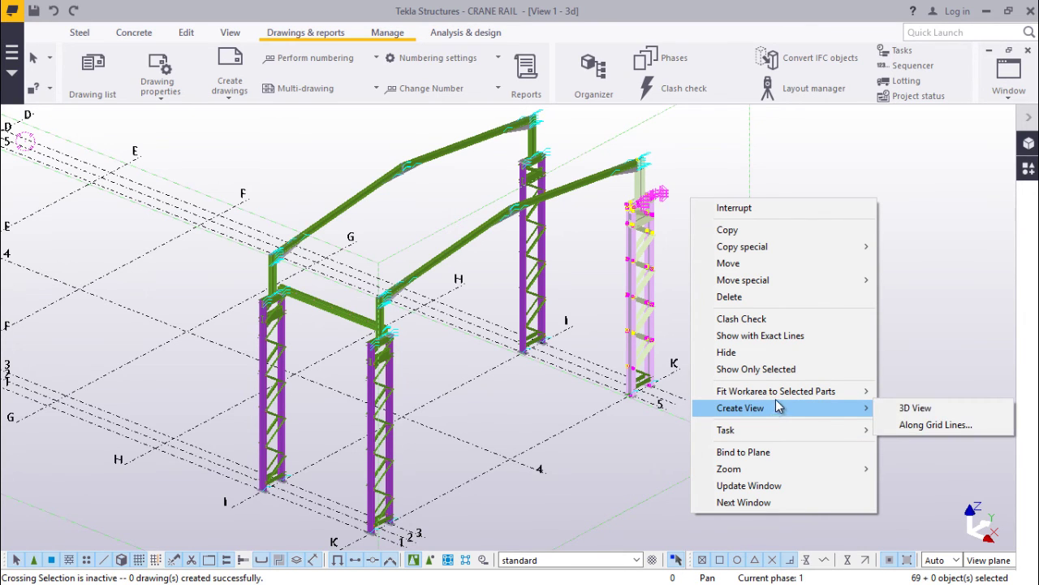
left_click(711, 175)
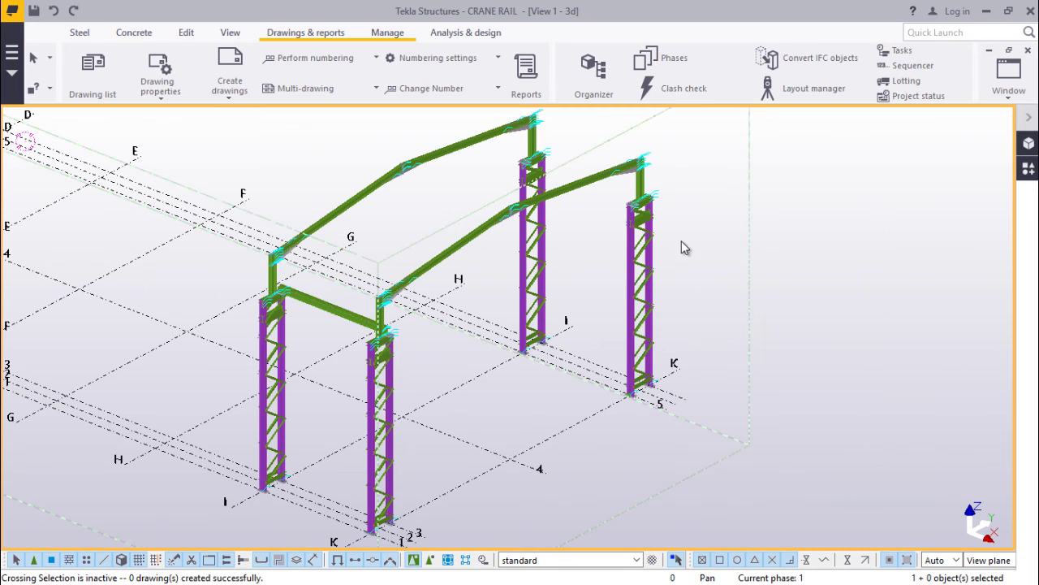
left_click_drag(682, 147, 605, 309)
right_click(638, 224)
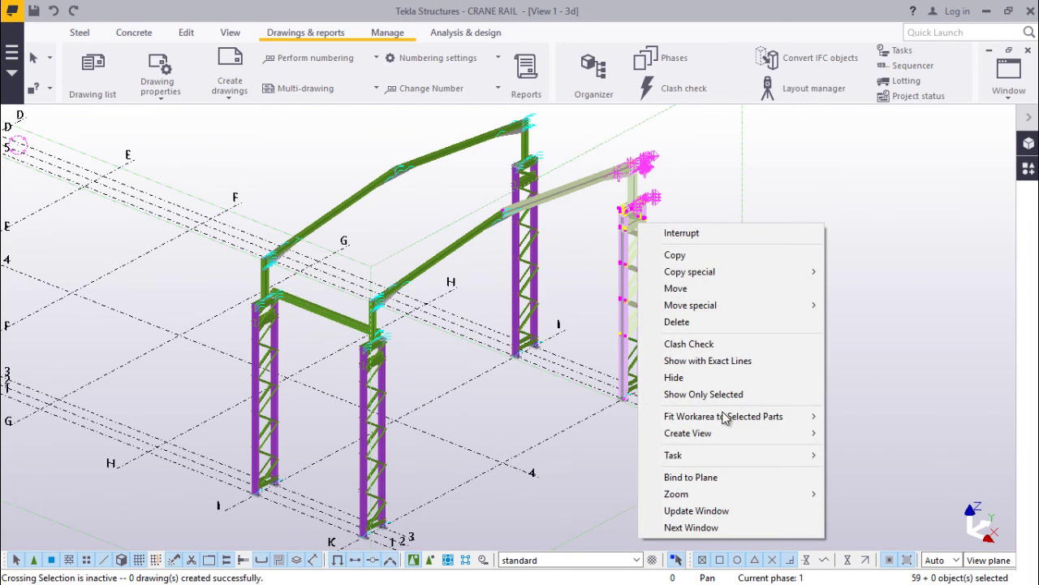
mouse_move(713, 441)
left_click(758, 192)
left_click(758, 198)
- Create single-part drawings for the lattice column at grid K/5 and its connected rafter, performing the required numbering, and clear the selection
left_click_drag(673, 158, 591, 309)
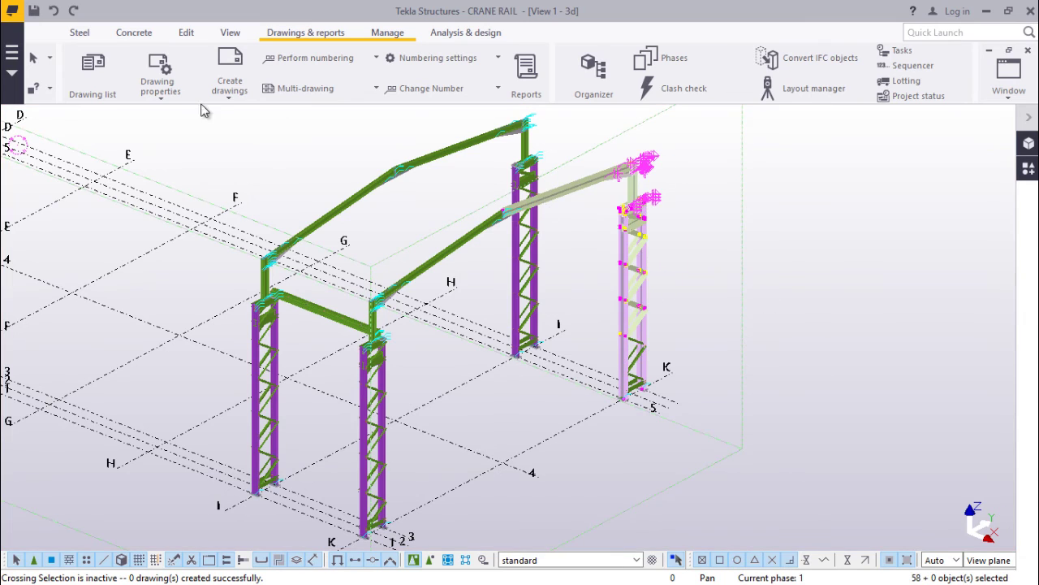
left_click(229, 99)
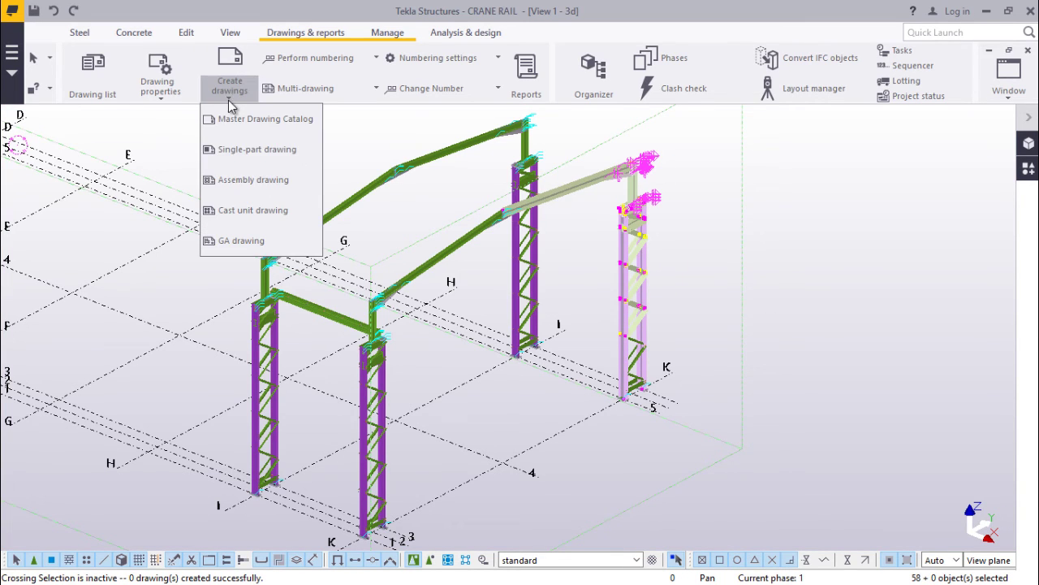
left_click(256, 151)
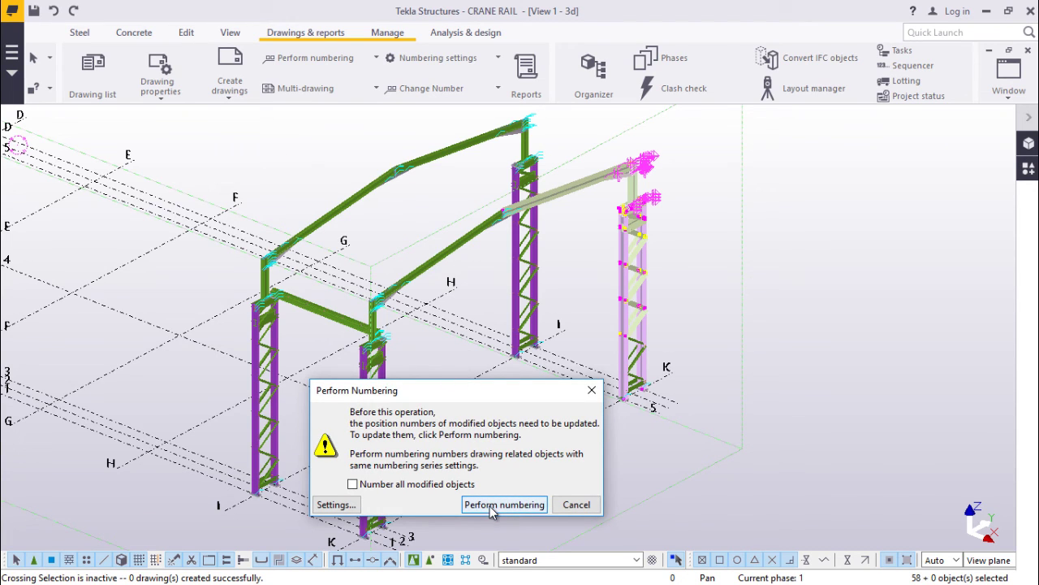
left_click(494, 507)
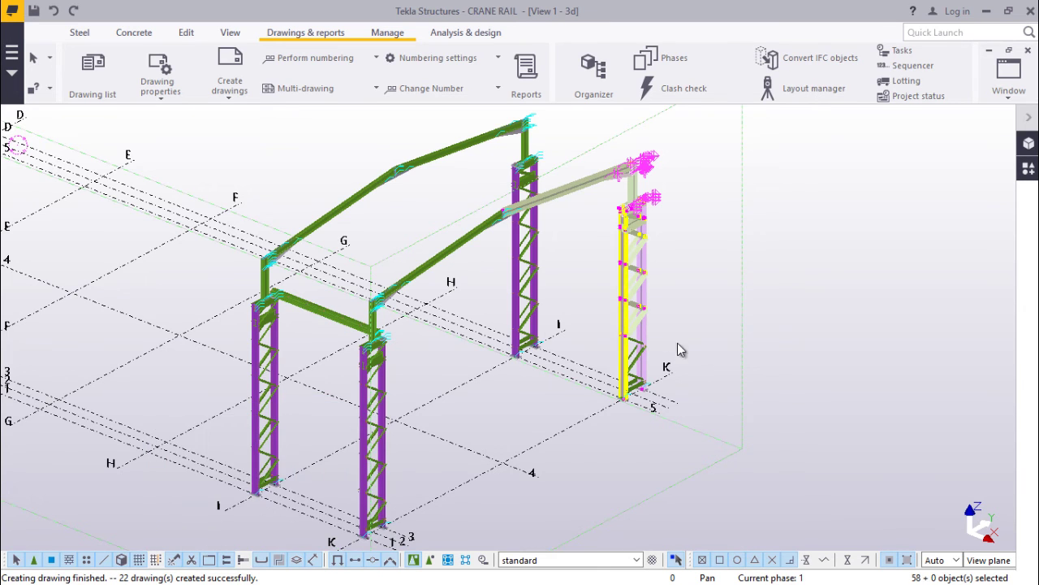
scroll(638, 215, "up", 4)
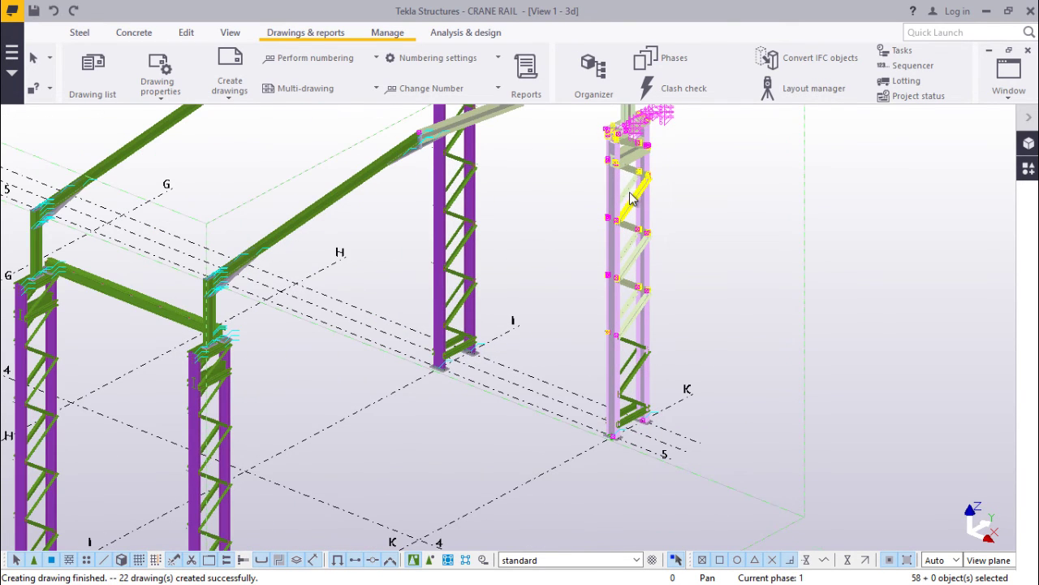
scroll(631, 197, "up", 3)
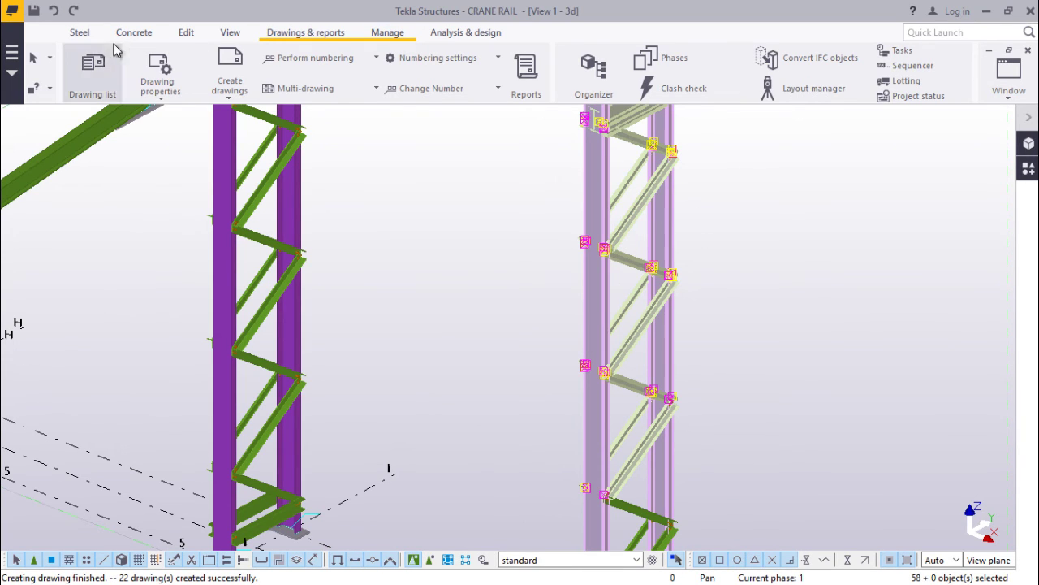
left_click(485, 195)
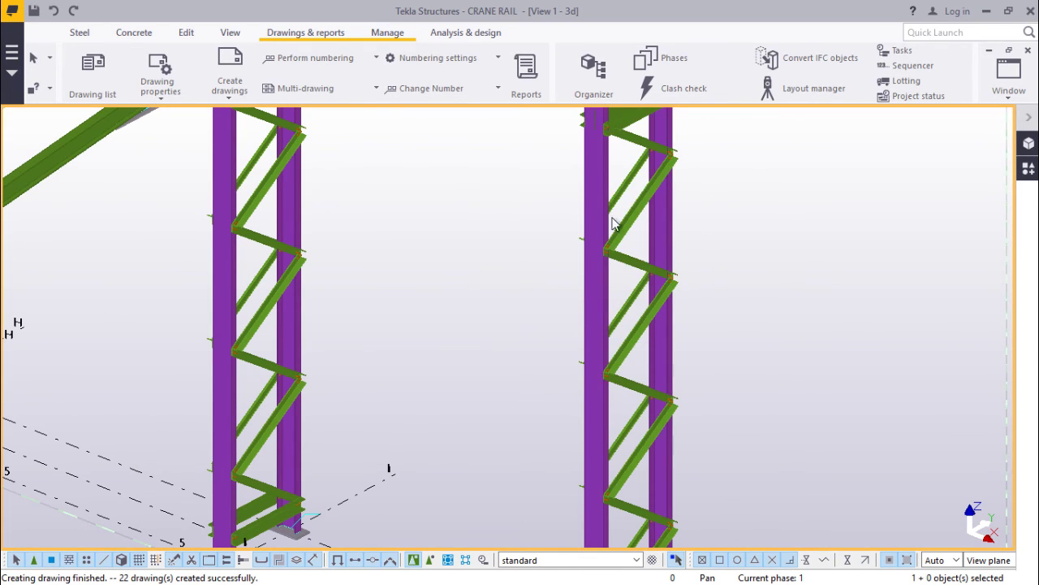
- Open the single-part drawing with mark F.1 from the drawing list and minimise the list
left_click(101, 91)
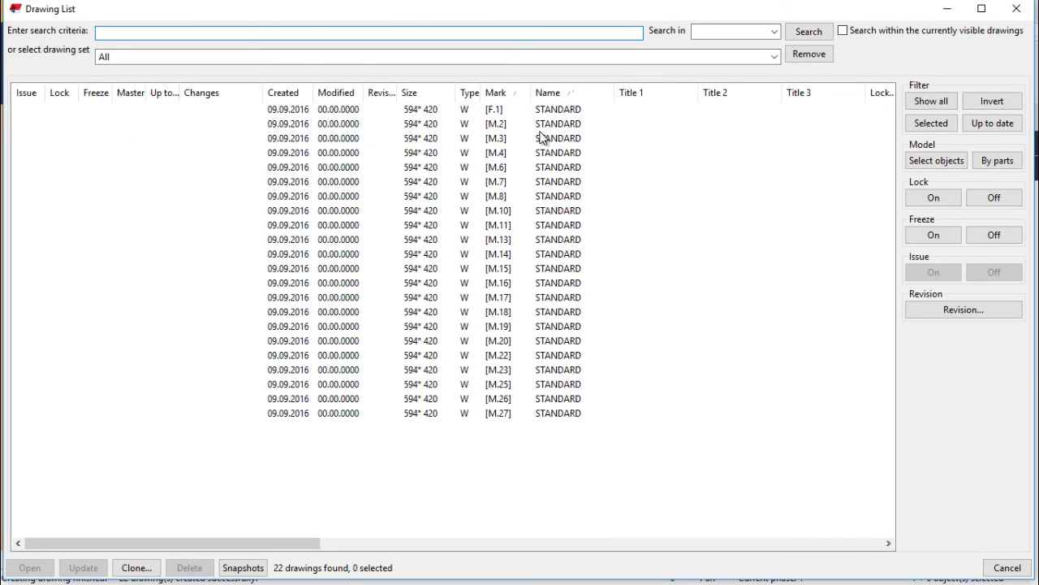
left_click(495, 109)
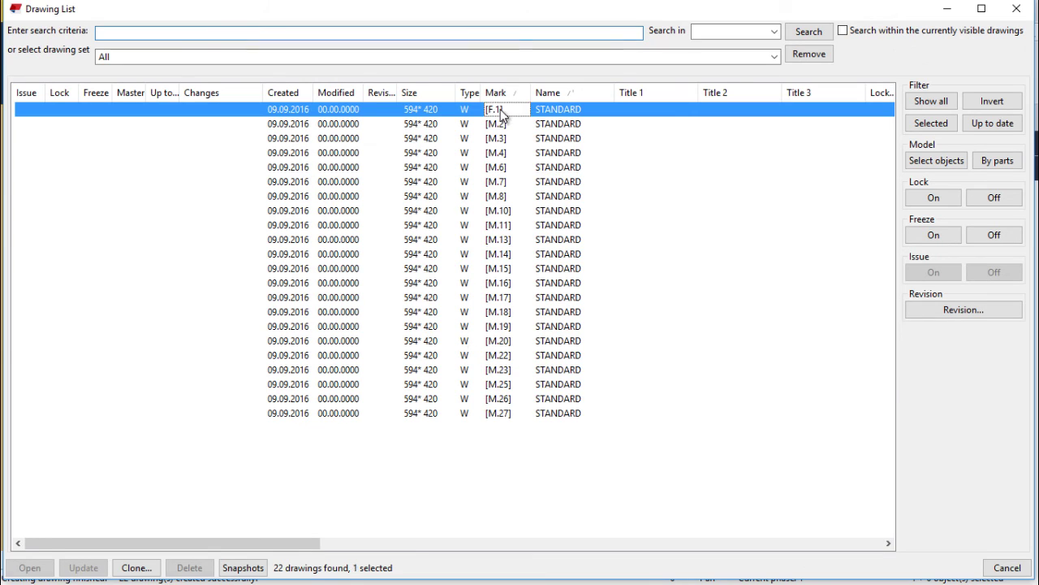
left_click(942, 9)
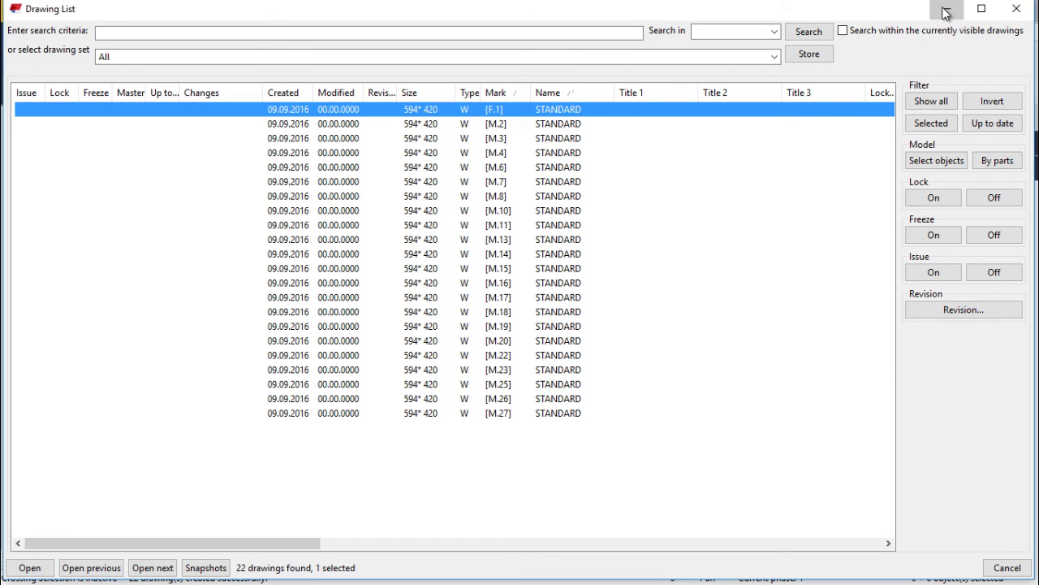
- Examine the title and revision tables and the assembly part list's mark, profile, number, length and weight columns
scroll(728, 364, "up", 4)
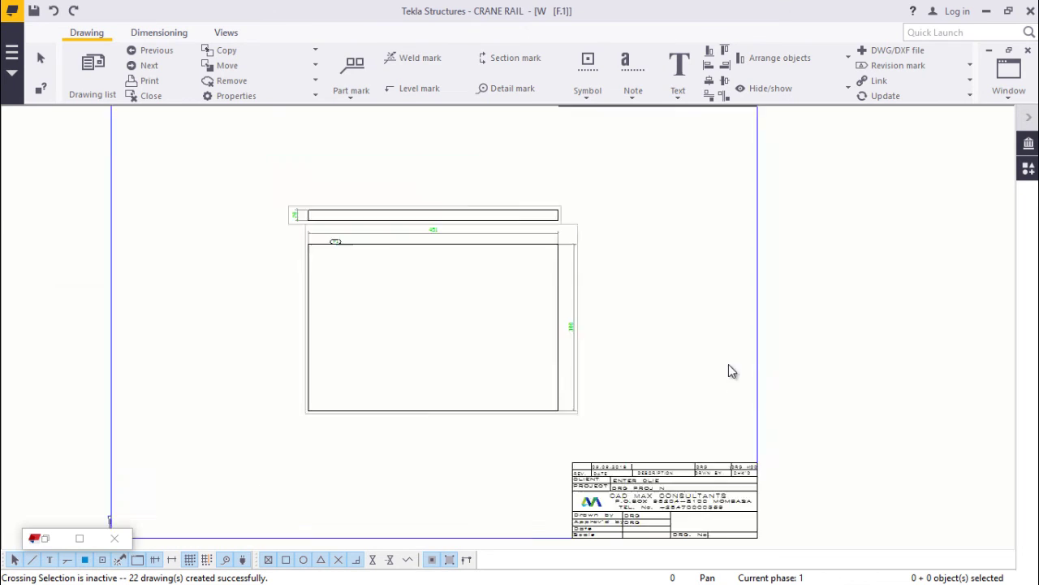
scroll(568, 406, "up", 5)
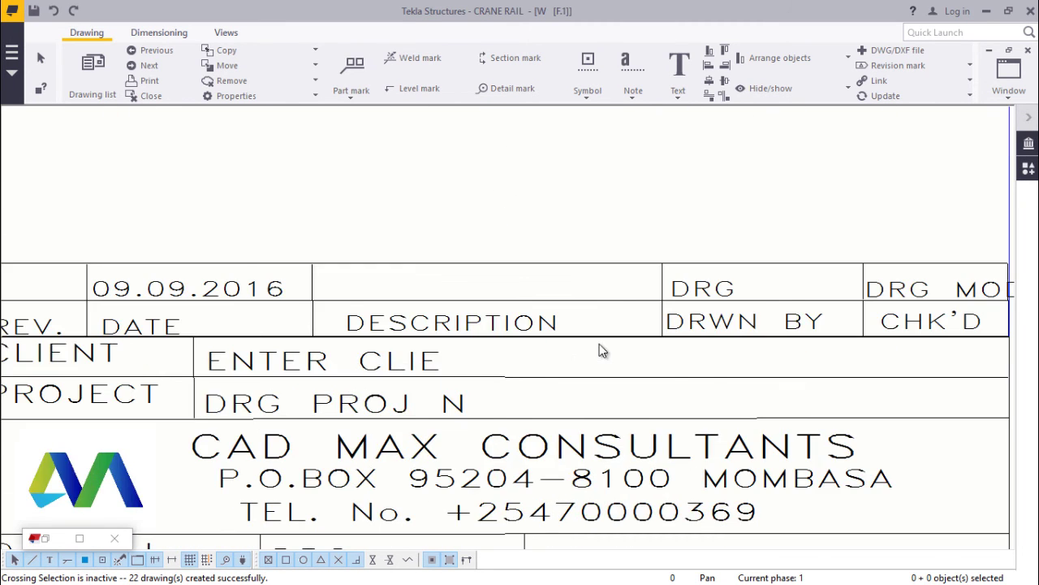
scroll(598, 348, "down", 4)
scroll(424, 395, "up", 3)
scroll(412, 341, "up", 2)
scroll(557, 414, "down", 7)
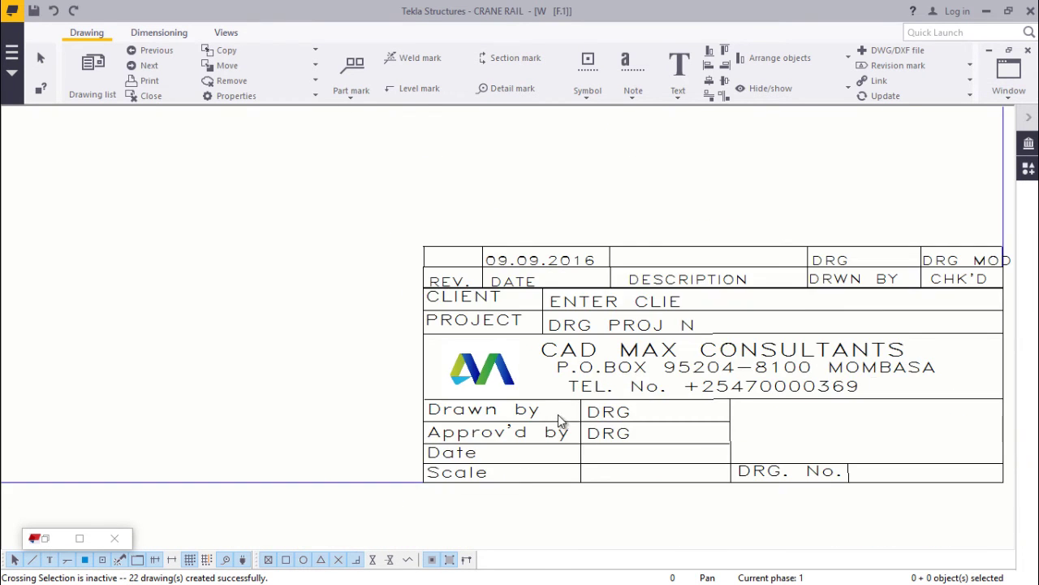
scroll(601, 243, "up", 6)
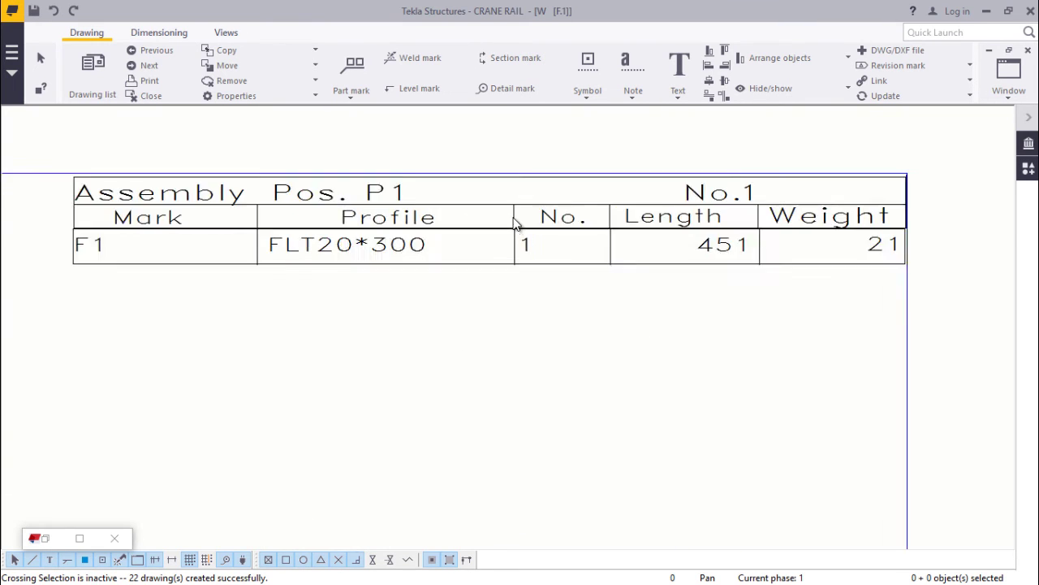
scroll(554, 245, "down", 1)
scroll(297, 233, "up", 3)
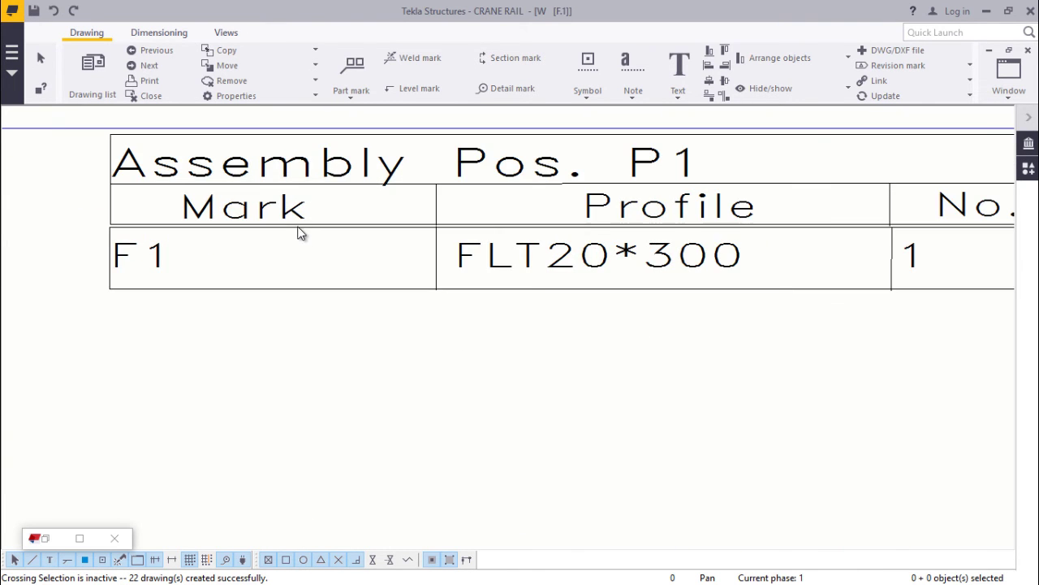
scroll(362, 216, "down", 3)
scroll(524, 221, "down", 1)
scroll(673, 214, "down", 1)
scroll(674, 209, "up", 4)
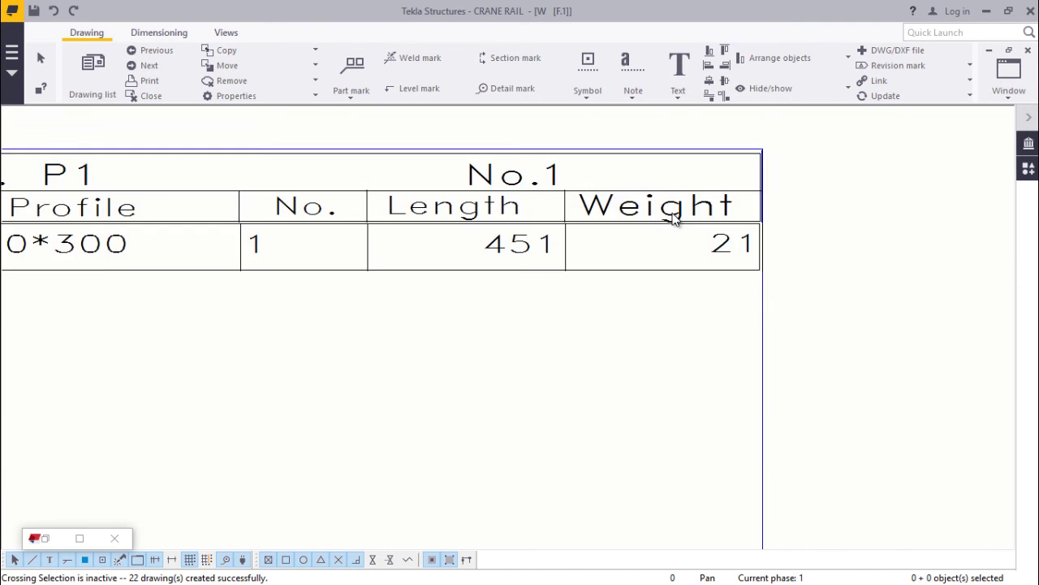
- Recheck the title block's client, project, company logo and drawn-by fields together with the revision rows
scroll(622, 220, "down", 7)
scroll(598, 216, "down", 2)
scroll(576, 406, "up", 5)
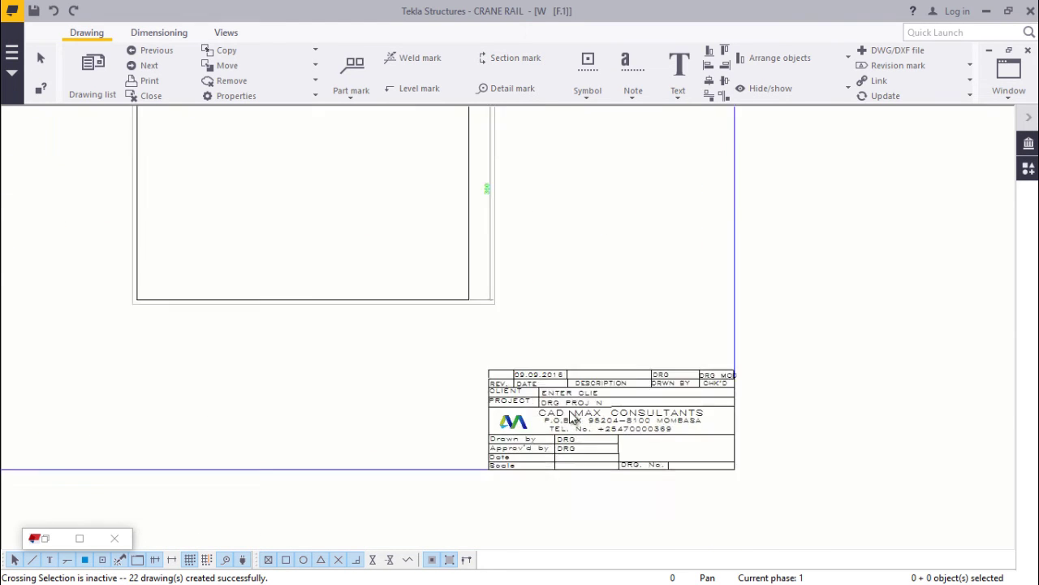
scroll(513, 367, "down", 4)
scroll(569, 417, "up", 4)
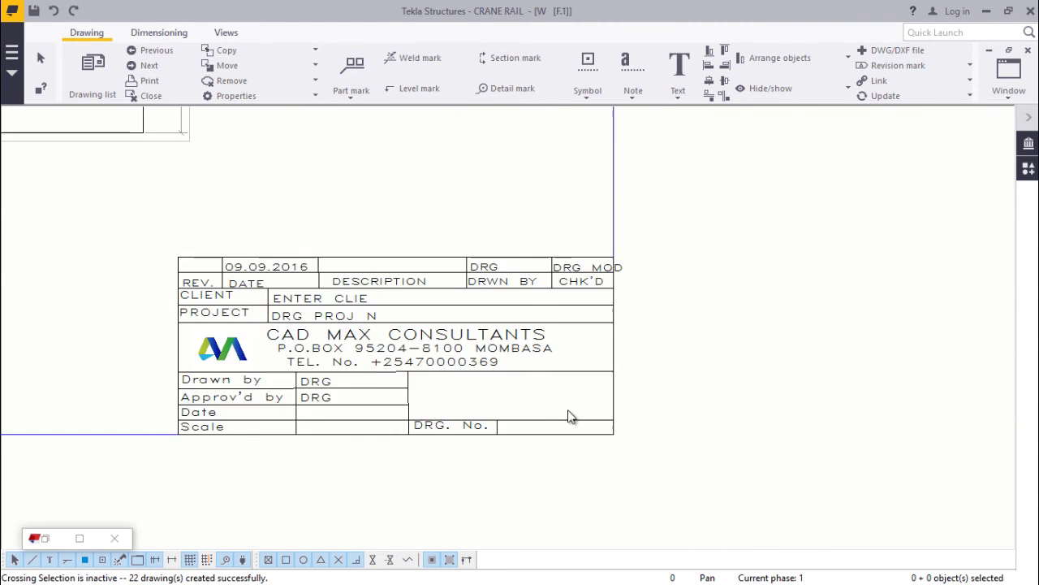
scroll(574, 376, "down", 1)
scroll(575, 377, "down", 3)
scroll(300, 349, "up", 4)
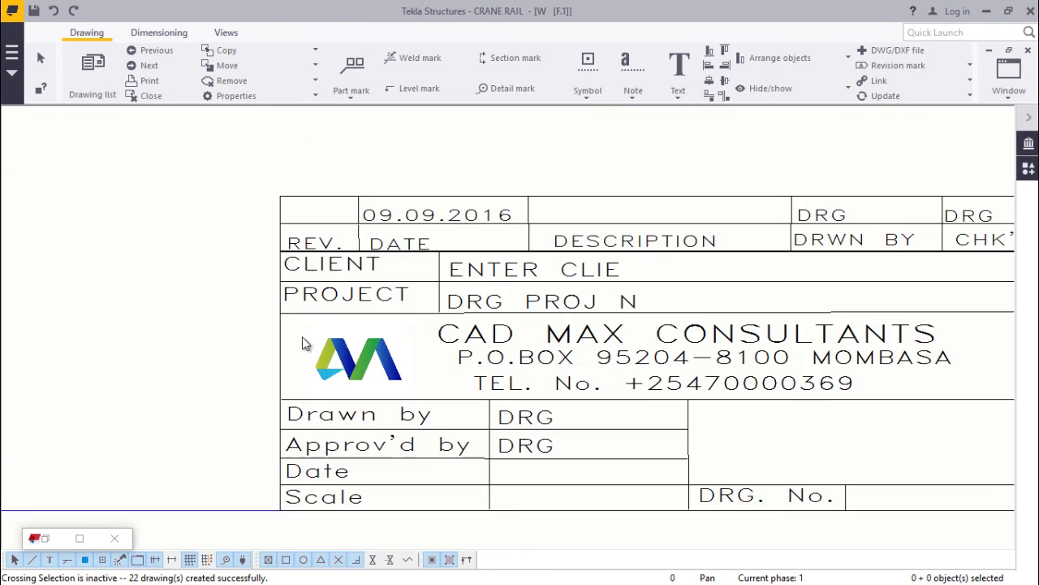
scroll(615, 367, "down", 2)
scroll(615, 367, "down", 2)
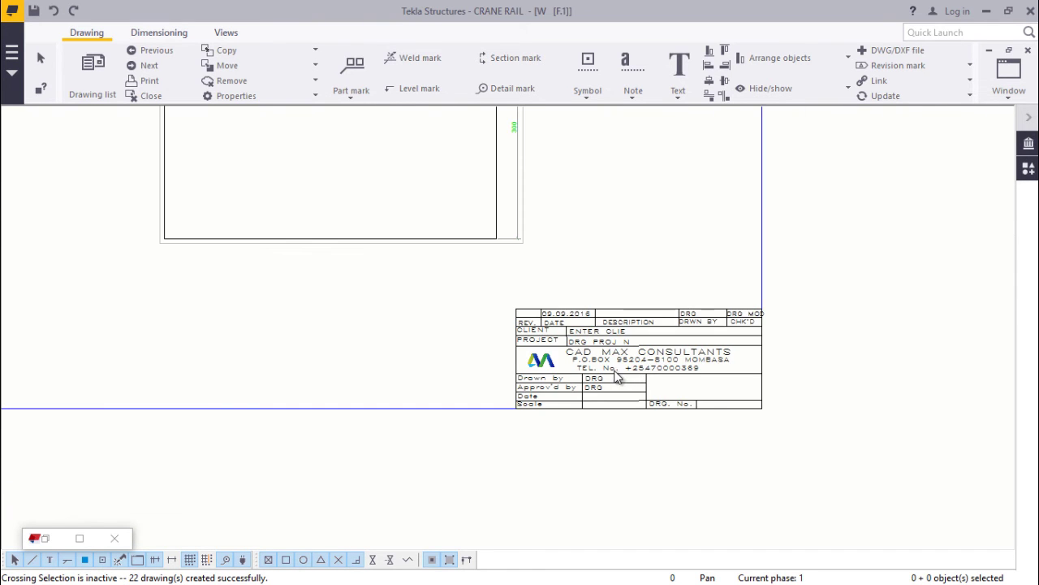
scroll(617, 370, "up", 3)
scroll(617, 369, "down", 2)
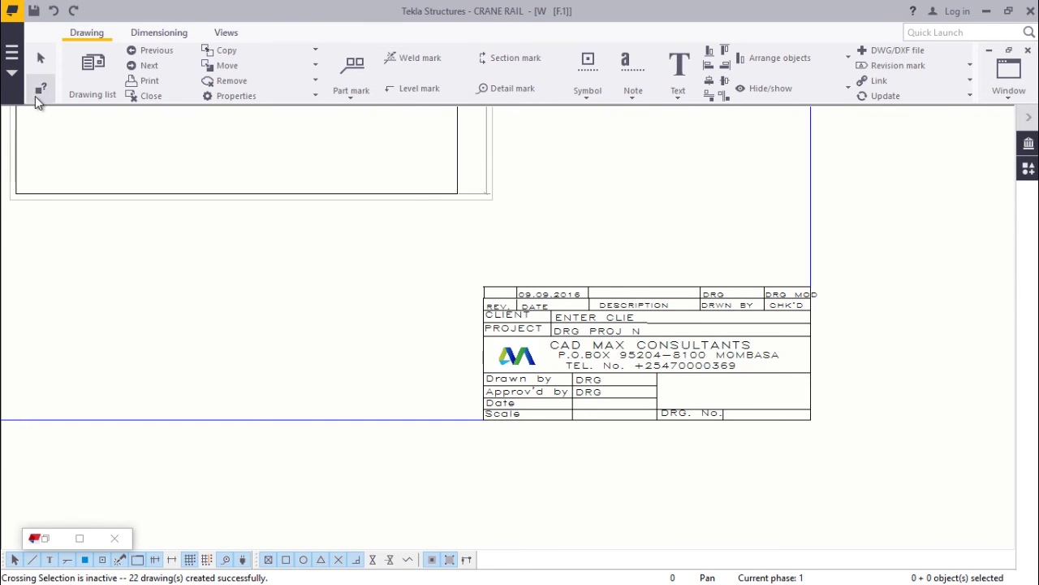
- Close the F.1 drawing and bring the drawing list back to full size
left_click(12, 53)
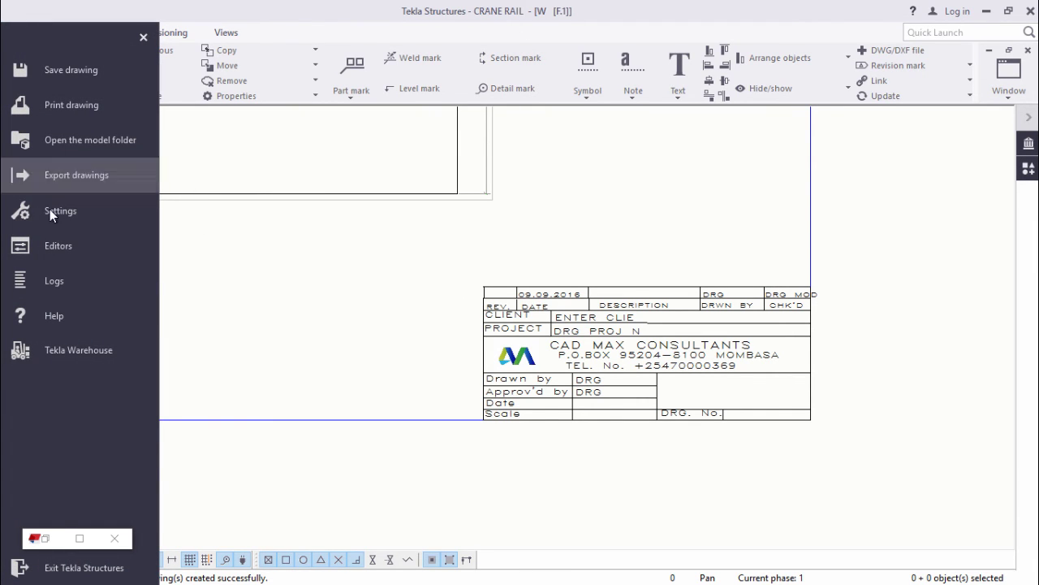
left_click(216, 149)
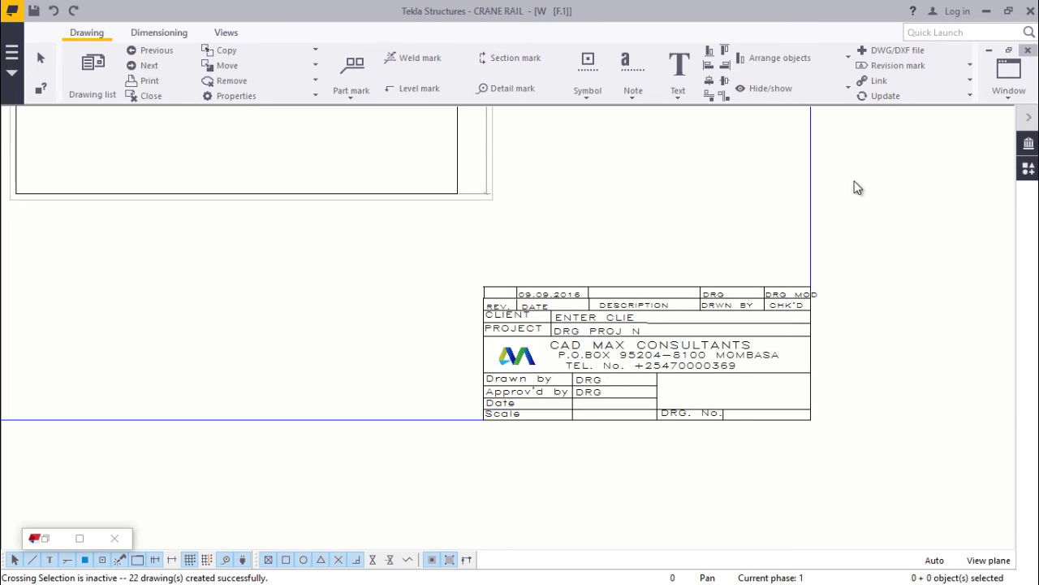
left_click(1029, 51)
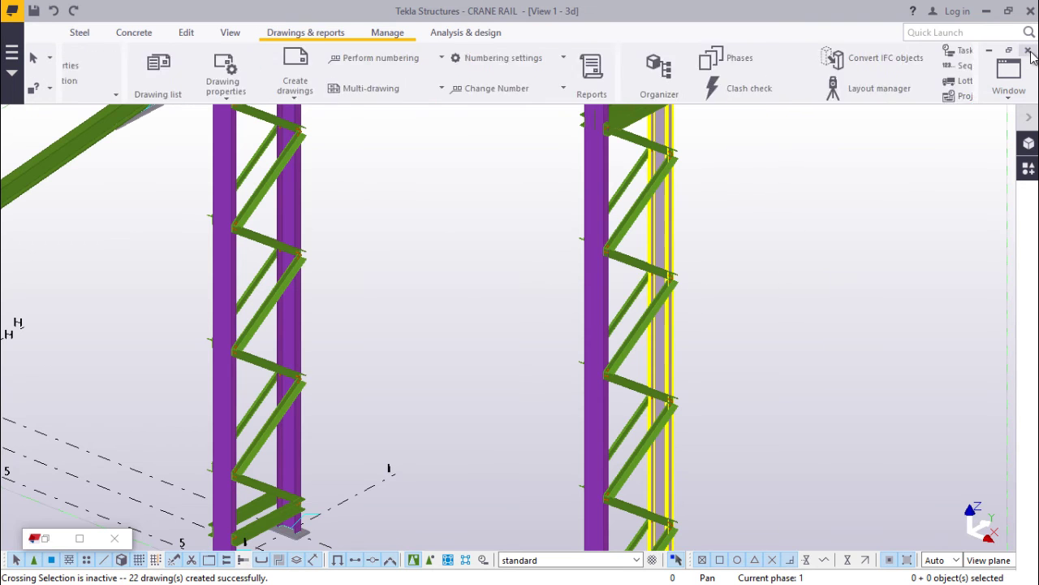
left_click(80, 538)
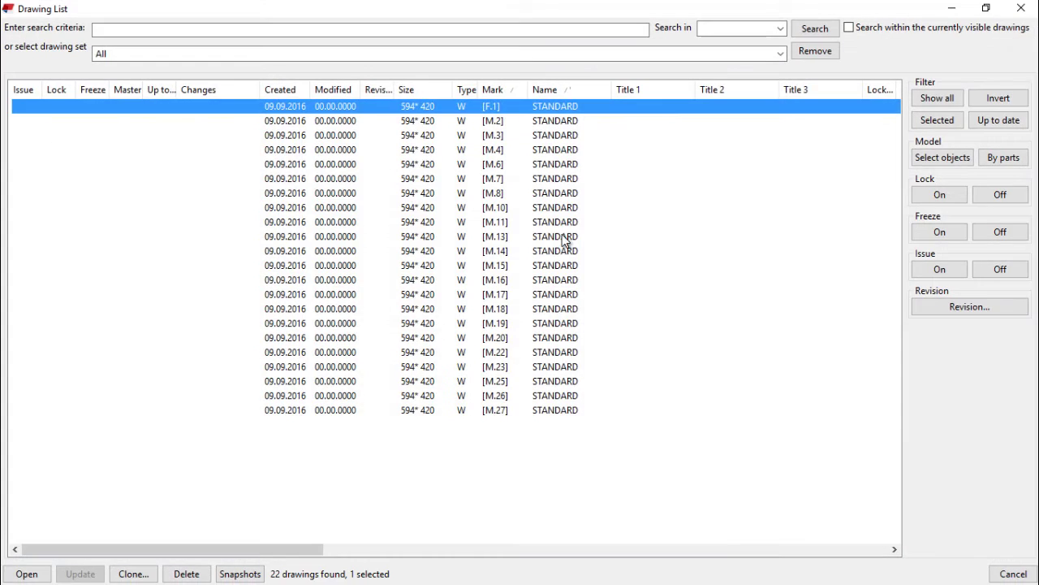
- Open the single-part drawing with mark M.2, minimise the drawing list and examine the drawing's revision and title tables
double_click(557, 120)
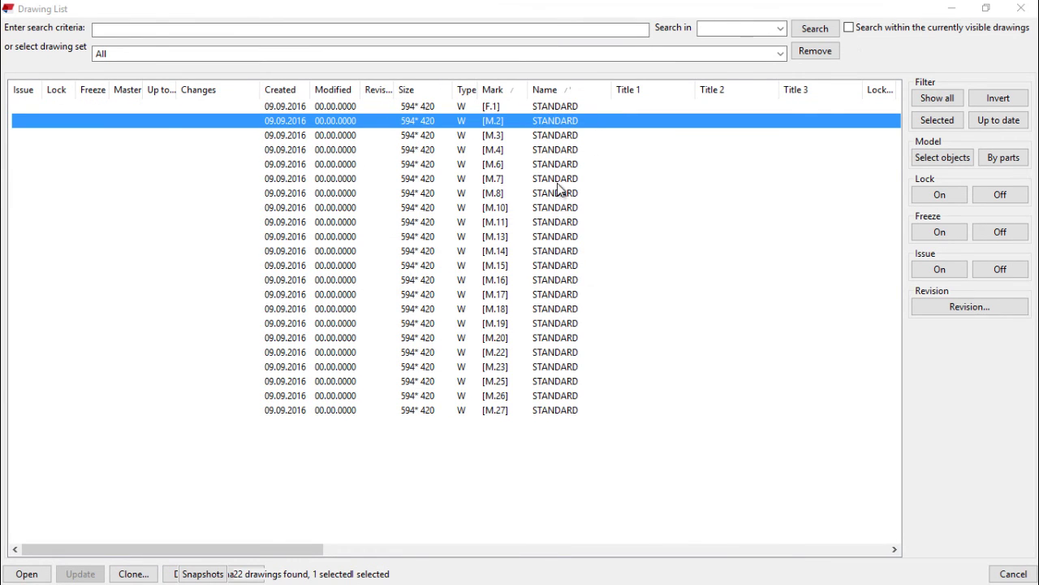
left_click(952, 8)
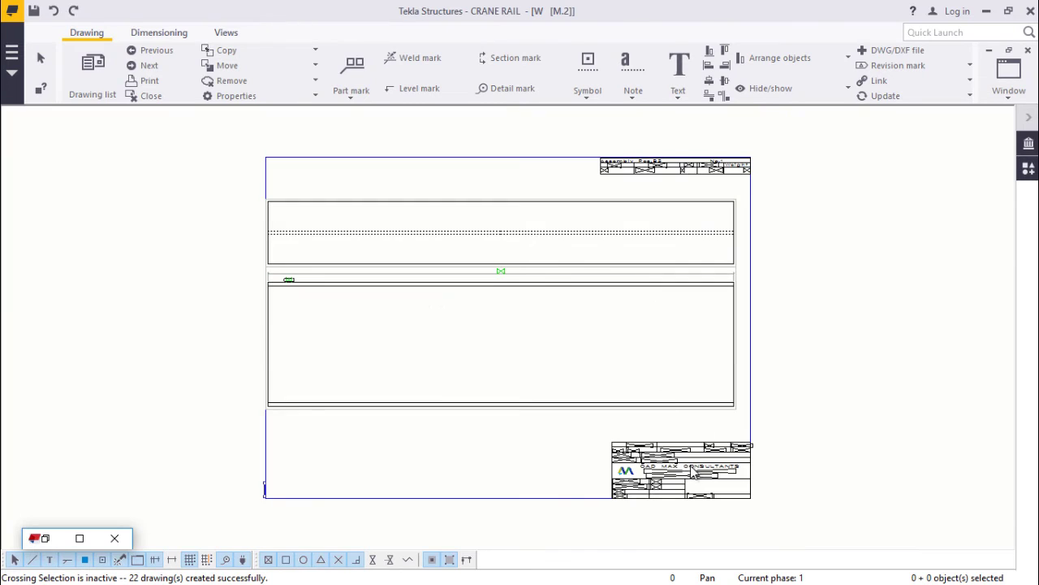
scroll(698, 463, "up", 7)
scroll(573, 378, "down", 5)
scroll(592, 388, "up", 3)
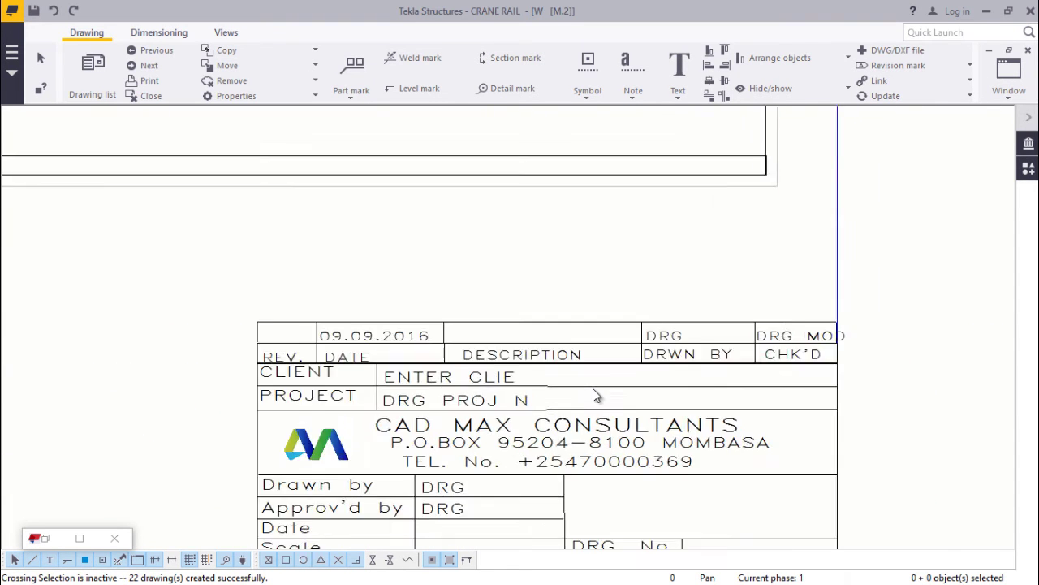
scroll(601, 383, "up", 3)
scroll(548, 329, "down", 3)
scroll(877, 317, "up", 3)
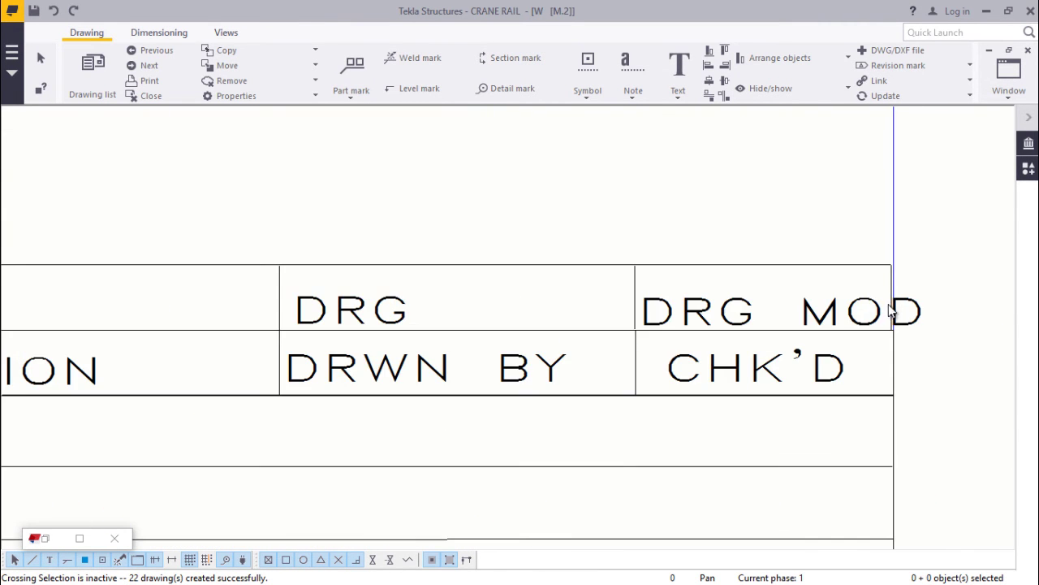
scroll(707, 360, "down", 7)
scroll(641, 349, "down", 3)
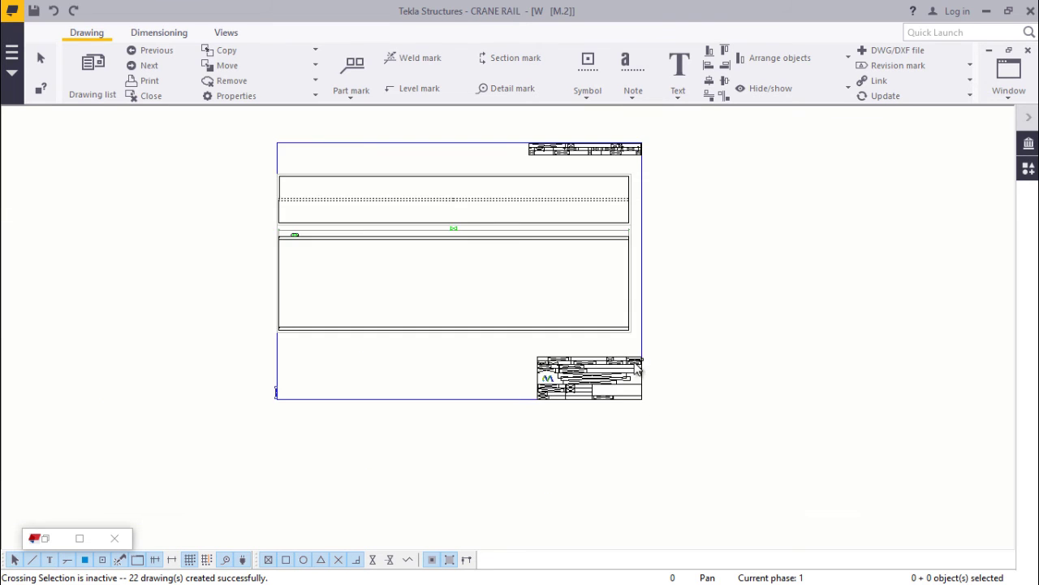
scroll(671, 269, "down", 2)
- Examine the part list of the M.2 drawing, checking the assembly position and quantity in its header row
scroll(630, 240, "up", 6)
scroll(635, 244, "down", 4)
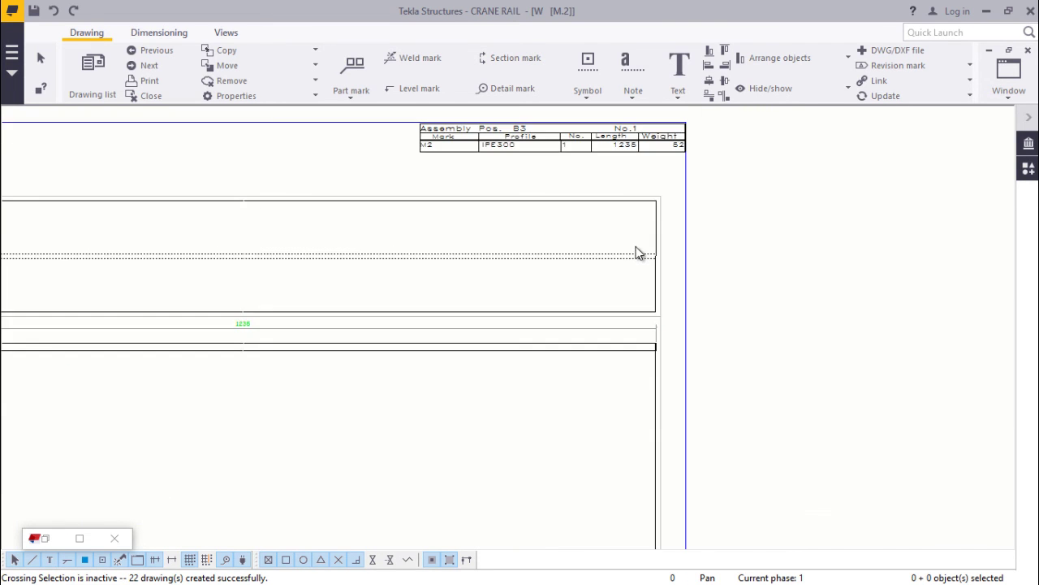
scroll(536, 325, "up", 5)
scroll(536, 324, "down", 3)
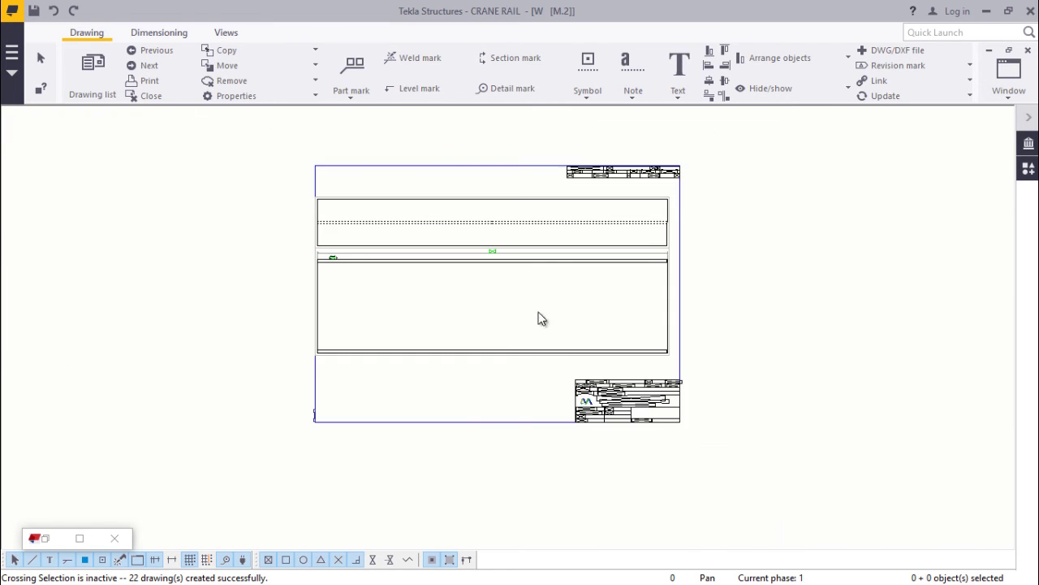
scroll(629, 162, "up", 2)
scroll(617, 241, "up", 5)
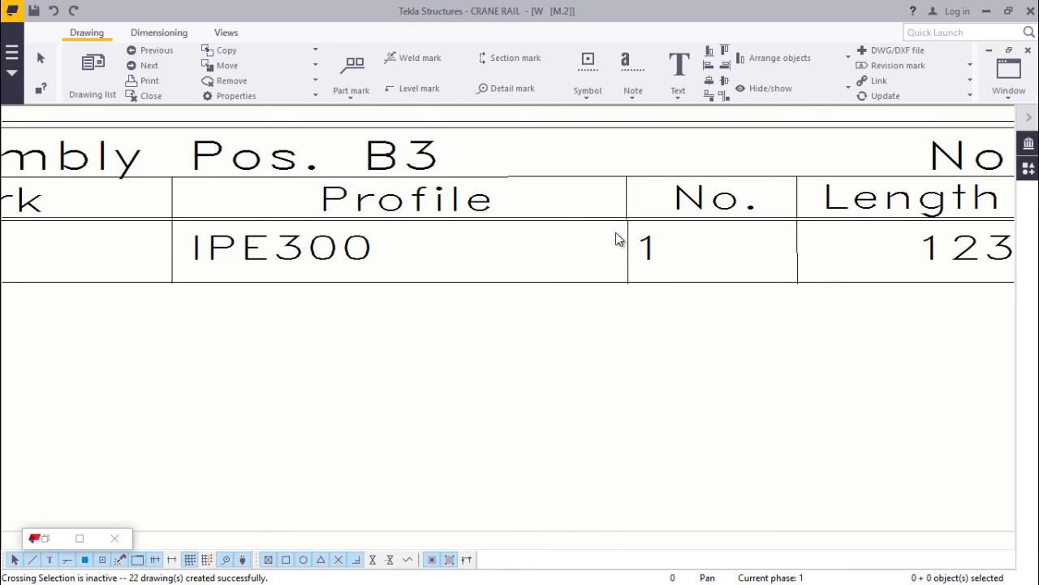
scroll(615, 233, "down", 2)
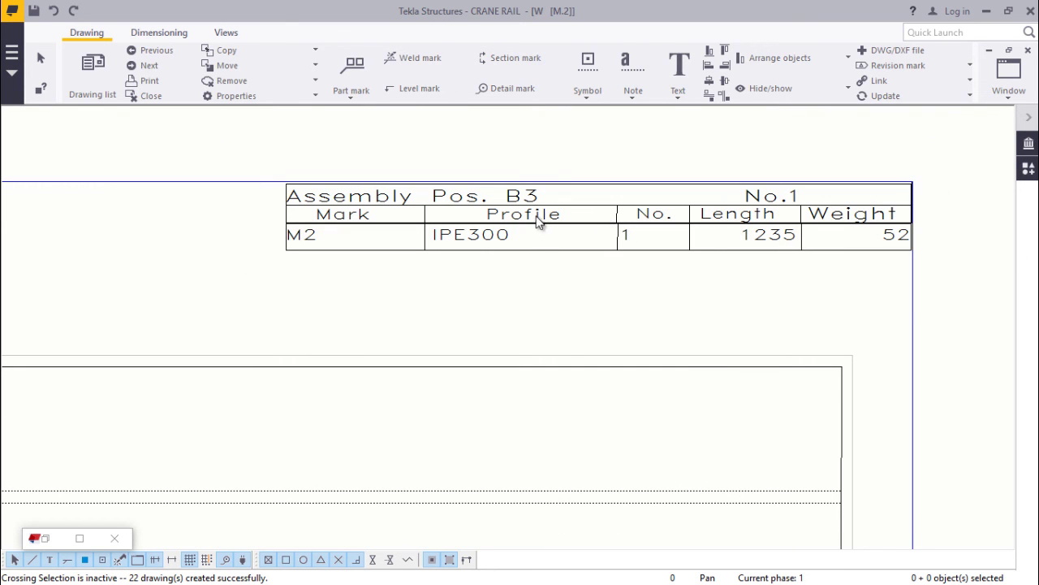
scroll(532, 218, "up", 4)
scroll(514, 211, "down", 3)
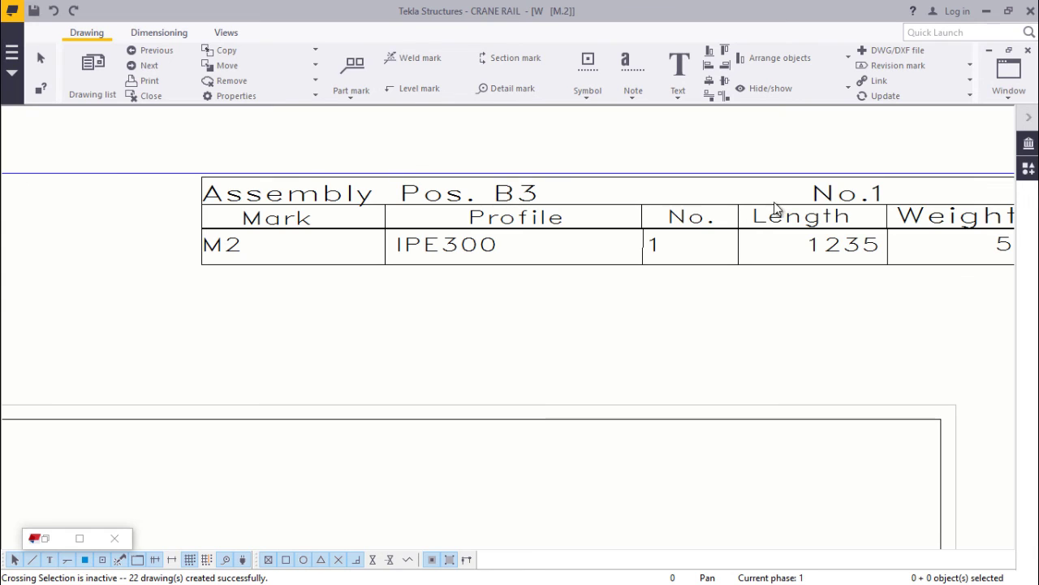
scroll(576, 201, "up", 1)
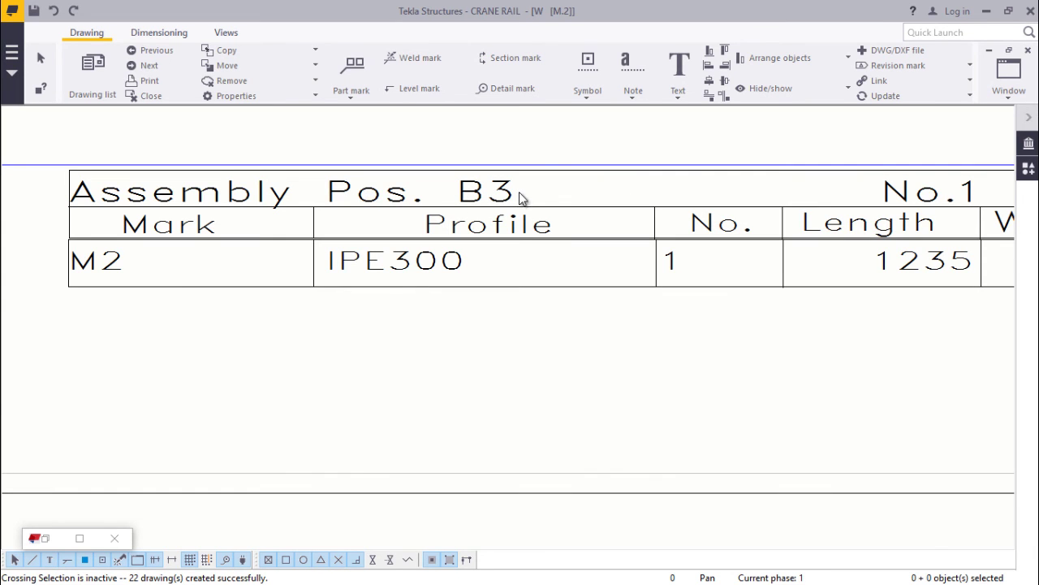
scroll(402, 197, "down", 2)
scroll(380, 184, "up", 2)
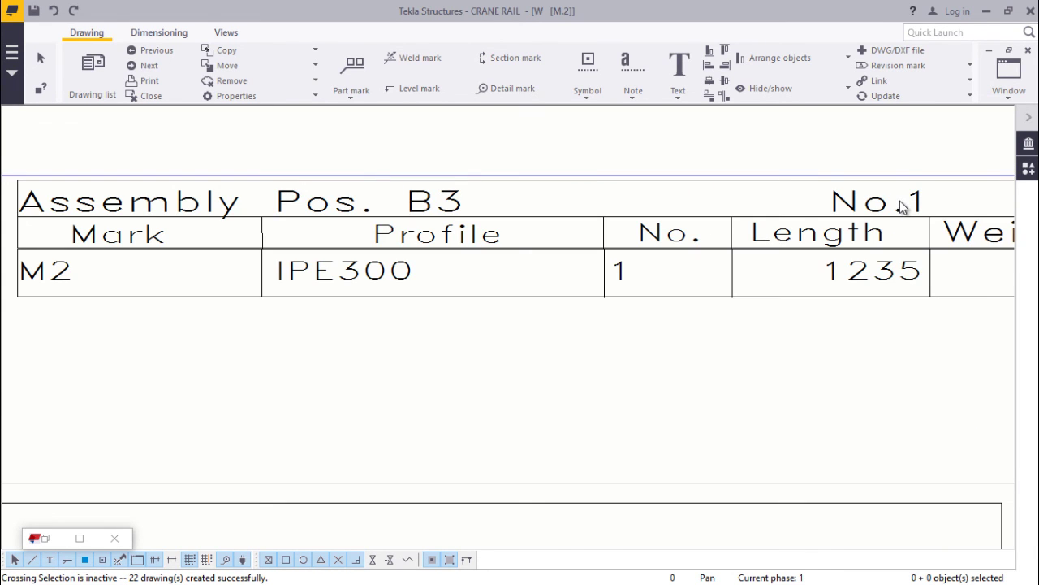
scroll(901, 207, "down", 1)
scroll(283, 225, "up", 1)
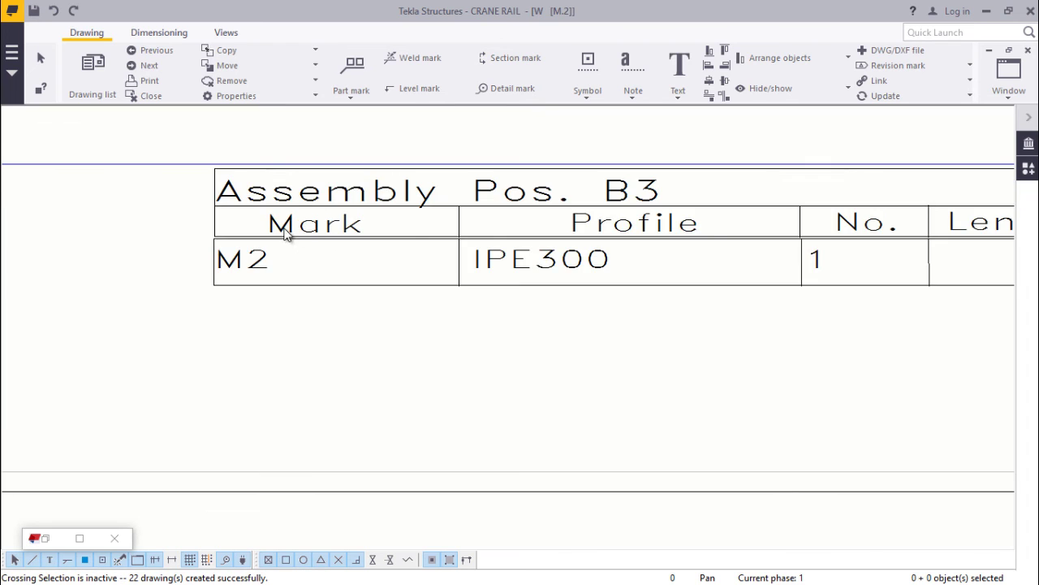
- Examine the mark, profile, number, length and weight columns of the M.2 part list
scroll(510, 222, "down", 2)
scroll(507, 228, "up", 2)
scroll(555, 212, "up", 3)
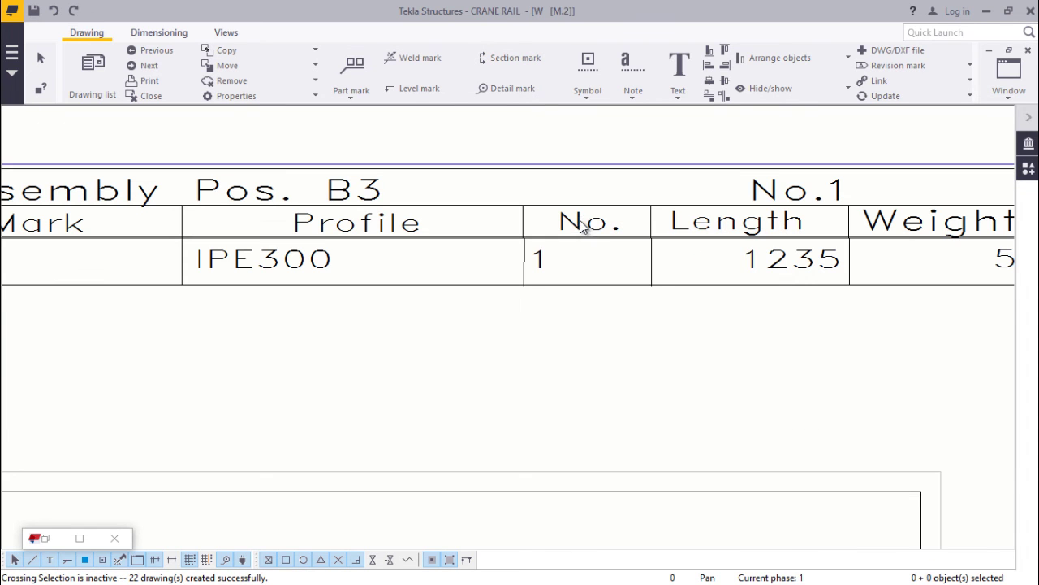
scroll(572, 221, "down", 2)
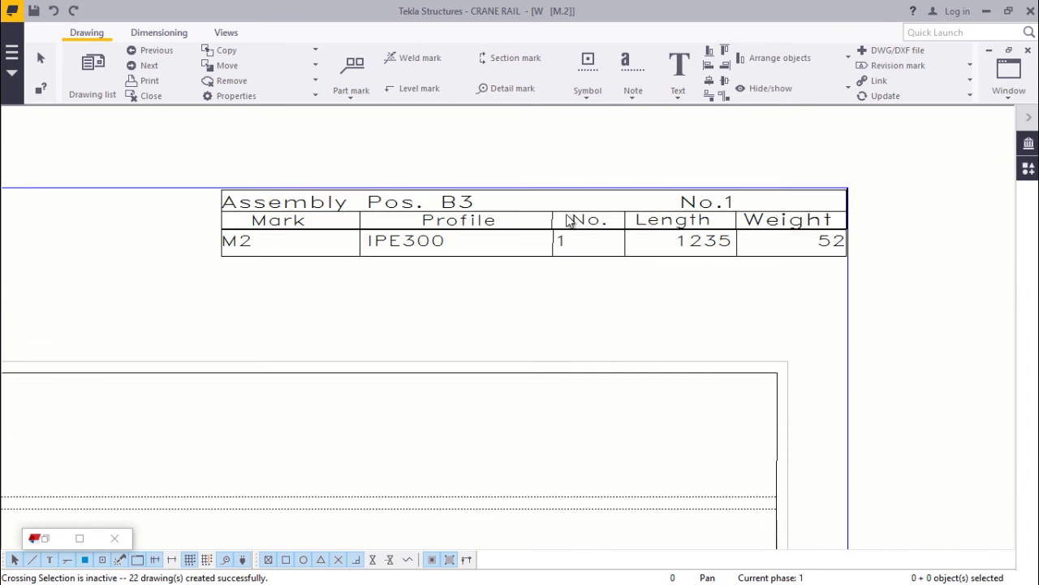
scroll(804, 231, "up", 2)
scroll(822, 220, "down", 4)
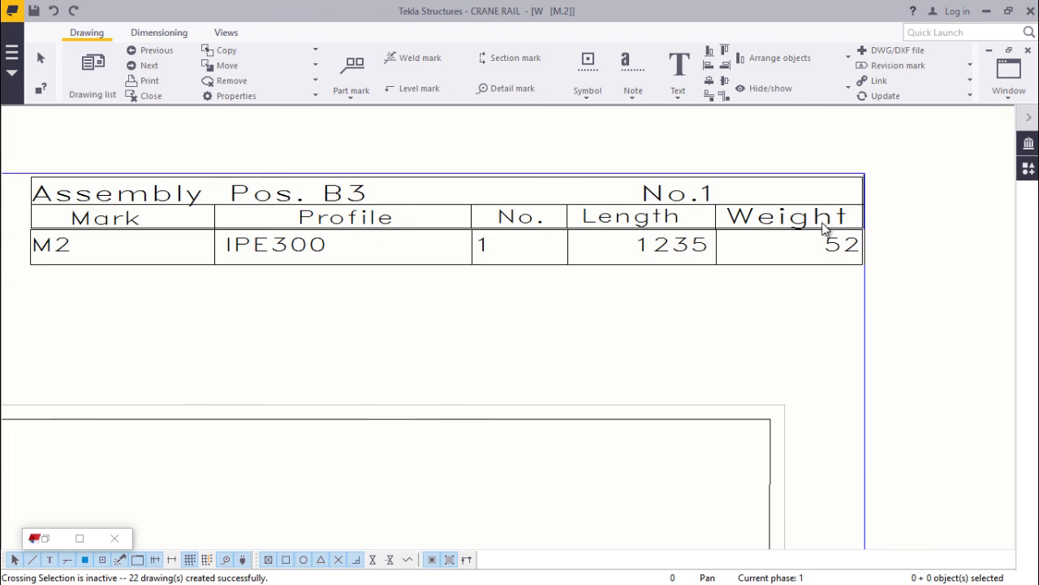
scroll(550, 237, "up", 4)
scroll(457, 239, "down", 2)
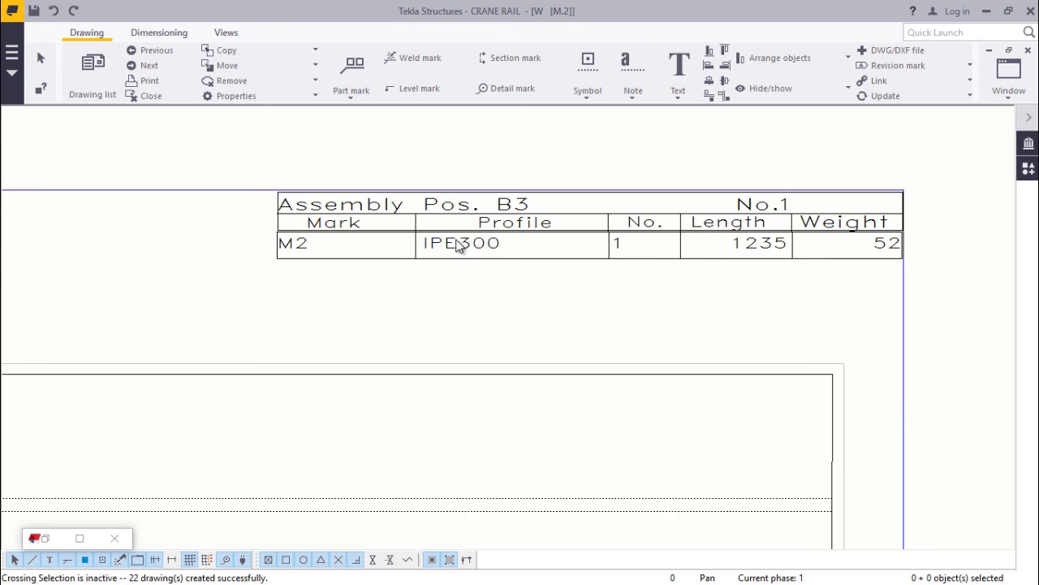
scroll(585, 236, "up", 3)
scroll(503, 228, "down", 4)
scroll(413, 236, "up", 4)
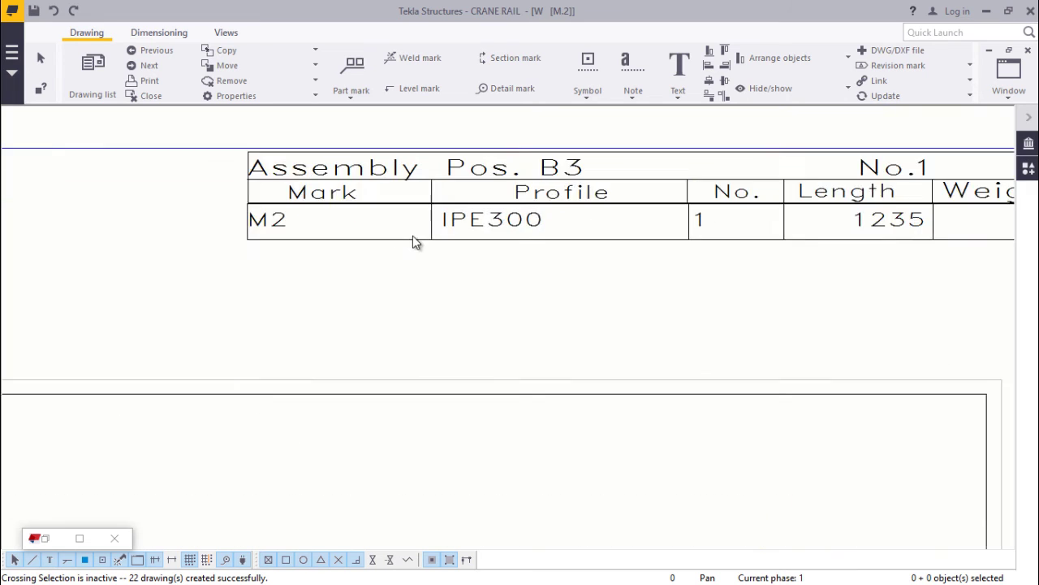
scroll(416, 233, "down", 2)
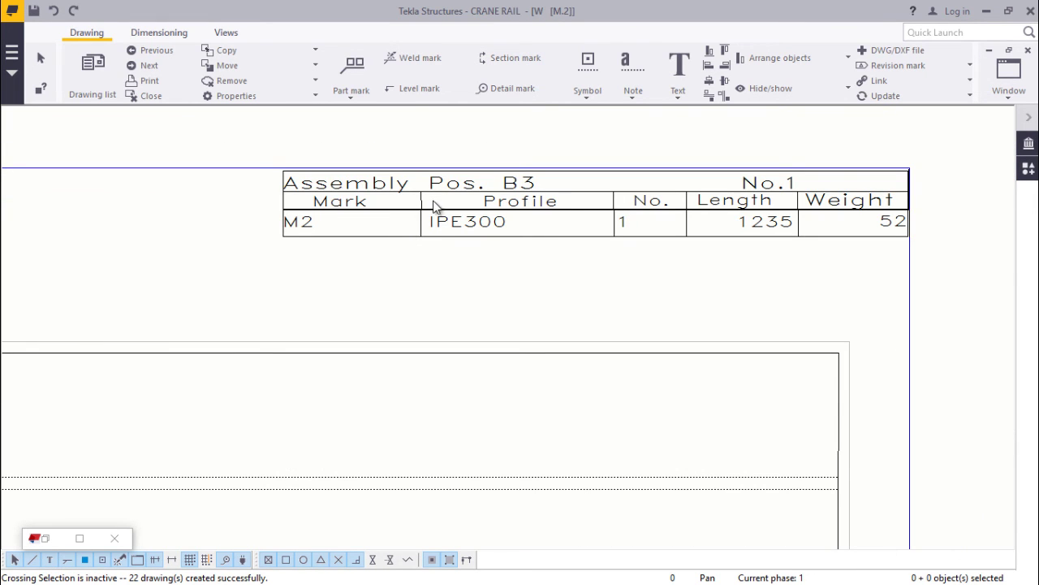
scroll(431, 201, "up", 2)
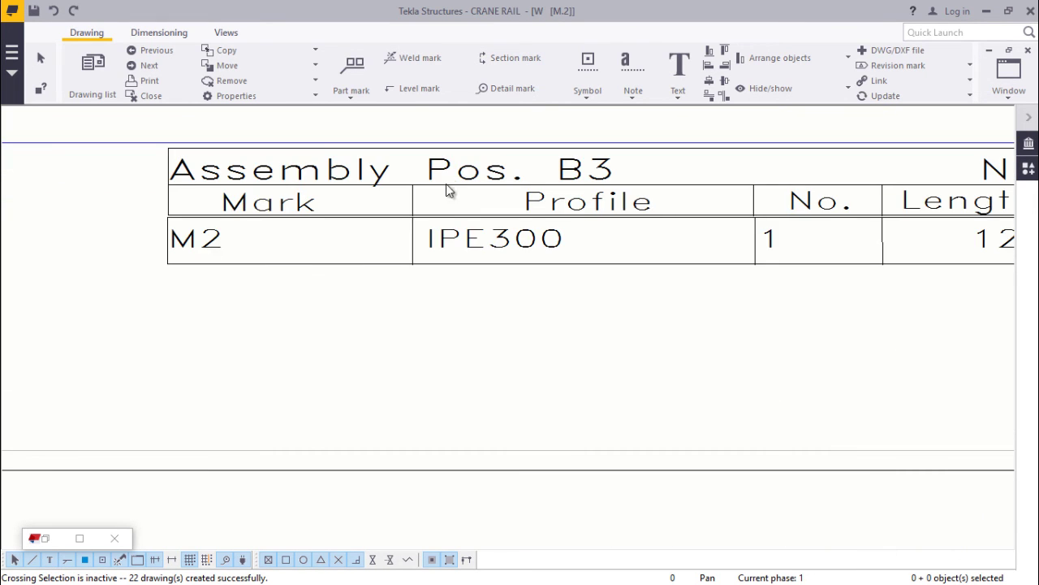
- Bring back the drawing list, open the single-part drawing with mark M.3 and minimise the list
left_click(80, 539)
left_click(556, 137)
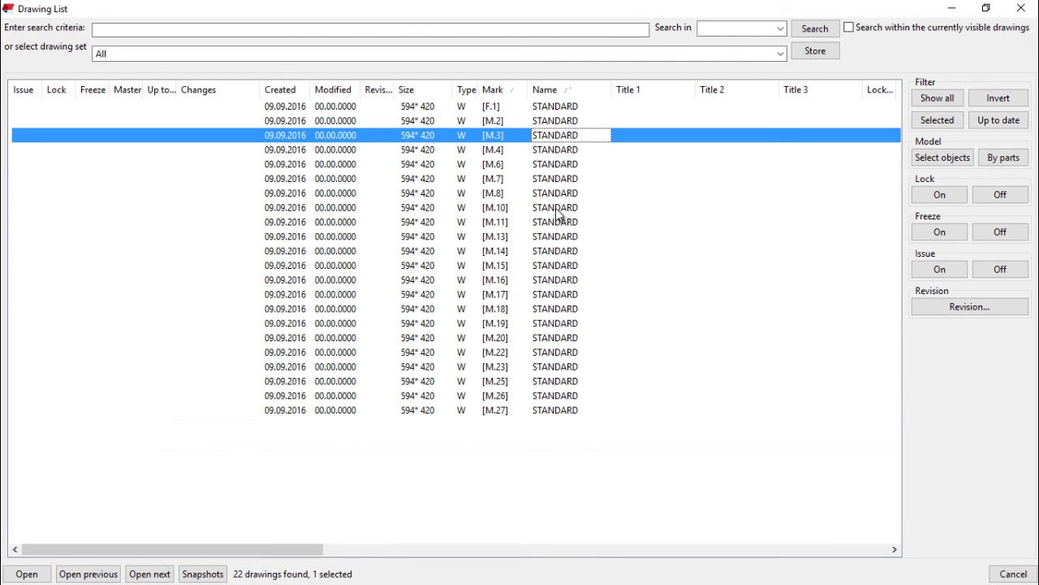
left_click(950, 9)
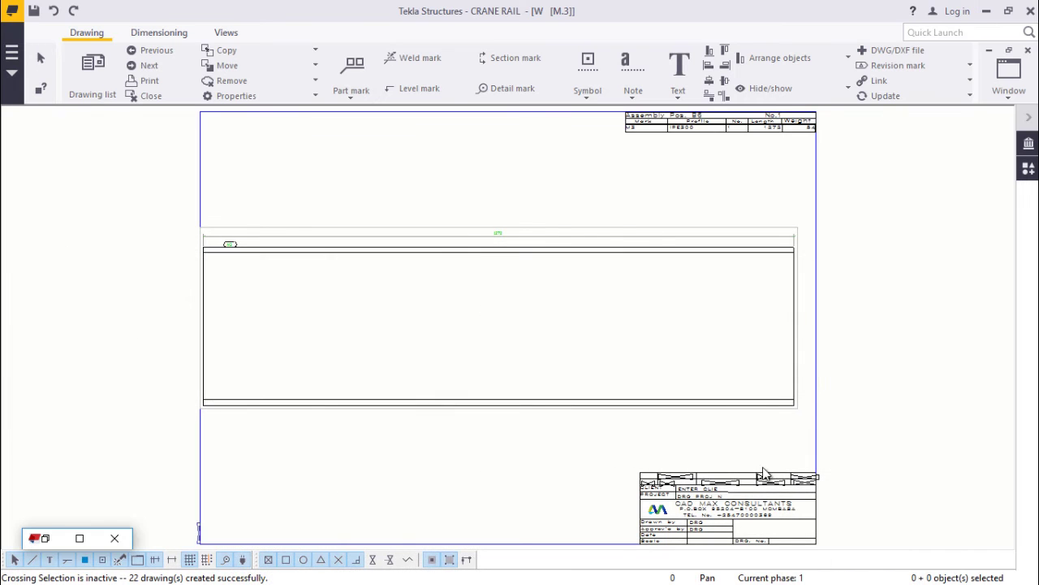
- Examine the M.3 title block's client, project, logo, drawn-by and approved-by fields and the revision table's description column
scroll(761, 487, "up", 3)
middle_click_drag(748, 489, 319, 262)
scroll(433, 435, "up", 3)
scroll(597, 370, "down", 3)
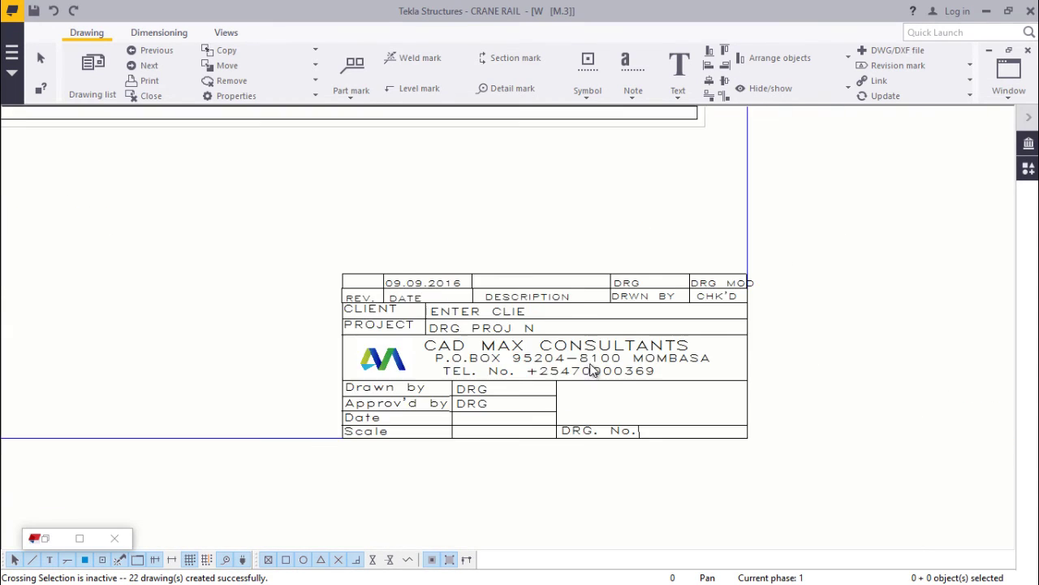
scroll(317, 385, "up", 3)
scroll(475, 333, "up", 2)
scroll(350, 363, "down", 2)
scroll(382, 349, "up", 2)
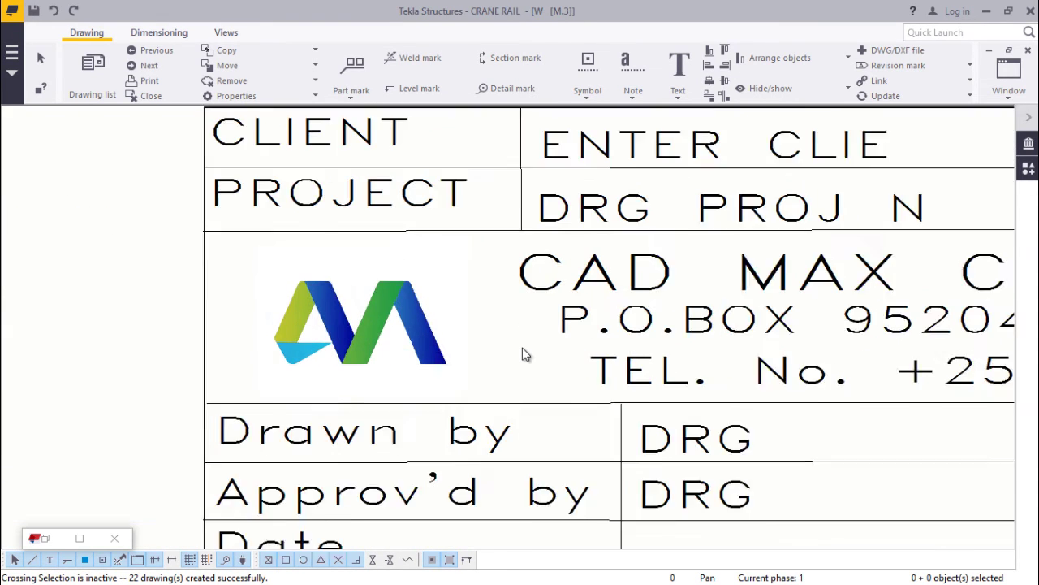
scroll(522, 347, "down", 1)
scroll(471, 329, "down", 1)
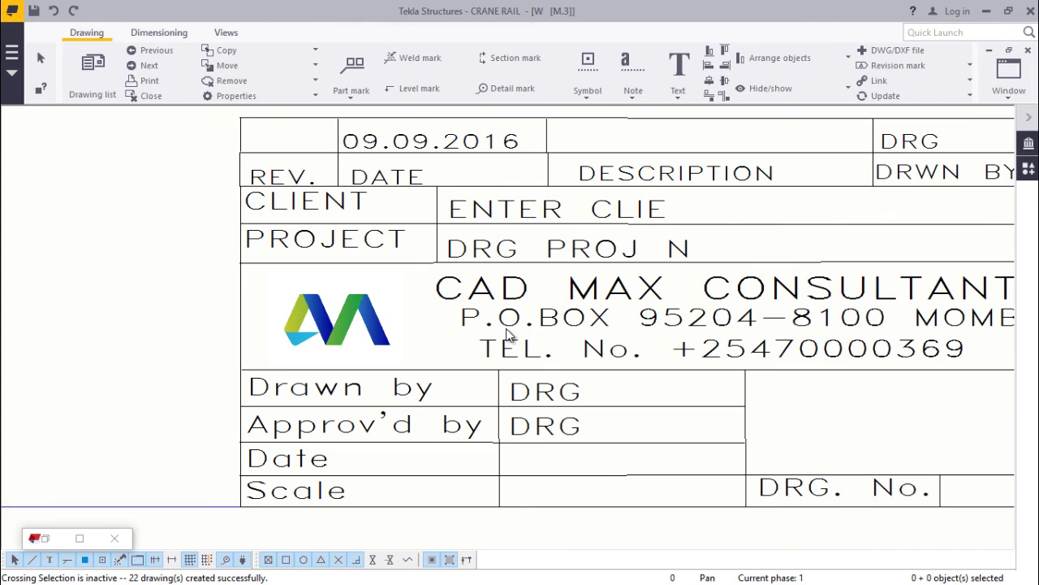
scroll(520, 346, "up", 1)
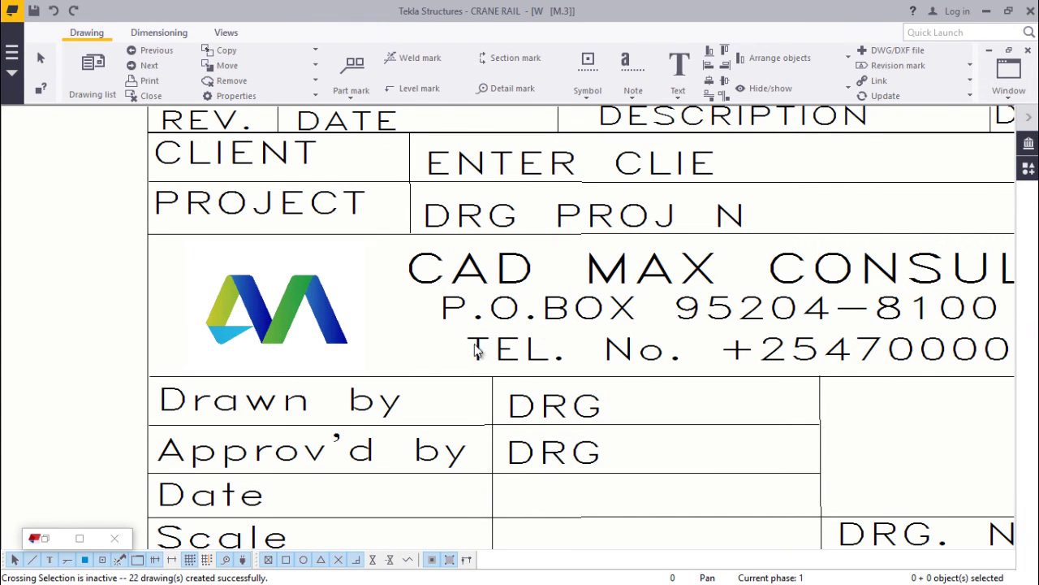
scroll(272, 298, "down", 2)
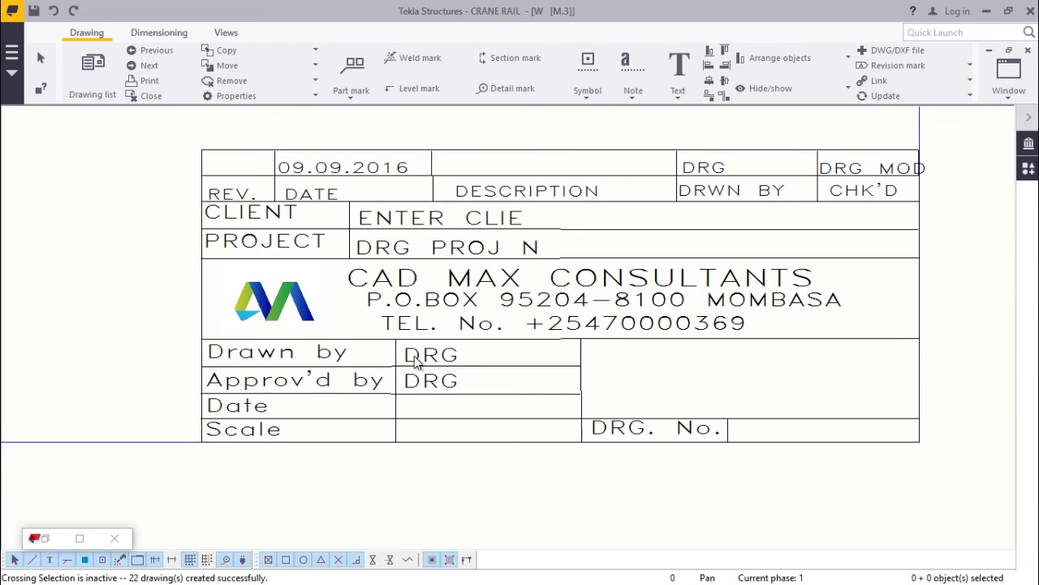
scroll(463, 366, "up", 2)
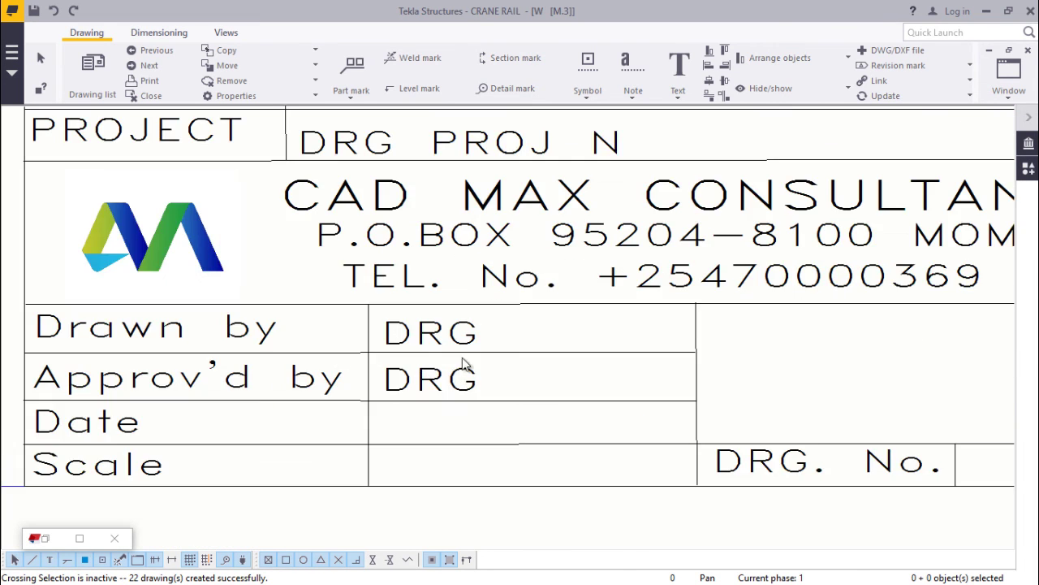
scroll(471, 362, "down", 2)
scroll(582, 243, "up", 1)
scroll(480, 387, "down", 2)
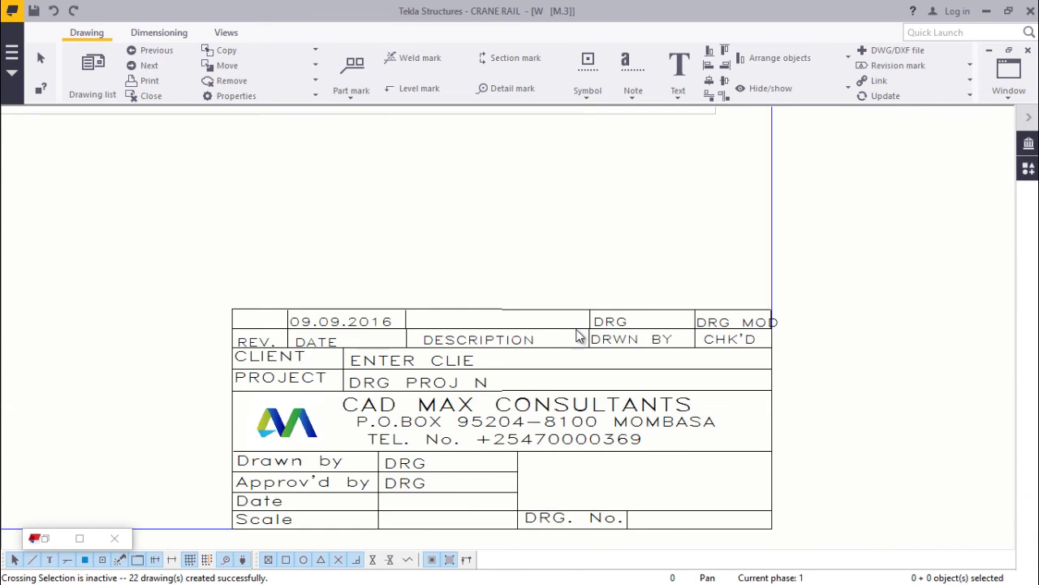
scroll(579, 336, "up", 3)
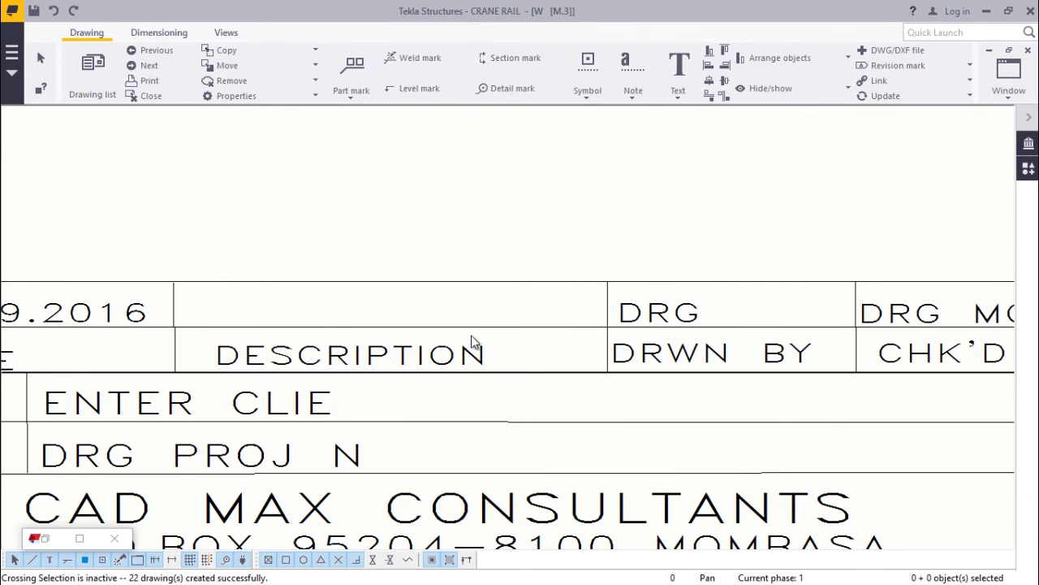
right_click(422, 287)
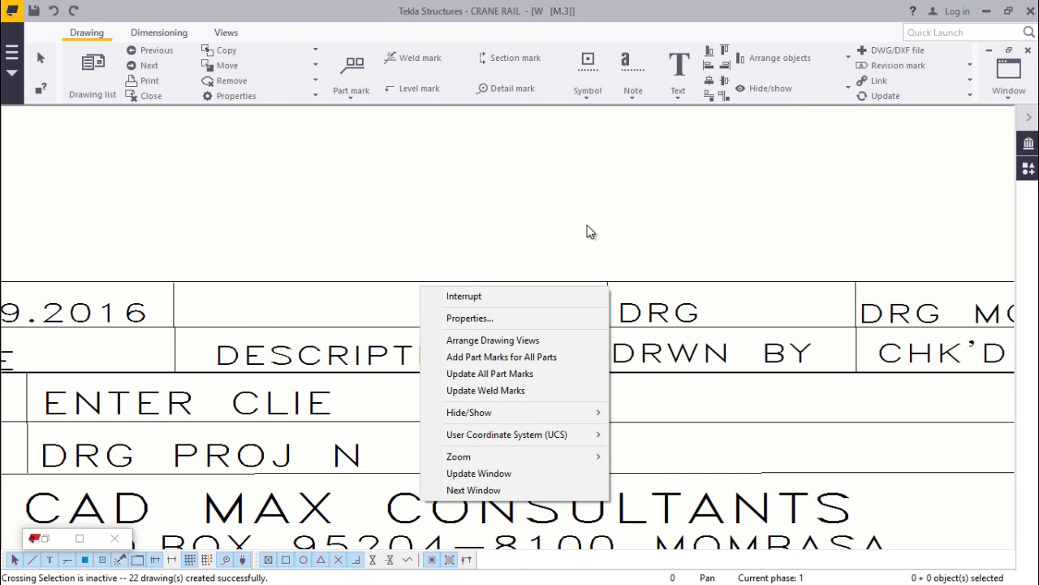
left_click(560, 225)
scroll(417, 302, "down", 1)
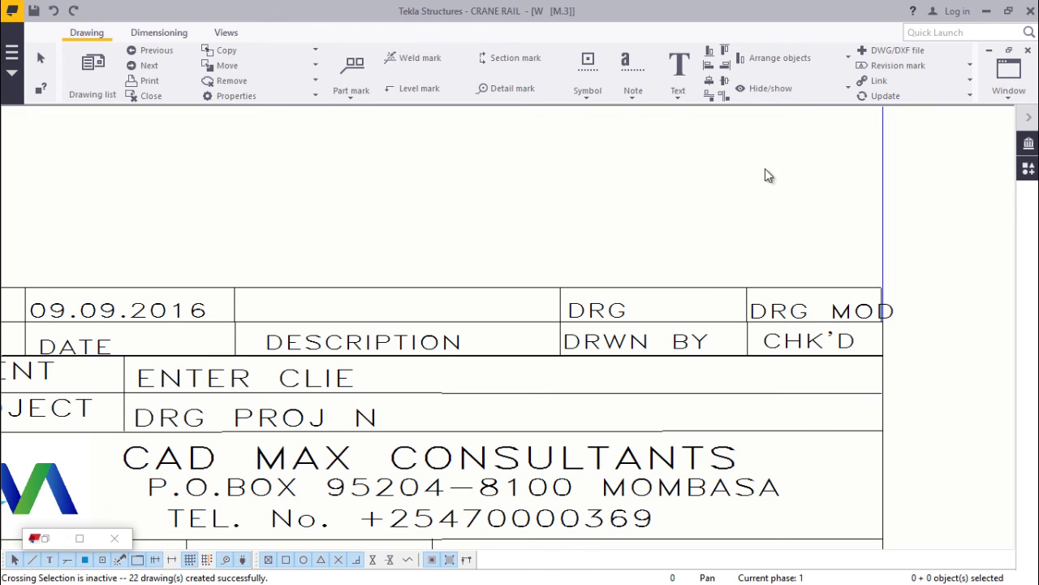
- Restore the drawing list, open revision handling for the M.3 drawing and set the revision mark to 2
left_click(79, 537)
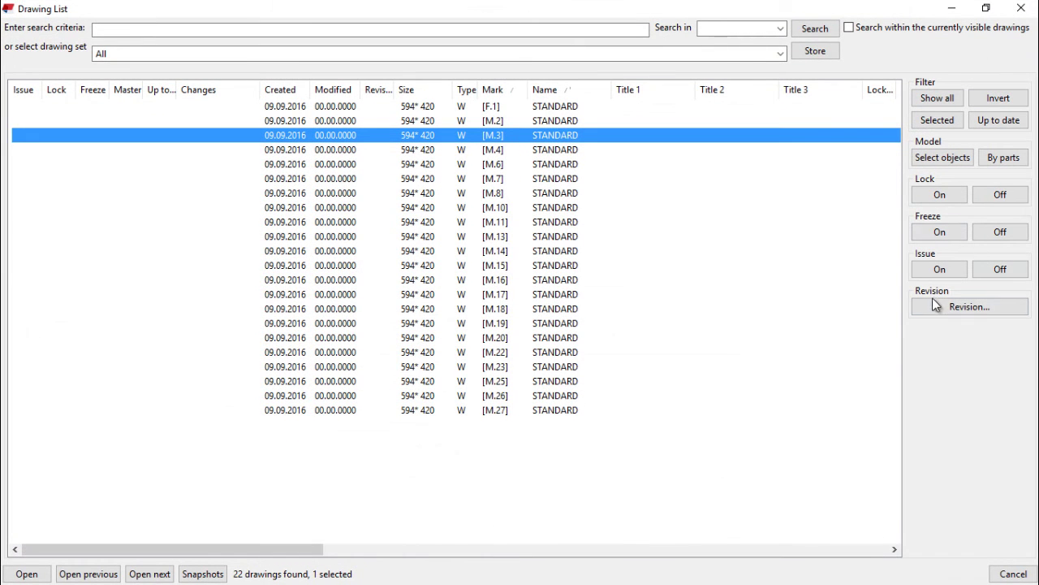
left_click(967, 308)
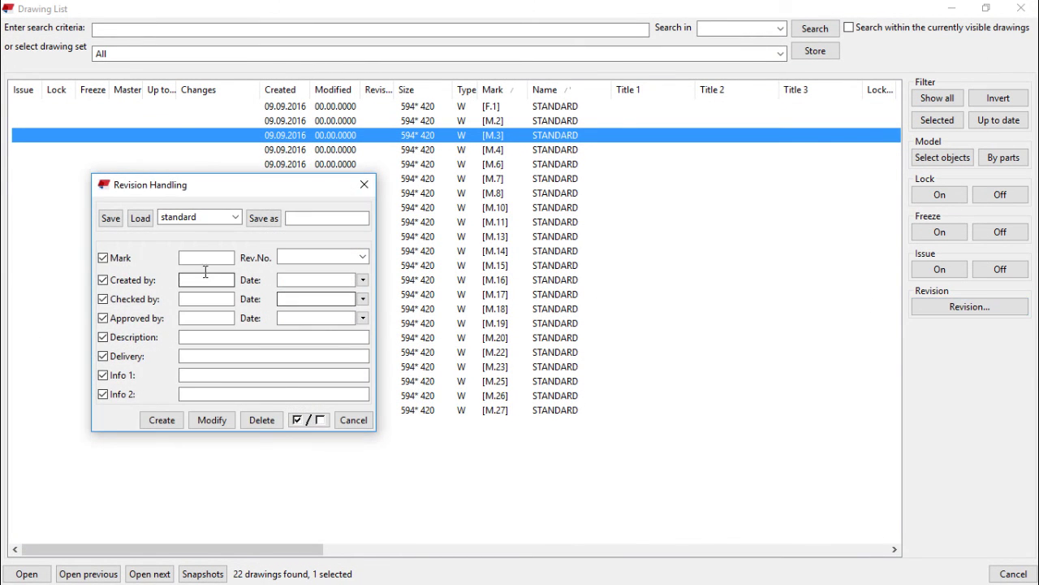
left_click(208, 258)
left_click(358, 259)
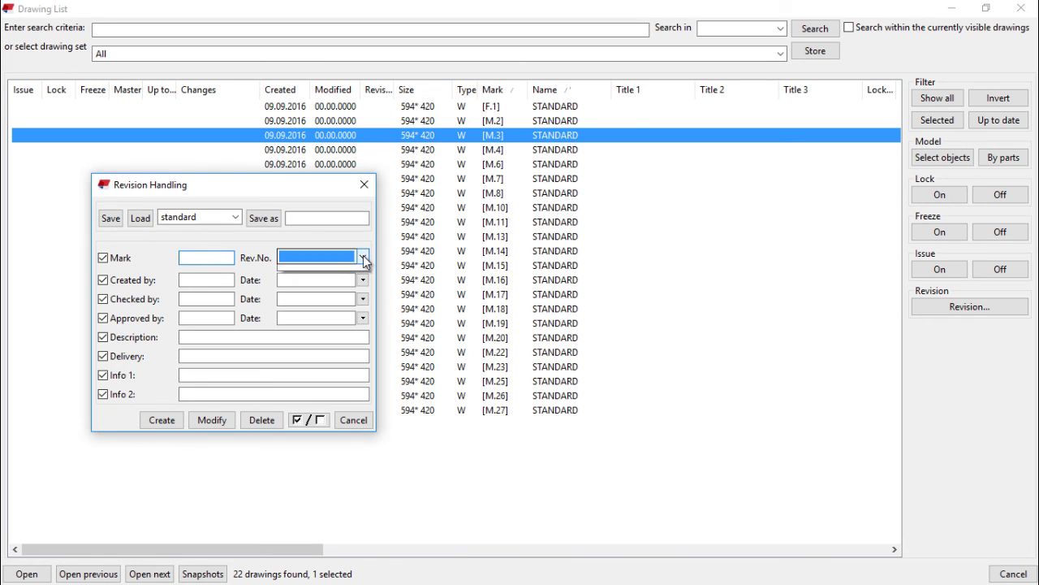
left_click(303, 256)
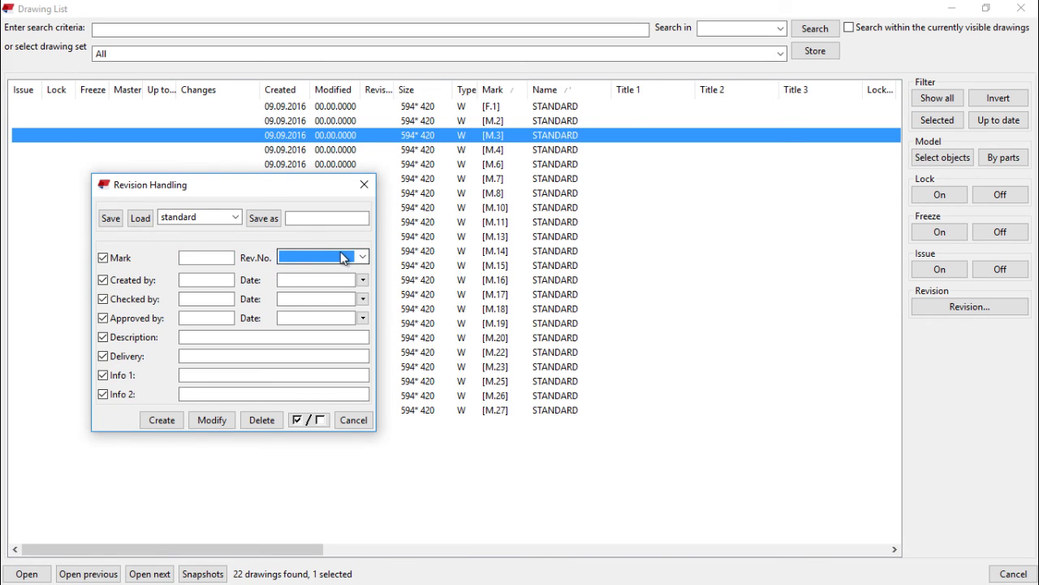
left_click(345, 258)
left_click(210, 258)
left_click(210, 259)
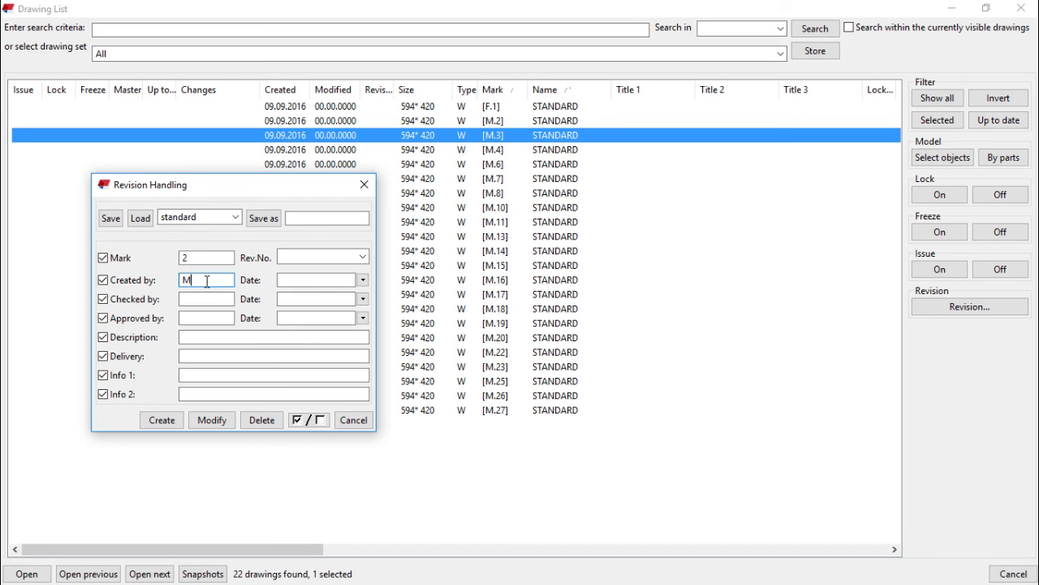
- Enter MD as the revision's creator and set the creation date to 09.09.2016
left_click(363, 279)
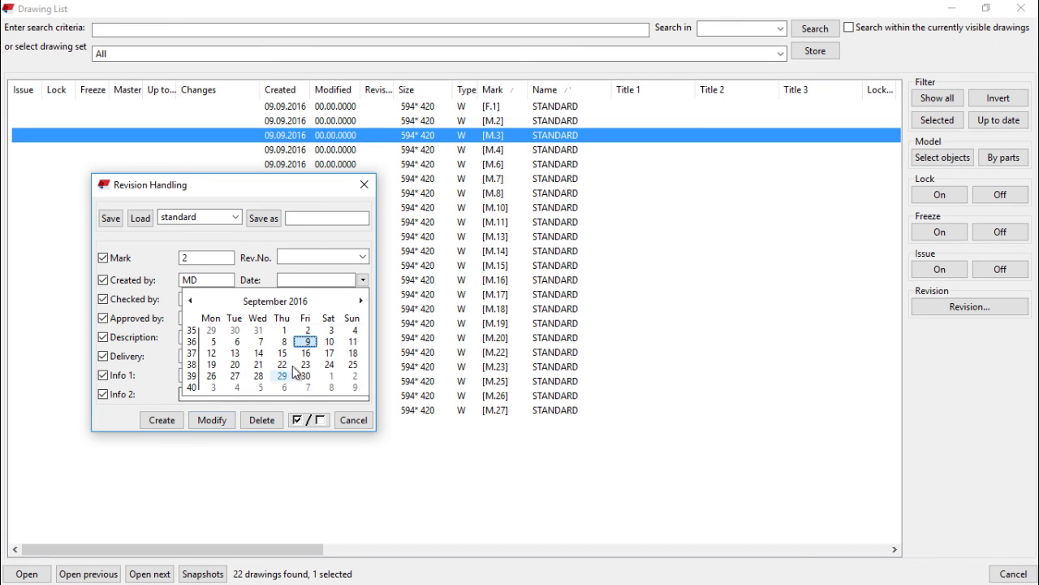
left_click(169, 420)
left_click(363, 280)
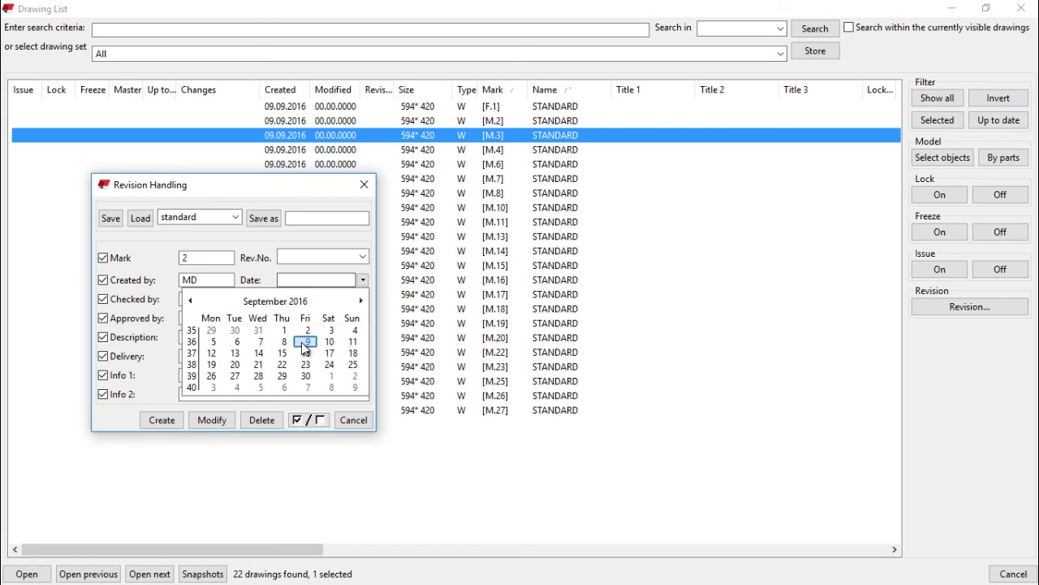
left_click(304, 342)
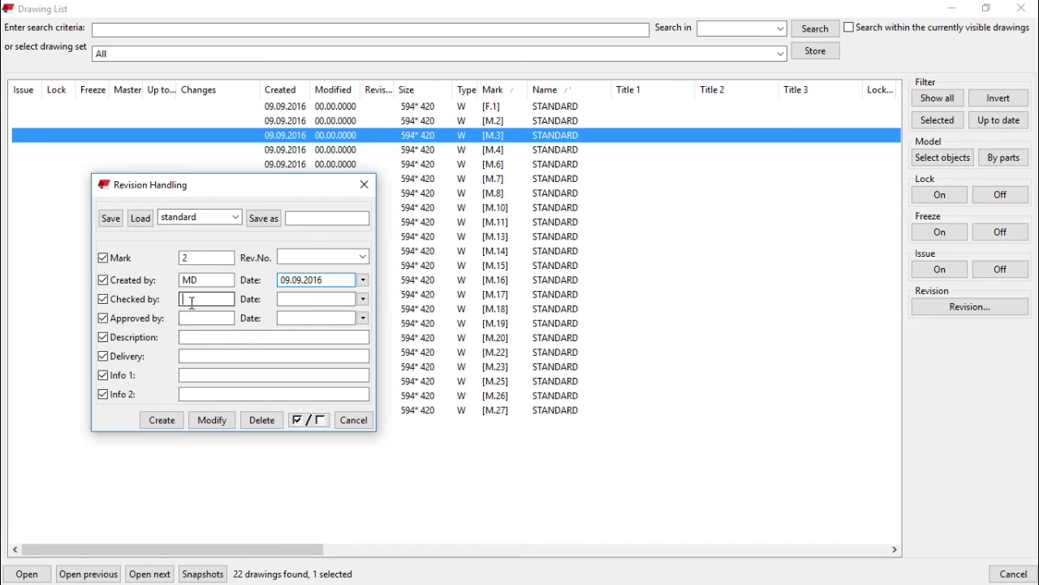
- Enter MD as the revision's checker and set the checking date to 09.09.2016
left_click(192, 300)
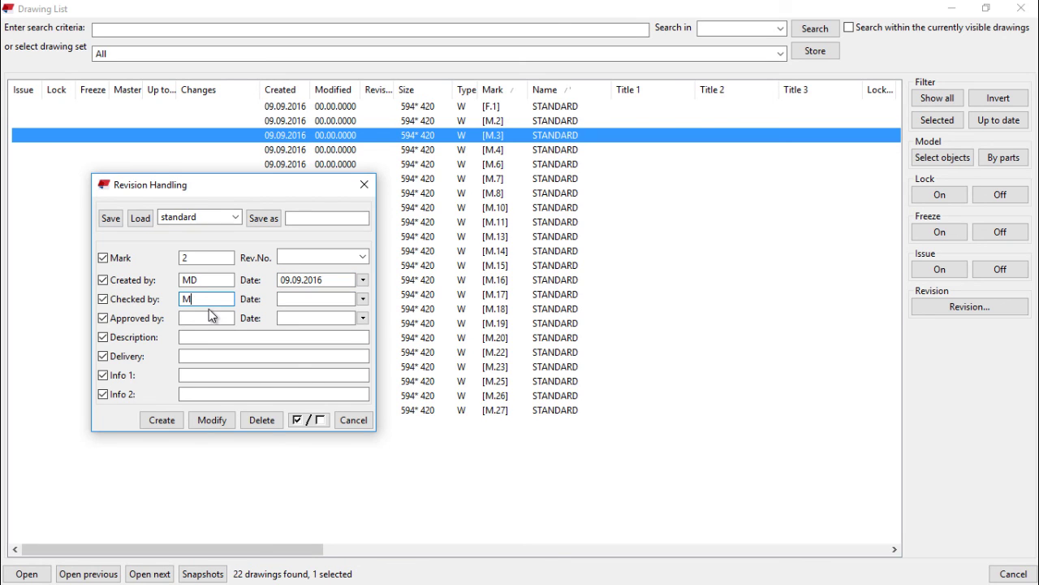
type("MD")
left_click(288, 303)
left_click(363, 299)
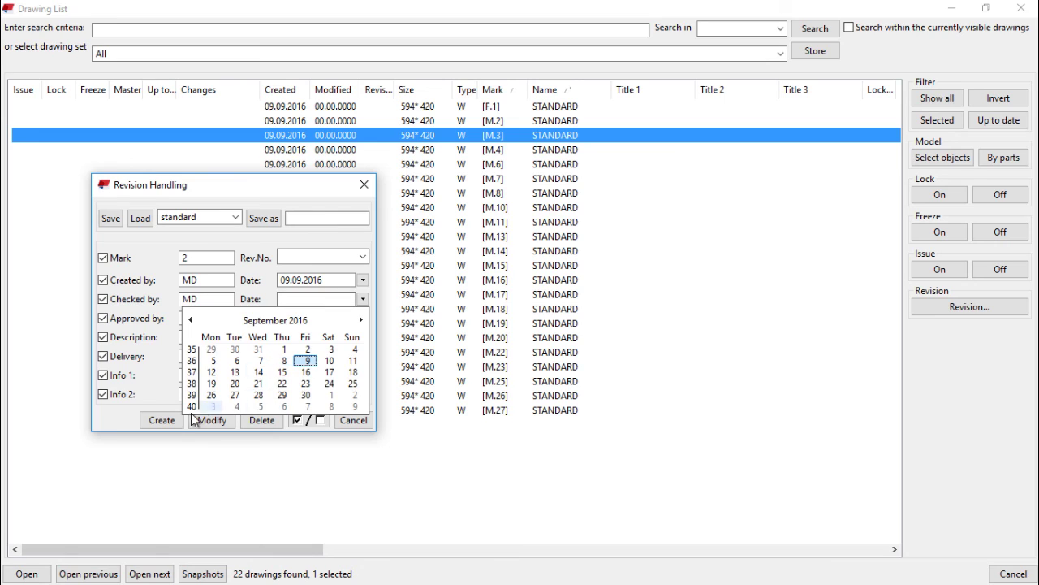
left_click(166, 423)
left_click(363, 299)
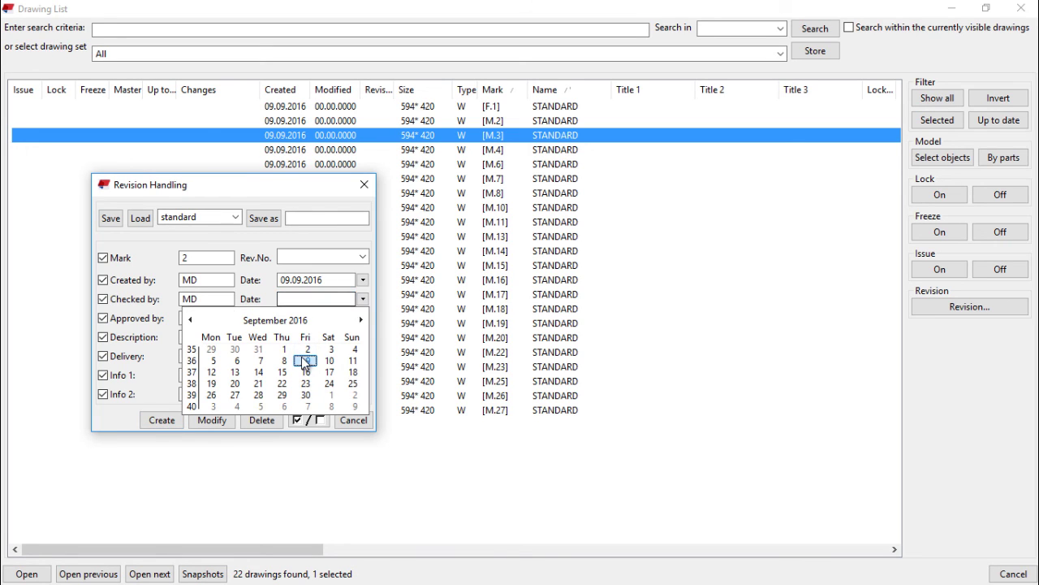
left_click(303, 362)
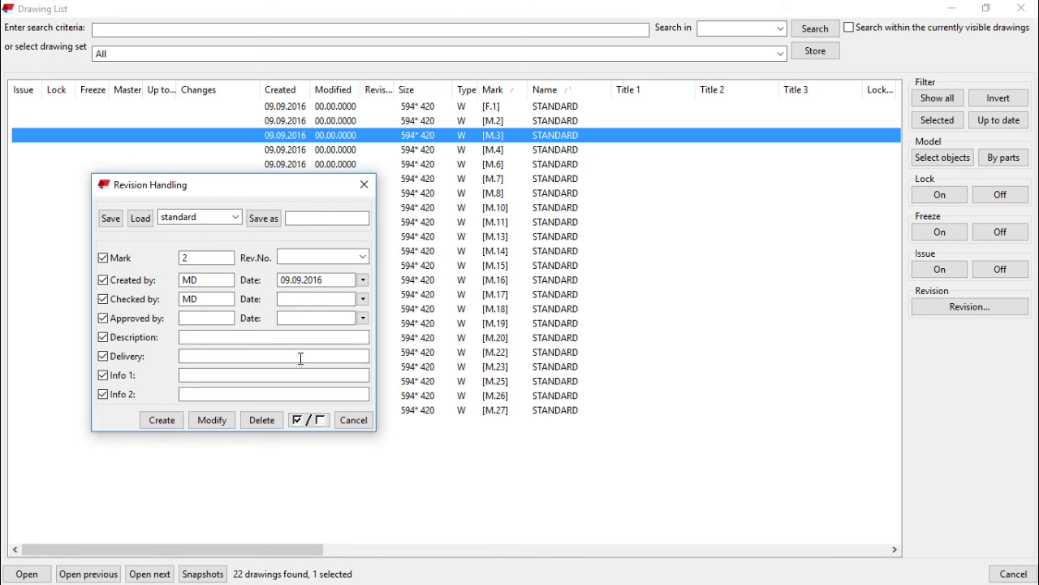
- Describe the revision as "Modification", create it for the M.3 drawing and close revision handling
left_click(217, 334)
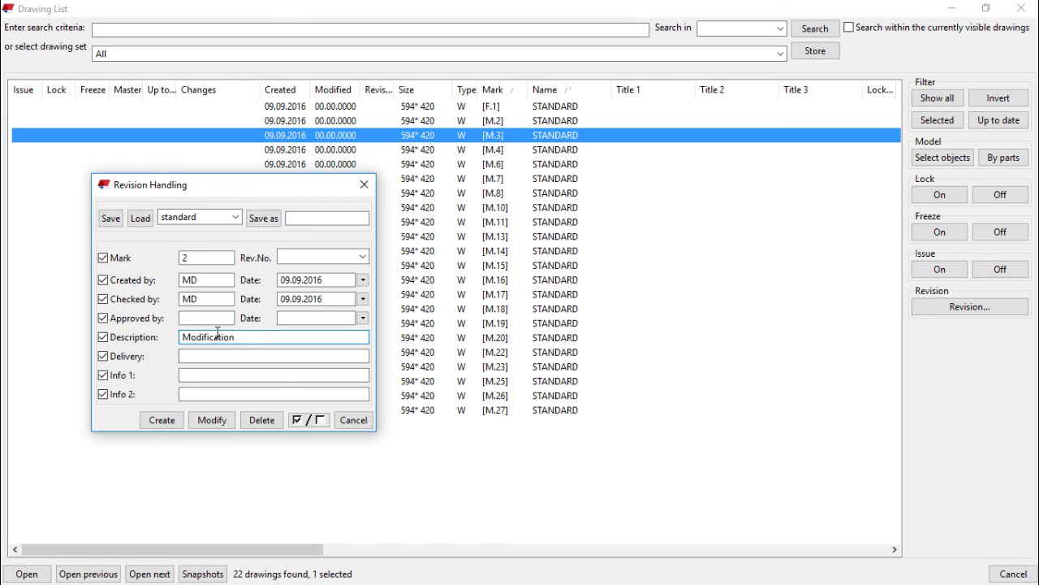
left_click(216, 419)
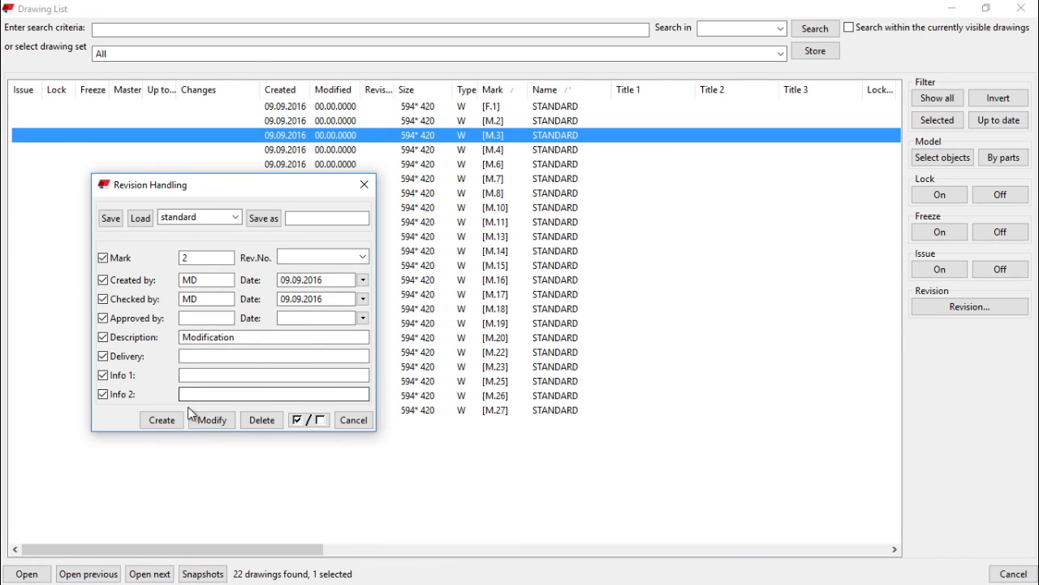
left_click(161, 420)
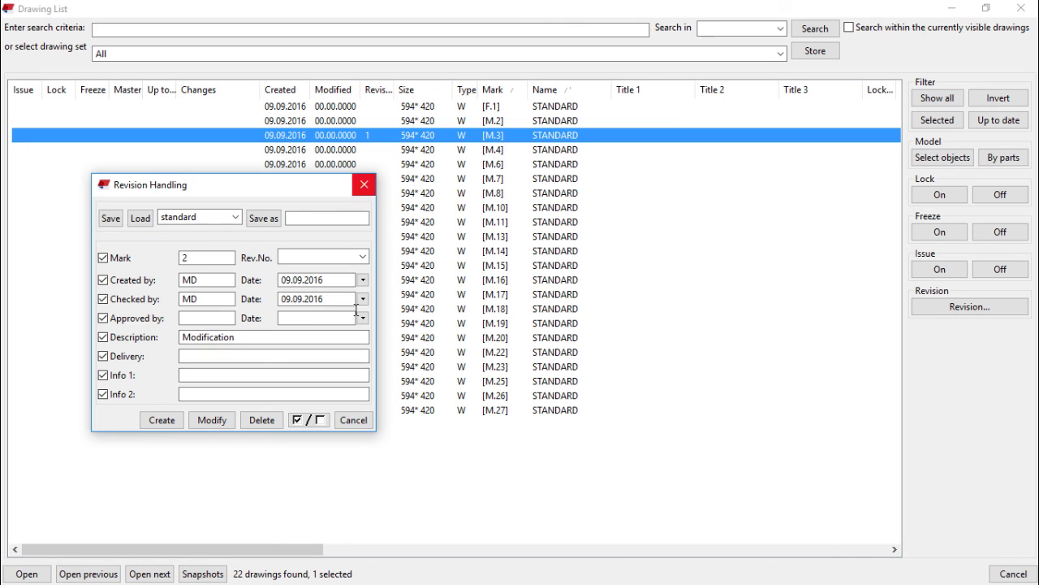
left_click(354, 420)
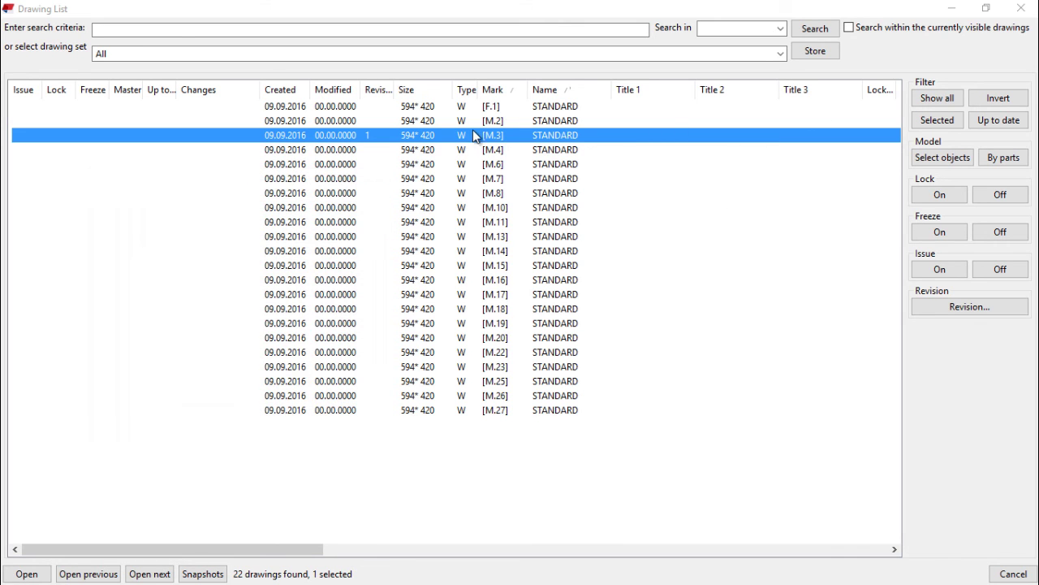
- Minimise the drawing list and examine the mark, date, description, drawn-by and checked-by cells of the M.3 revision table
left_click(952, 8)
scroll(693, 478, "up", 3)
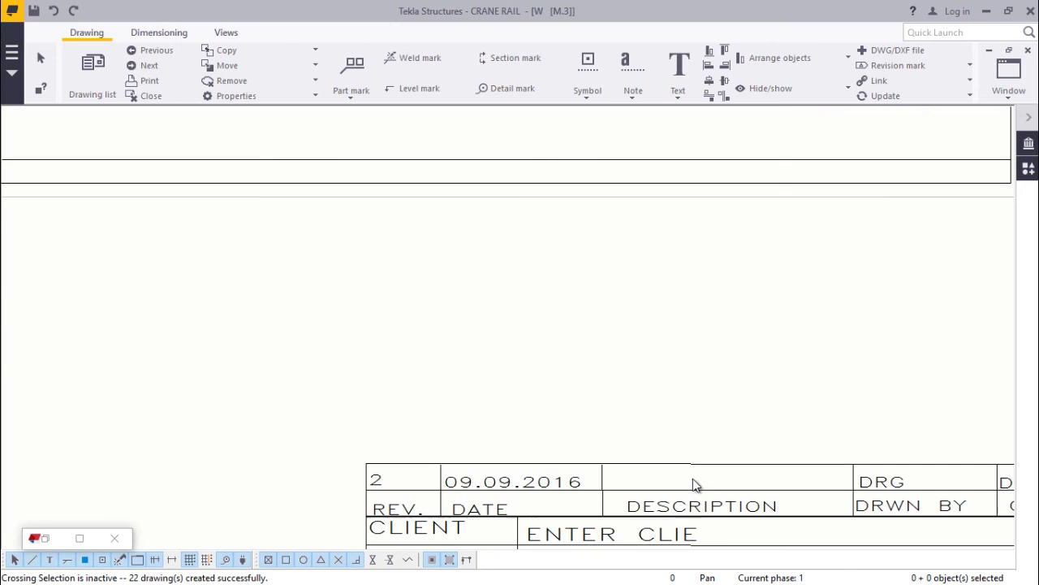
scroll(454, 428, "down", 2)
scroll(698, 470, "up", 2)
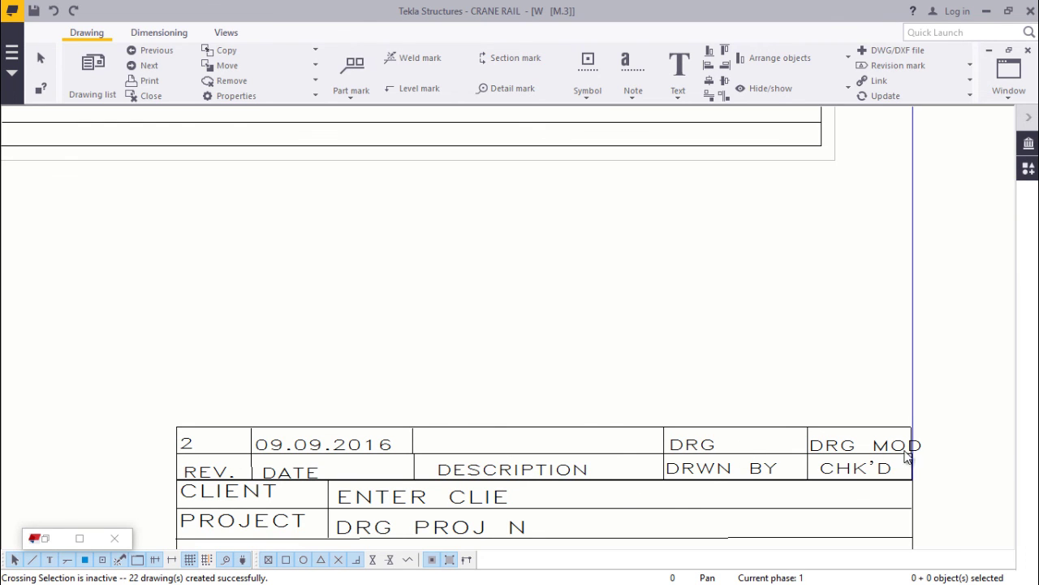
scroll(907, 457, "up", 2)
scroll(733, 362, "down", 10)
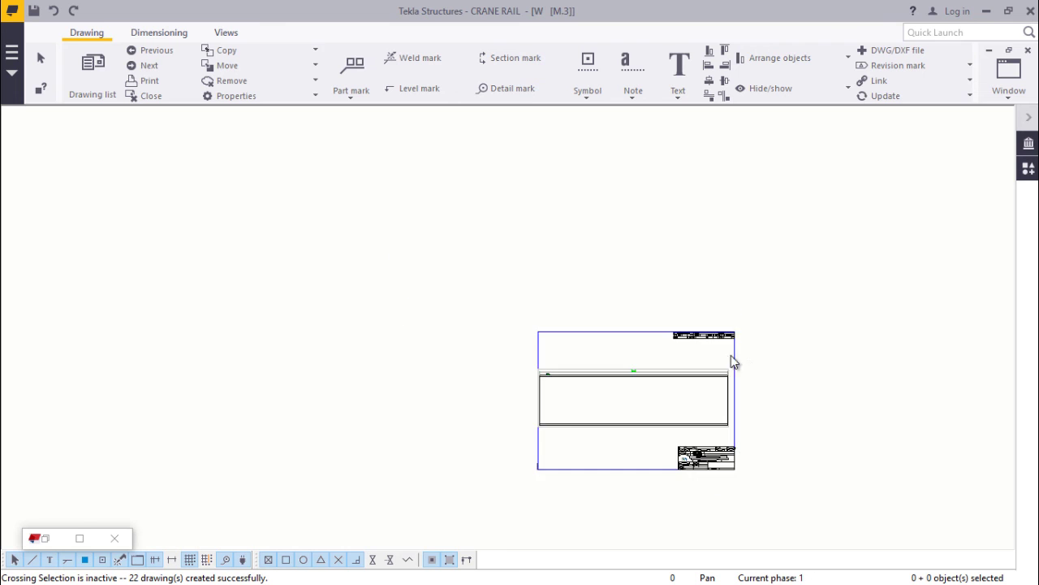
scroll(731, 358, "up", 10)
scroll(668, 309, "down", 12)
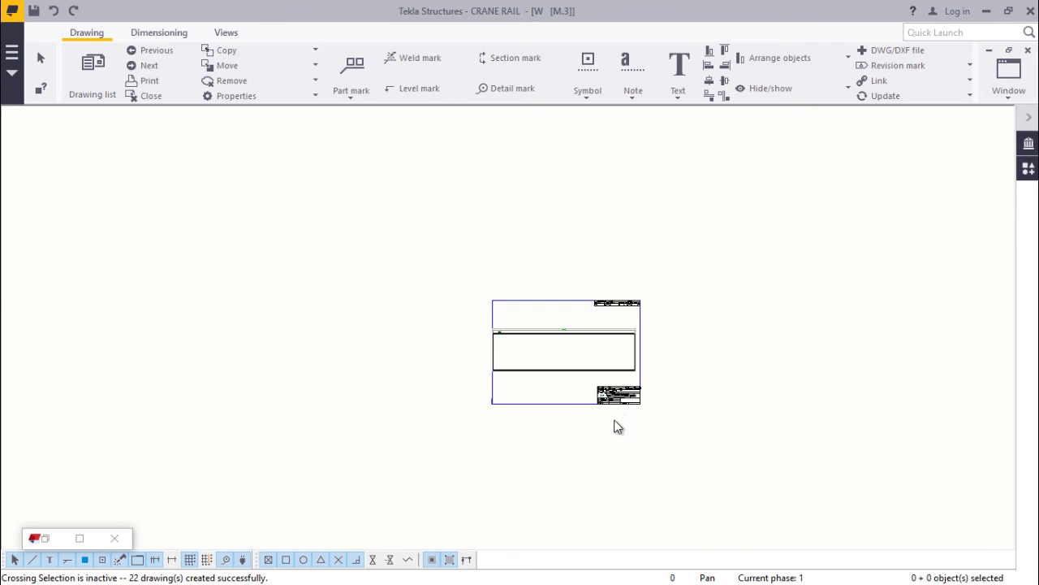
scroll(617, 427, "up", 10)
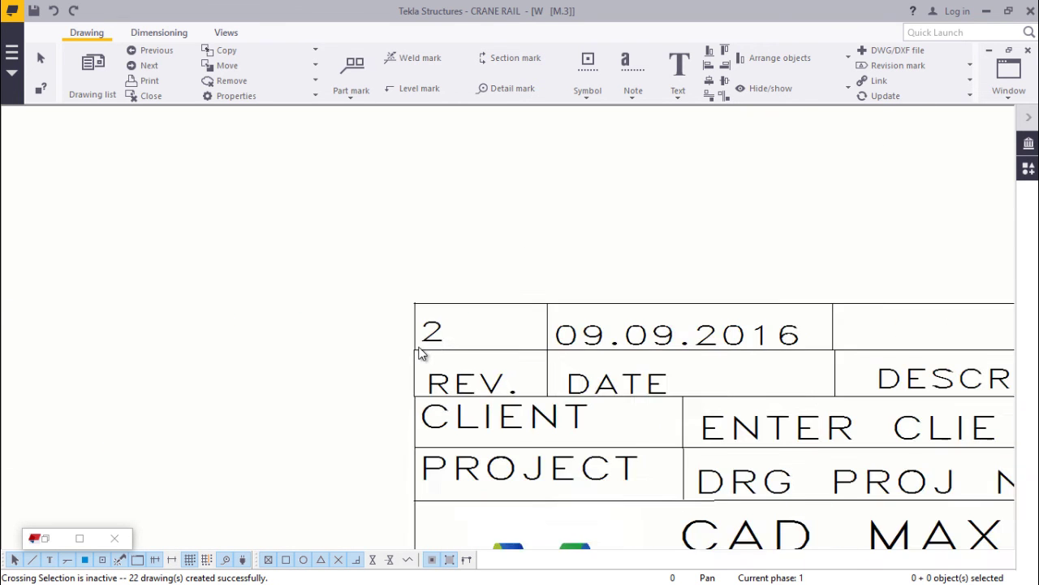
scroll(420, 353, "down", 3)
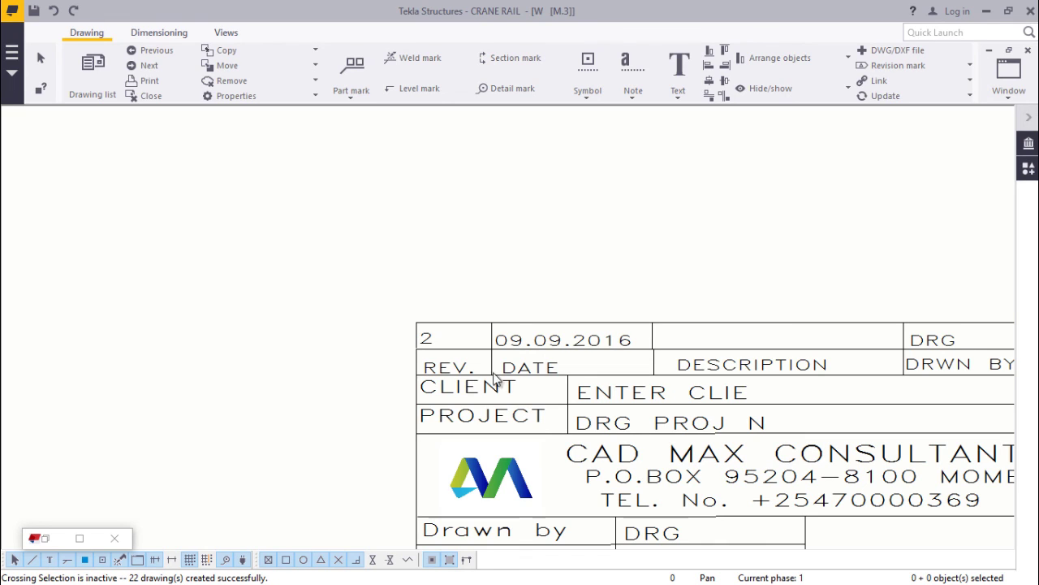